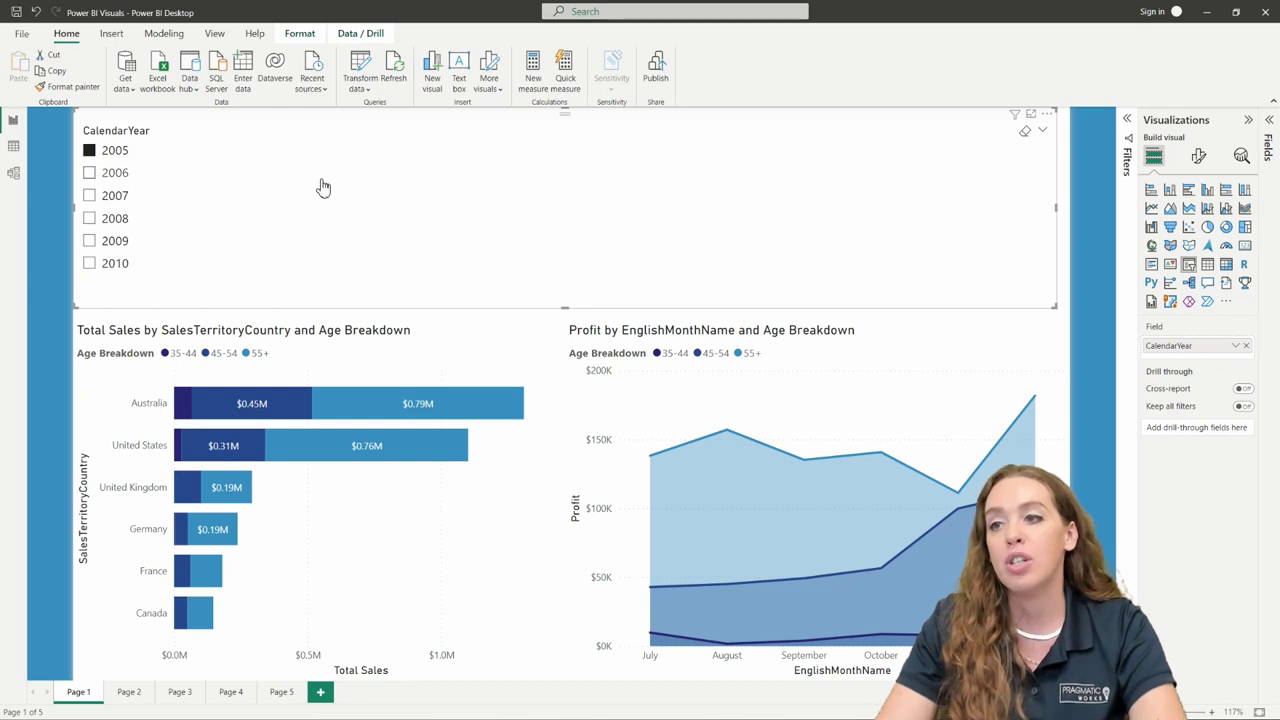
Try the CalendarYear slicer with 2005, 2009, 2008, and 2007 together with 2008, ending with no year selected
click(89, 151)
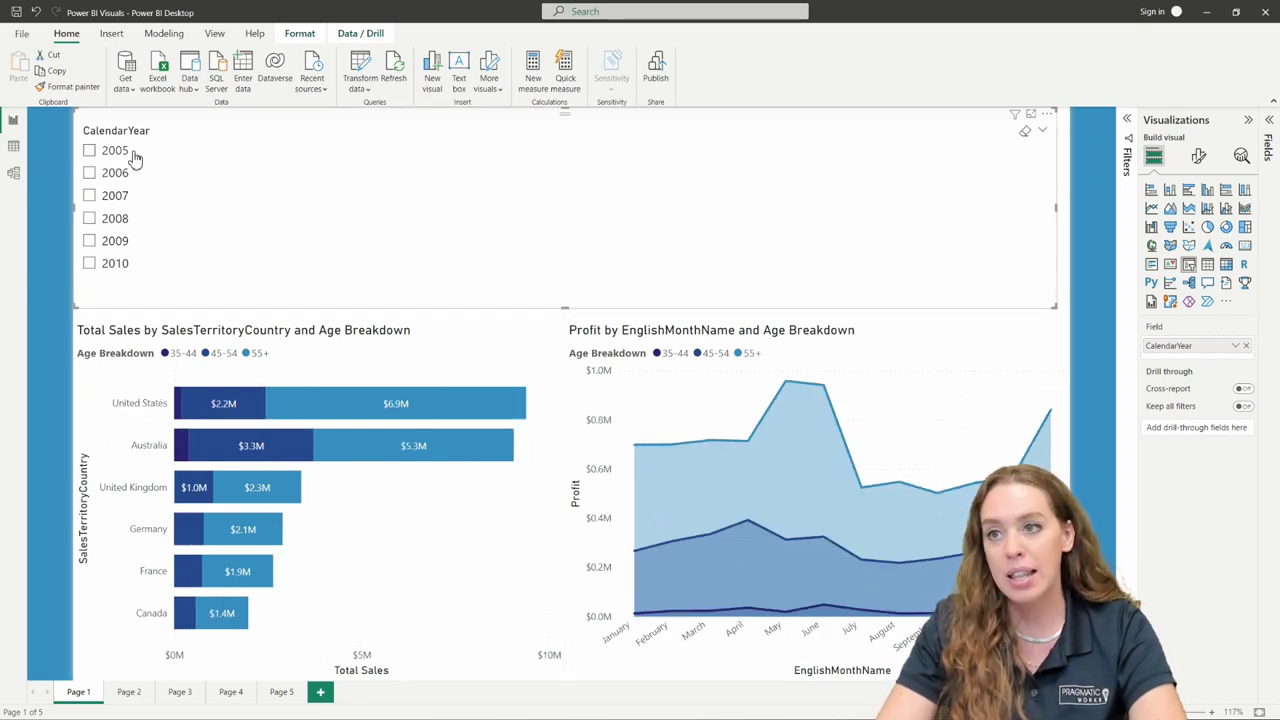
click(89, 151)
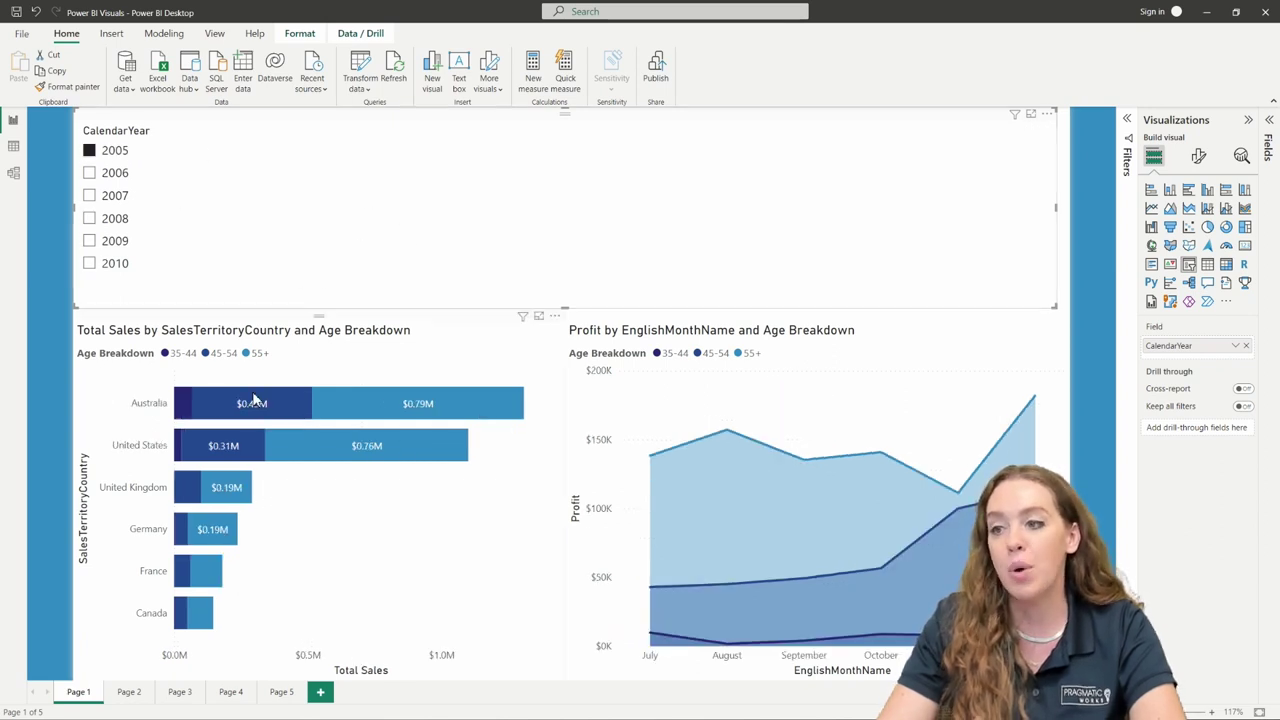
click(89, 242)
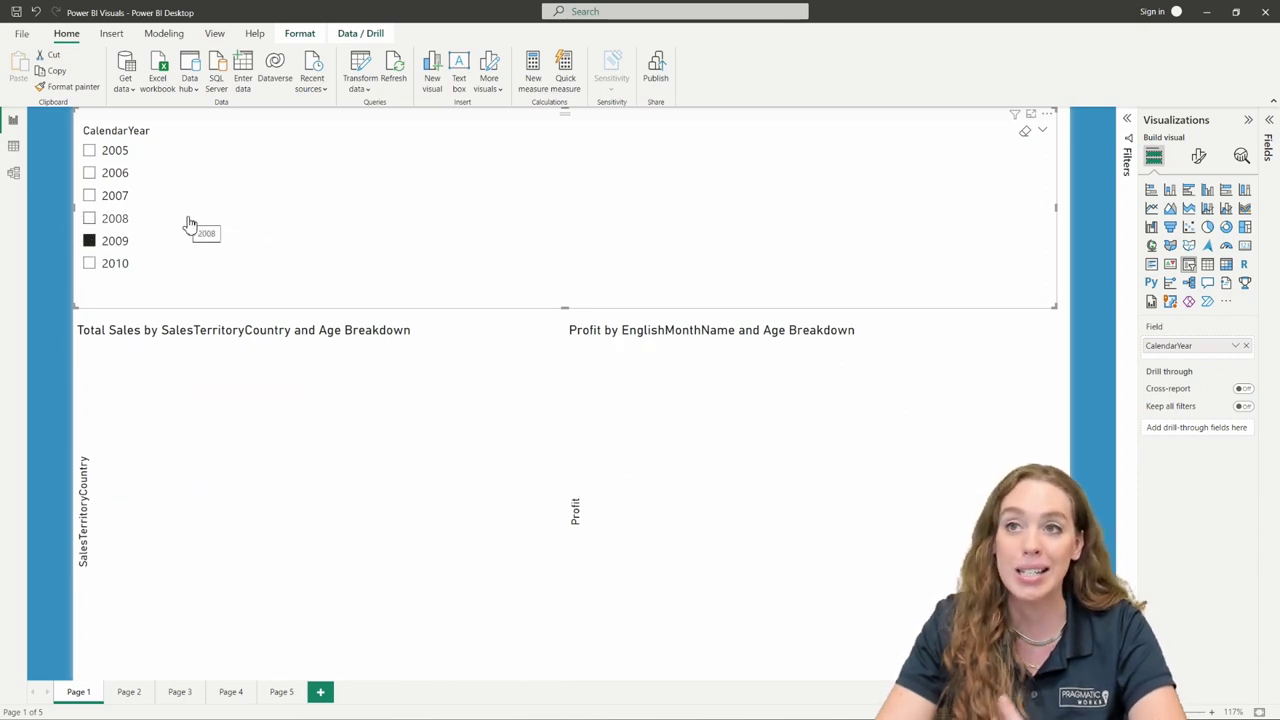
click(90, 217)
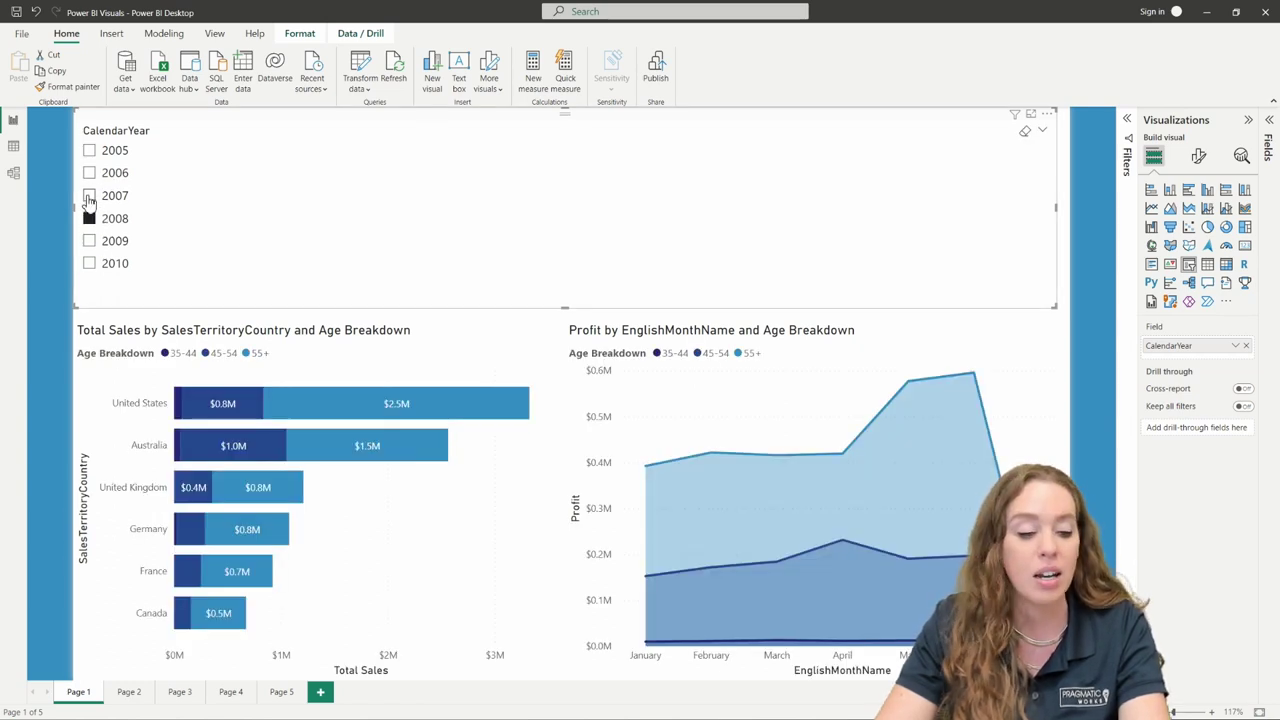
ctrl+click(89, 196)
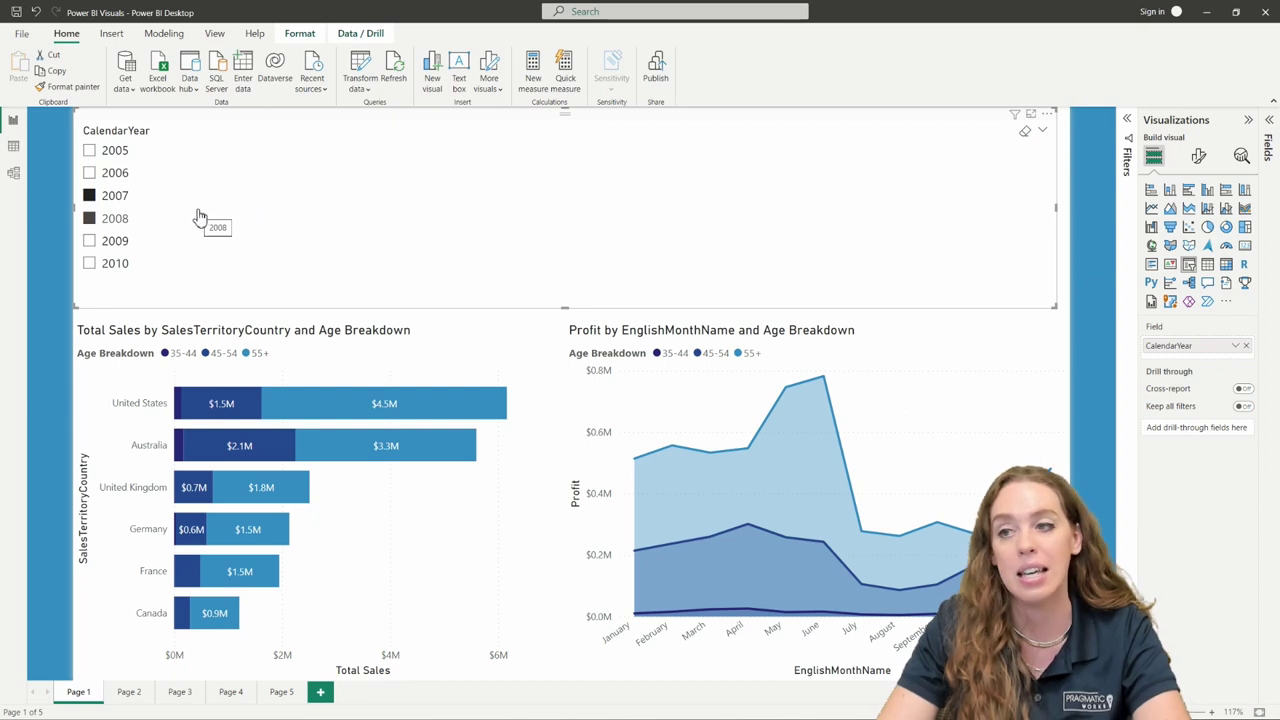
click(89, 196)
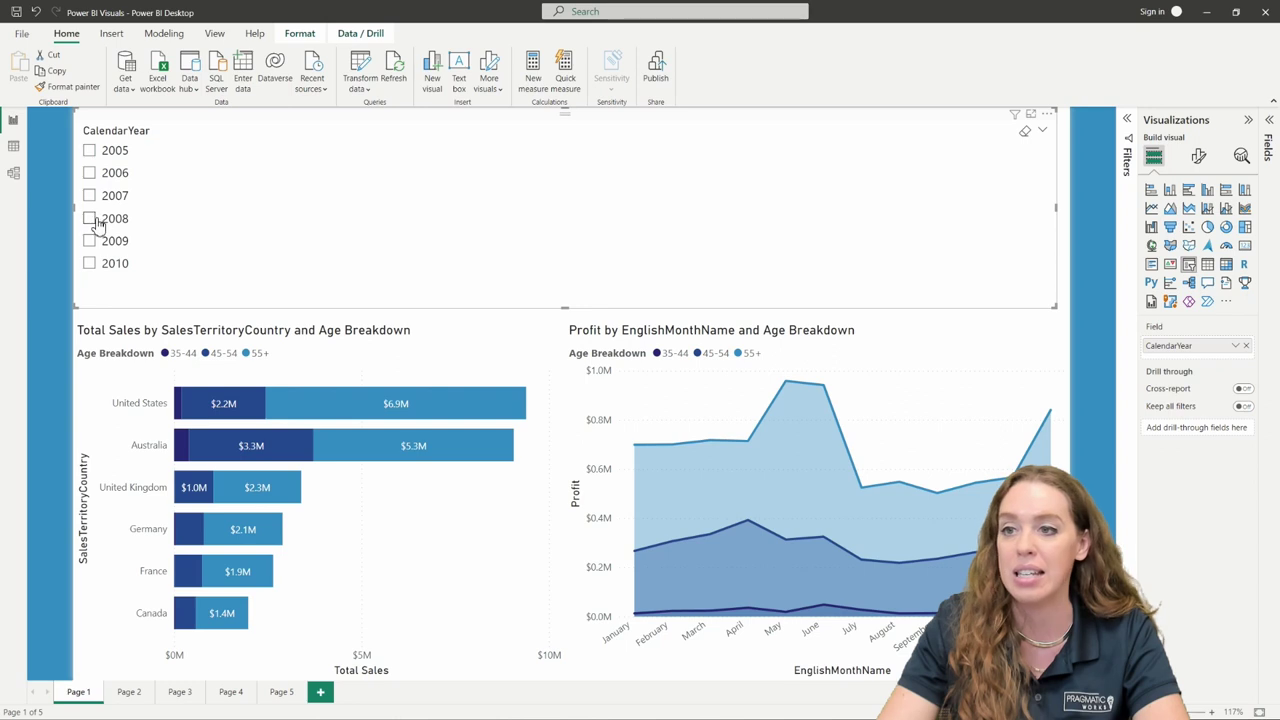
Change the CalendarYear slicer's style from a vertical list to Tile and shorten the slicer slightly
click(1199, 158)
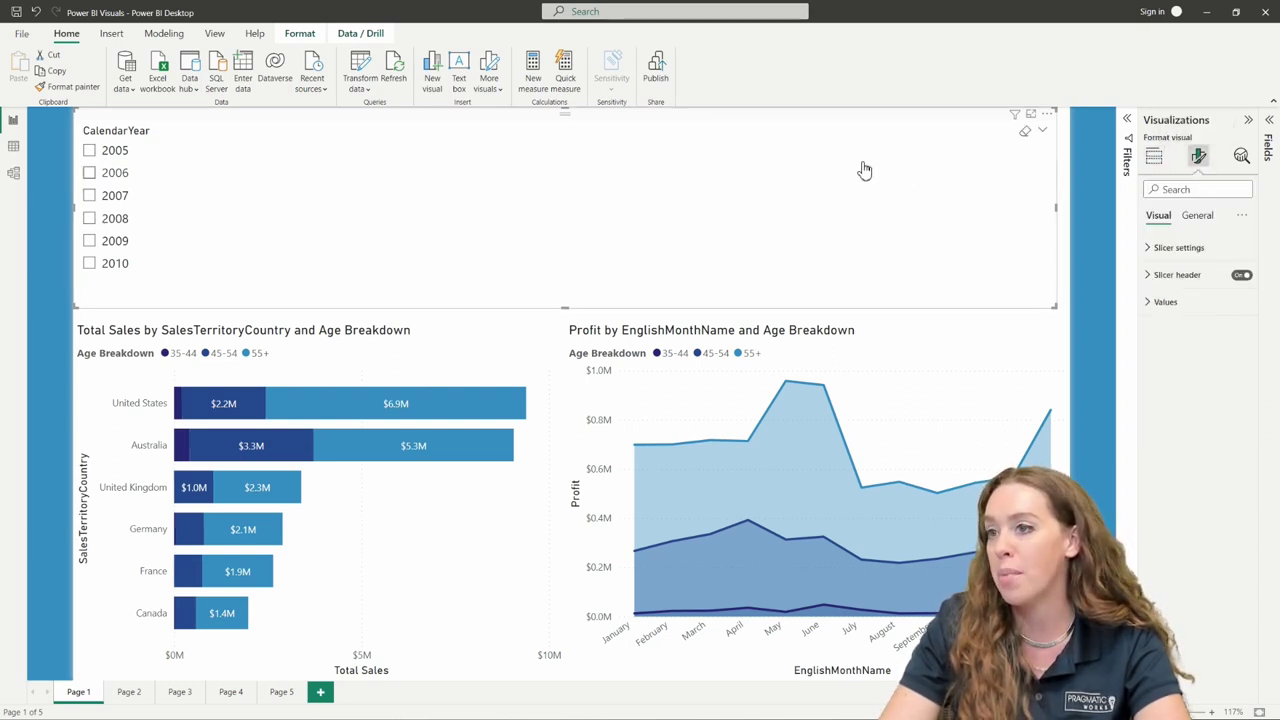
click(1148, 250)
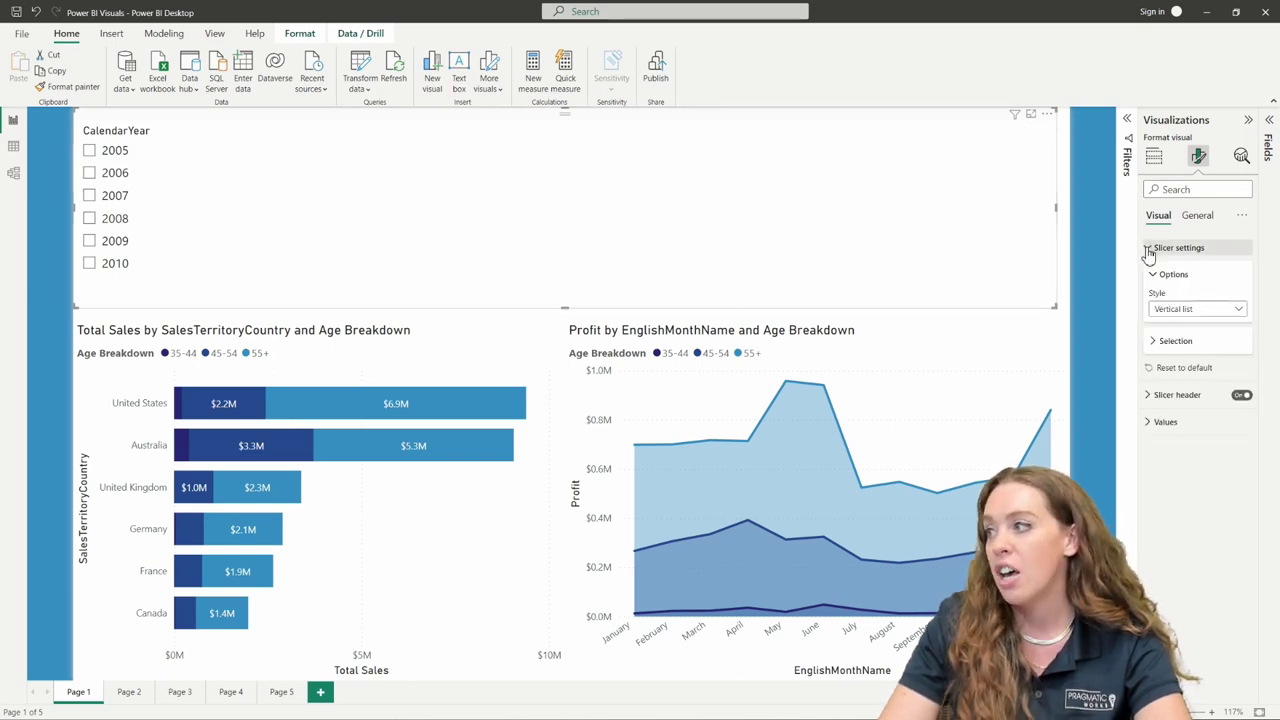
click(1201, 312)
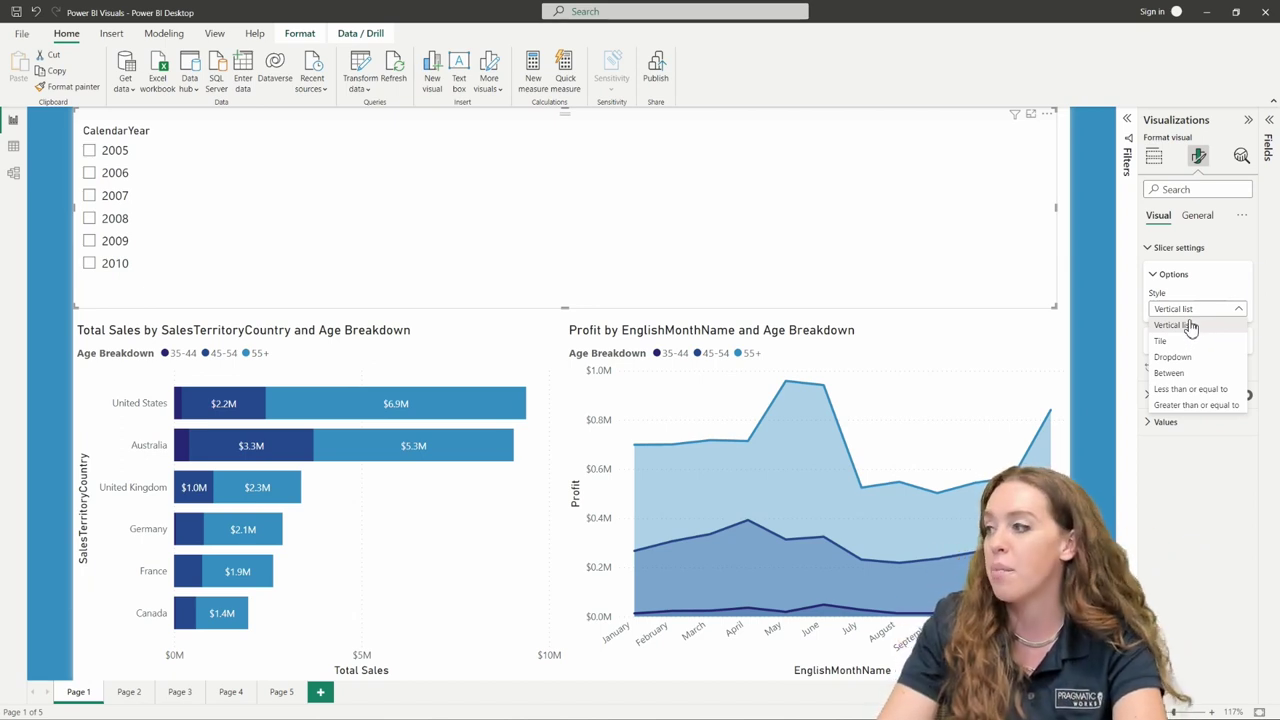
click(1184, 341)
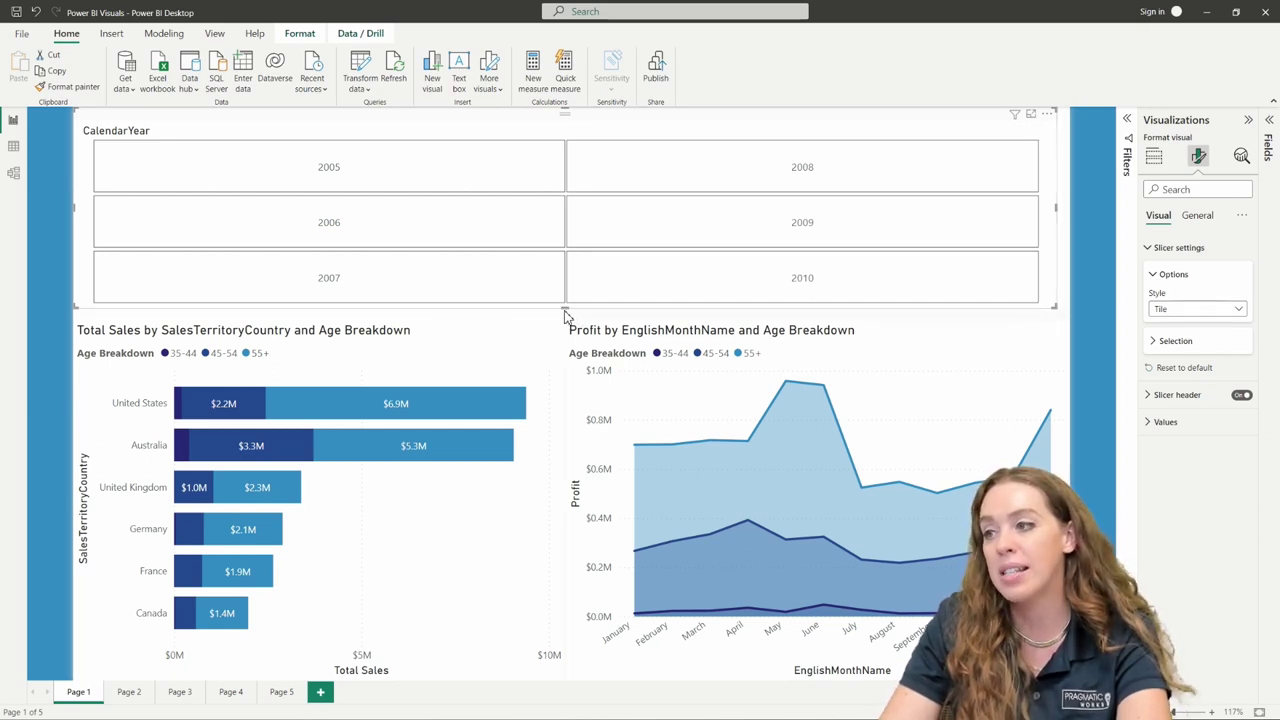
mouse_move(566, 306)
mouse_down()
mouse_move(584, 191)
mouse_move(566, 246)
mouse_move(574, 297)
mouse_up()
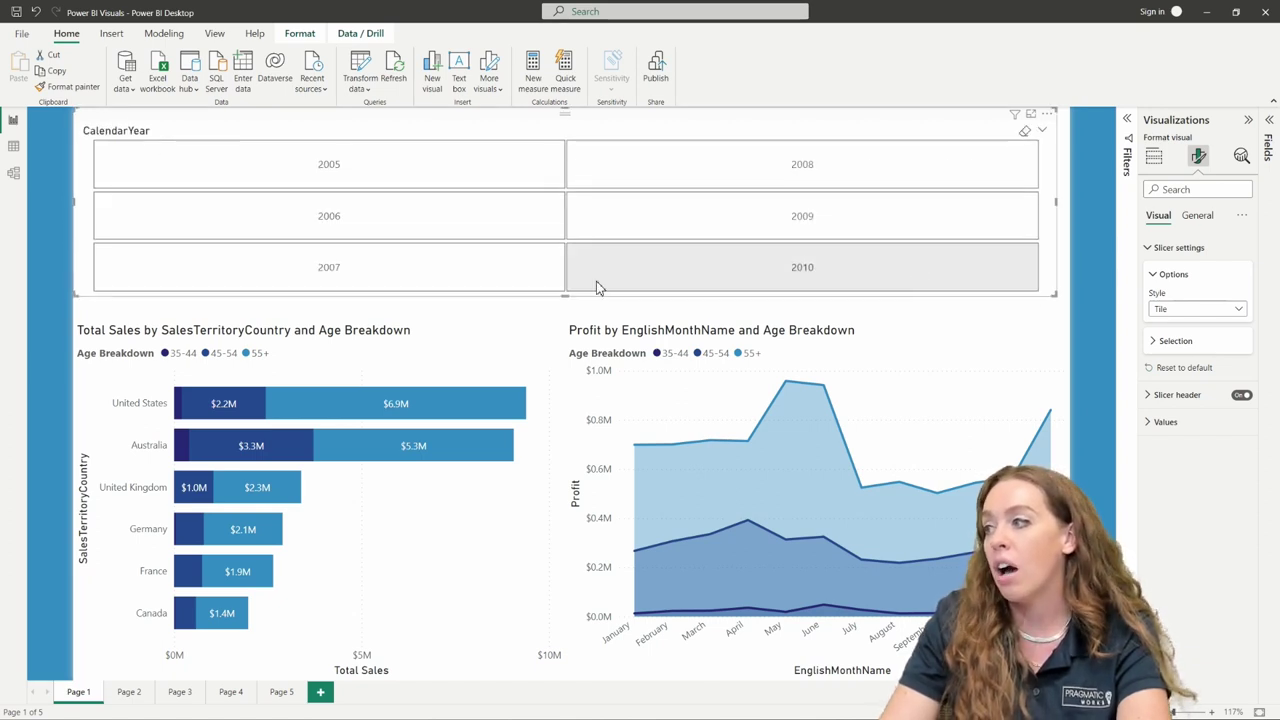
Set the CalendarYear slicer's style to Dropdown and shrink it to a small box at its upper-left corner
click(1188, 312)
click(1173, 357)
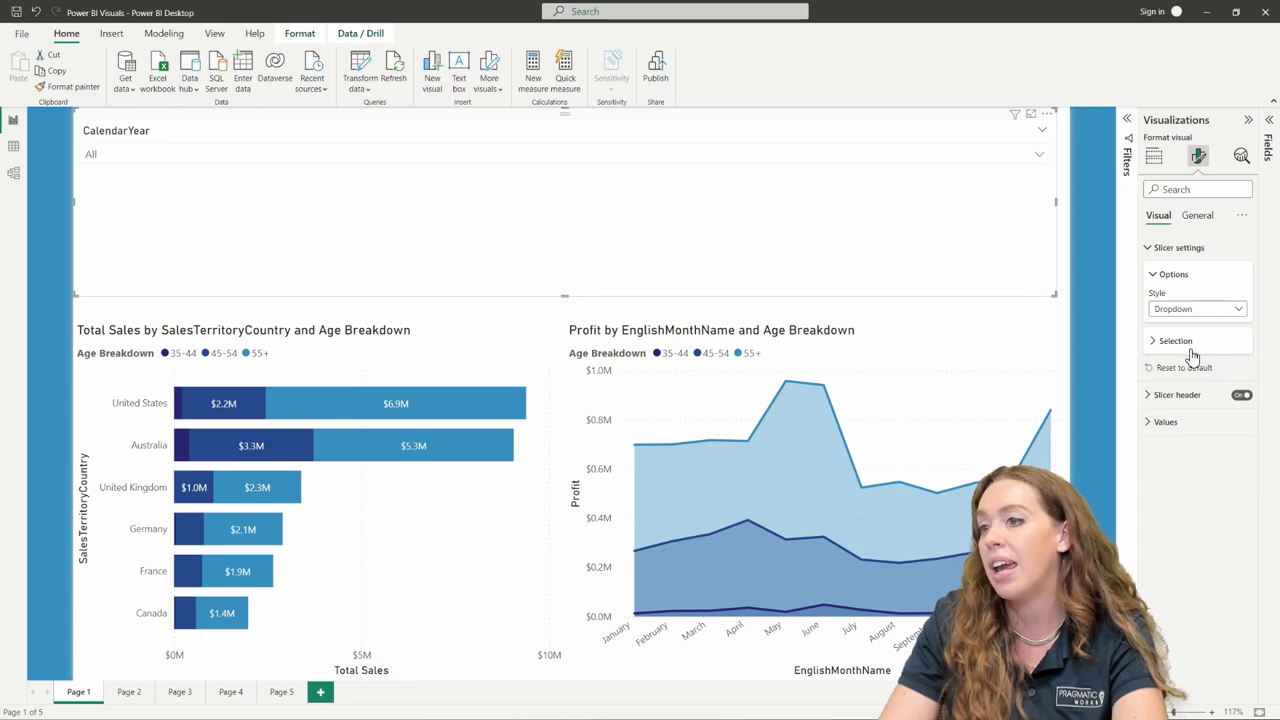
drag(1055, 296, 235, 206)
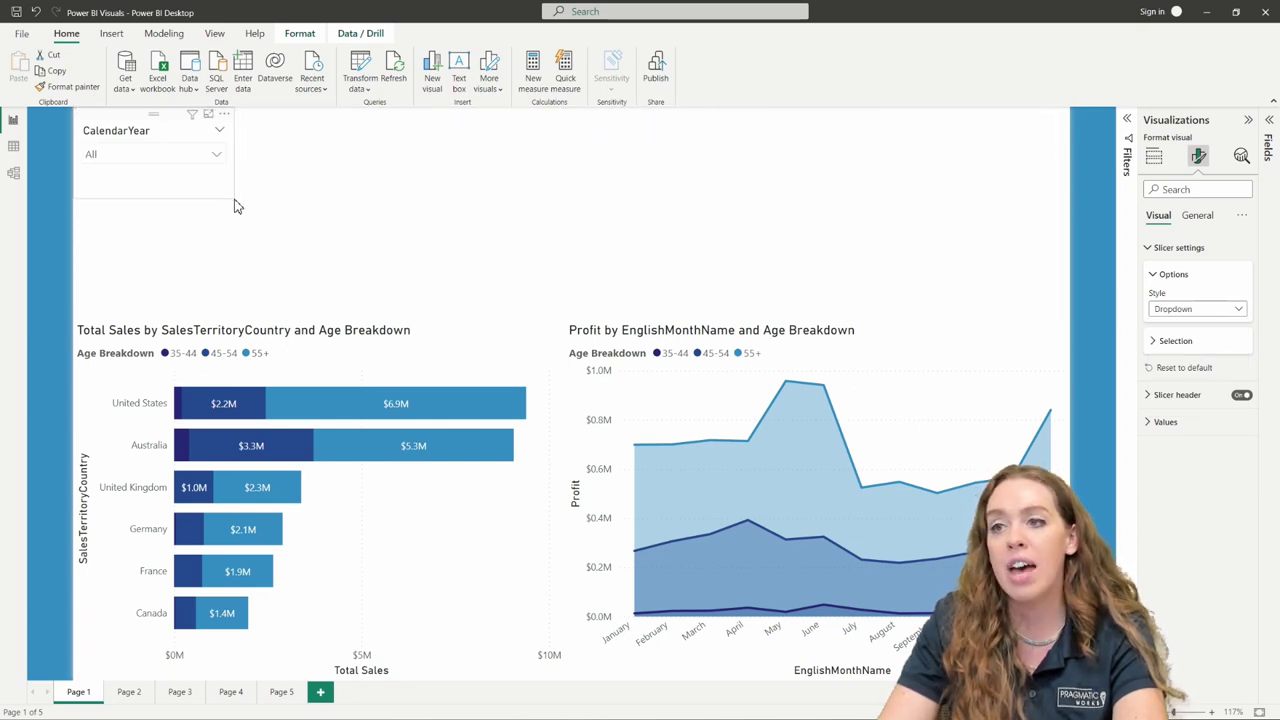
Choose 2007 in the CalendarYear dropdown slicer and enlarge the slicer back across the area above the charts
click(222, 156)
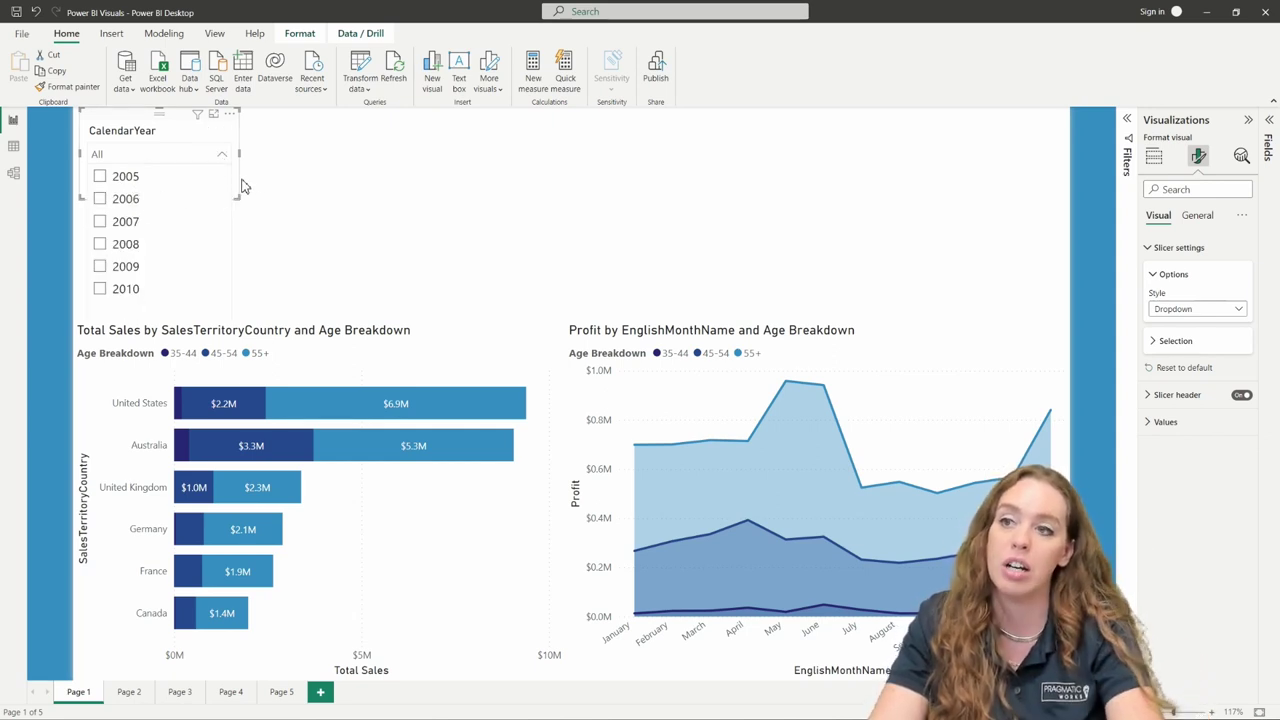
click(104, 222)
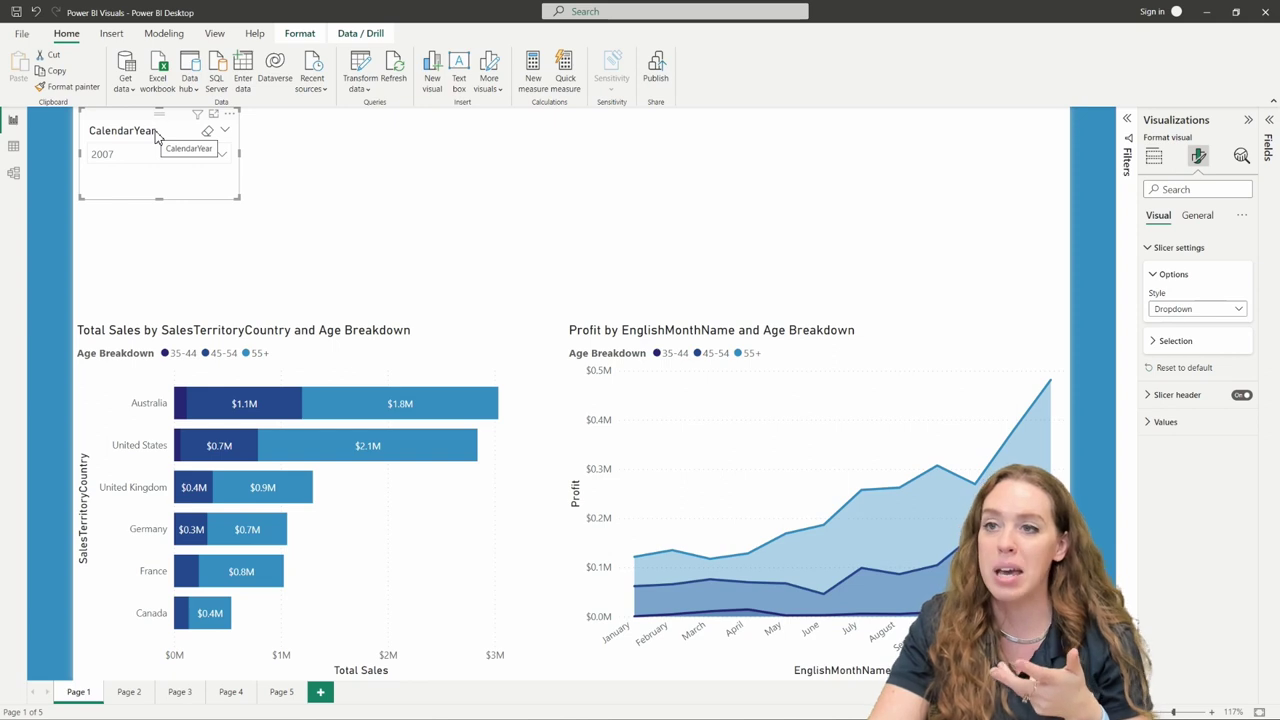
drag(237, 199, 1038, 282)
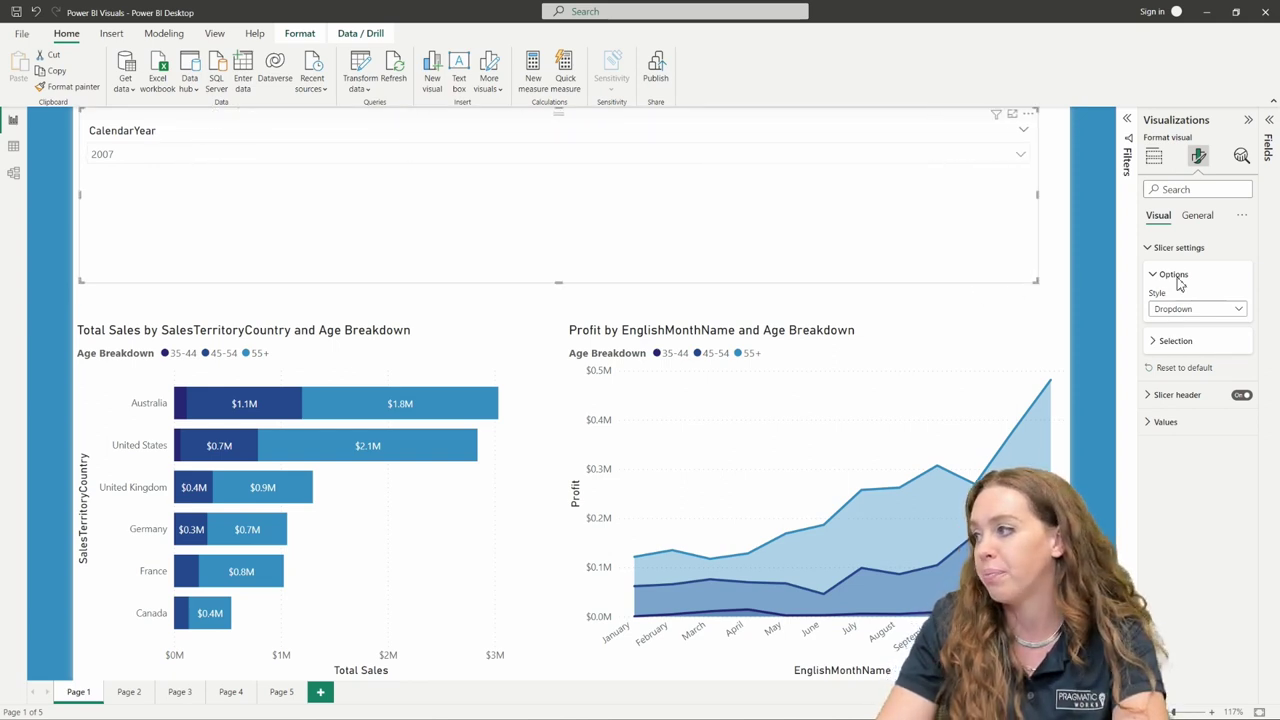
Set the CalendarYear slicer's style to Between and try both range handles, leaving the range at 2005 to 2010
click(1240, 317)
click(1188, 370)
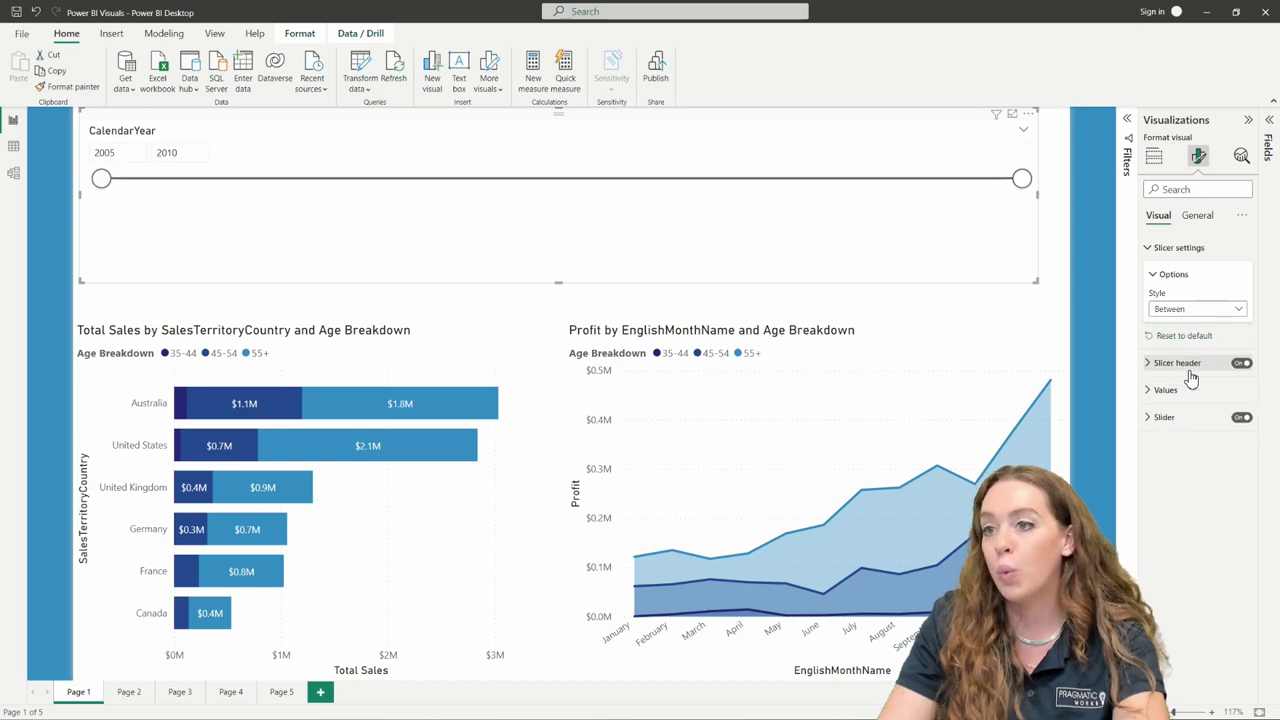
mouse_move(101, 179)
mouse_down()
mouse_move(249, 189)
mouse_move(103, 190)
mouse_up()
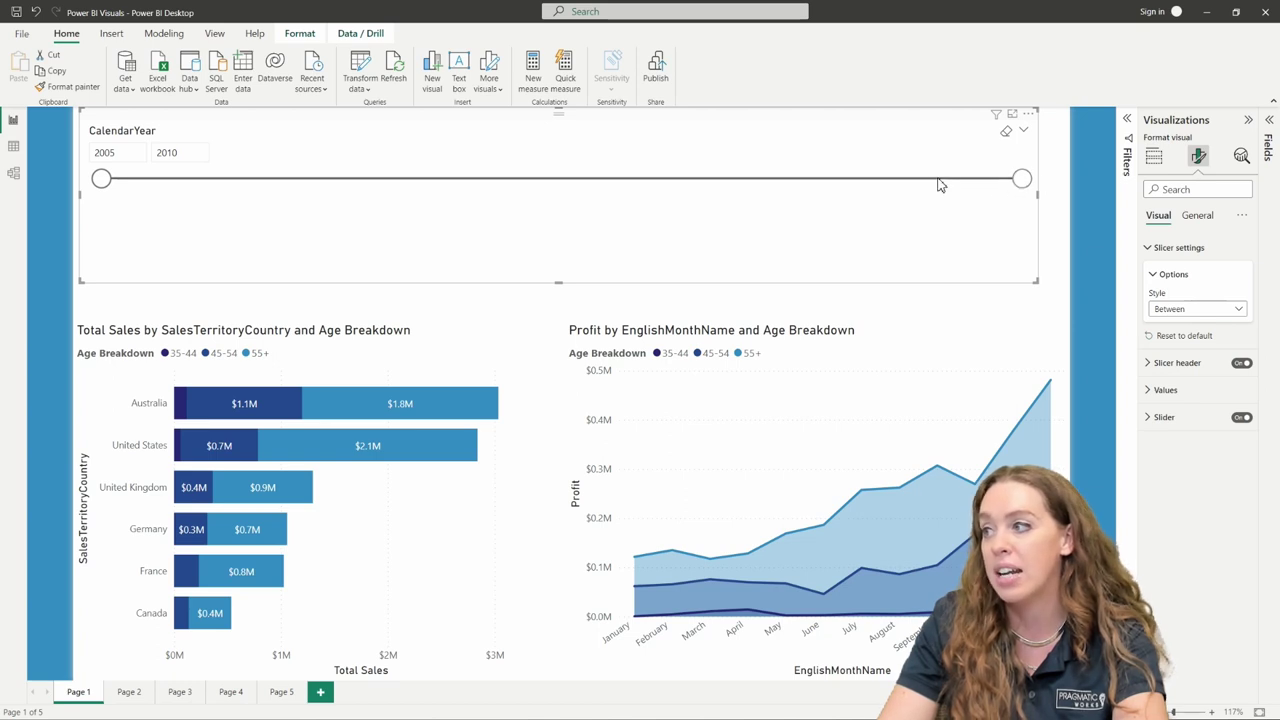
mouse_move(1018, 178)
mouse_down()
mouse_move(837, 180)
mouse_move(1021, 183)
mouse_up()
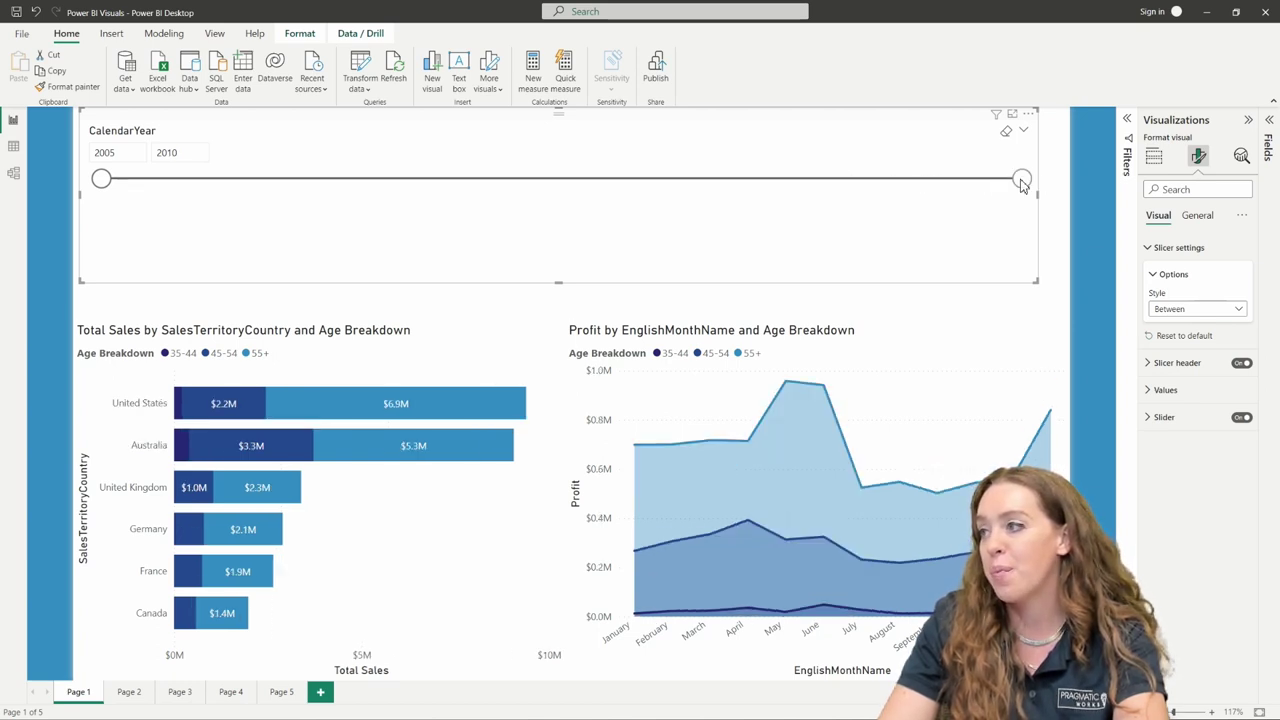
Try the Less than or equal to and Greater than or equal to styles on the CalendarYear slicer
click(1195, 309)
click(1188, 389)
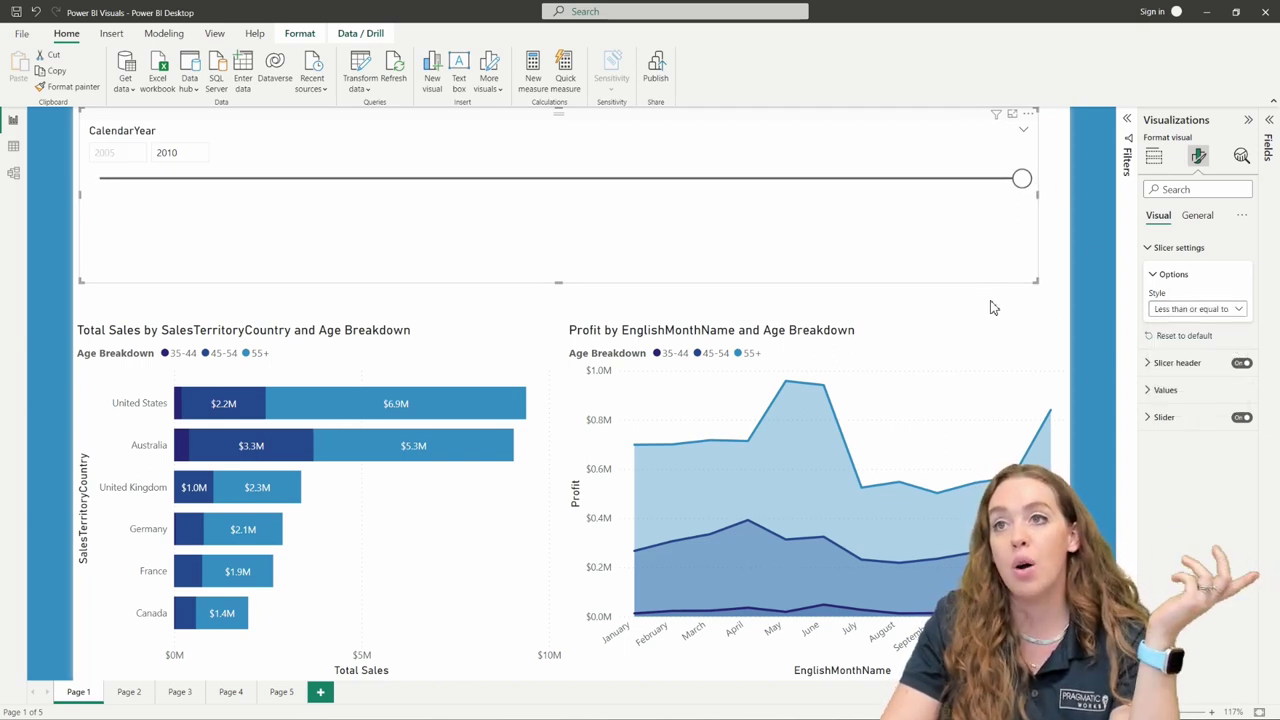
click(1226, 310)
click(1202, 412)
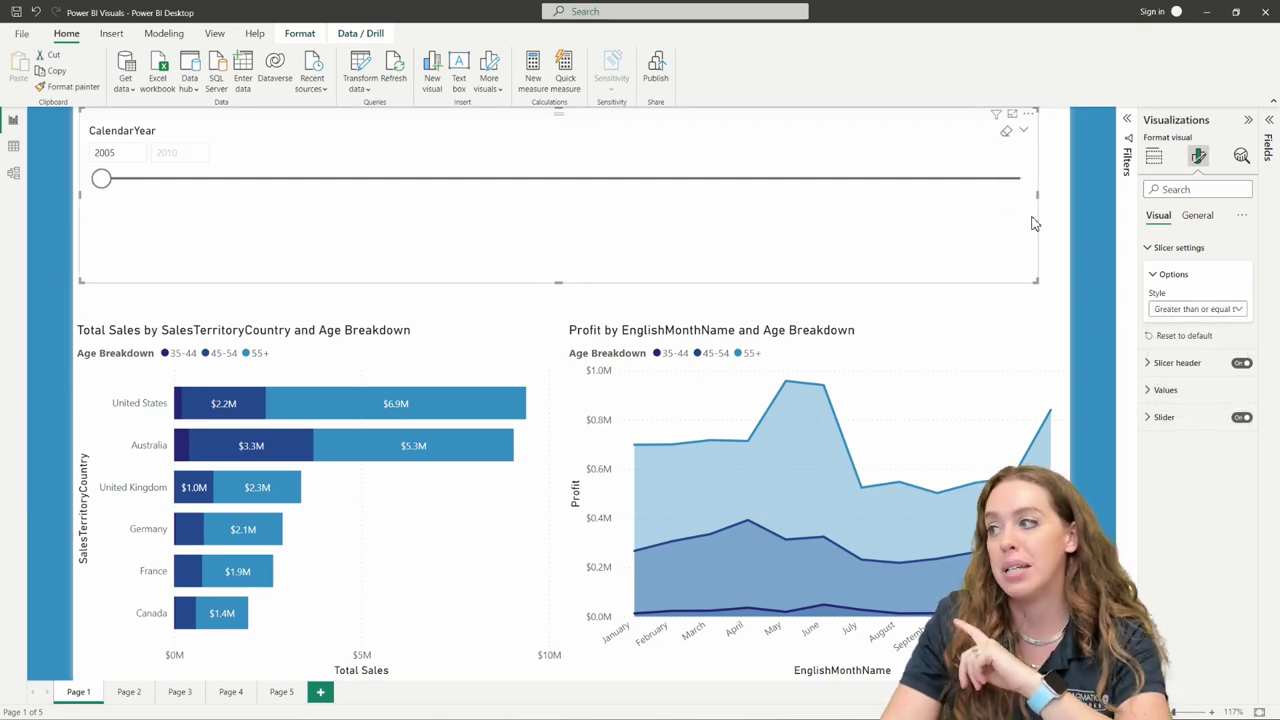
Set the CalendarYear slicer to the Tile style without a slicer header, shortened so the years form a single row
click(1198, 309)
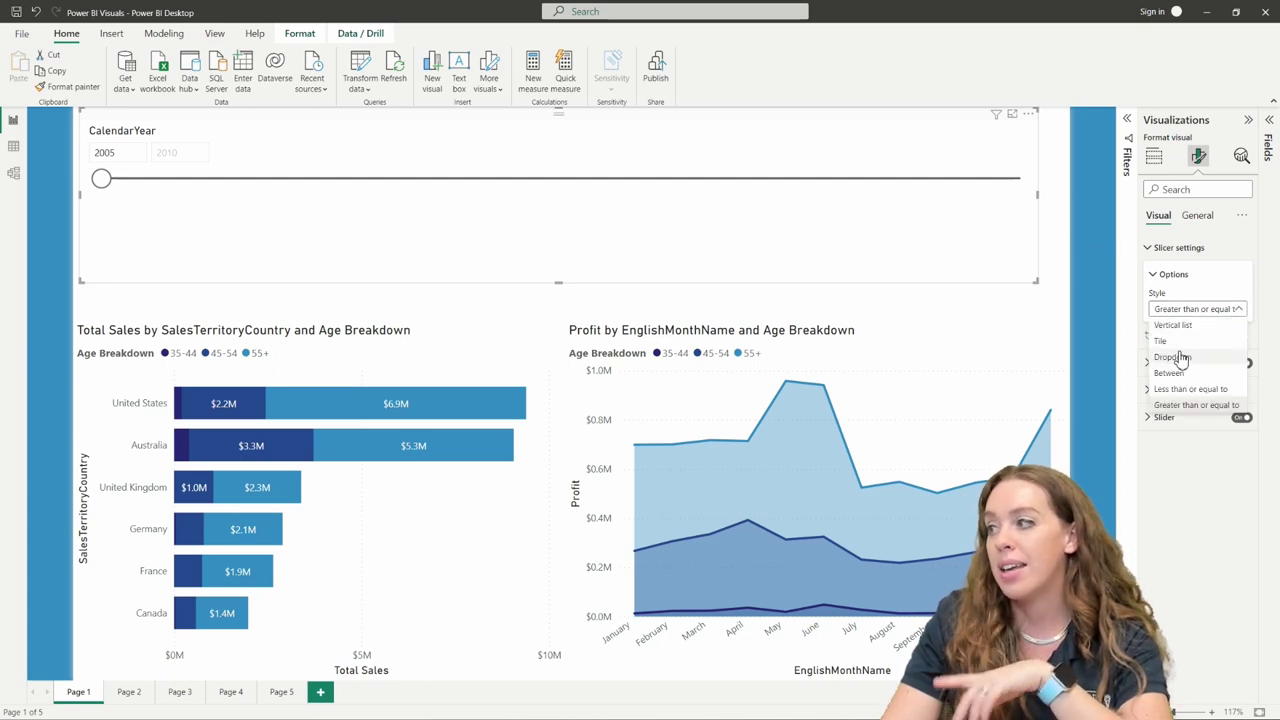
click(1176, 345)
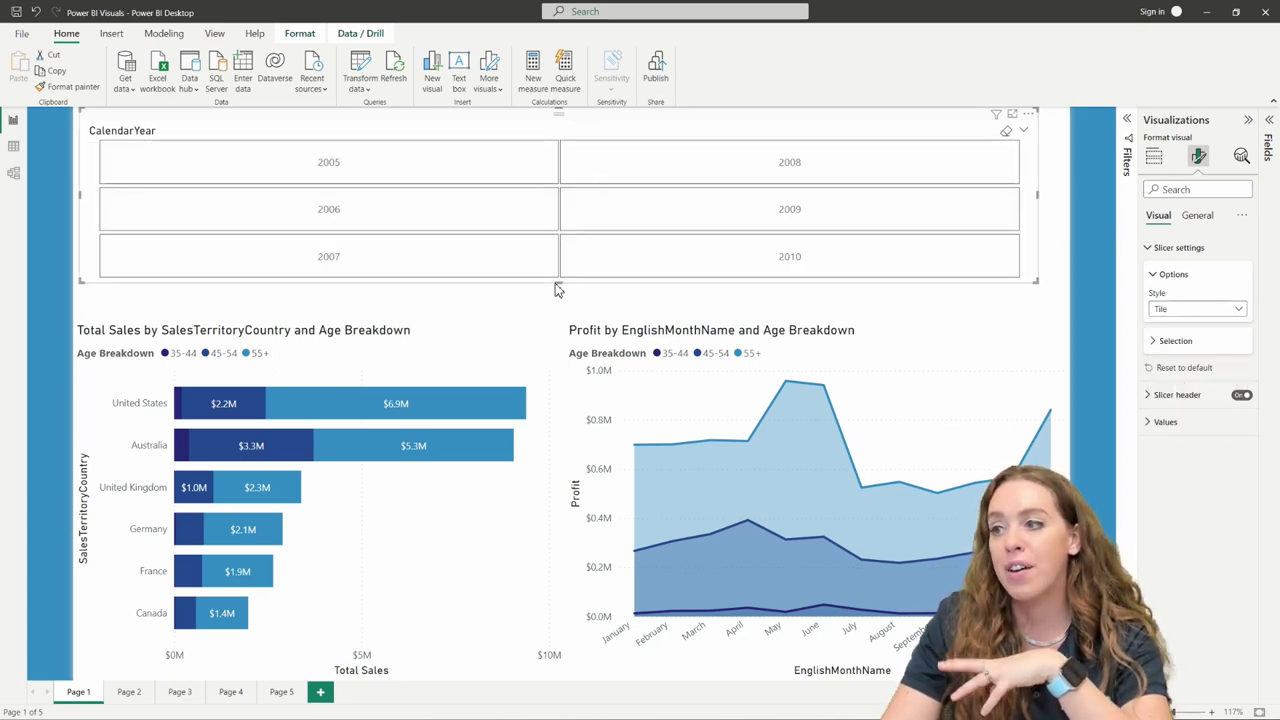
drag(558, 284, 557, 183)
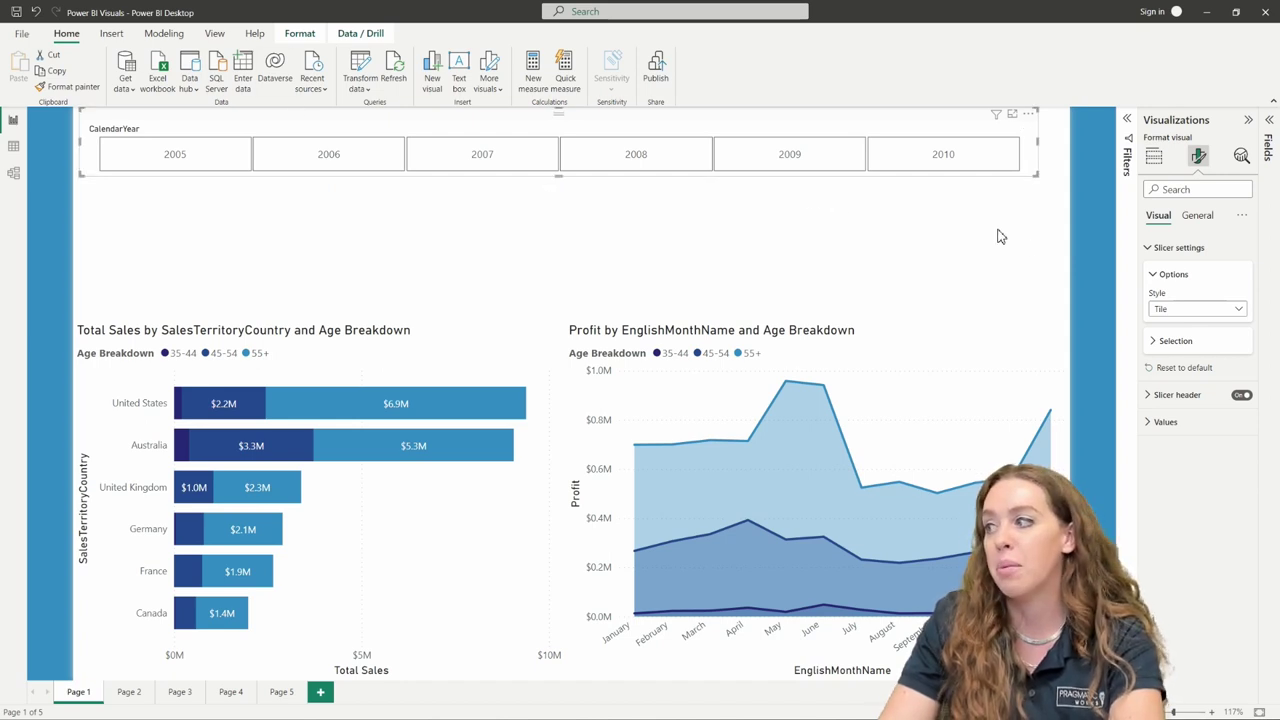
click(1242, 396)
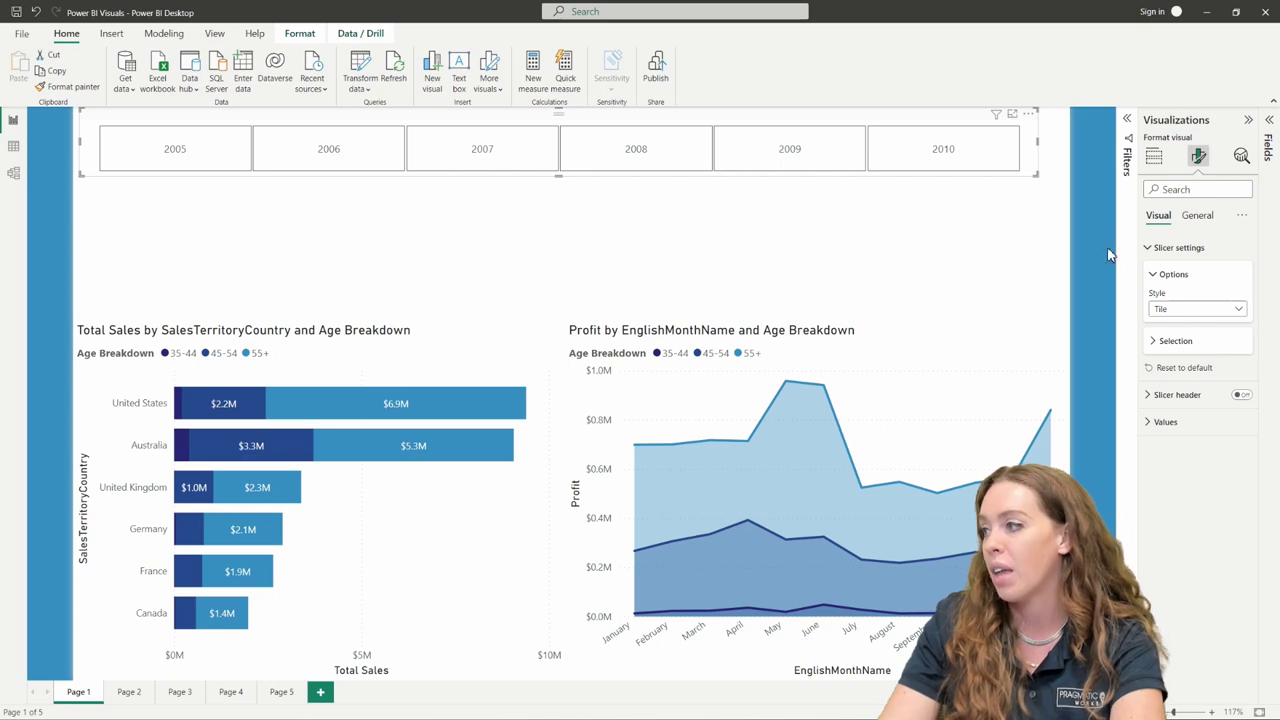
Set the background color of the CalendarYear slicer's values to the medium blue theme color
click(1147, 424)
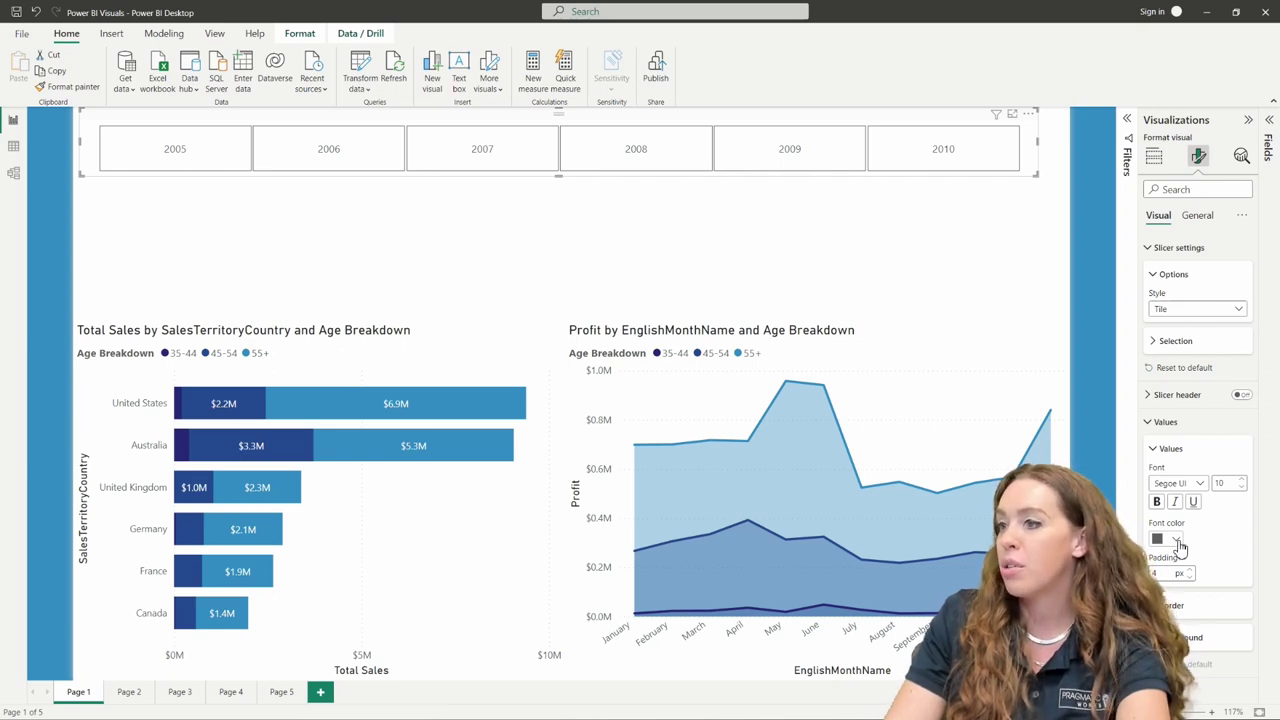
click(1195, 605)
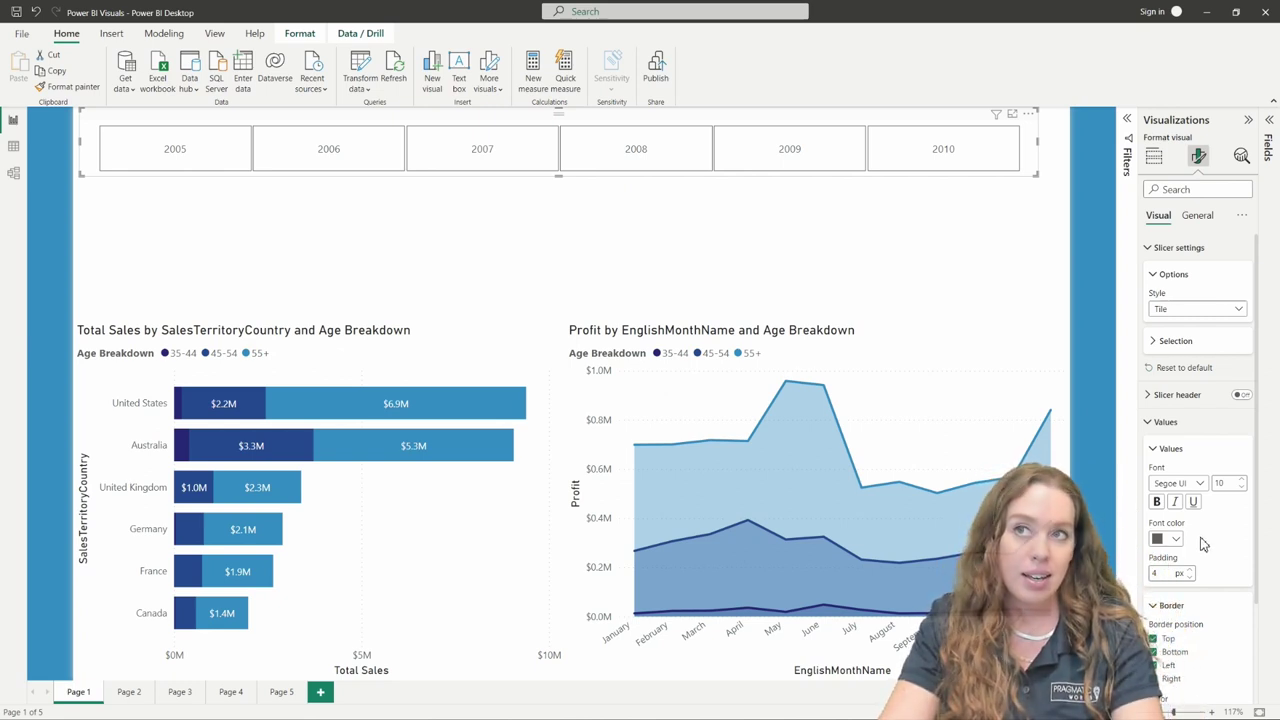
scroll(1203, 543, down, 3)
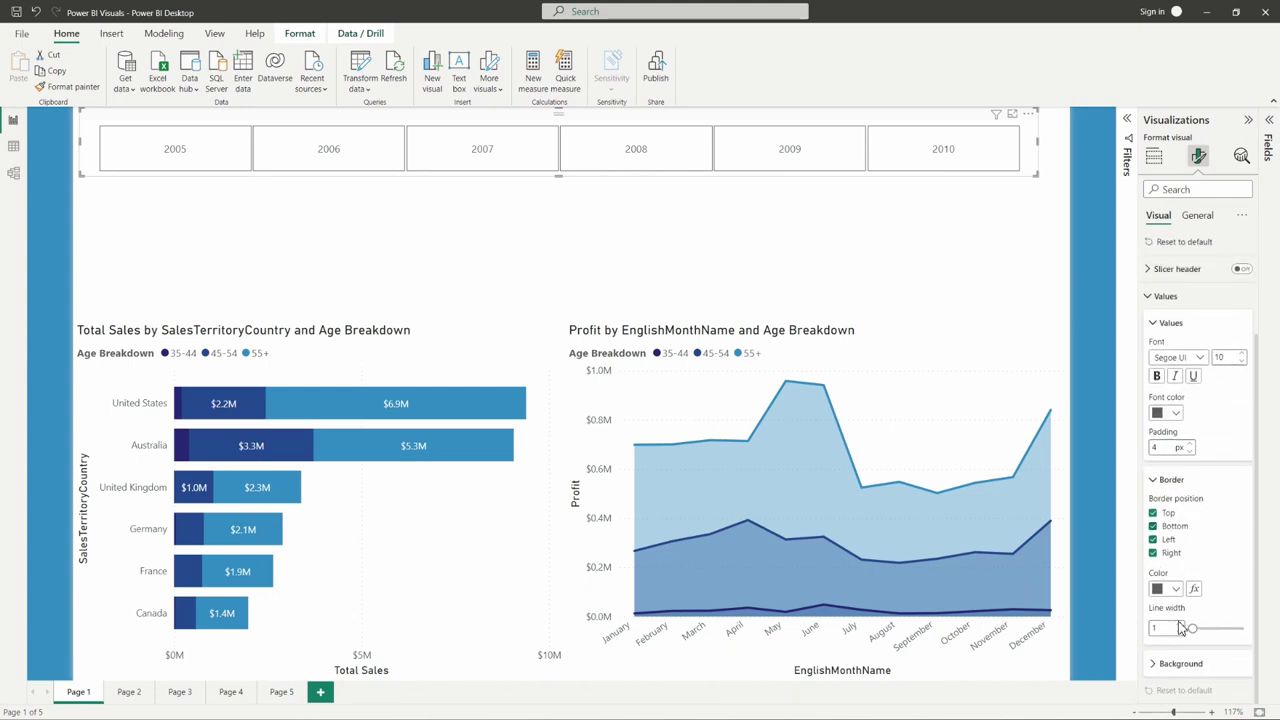
click(1172, 663)
scroll(1237, 540, down, 1)
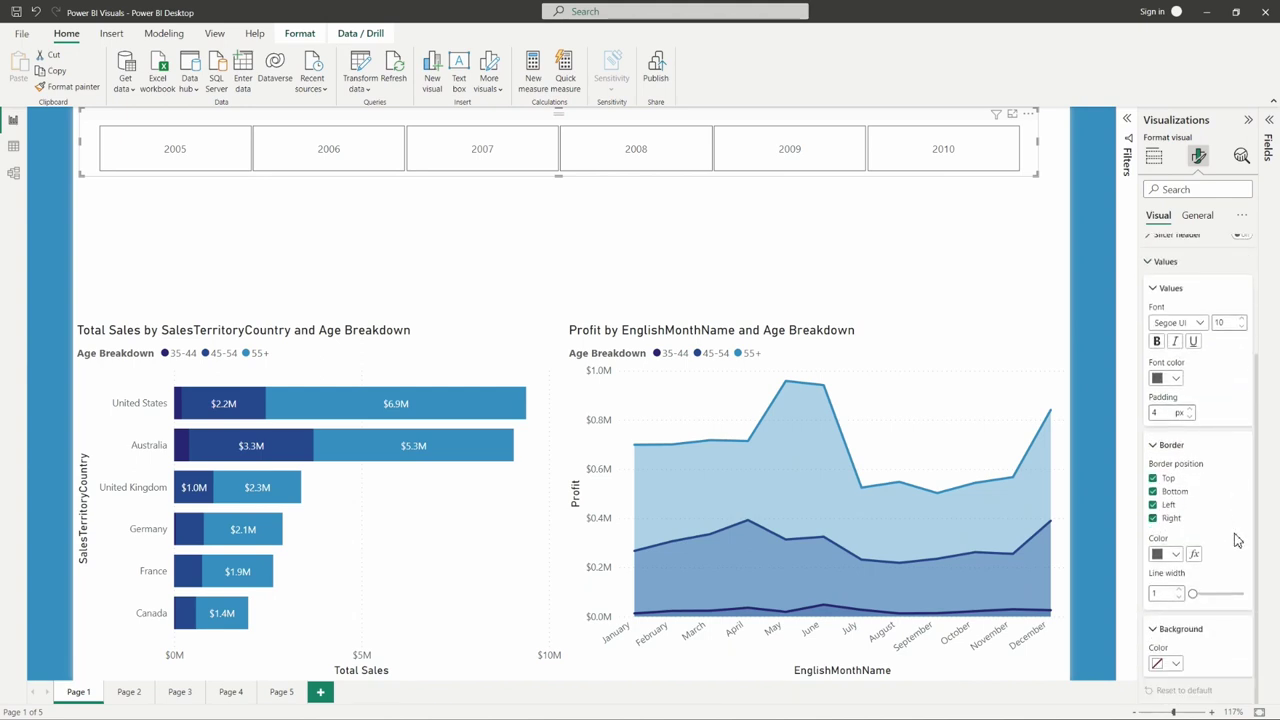
click(1176, 664)
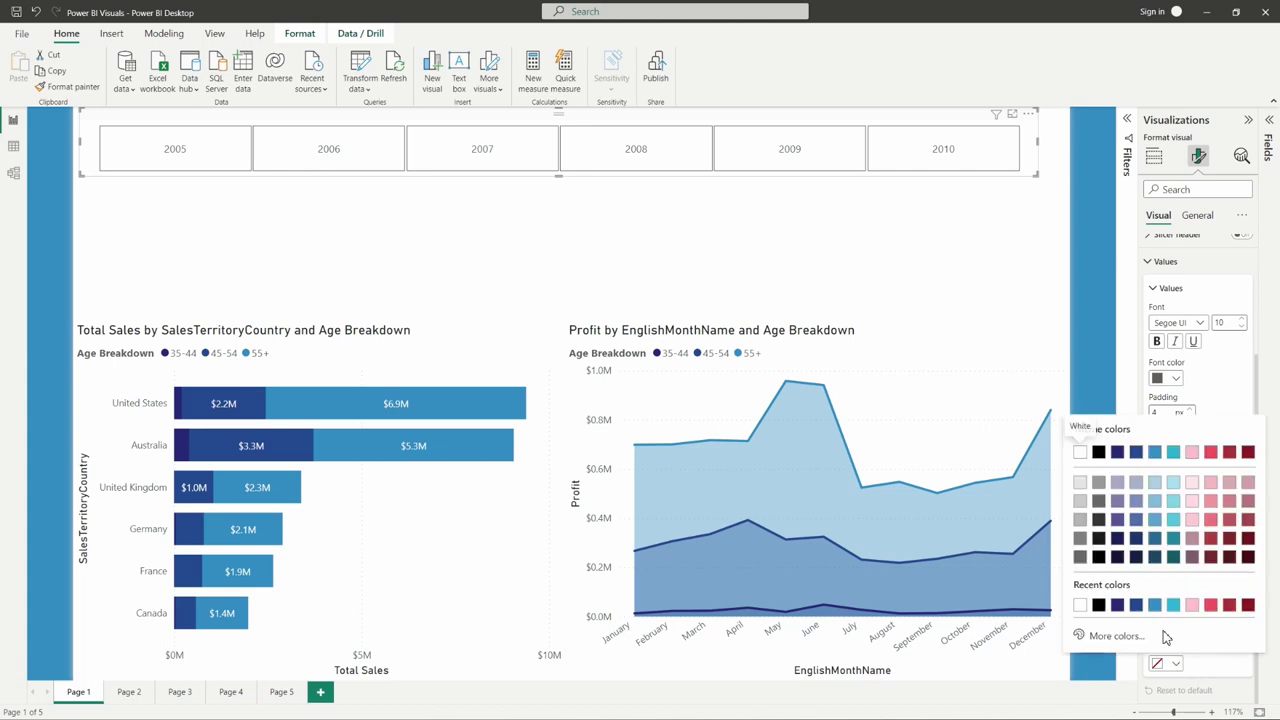
click(1157, 457)
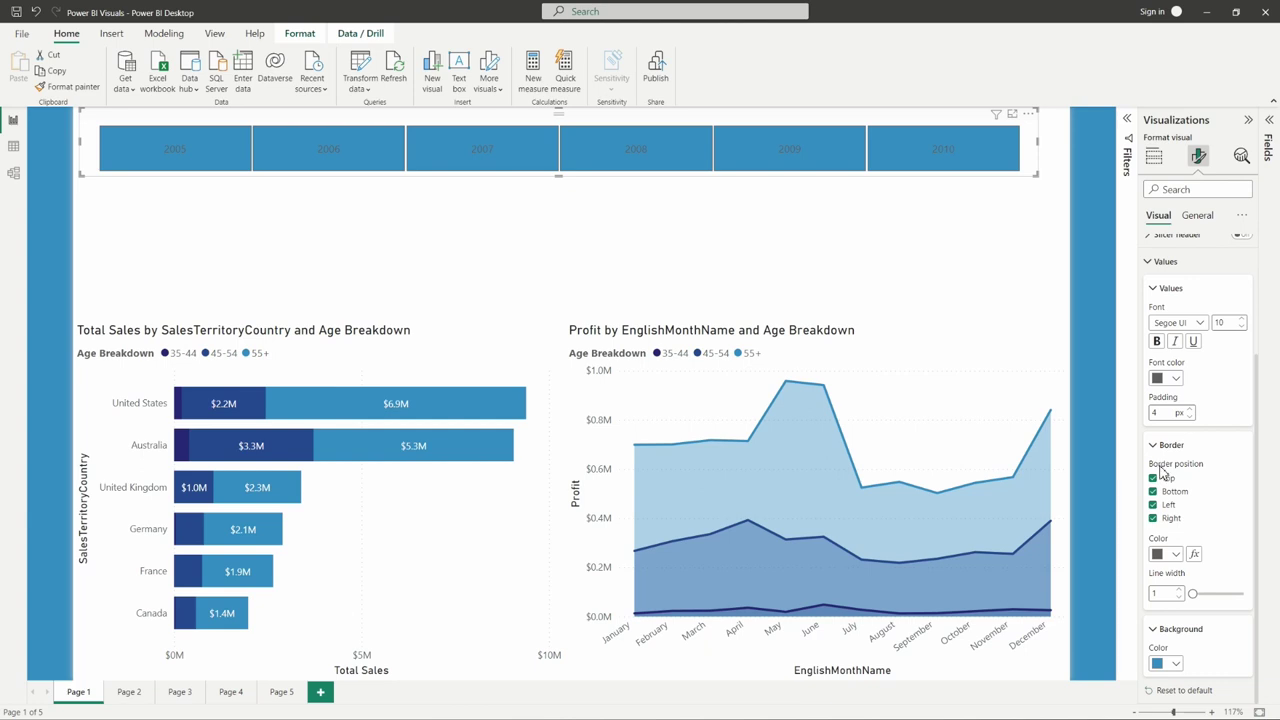
Set the year tiles' font color to white and their border color to the dark indigo theme color
click(1177, 379)
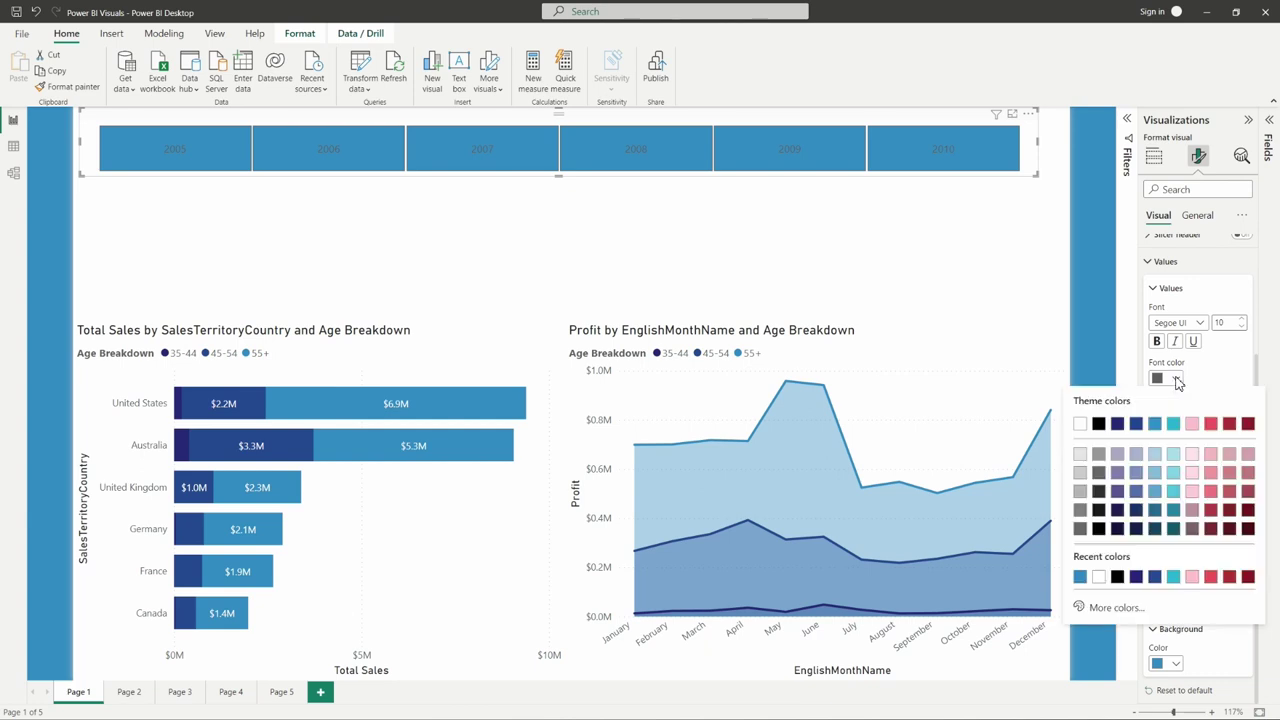
click(1082, 425)
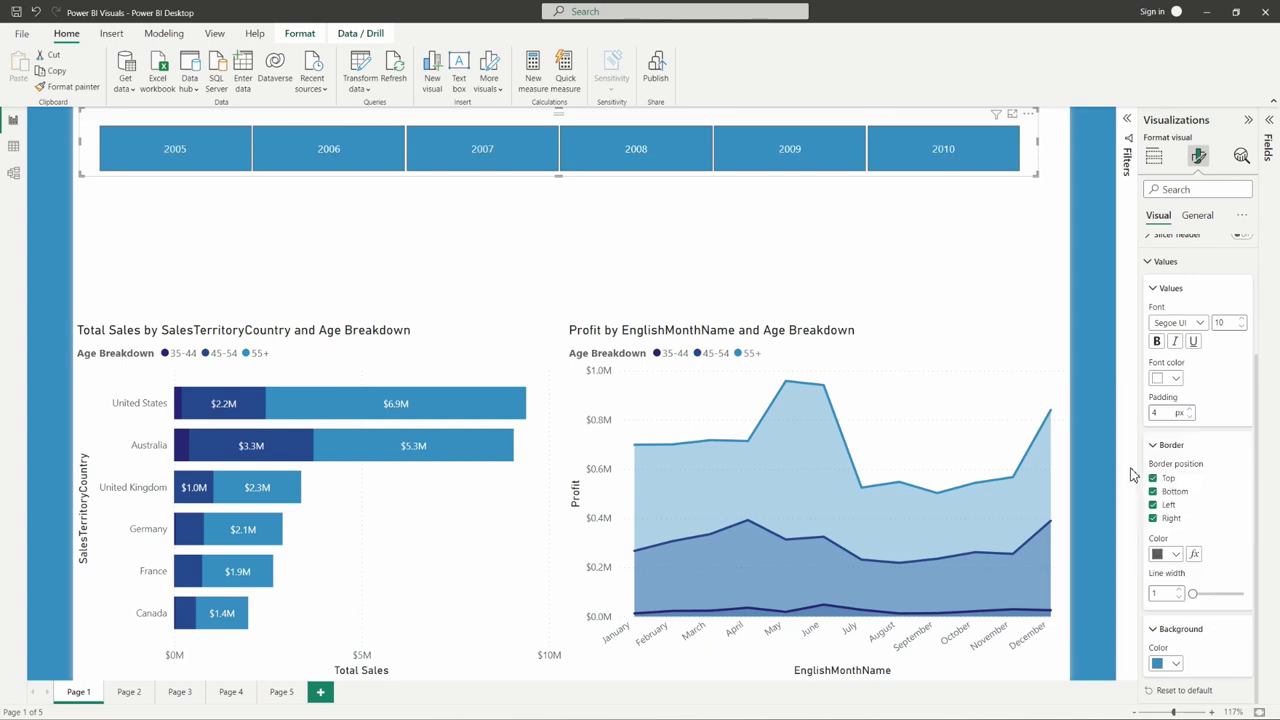
click(1178, 556)
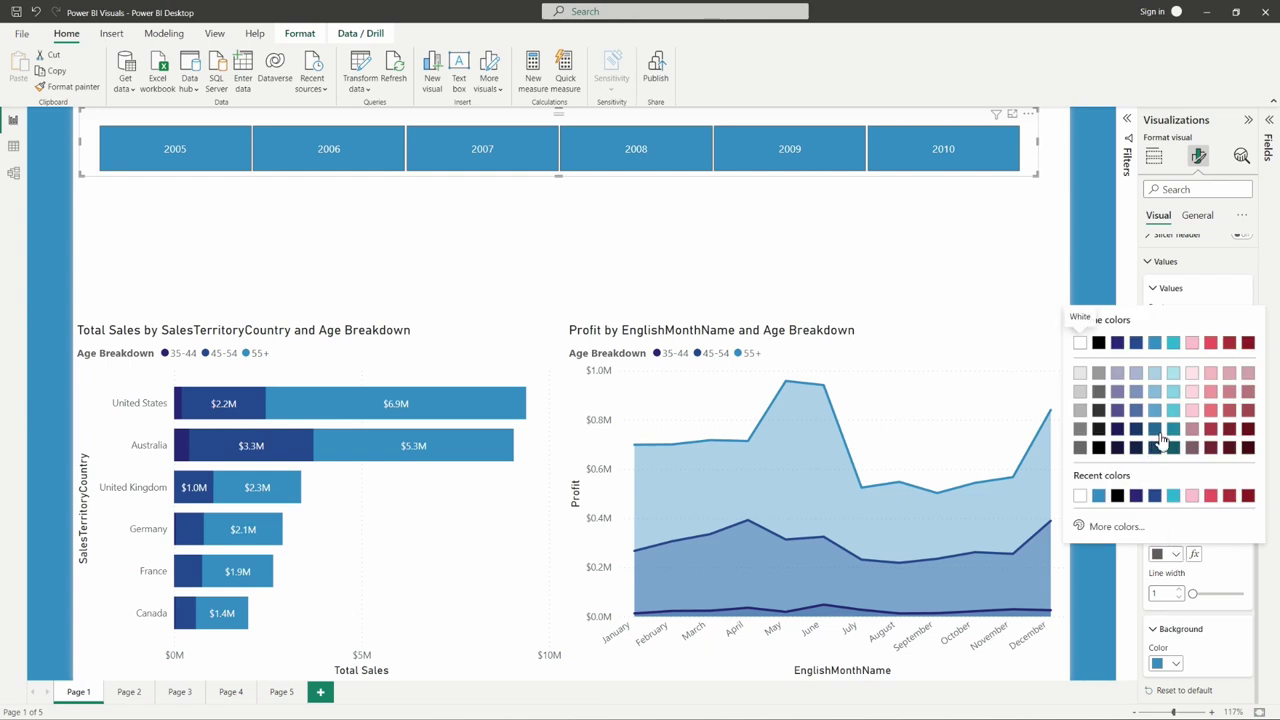
click(1117, 342)
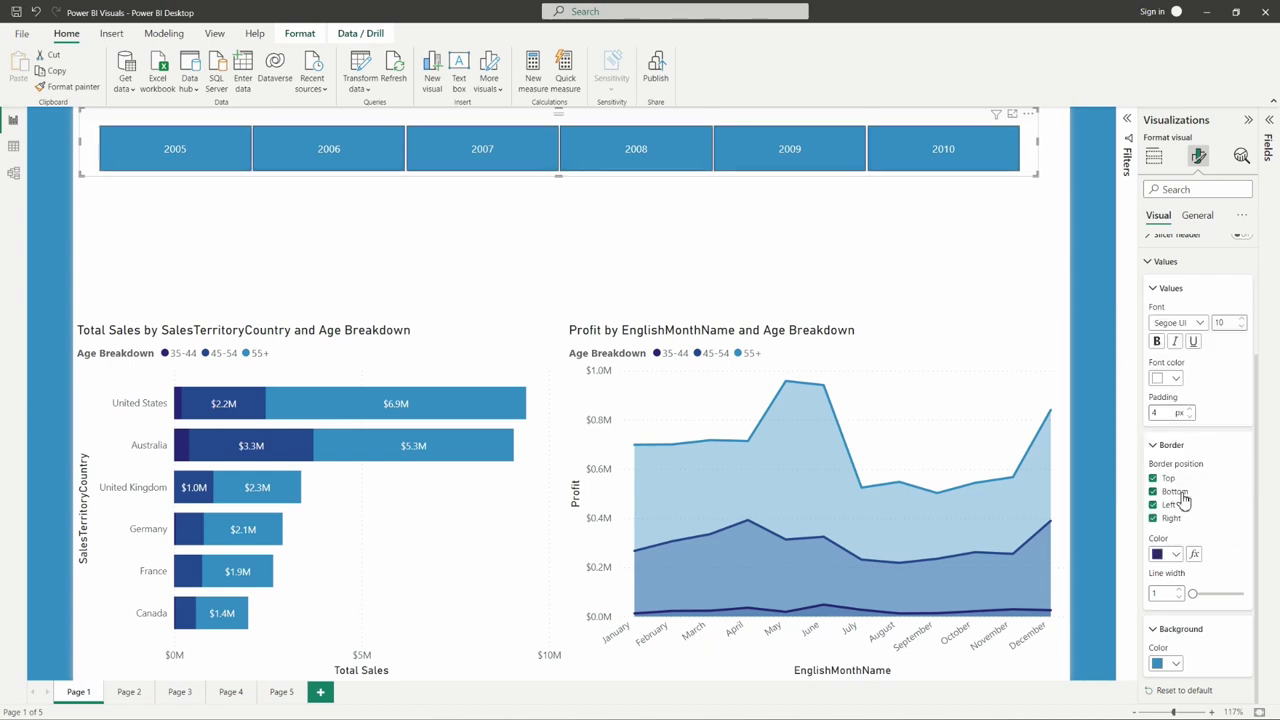
Limit the year tiles' border to the left side with a line width of 7 and make the year text bold
click(1152, 478)
click(1152, 491)
click(1153, 518)
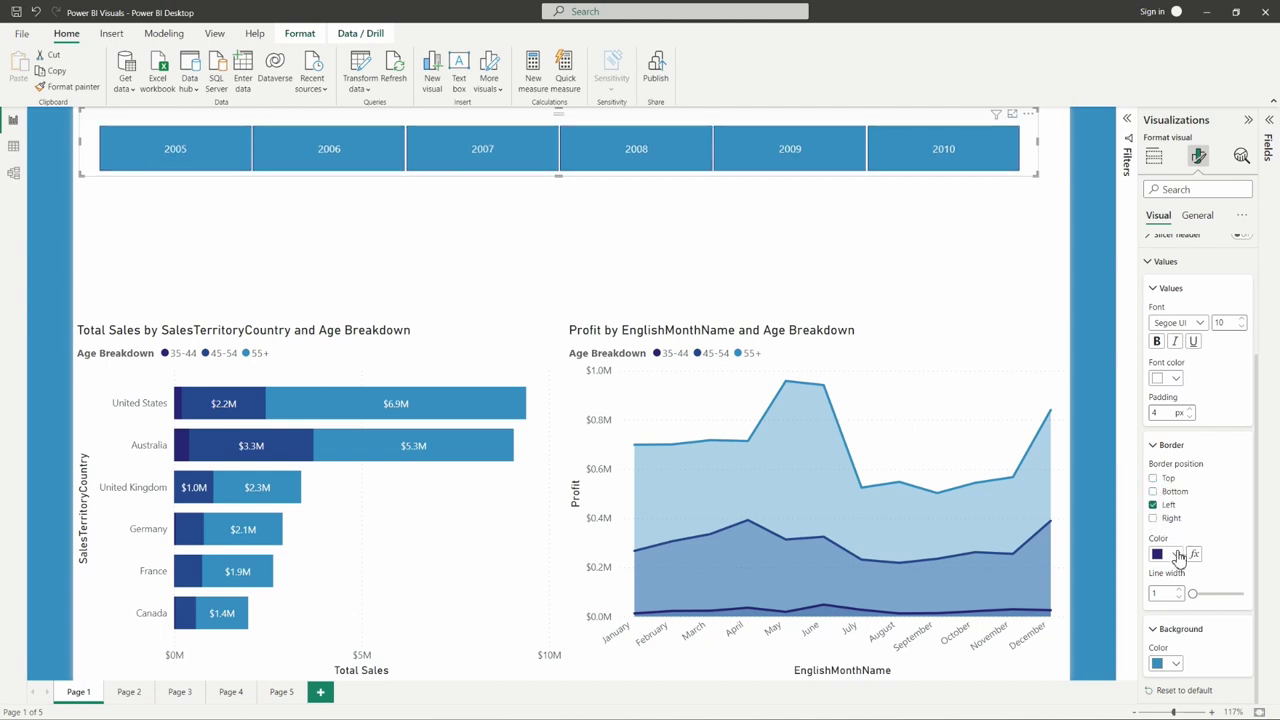
click(1226, 593)
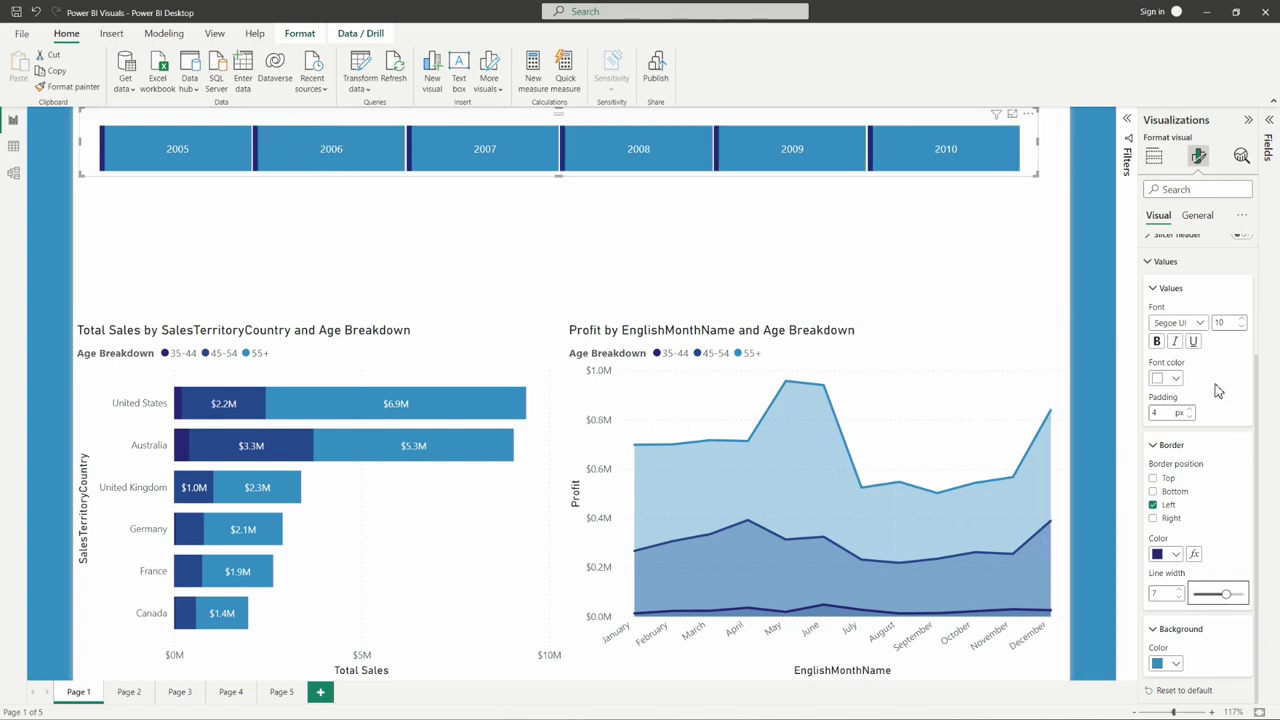
click(1157, 342)
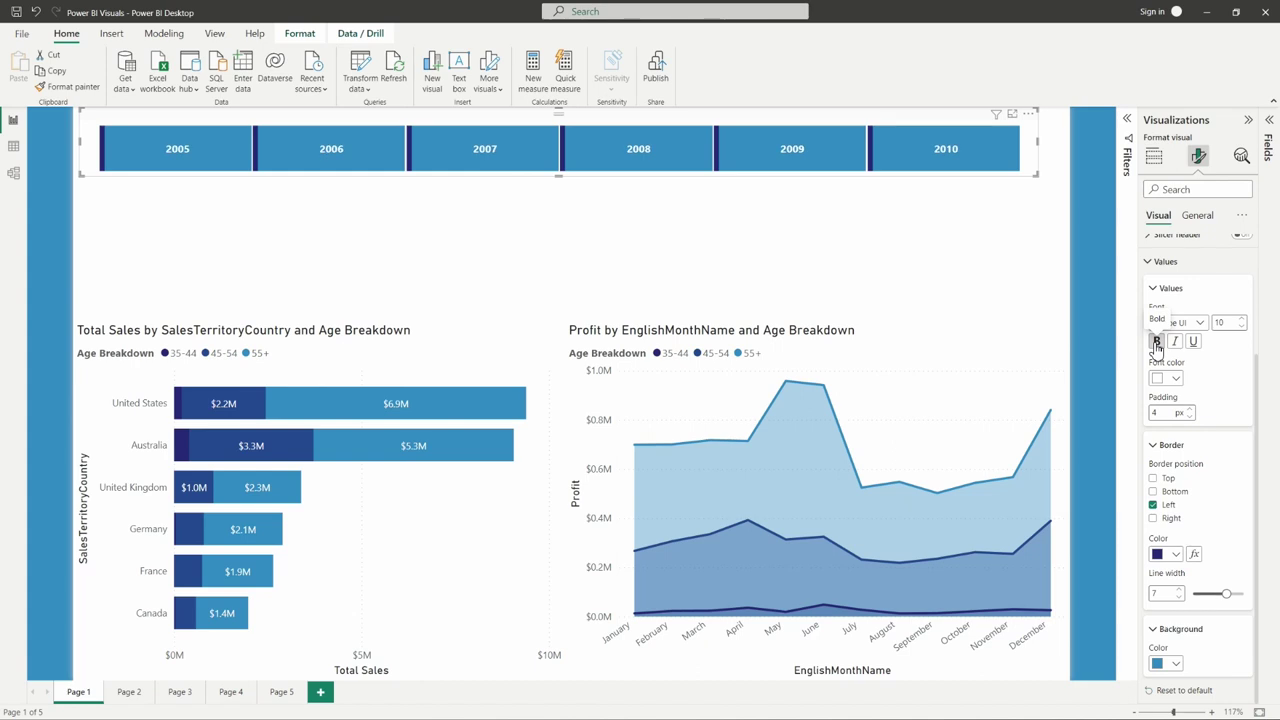
click(1196, 323)
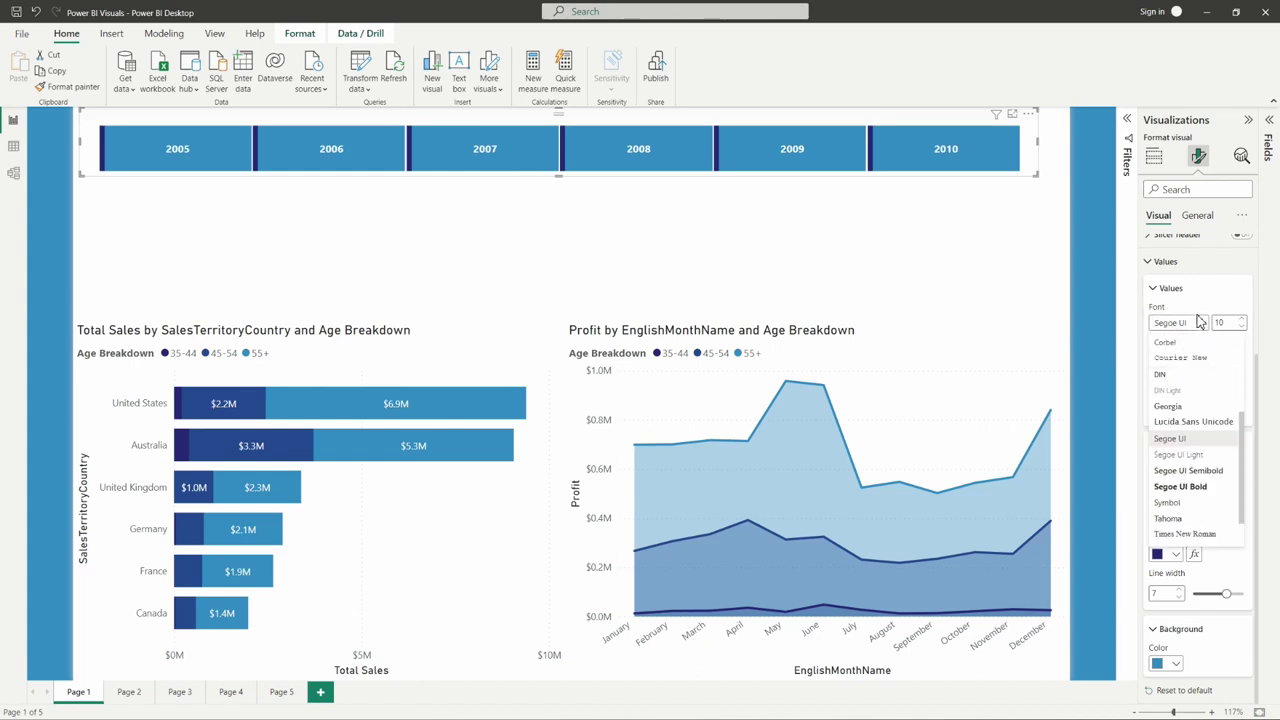
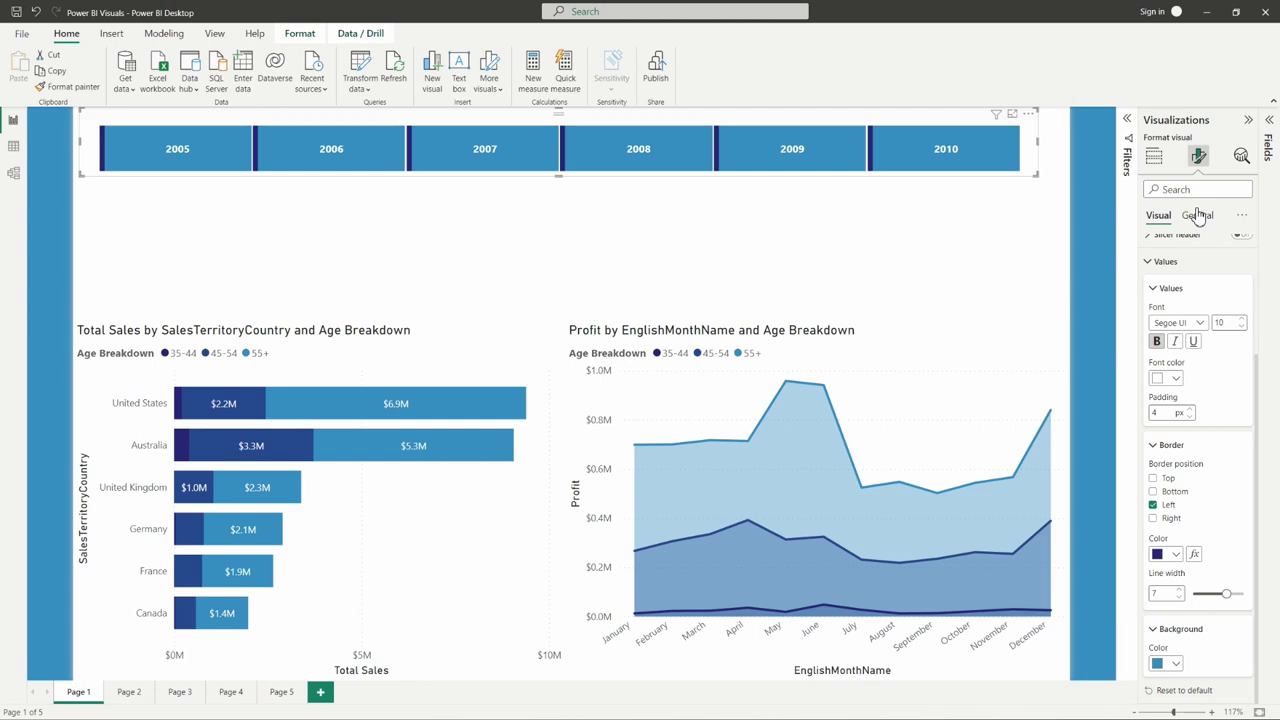
Check the slicer's size and position properties and set its overall background to the lightest tint of the medium blue theme color
click(1198, 216)
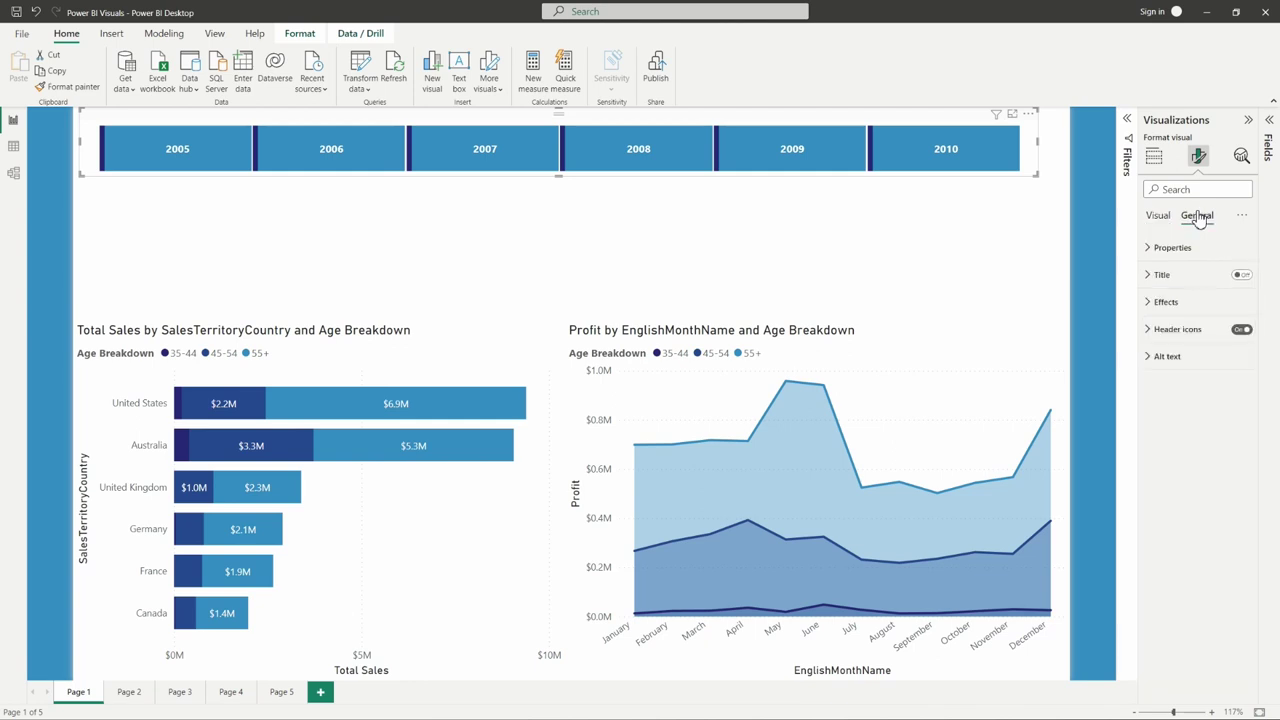
click(1150, 248)
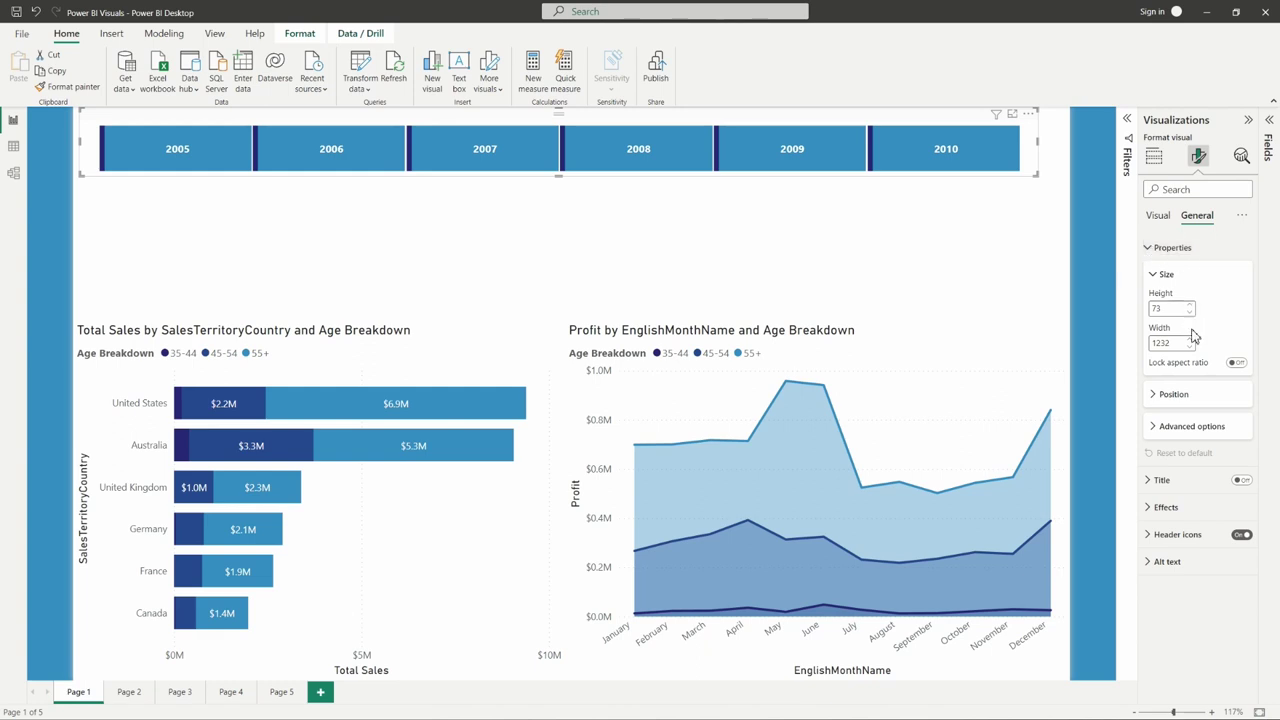
click(1166, 396)
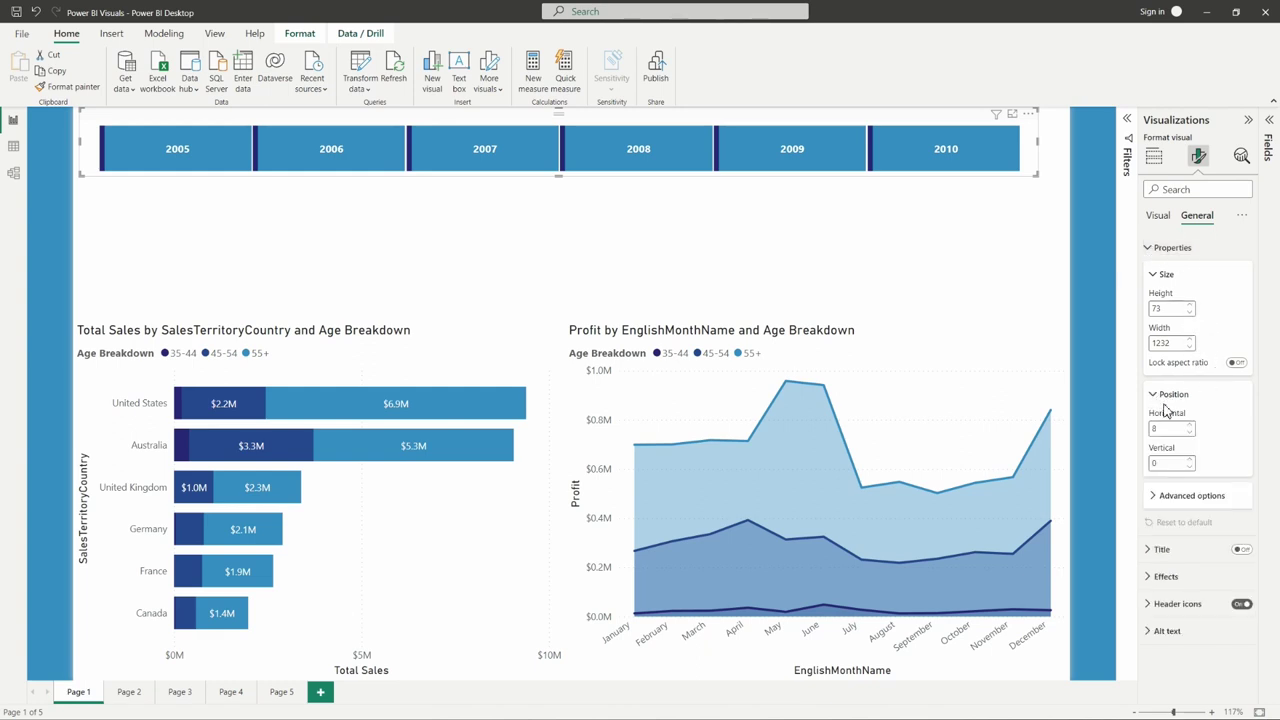
click(1153, 252)
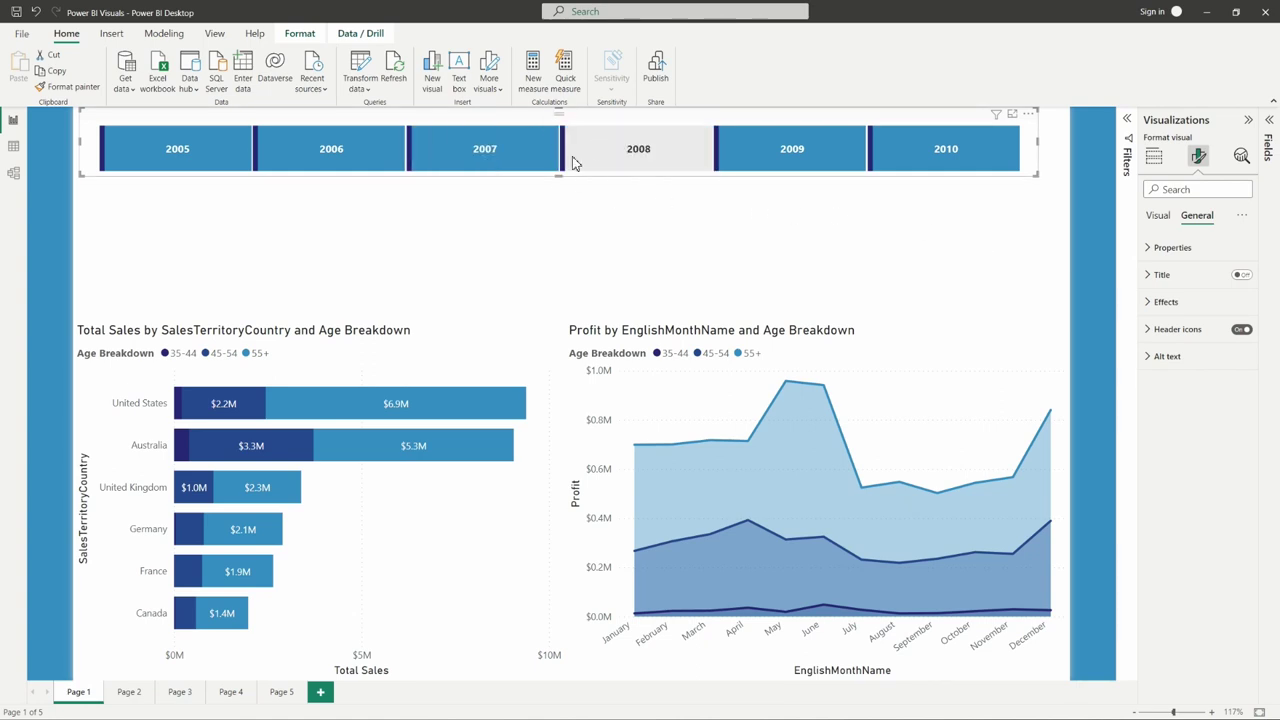
click(1150, 305)
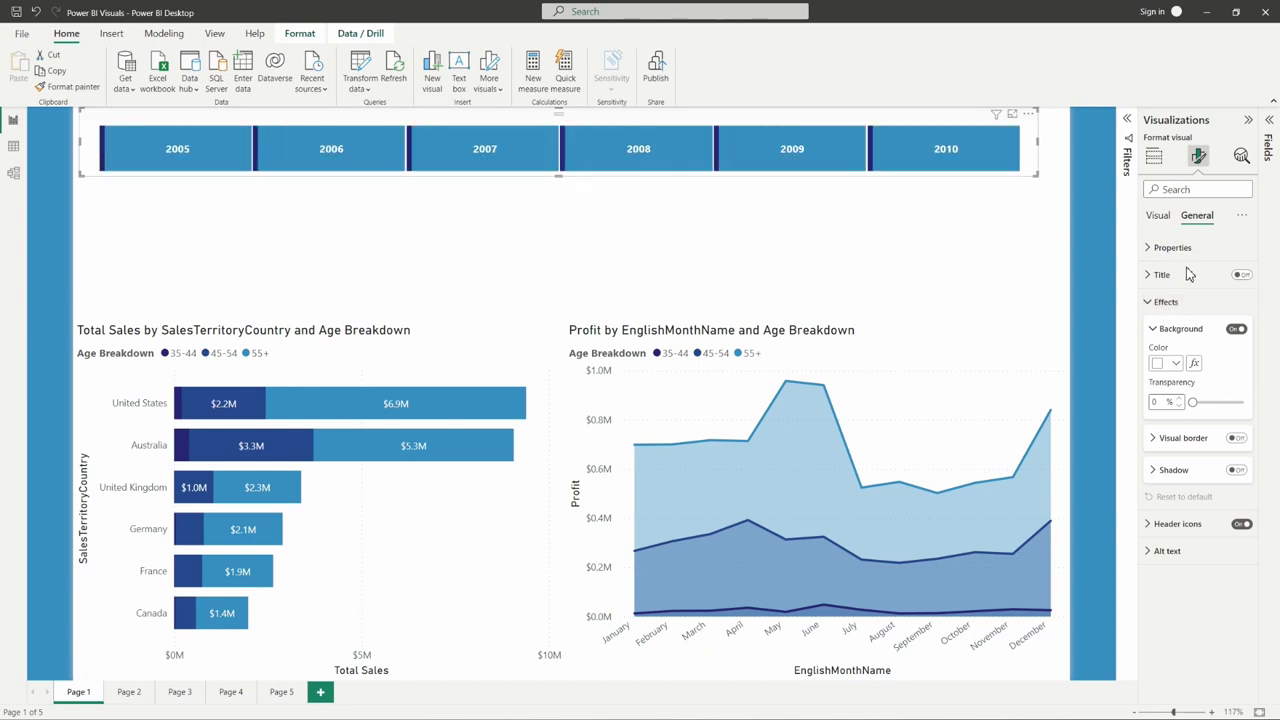
click(1175, 364)
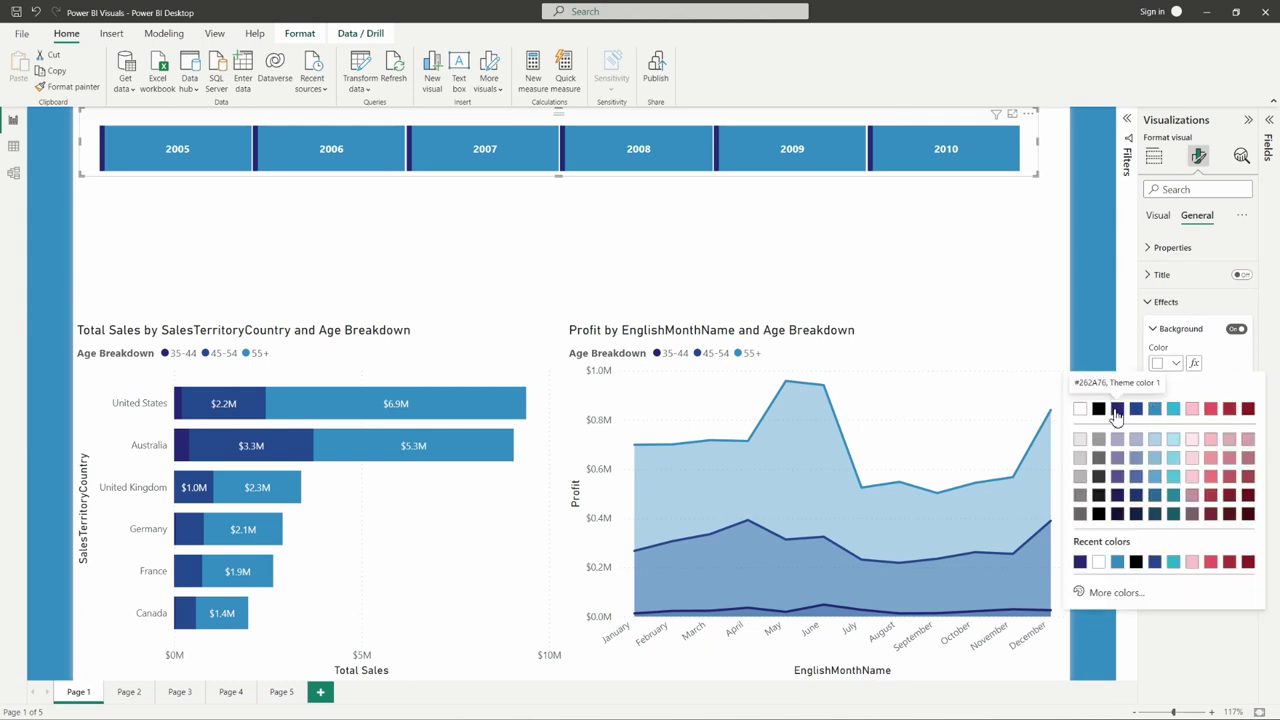
click(1155, 438)
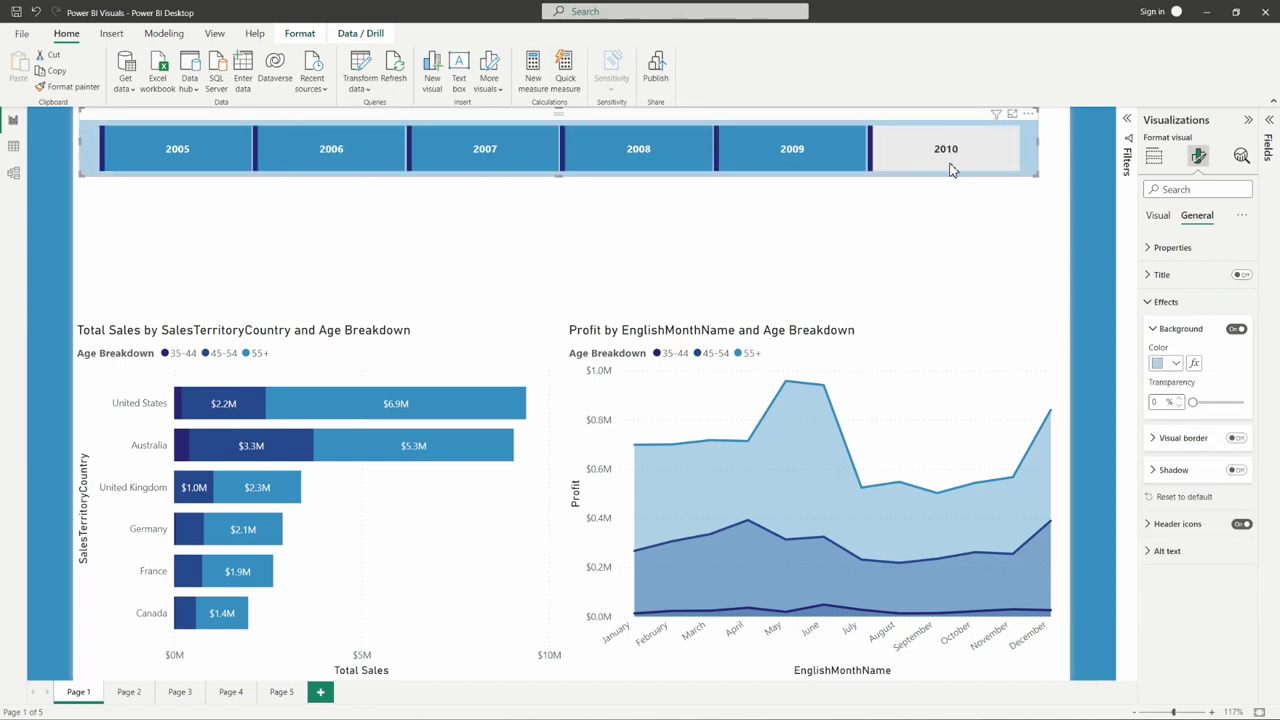
mouse_move(1194, 403)
mouse_down()
mouse_move(1240, 403)
mouse_move(1189, 418)
mouse_up()
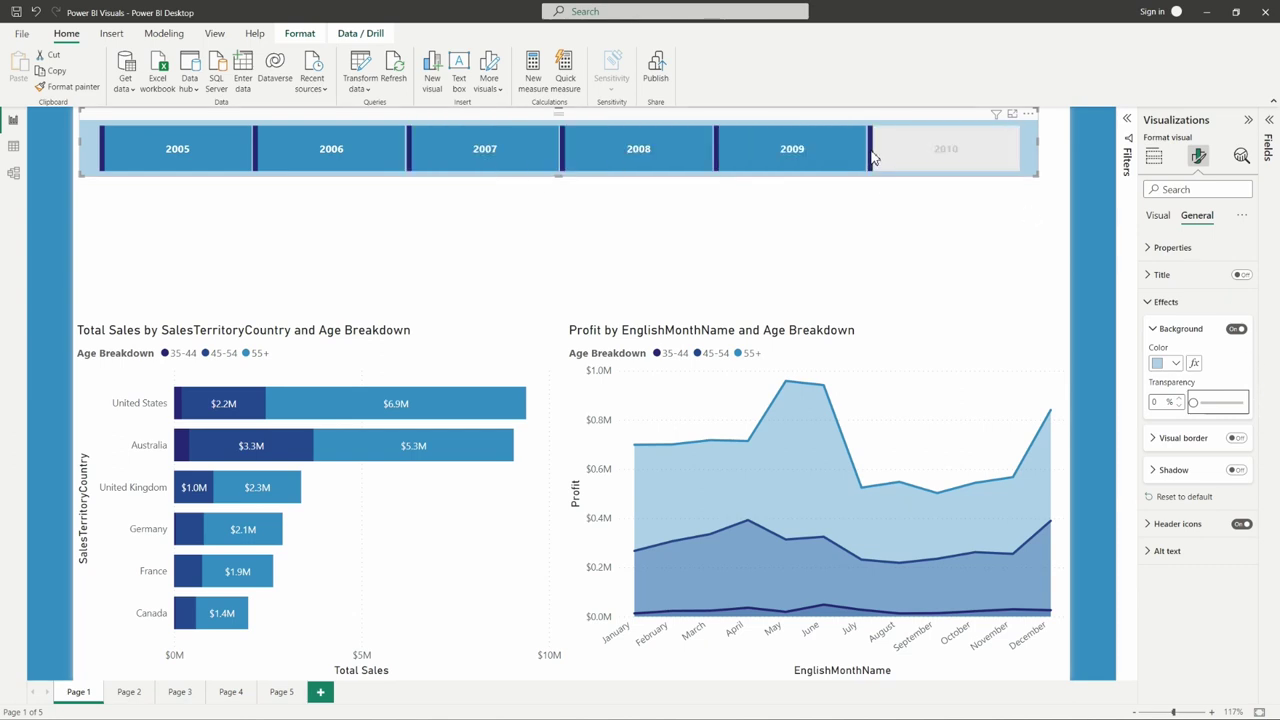
Change the Total Sales by SalesTerritoryCountry bar chart to a stacked column chart and lower its upper edge slightly
click(476, 515)
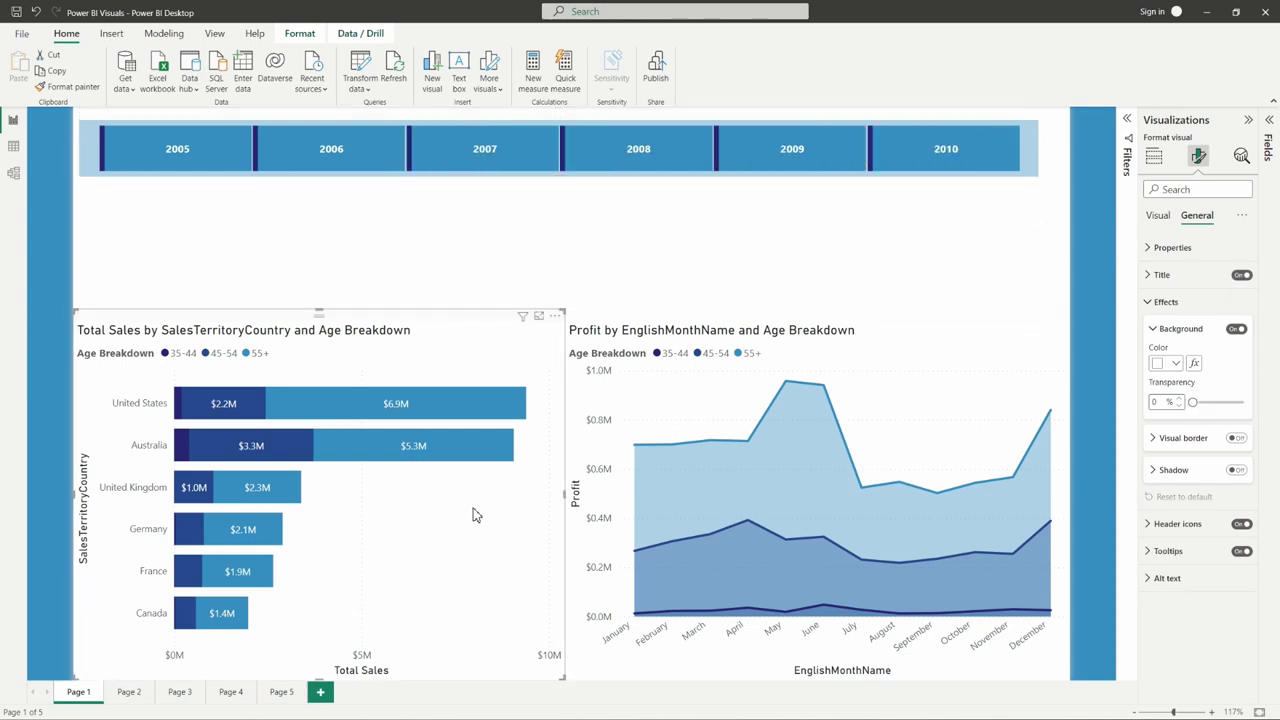
click(1155, 160)
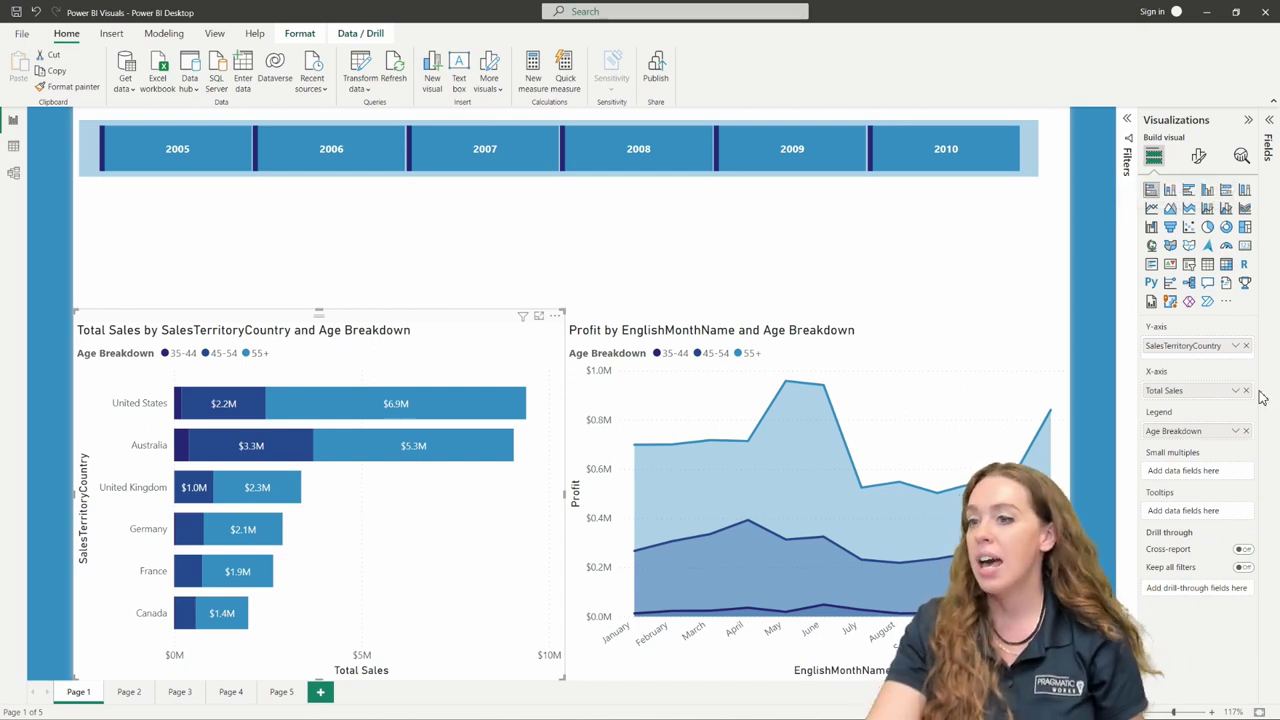
click(1171, 190)
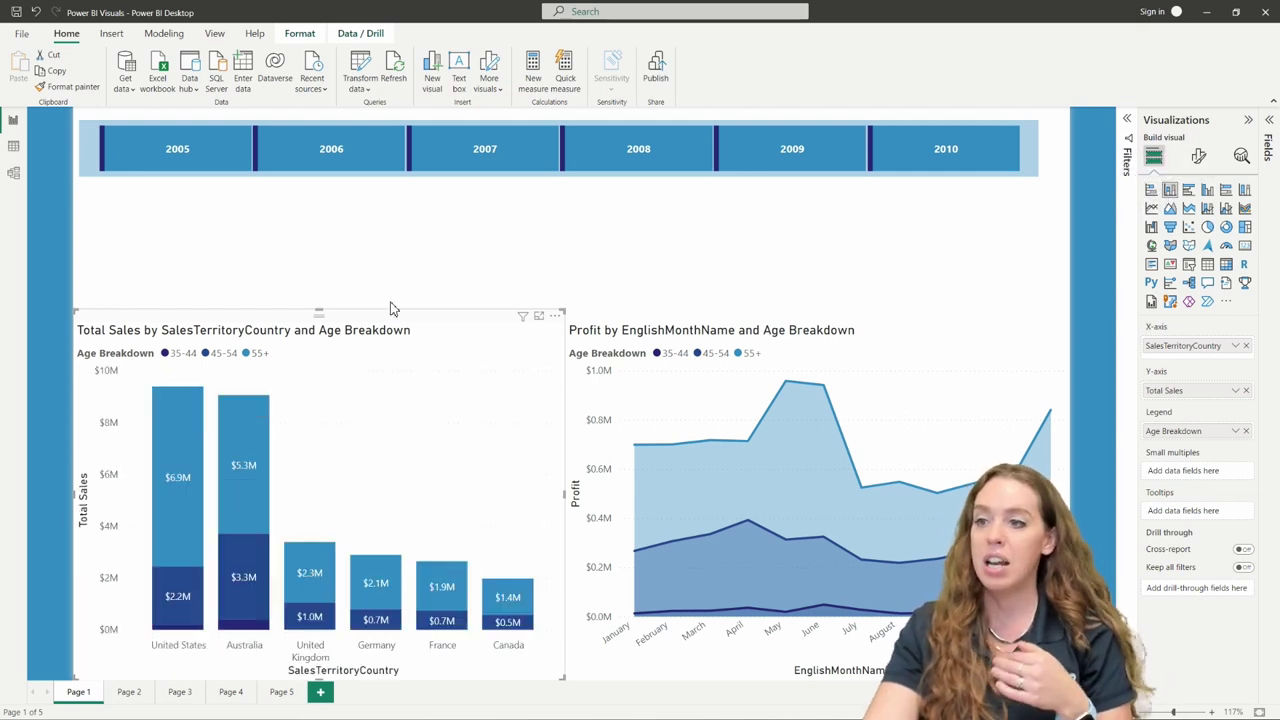
drag(319, 311, 357, 320)
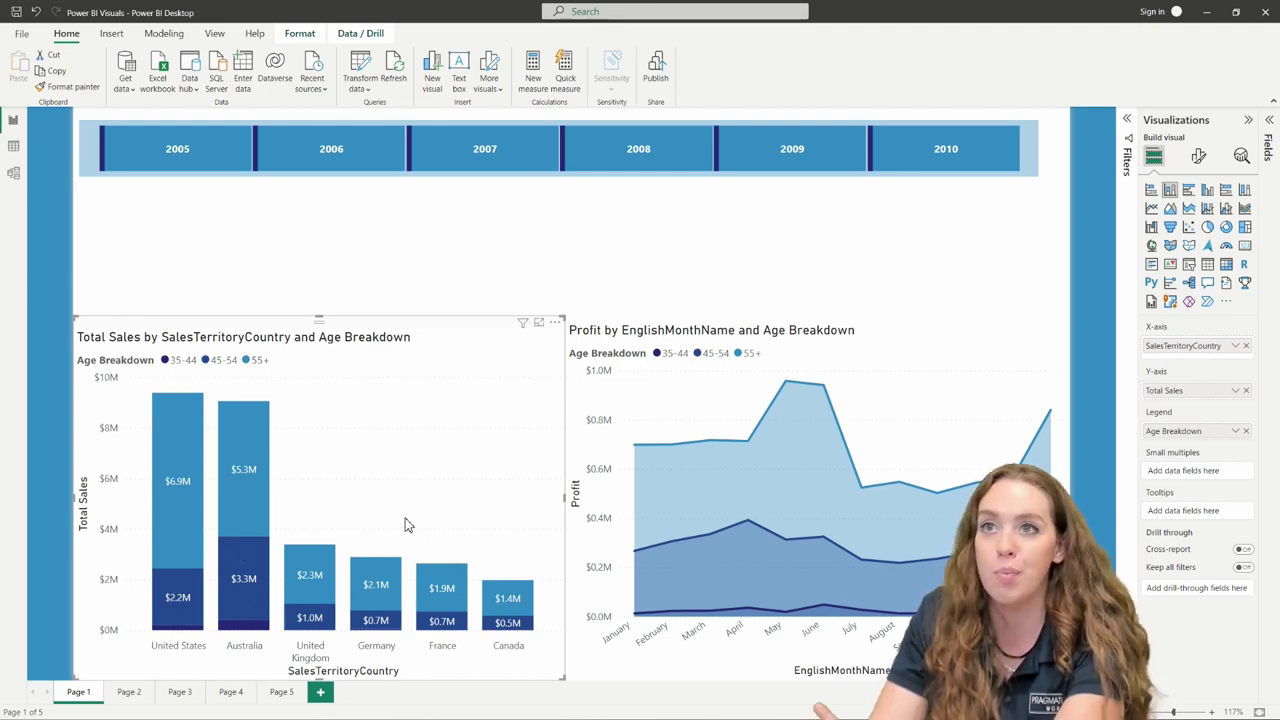
Try the clustered bar and clustered column types on the Total Sales chart, ending back on stacked column
click(1189, 190)
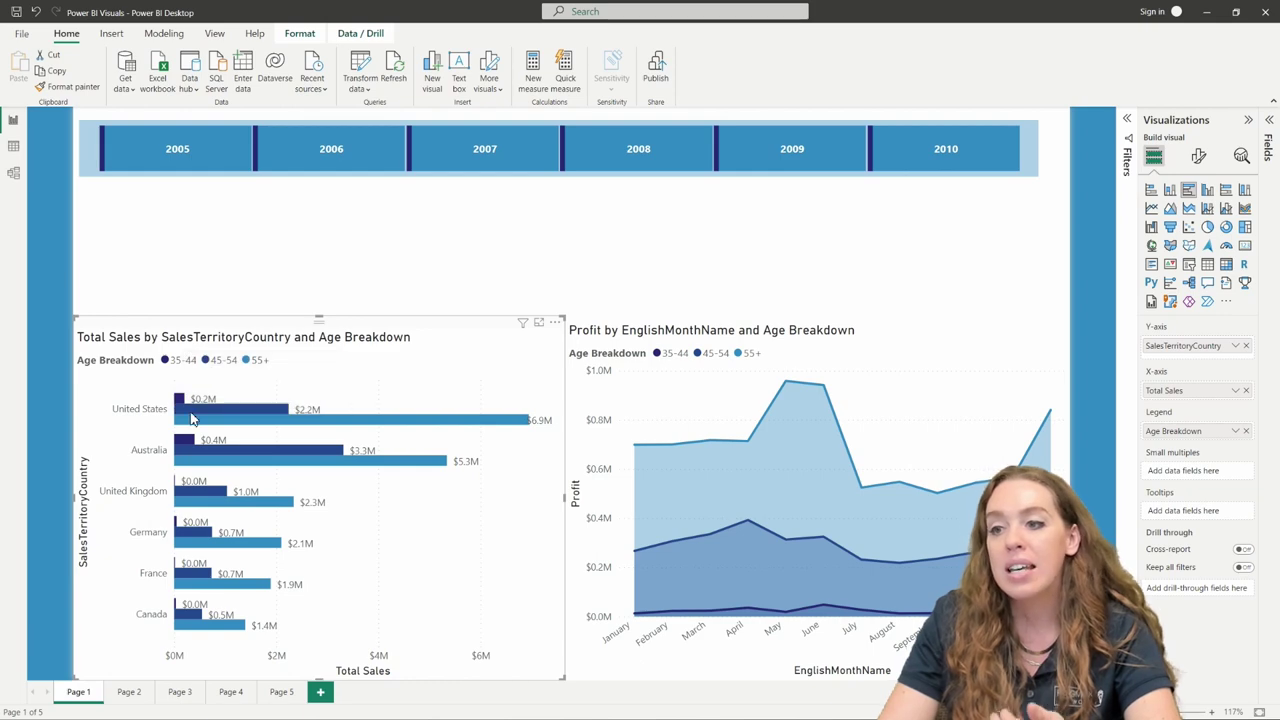
mouse_move(210, 410)
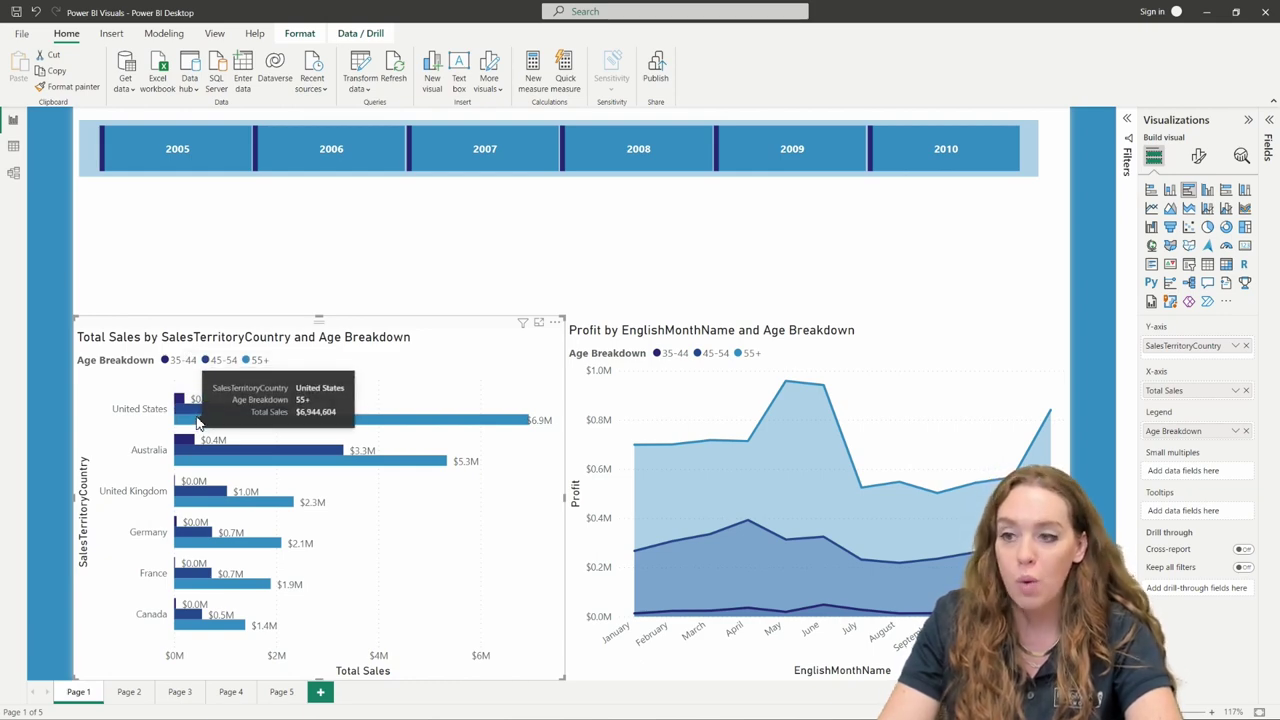
click(1207, 189)
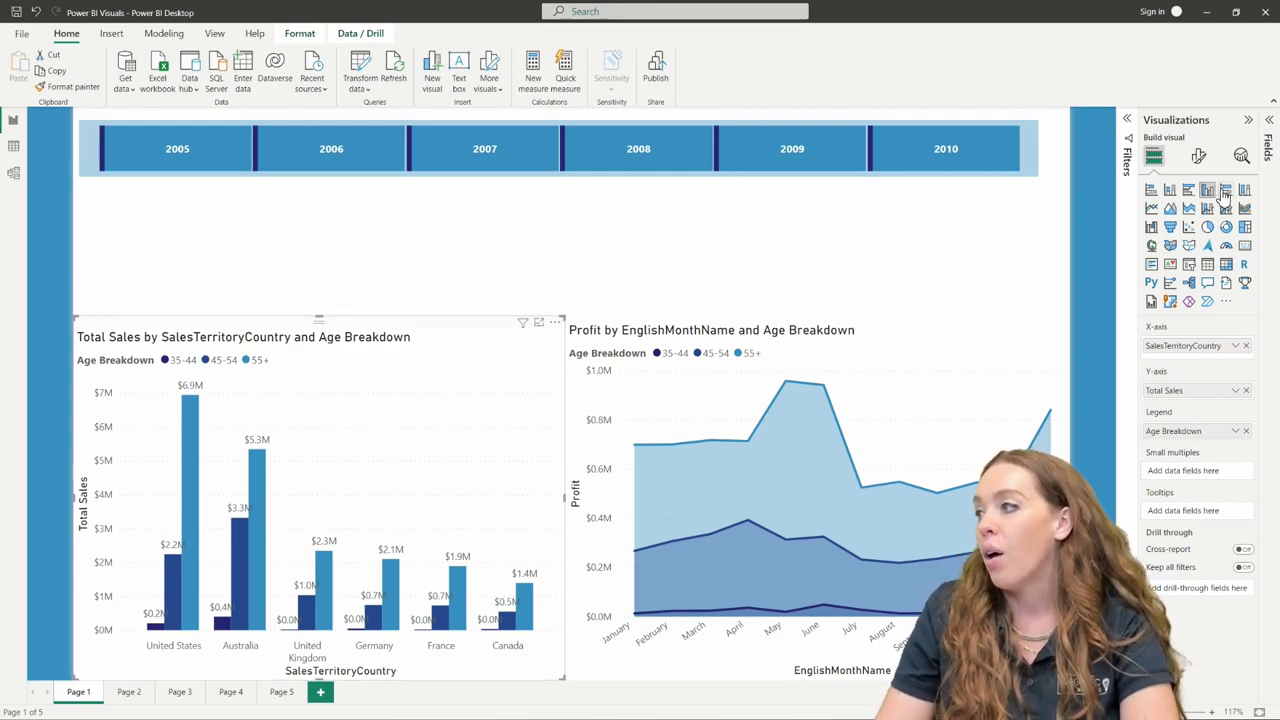
click(1171, 190)
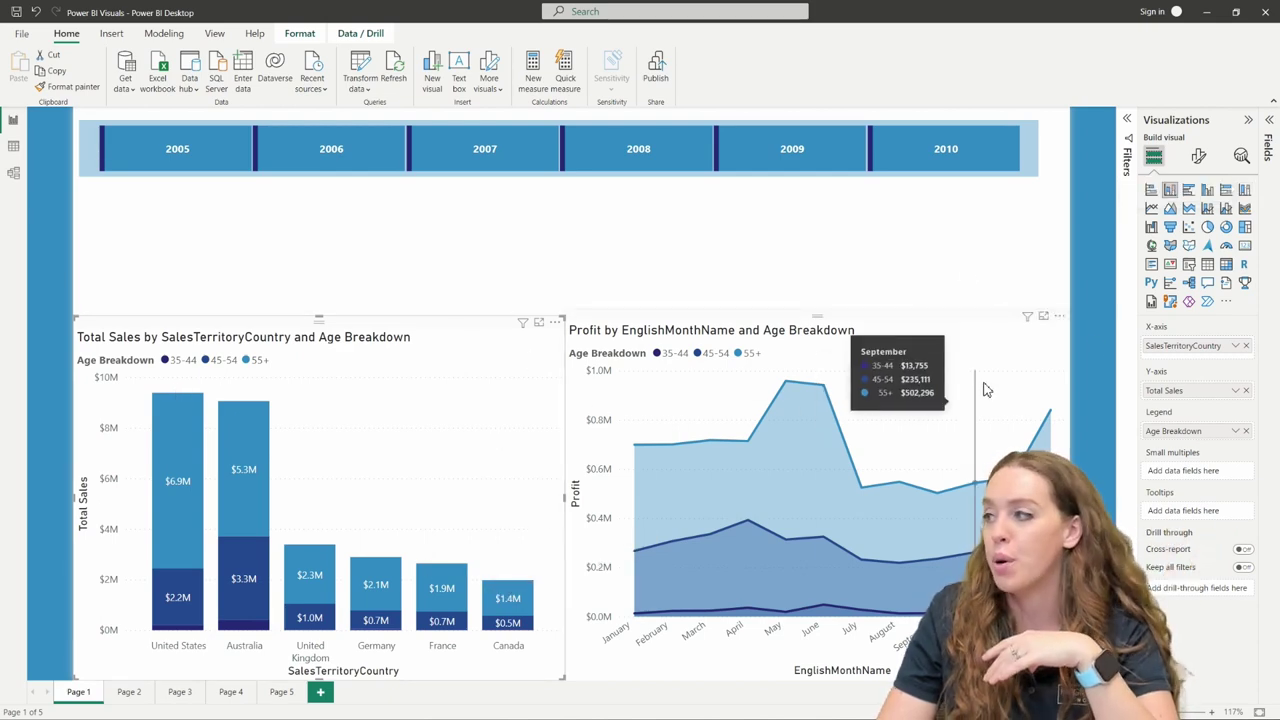
Try the 100% stacked column type on the Total Sales chart and examine the age shares in the United States column
click(1246, 192)
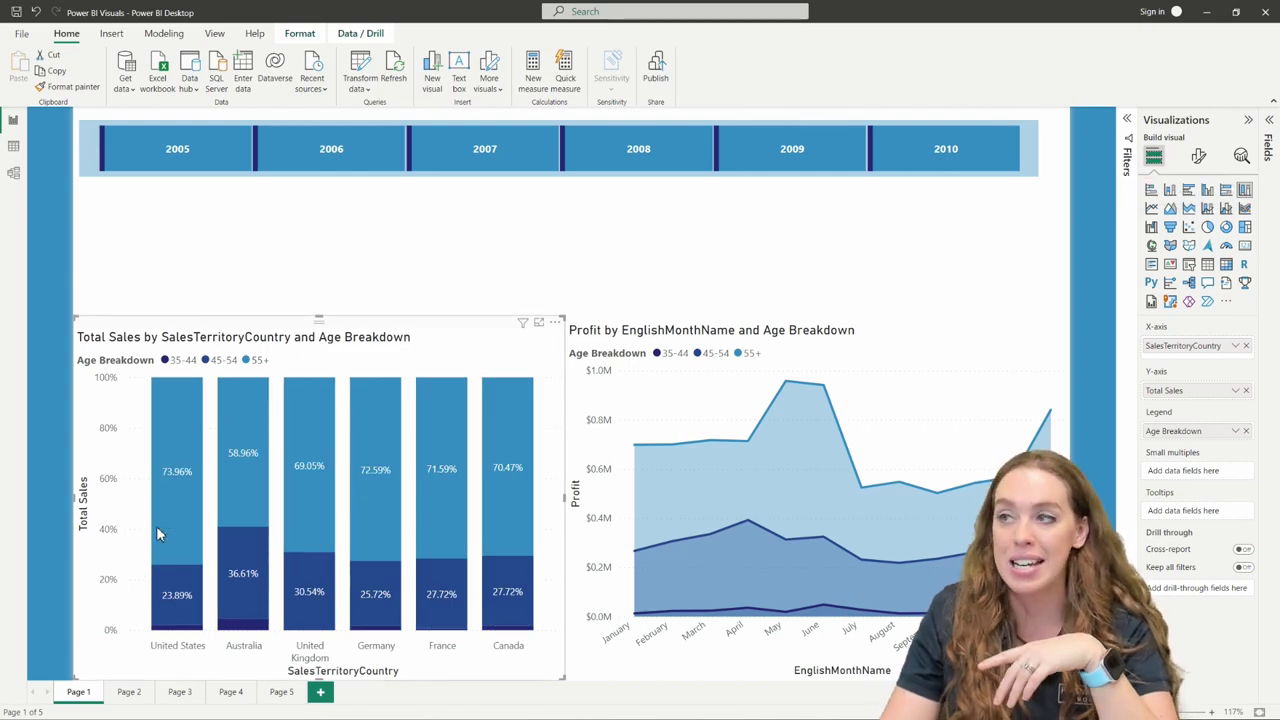
mouse_move(156, 534)
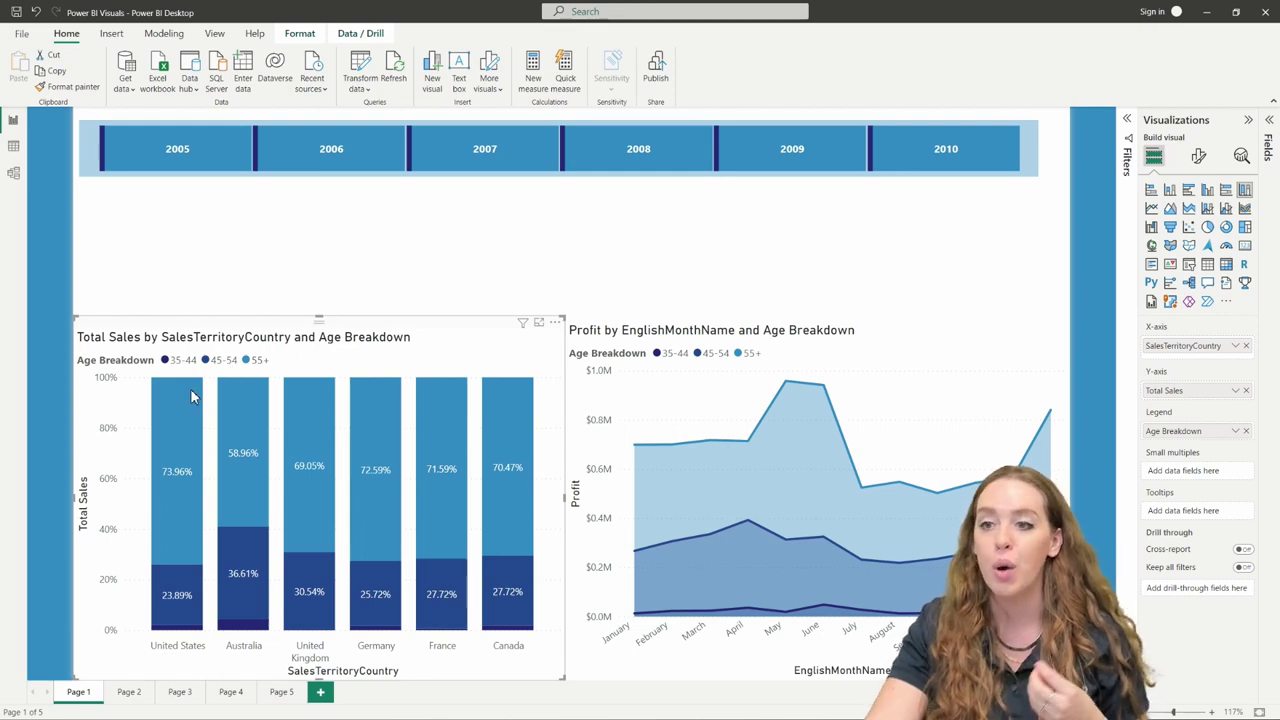
mouse_move(177, 545)
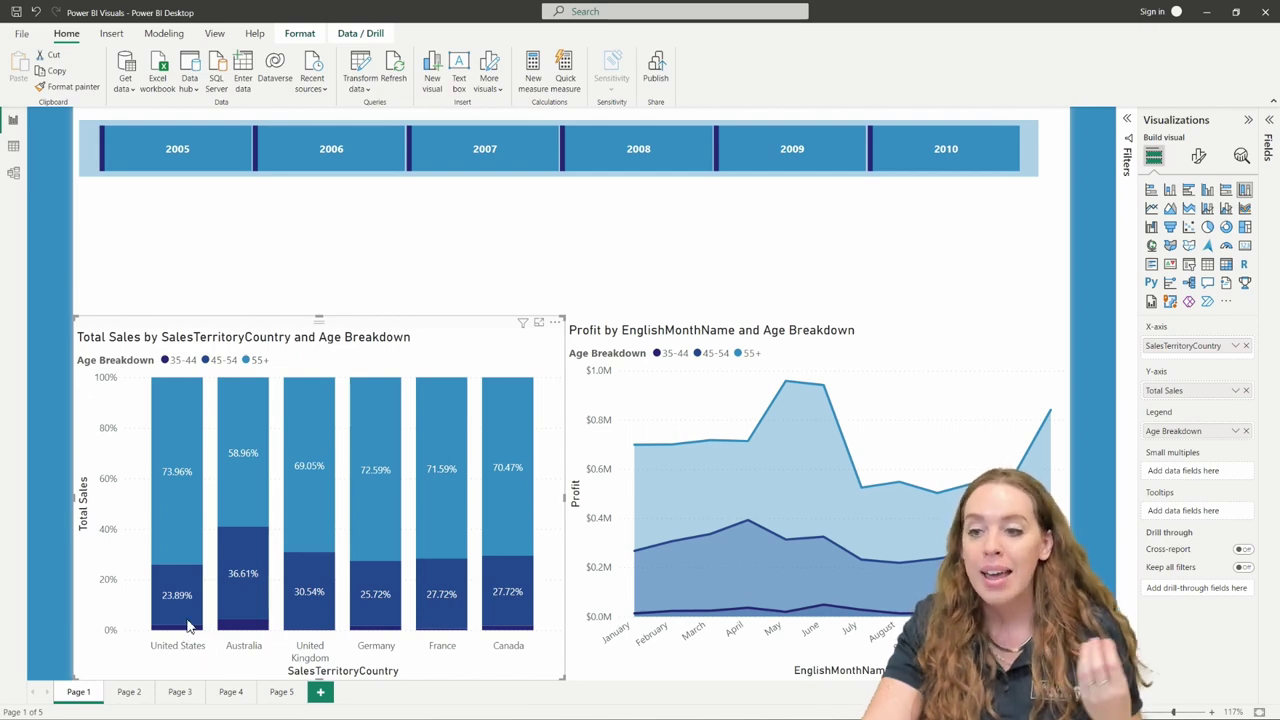
mouse_move(191, 605)
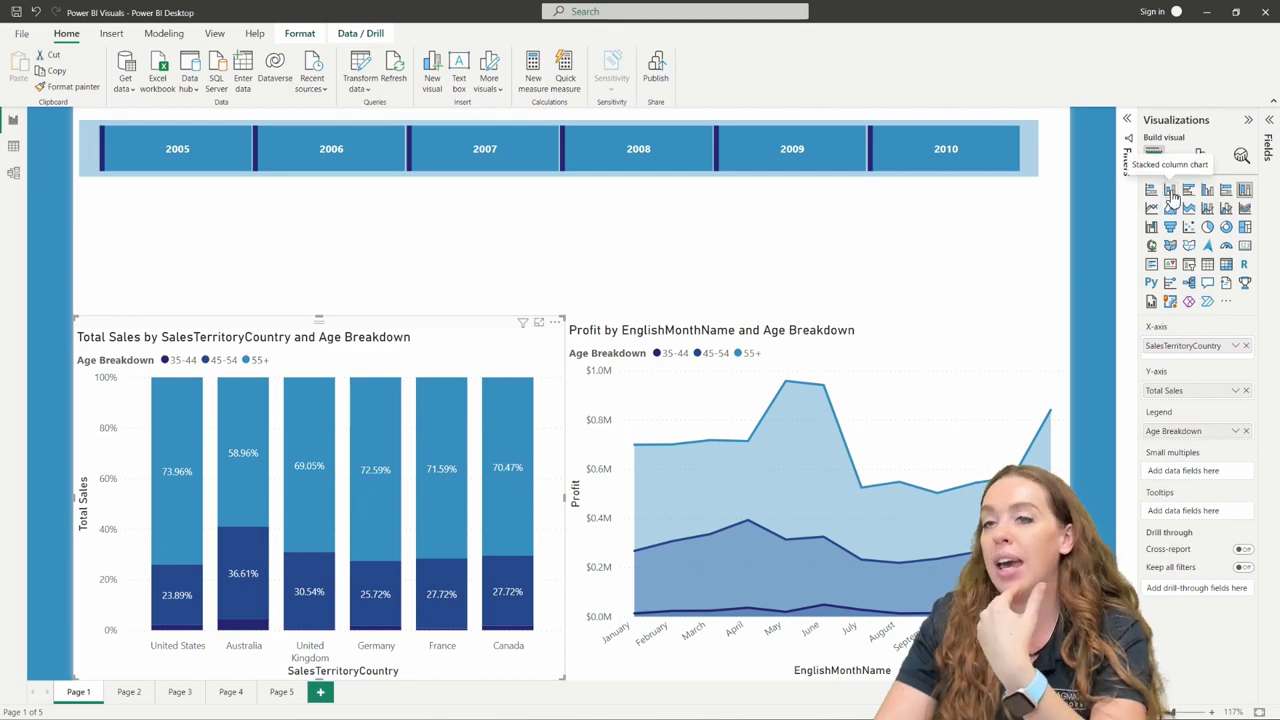
Change the Total Sales chart to a clustered column chart and turn off its X-axis title
click(1170, 191)
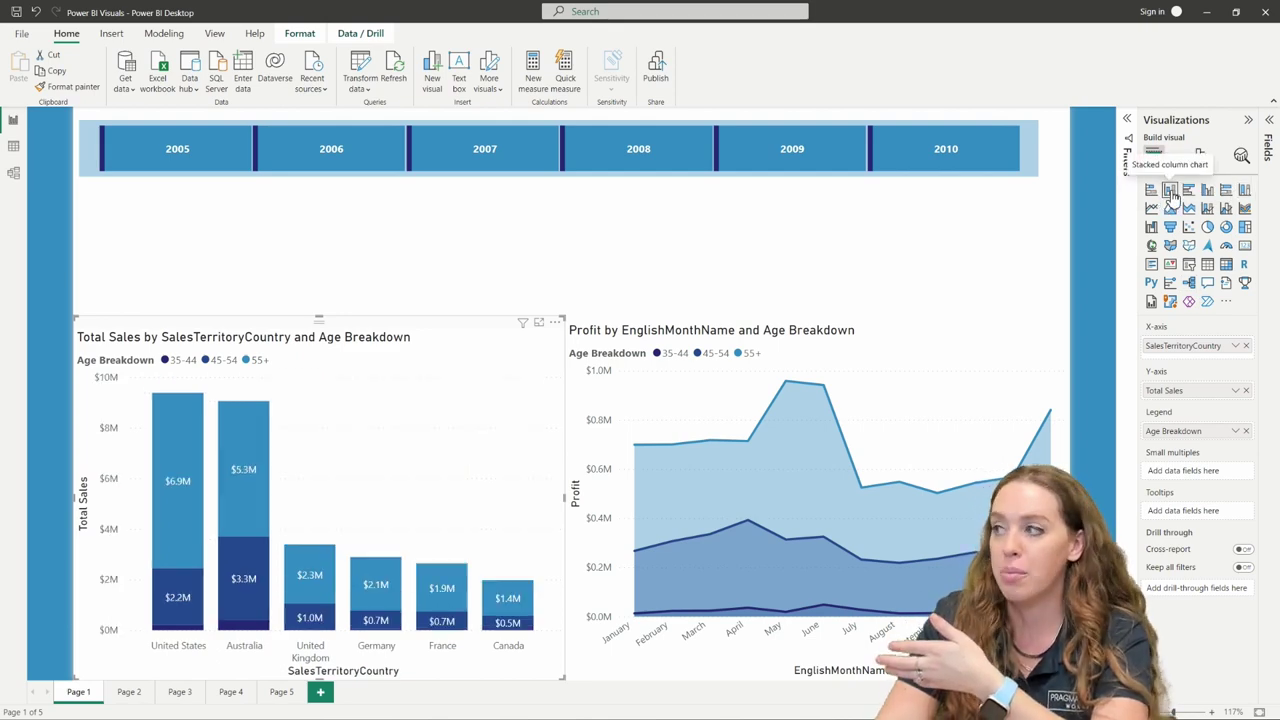
click(1207, 191)
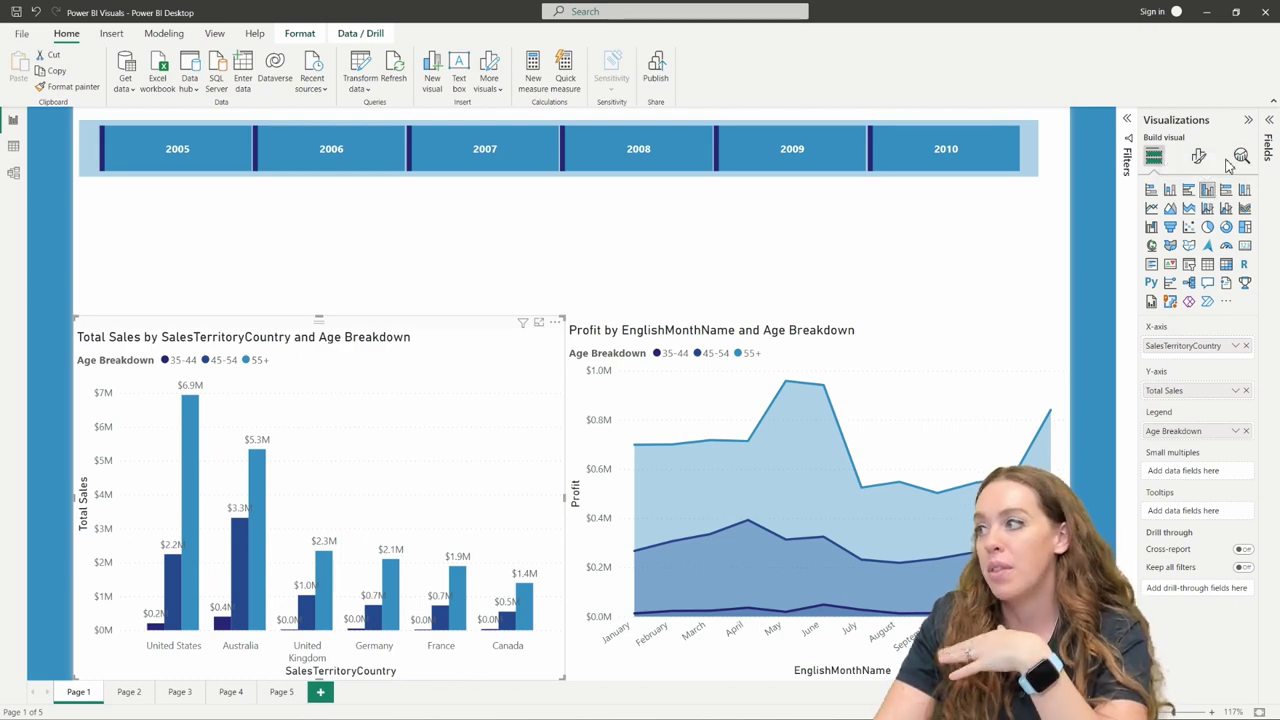
click(1197, 157)
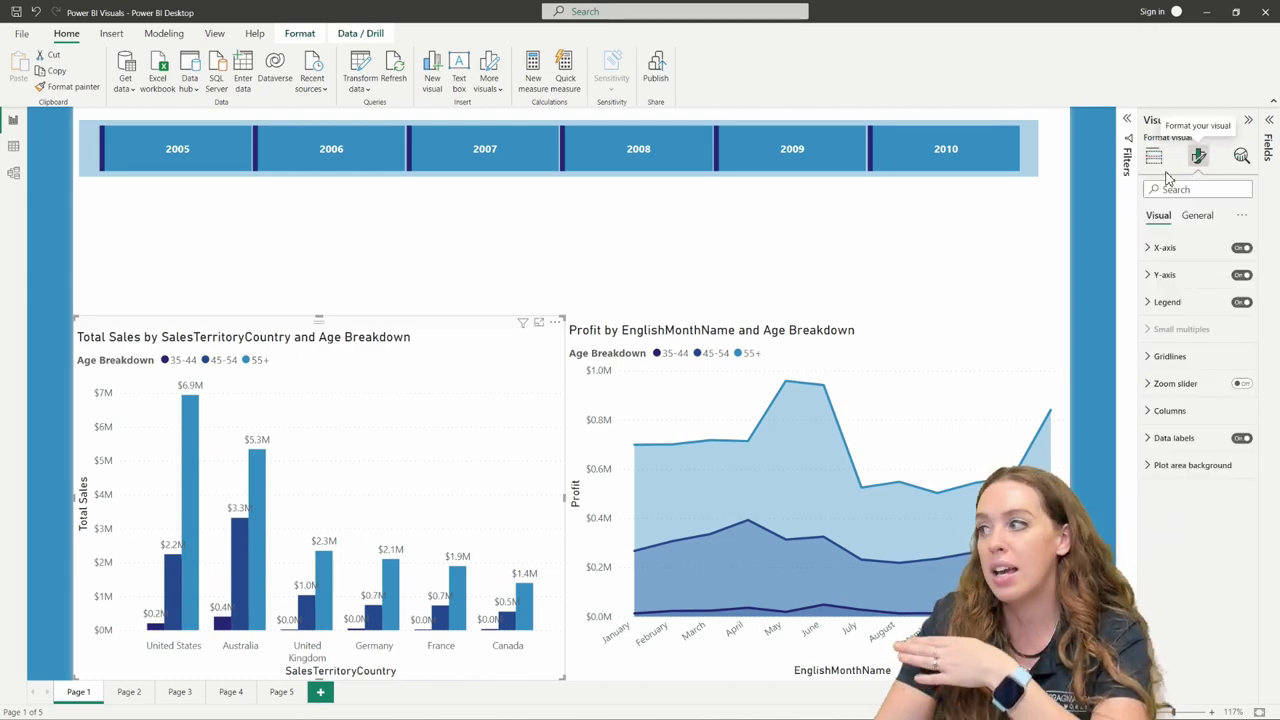
click(1149, 250)
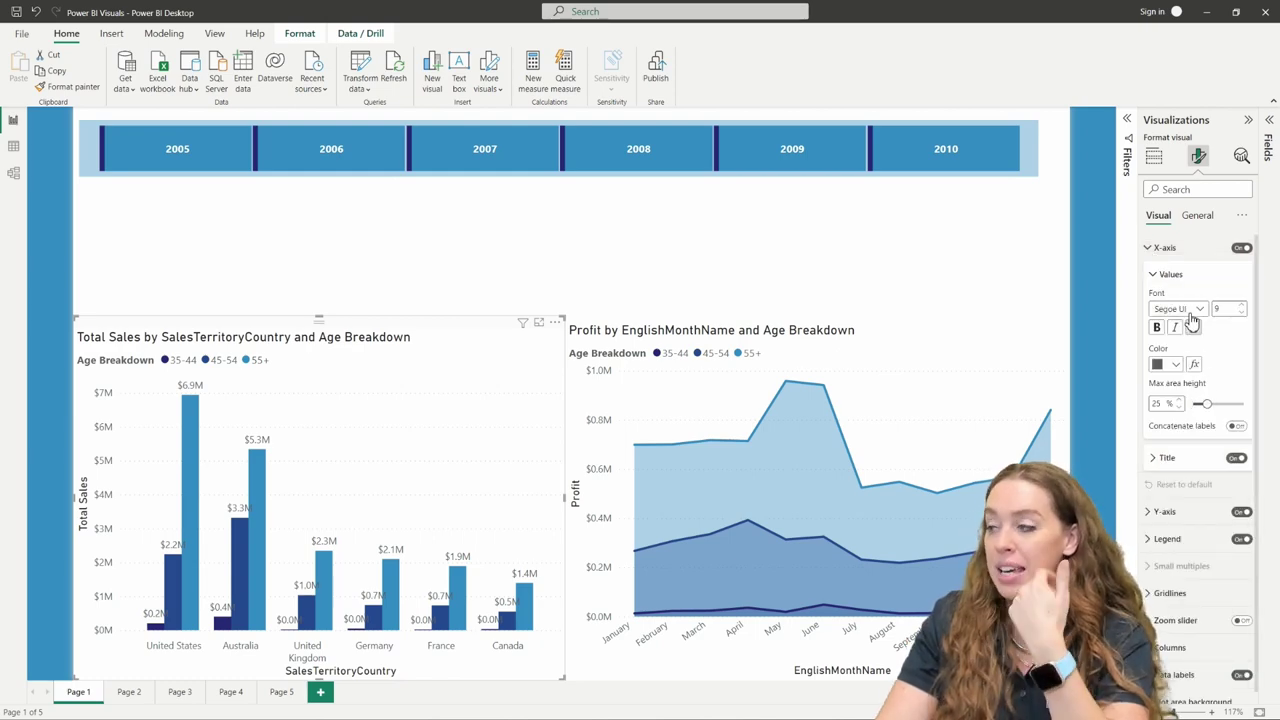
click(1238, 459)
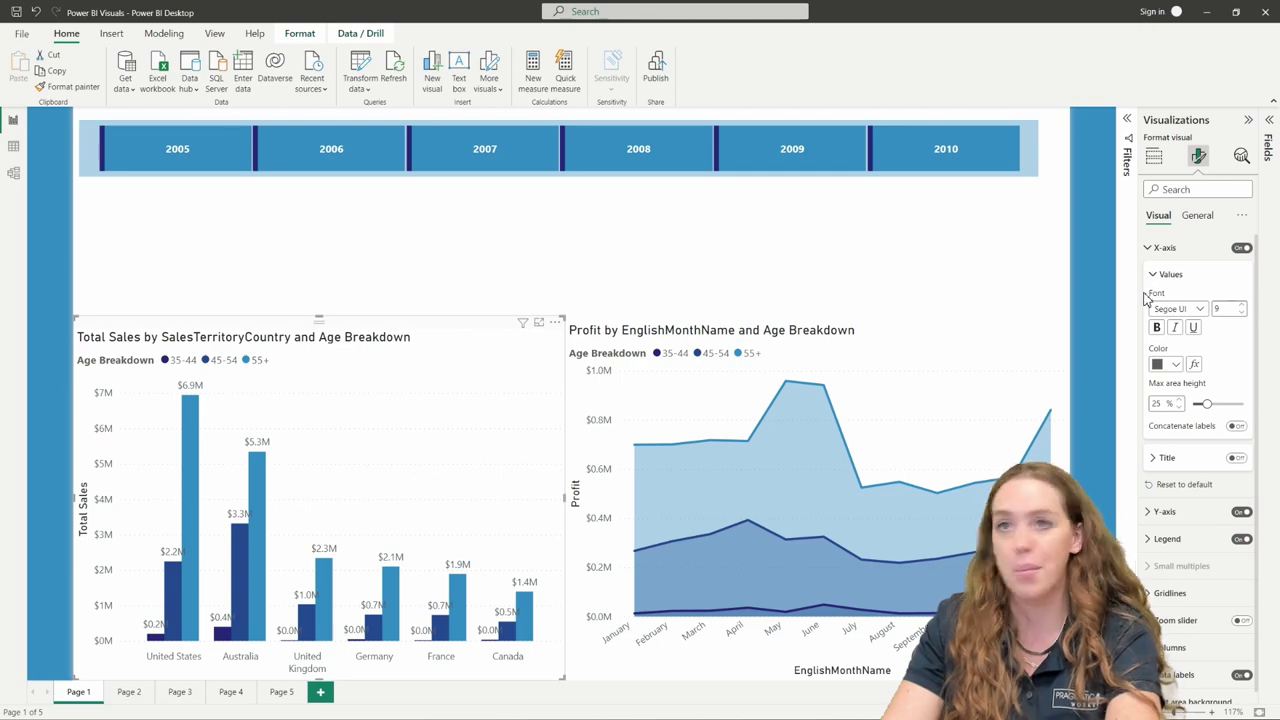
click(1148, 247)
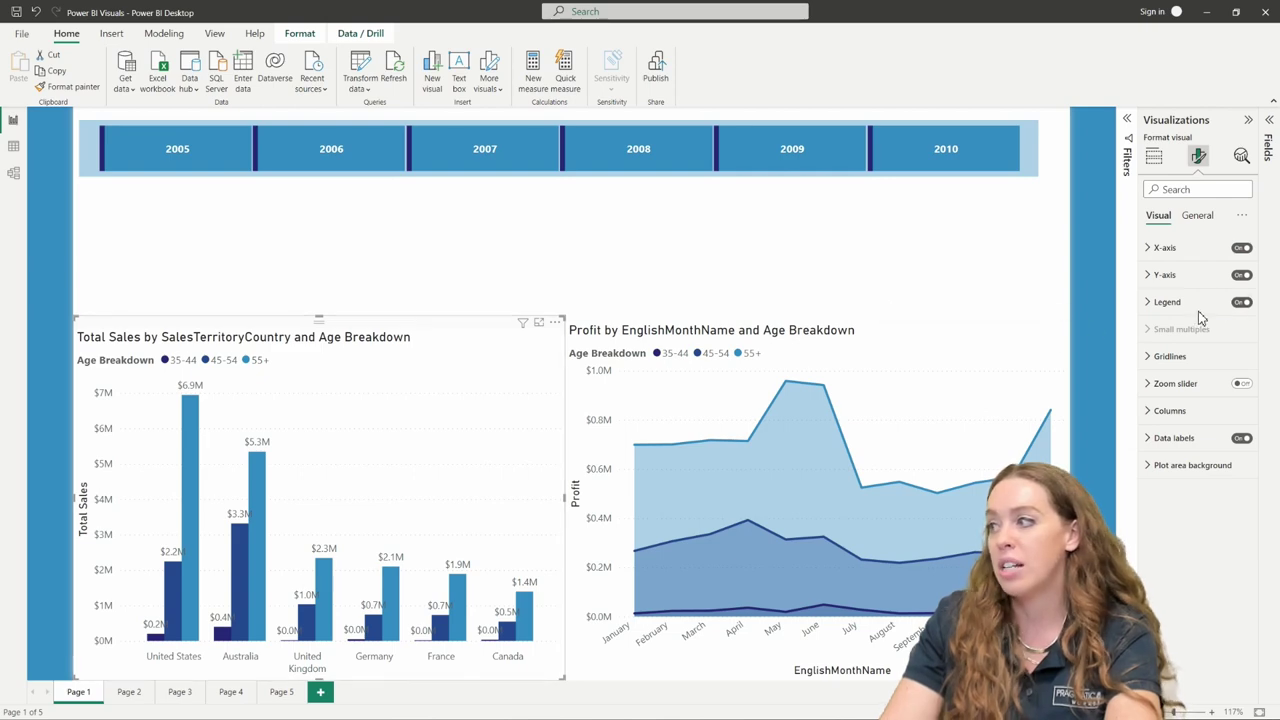
Try the Total Sales chart's legend switched off and at the Top right position, ending with it on at Top left
click(1241, 302)
click(1241, 302)
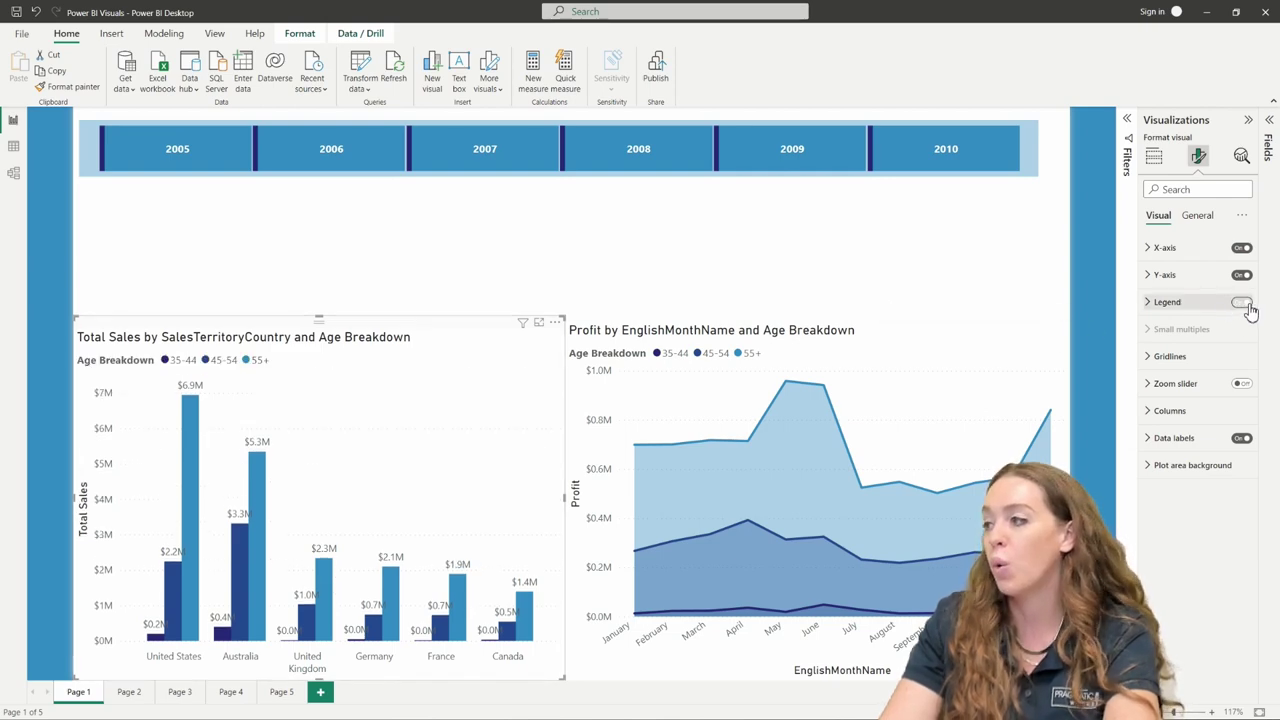
click(1162, 302)
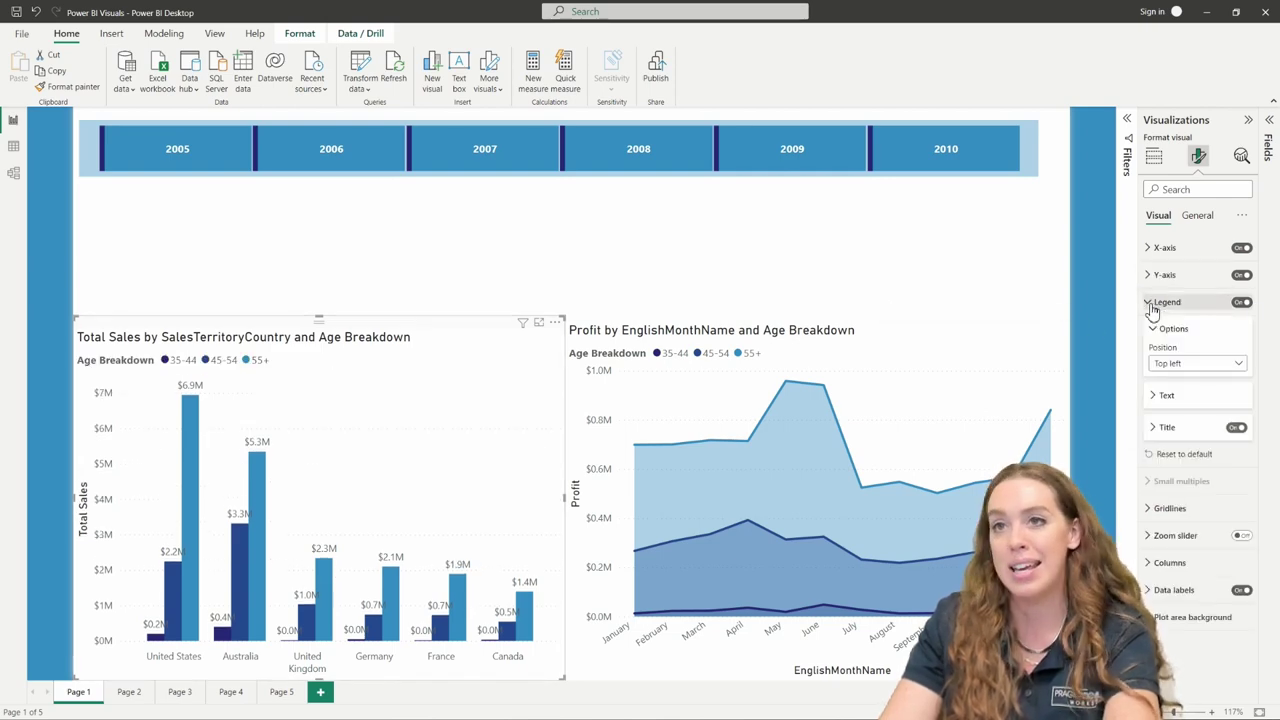
click(1190, 364)
click(1190, 411)
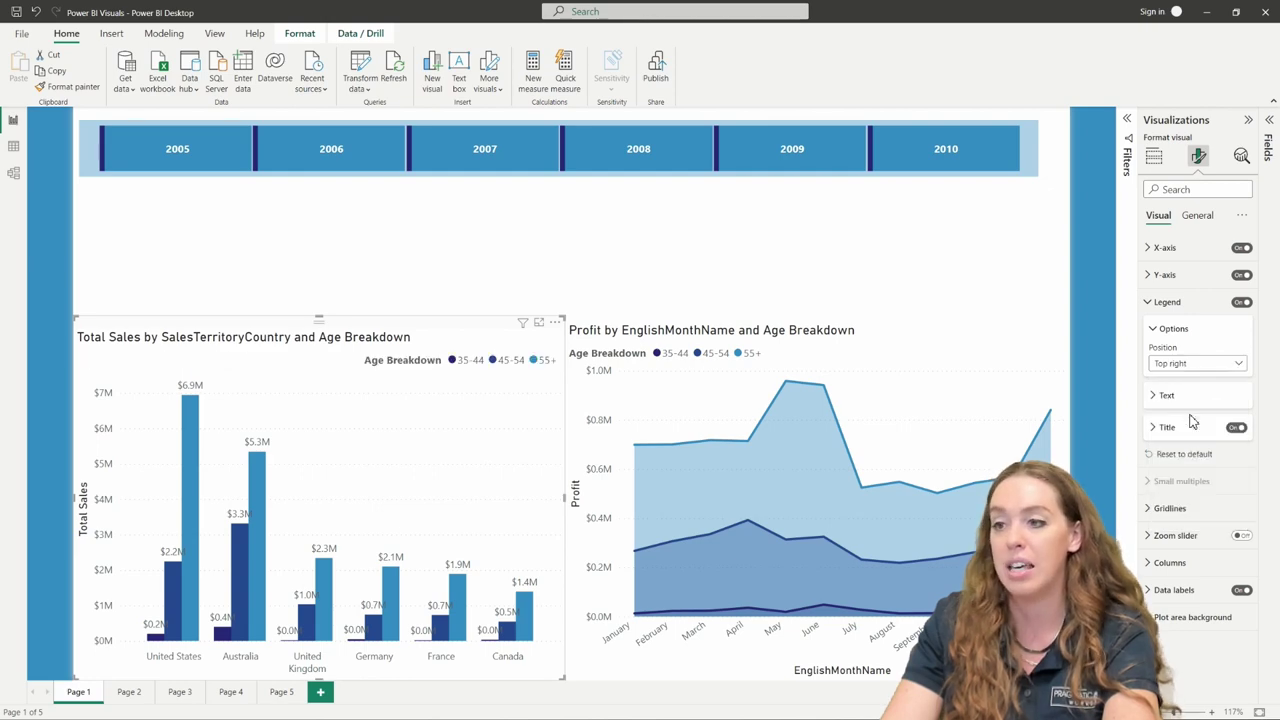
click(1188, 365)
click(1180, 381)
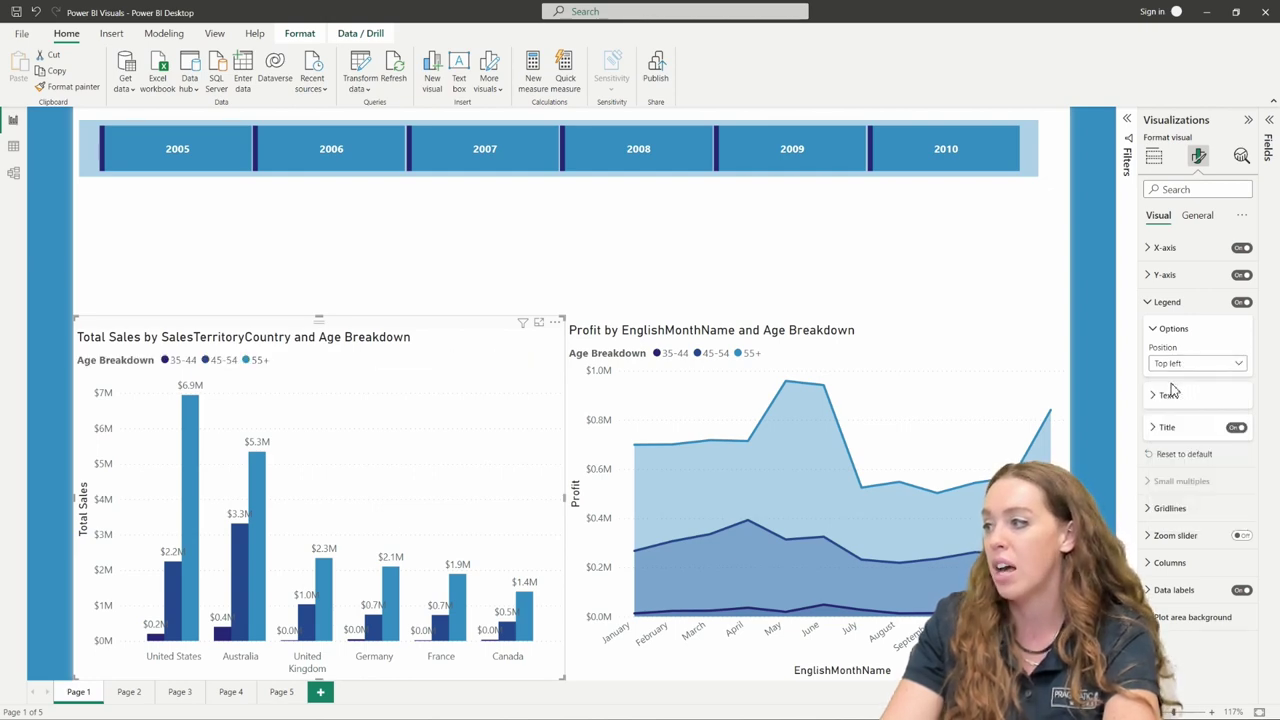
Review the text and title options of the Total Sales chart's legend
click(1155, 396)
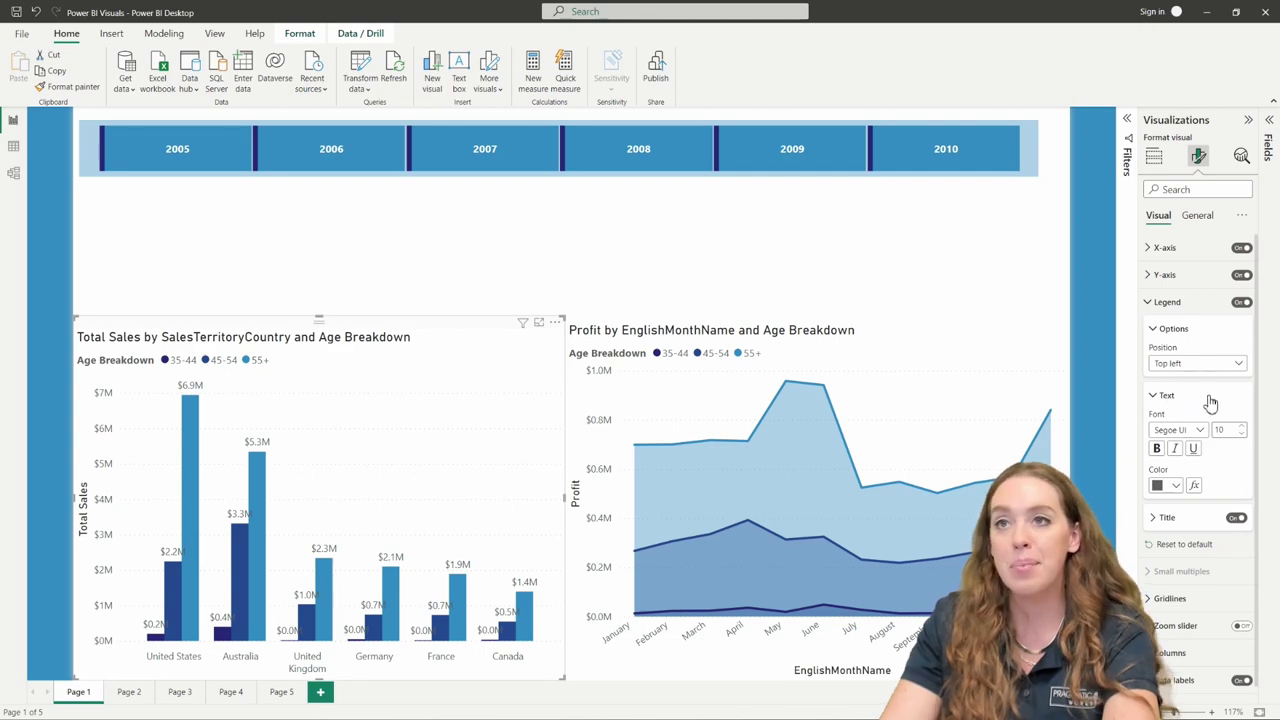
click(1152, 517)
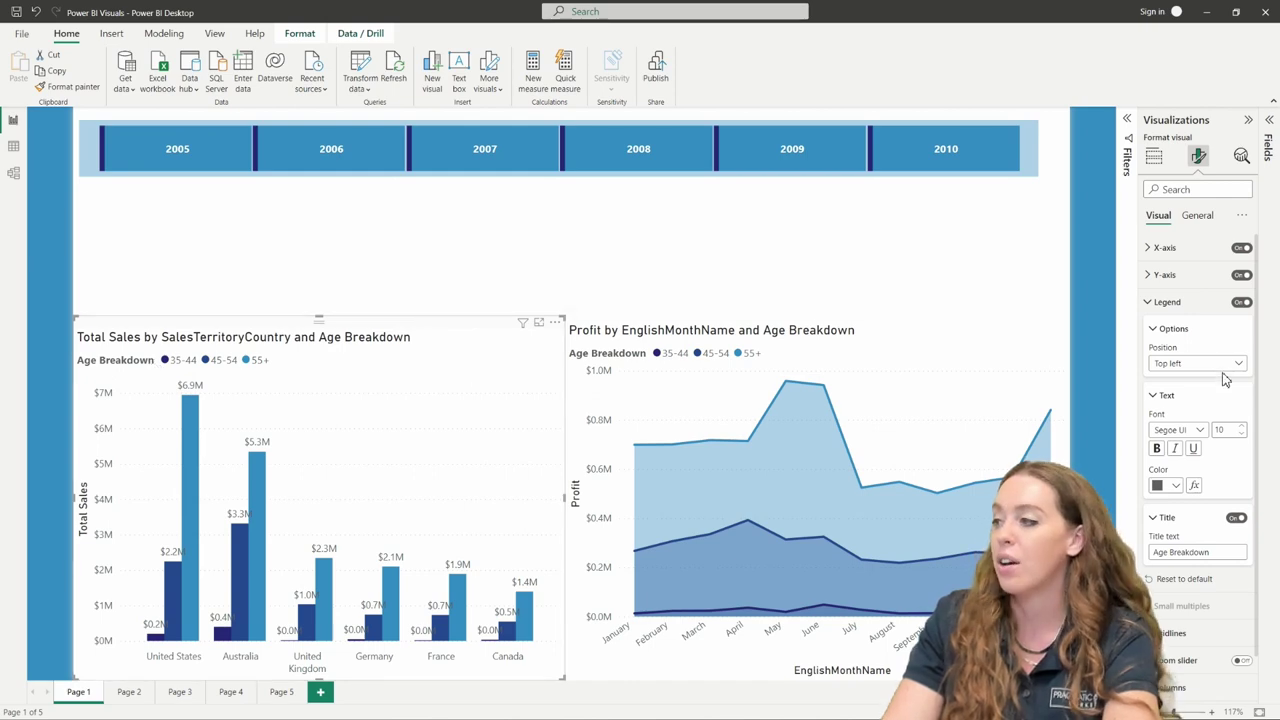
click(1150, 304)
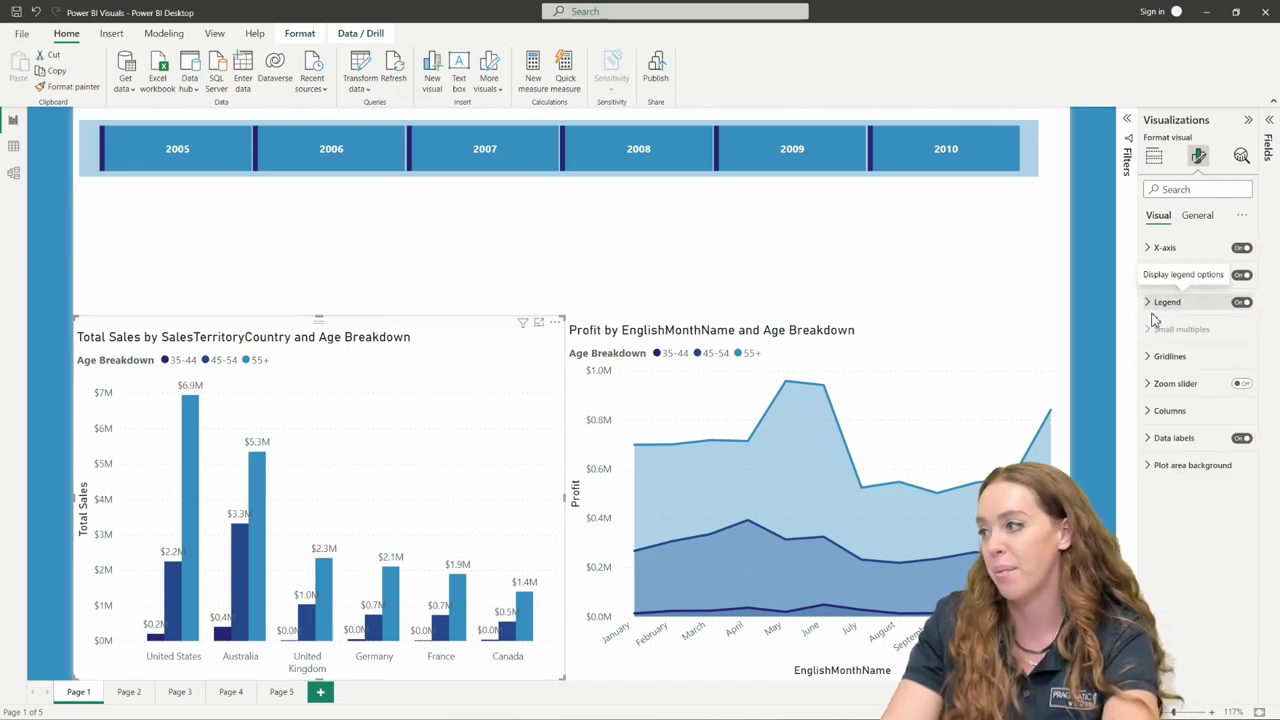
Try the Total Sales chart with its data labels switched off, ending with them switched on
click(1152, 442)
click(1248, 439)
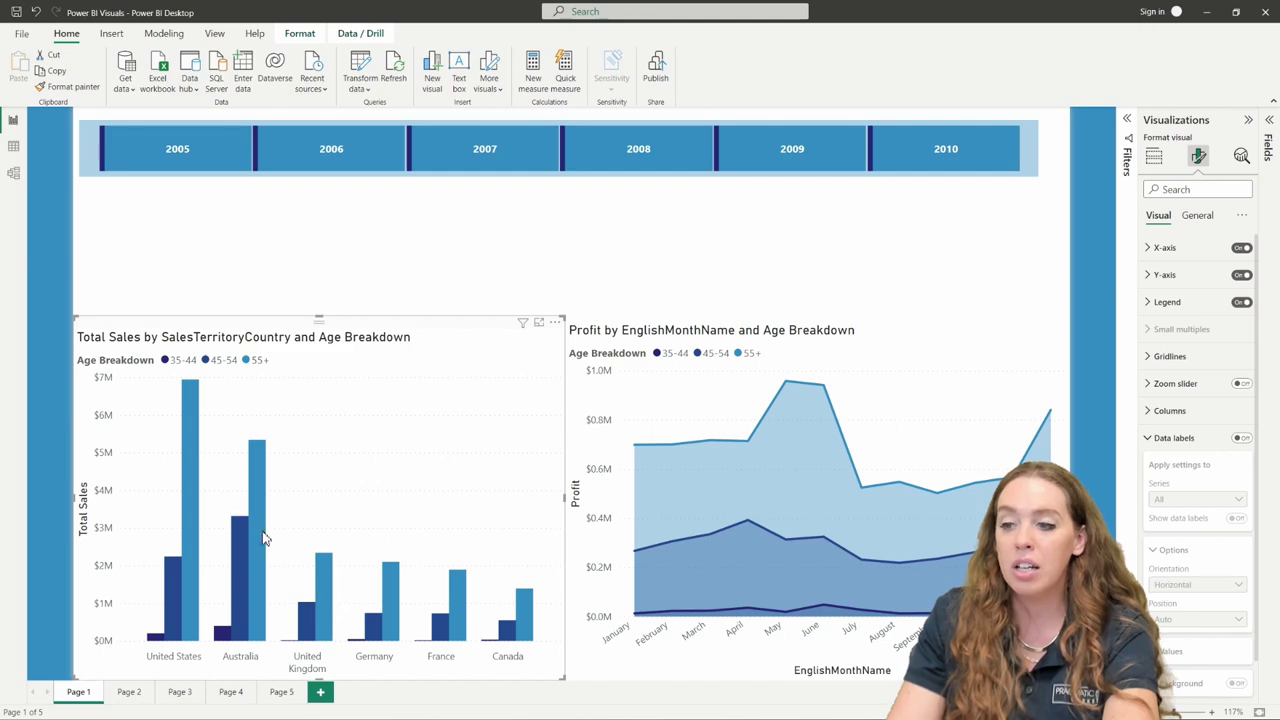
mouse_move(260, 537)
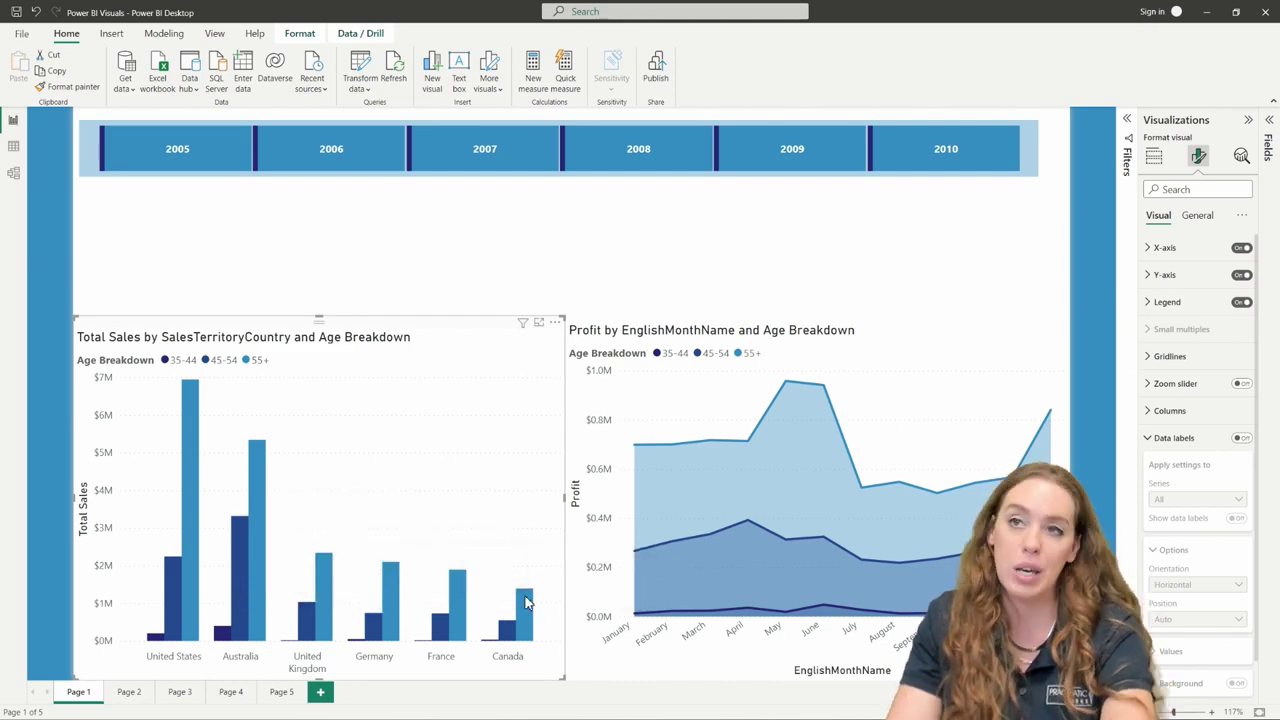
click(1240, 438)
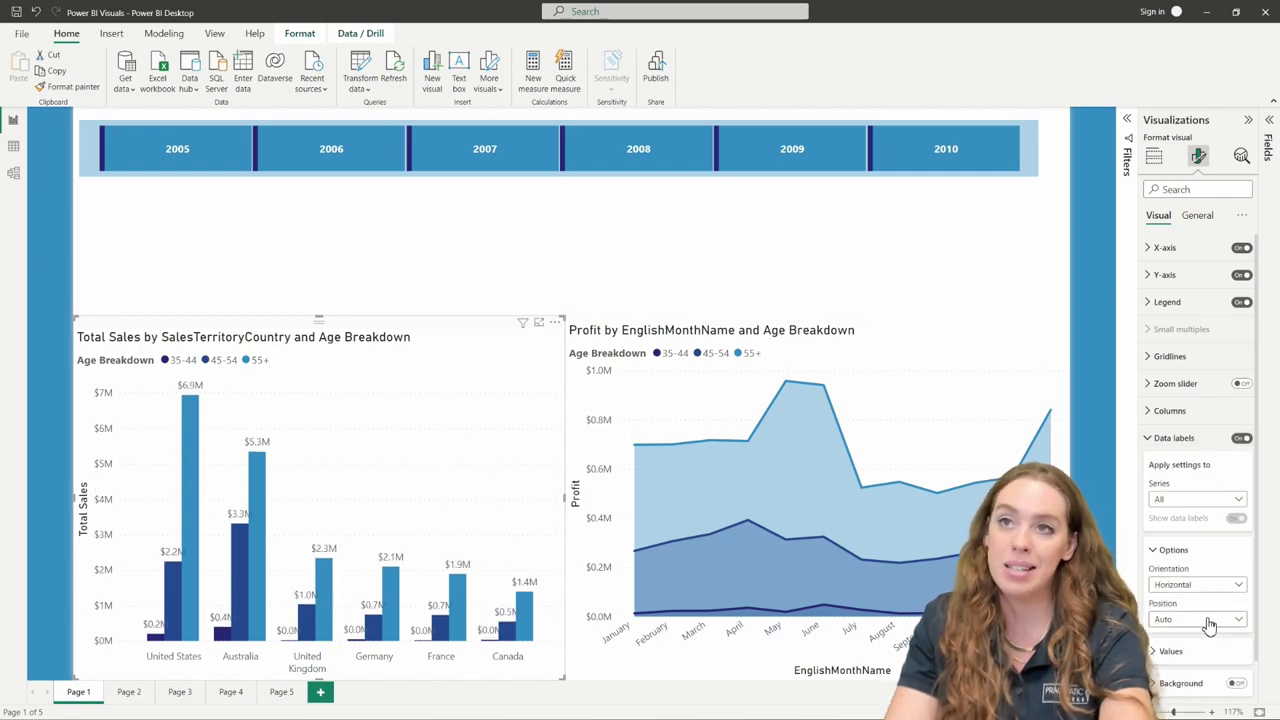
Review the font, color, display units and decimal places options for the Total Sales chart's data label values
scroll(1207, 630, down, 1)
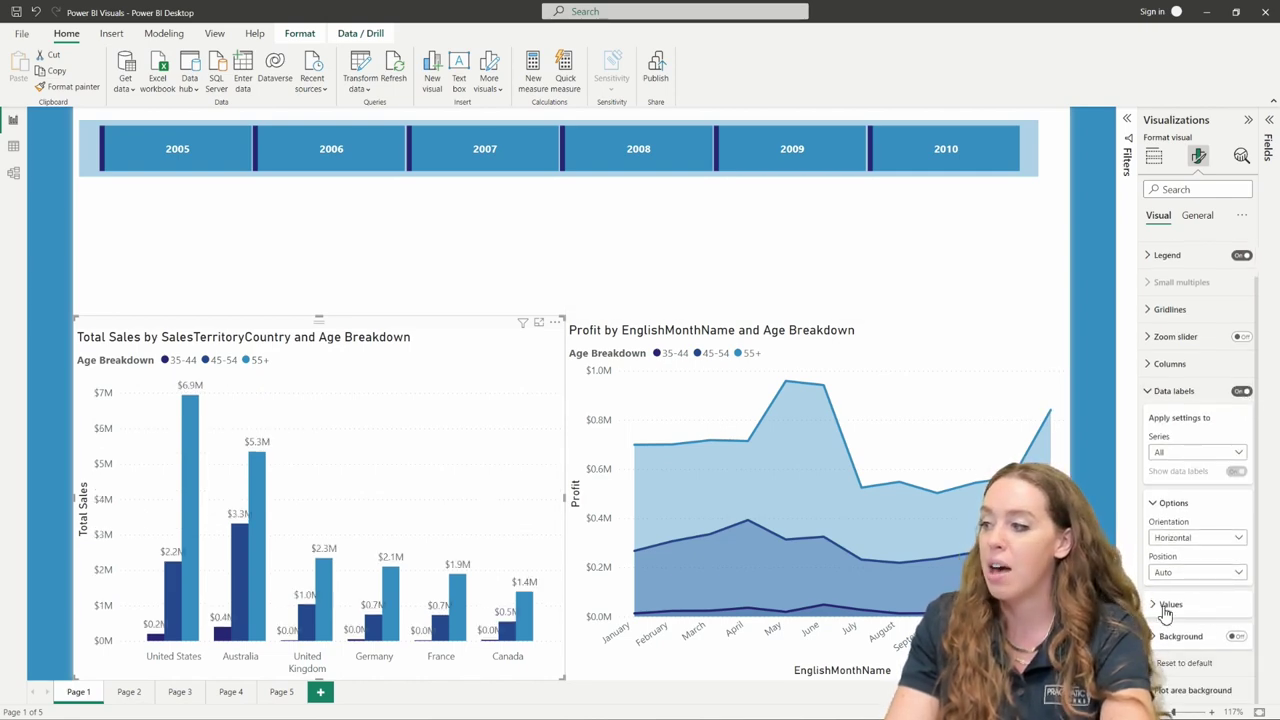
click(1168, 605)
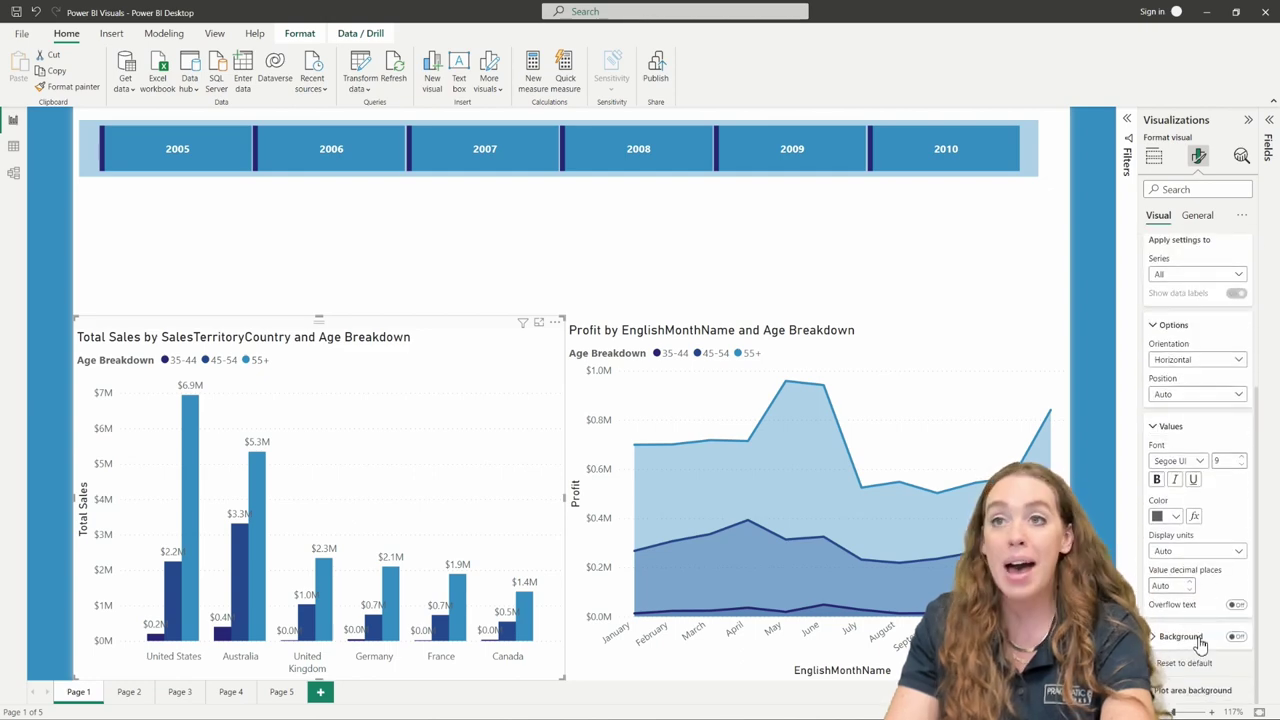
scroll(1185, 530, up, 4)
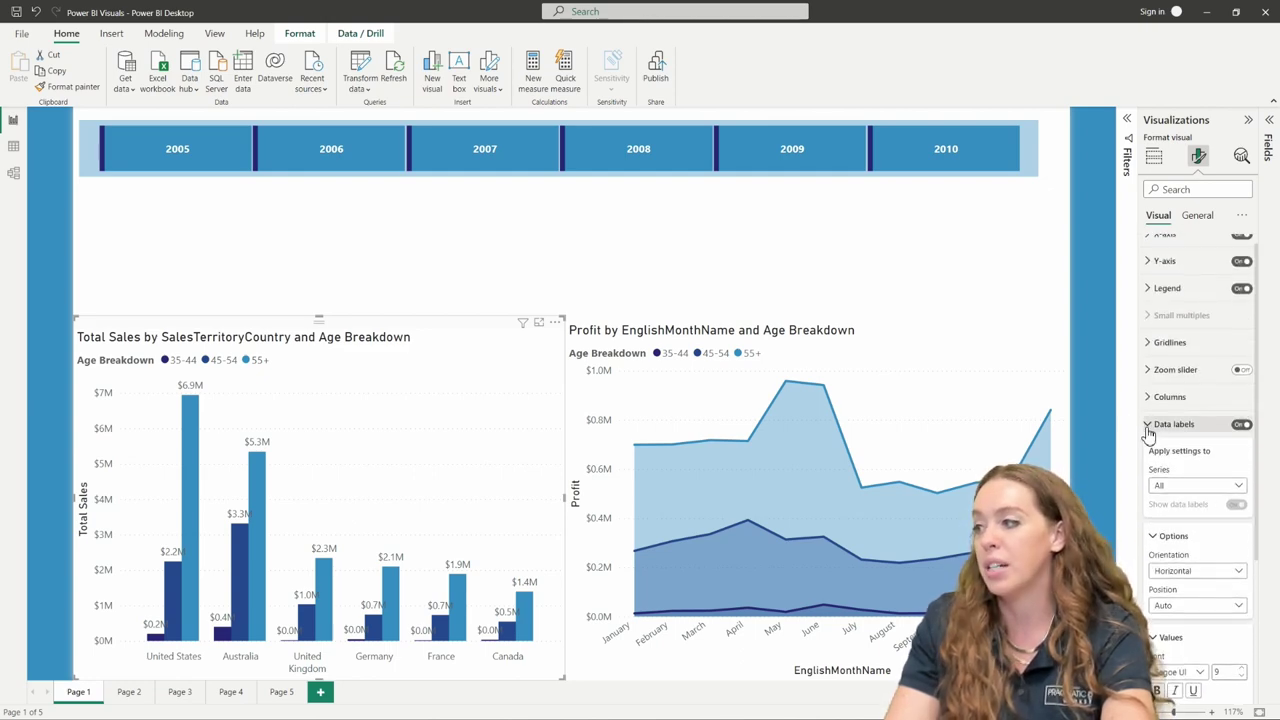
click(1148, 428)
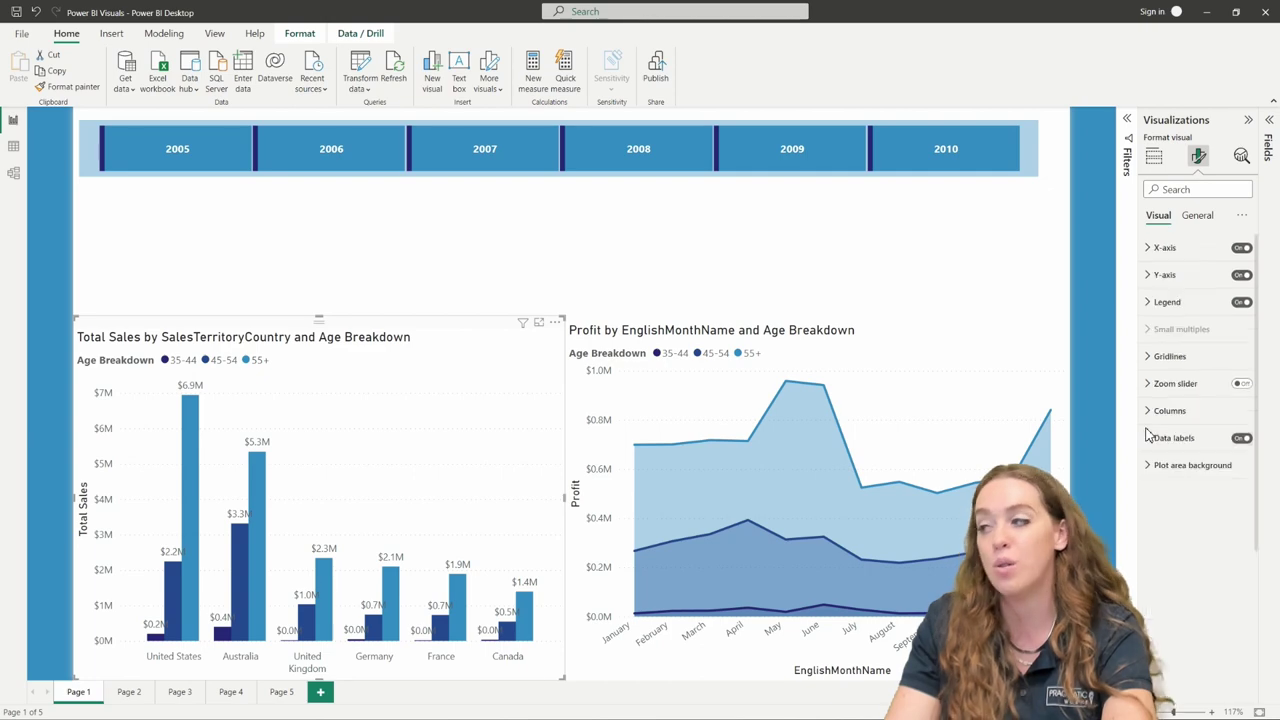
Try the Total Sales chart without its title, ending with the title switched on
click(1198, 218)
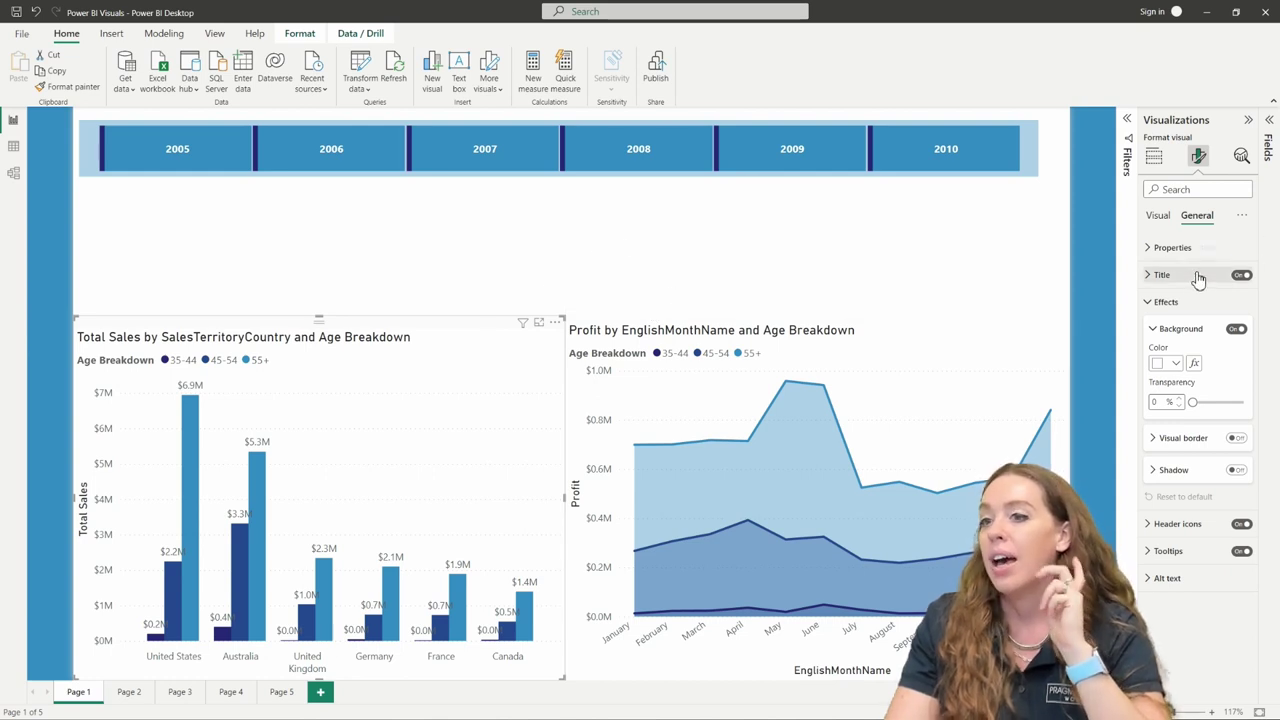
click(1241, 275)
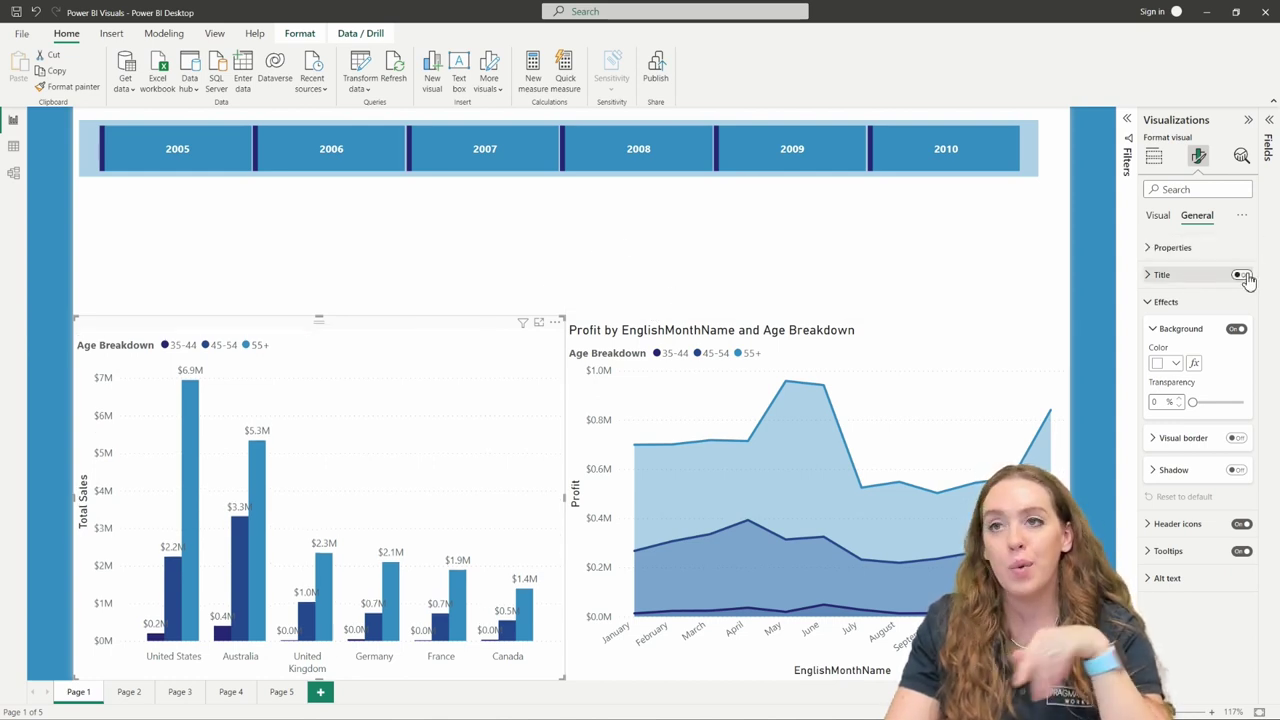
click(1243, 276)
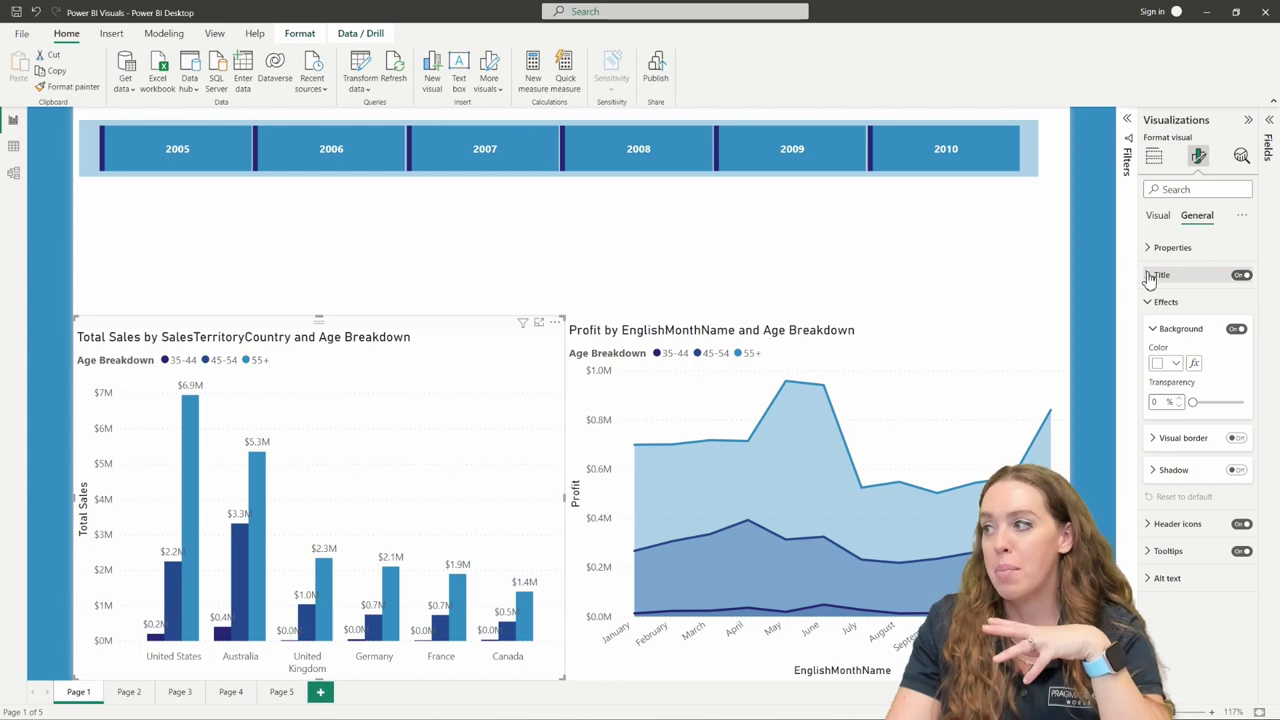
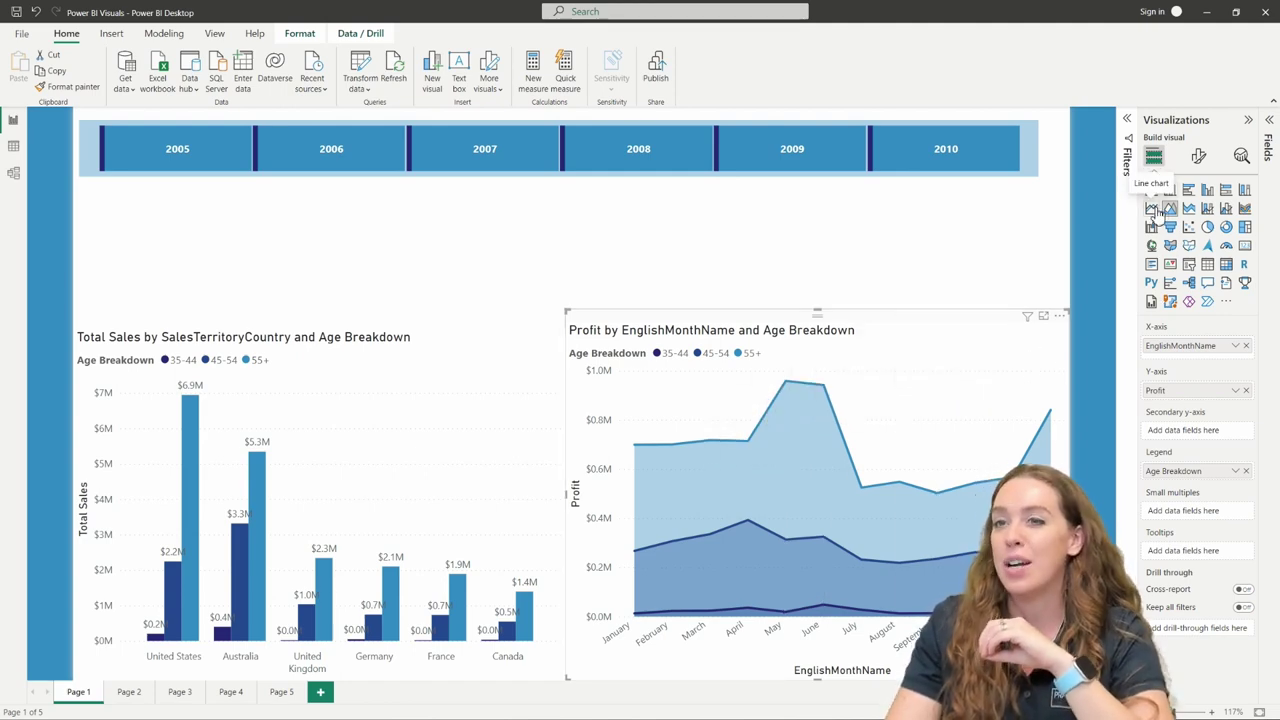
Try the Profit chart as a line chart and with Age Breakdown as small multiples, ending on an area chart with Age Breakdown as legend
click(1152, 208)
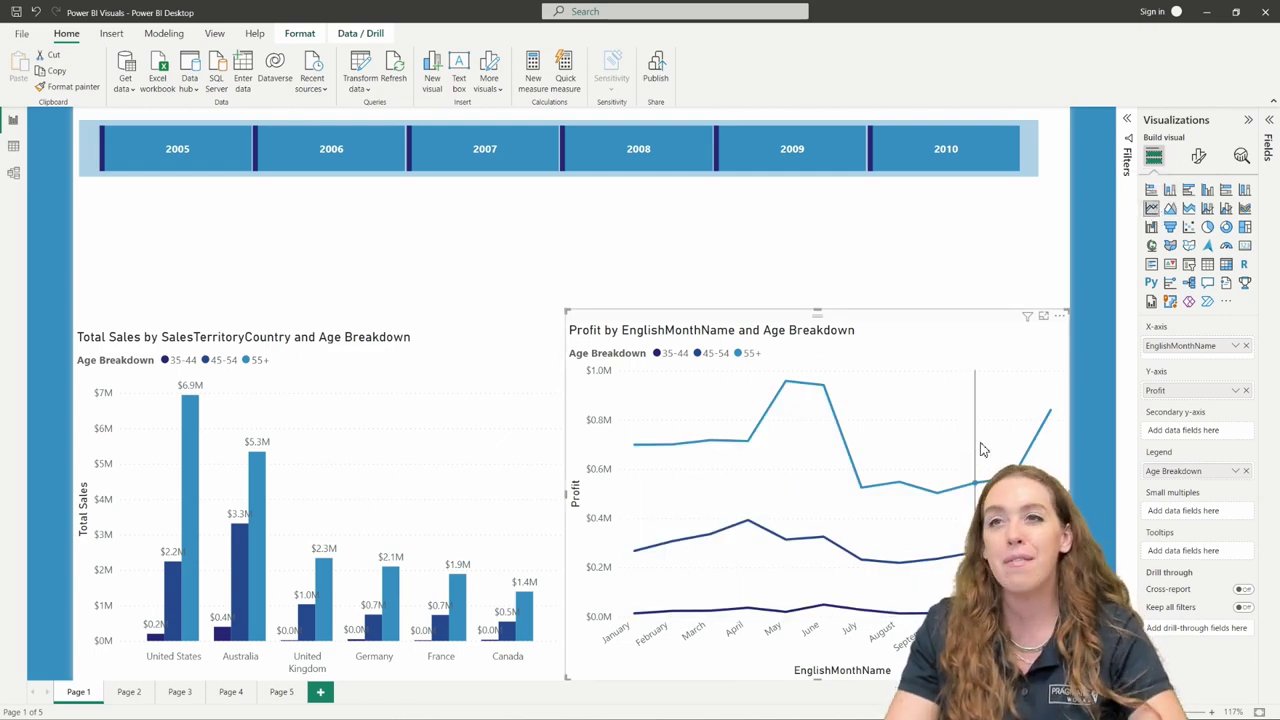
mouse_move(1005, 440)
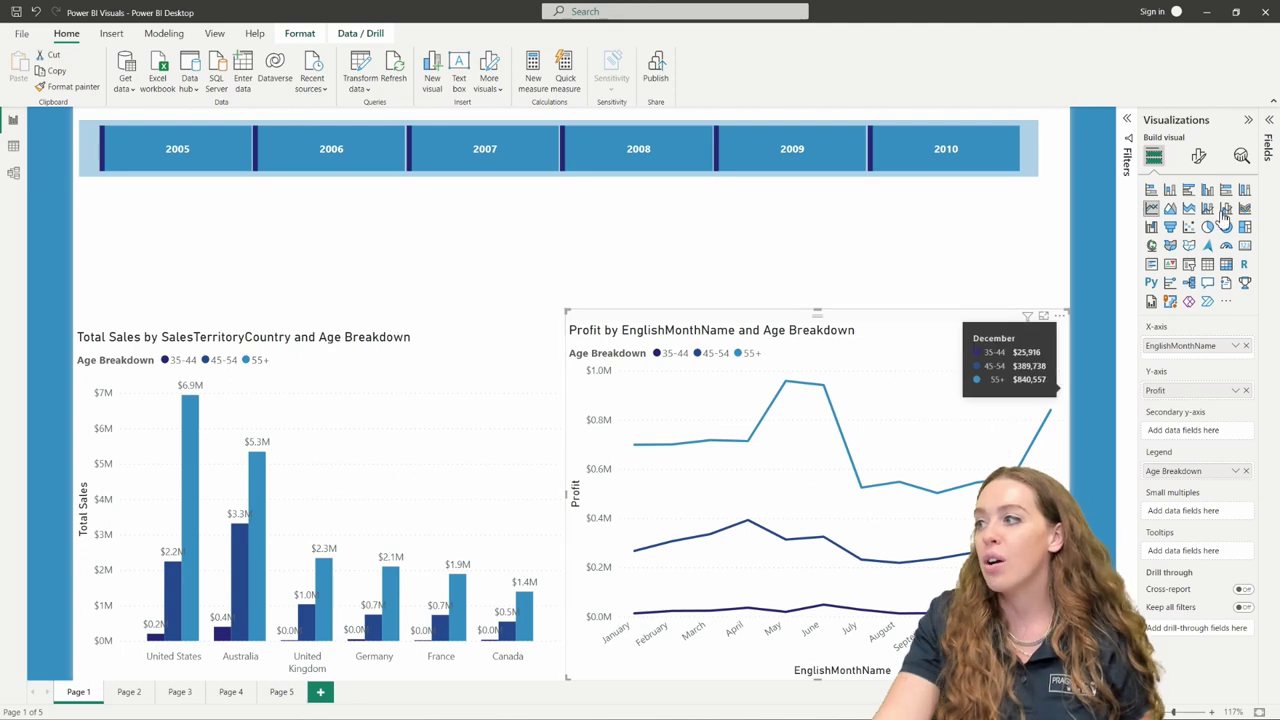
click(1169, 208)
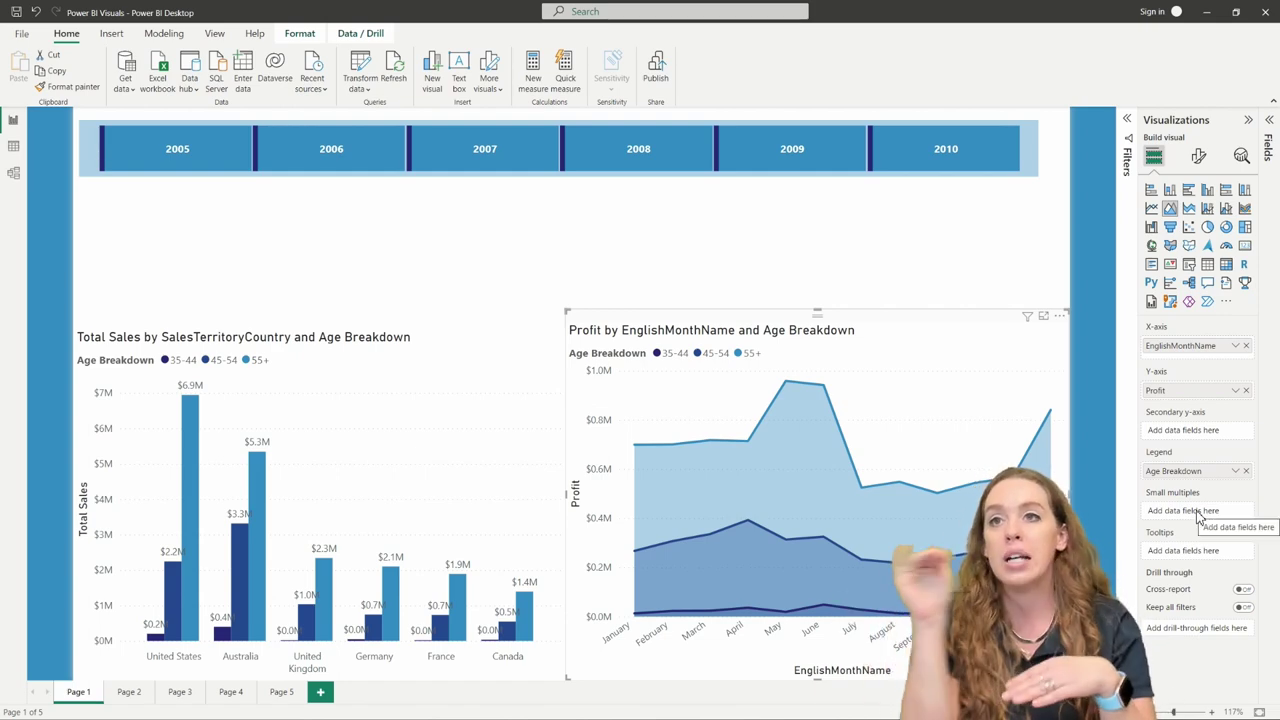
drag(1168, 474, 1180, 518)
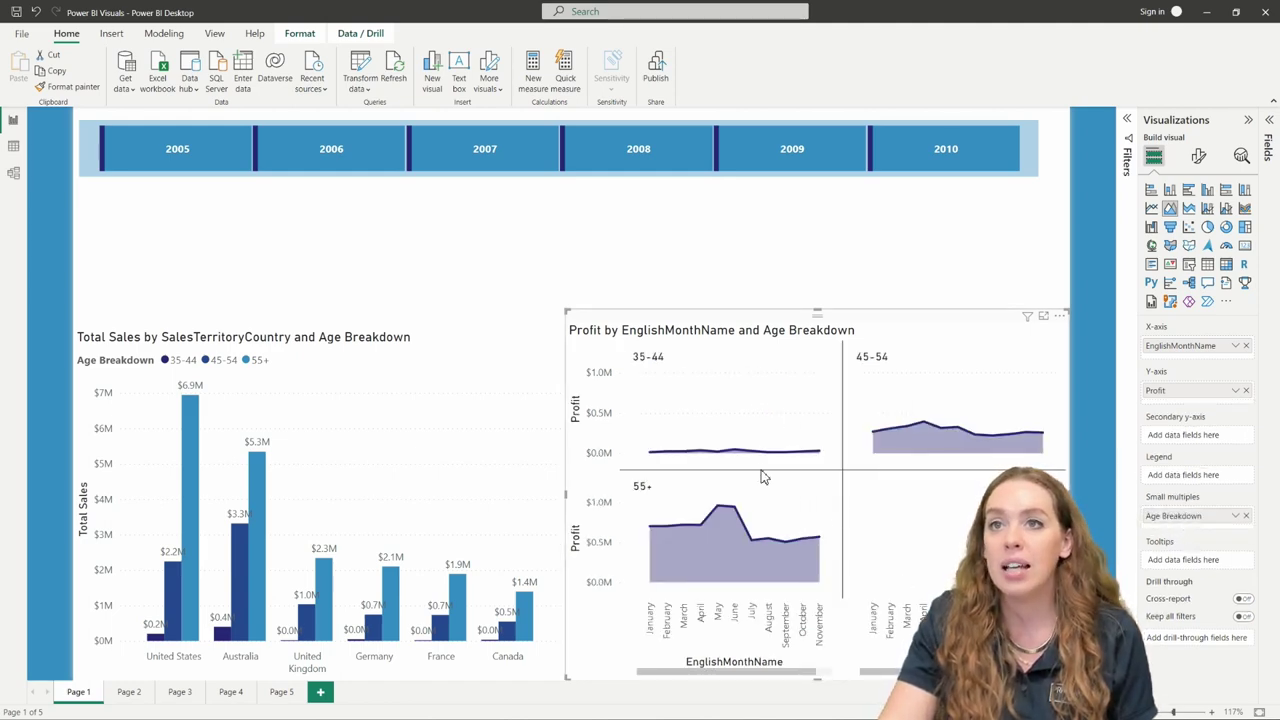
drag(1175, 515, 1178, 475)
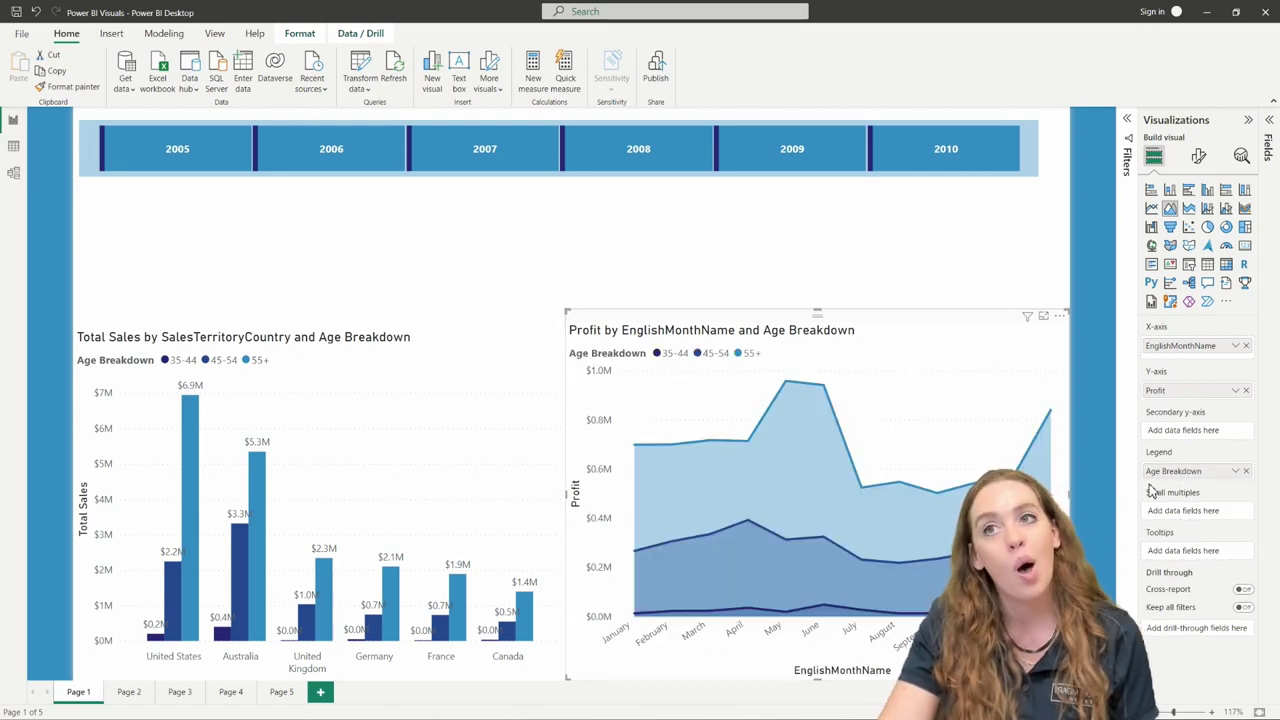
Give the Profit area chart a light blue background with 89% transparency
click(1201, 157)
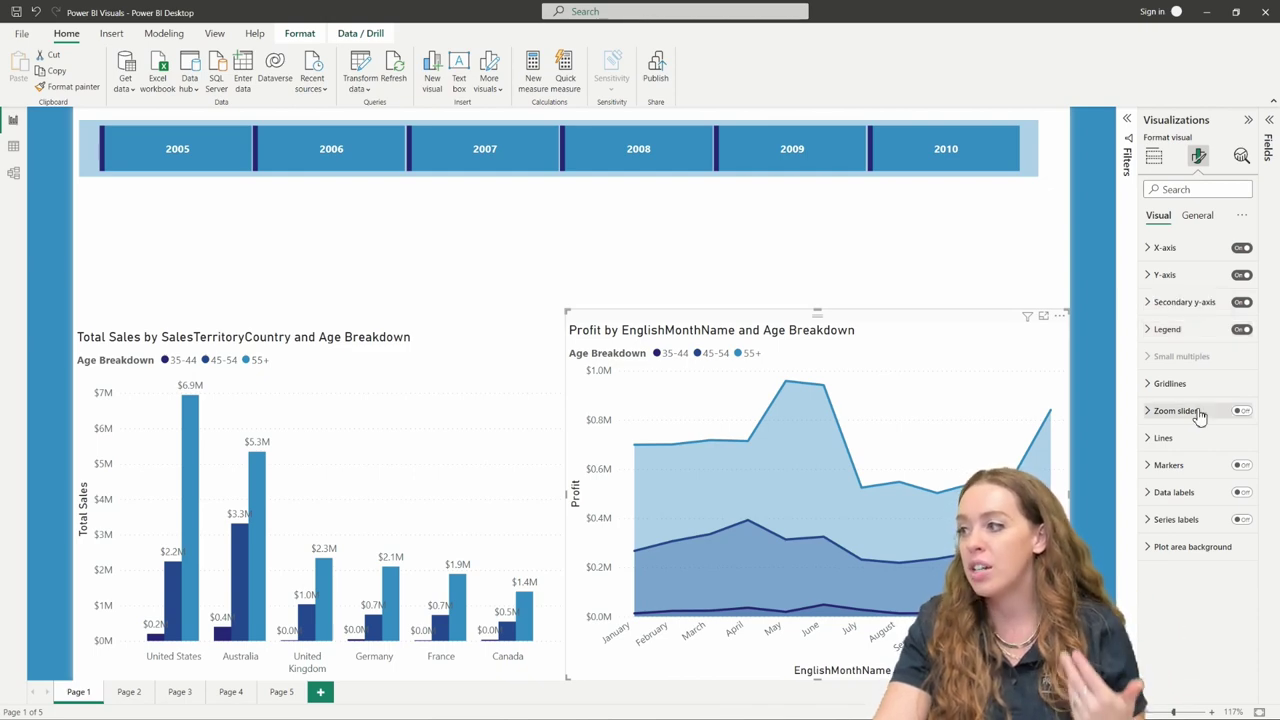
click(1197, 216)
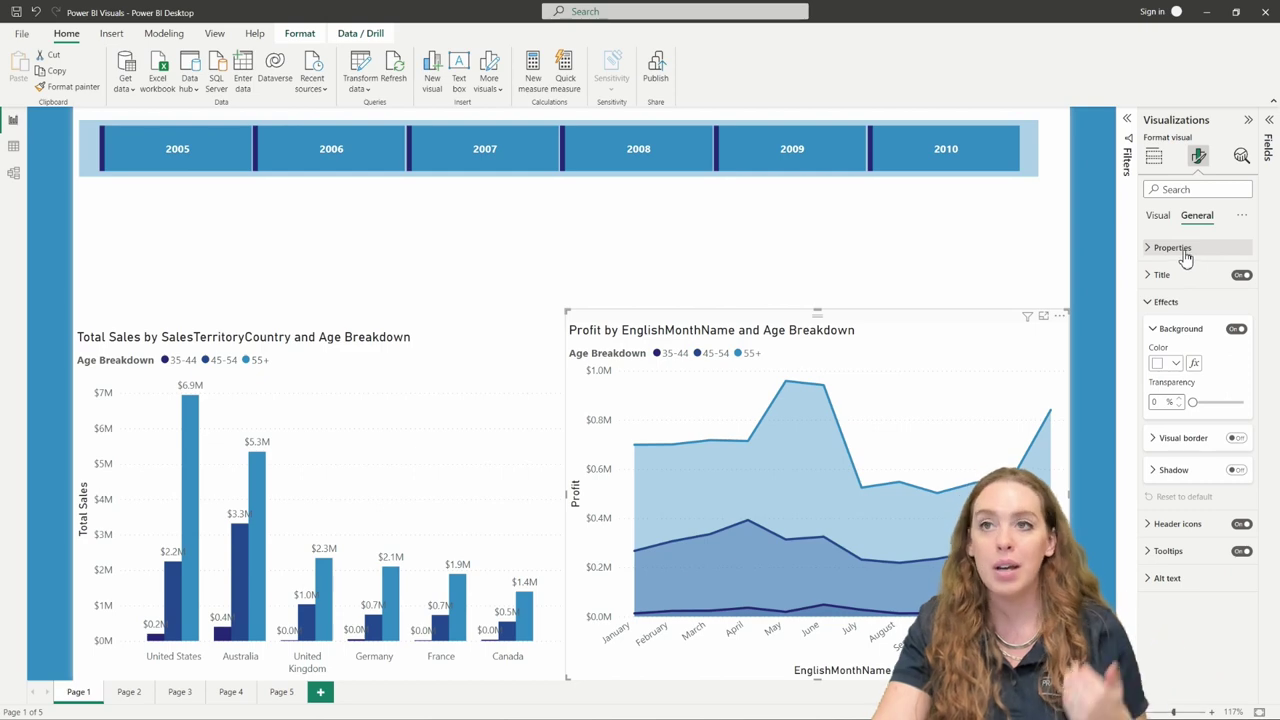
click(1176, 364)
click(1174, 410)
drag(1193, 402, 1224, 403)
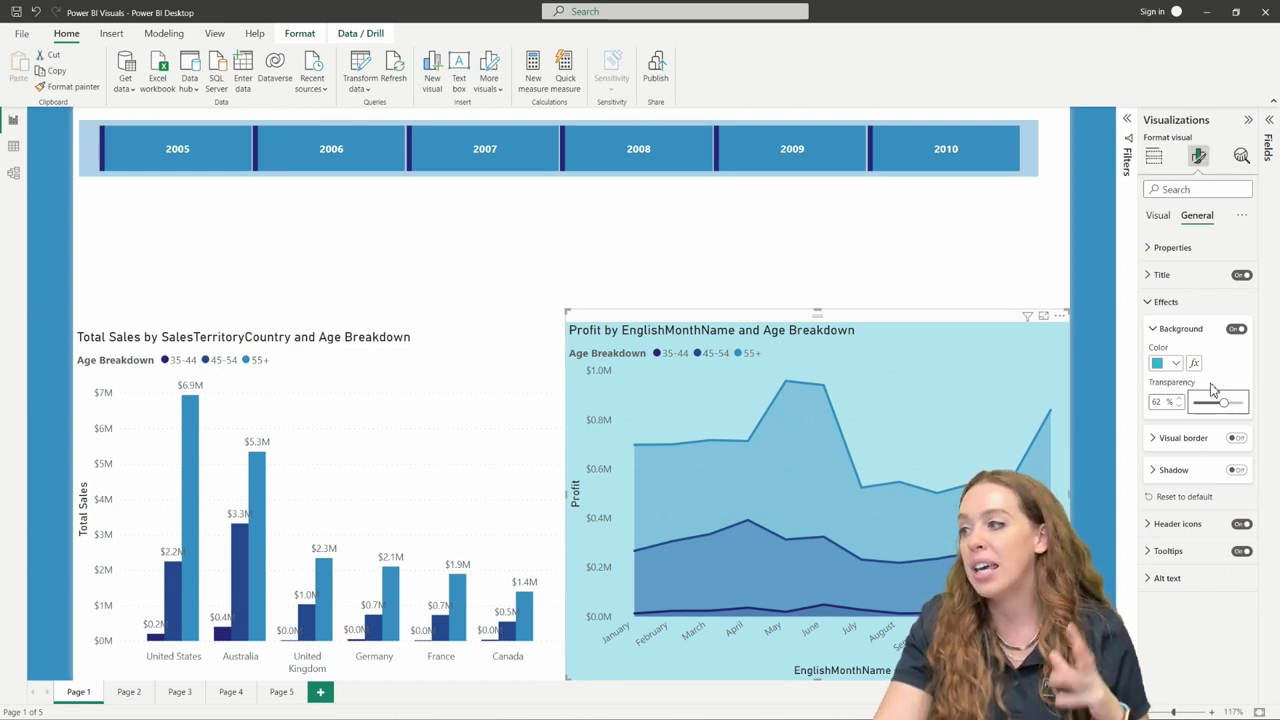
click(1240, 404)
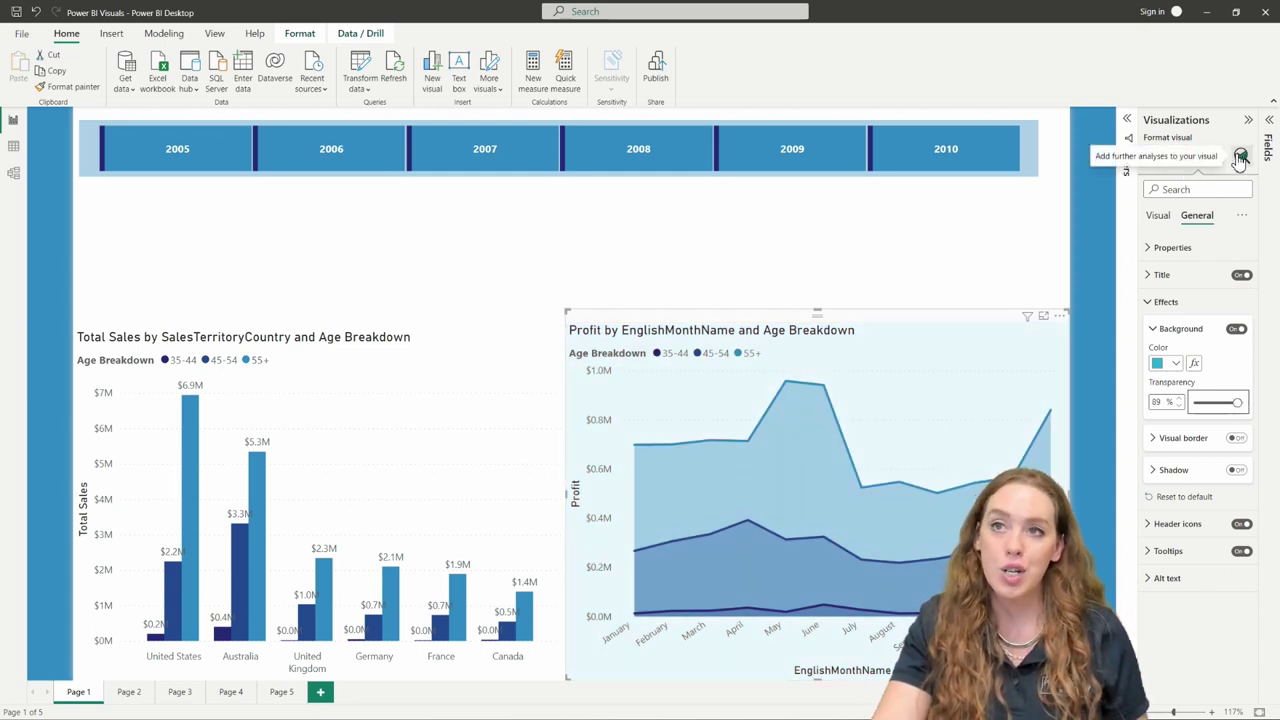
Review the analytics lines available for the Profit chart, including the Y-axis constant, min, max and average lines
click(1240, 158)
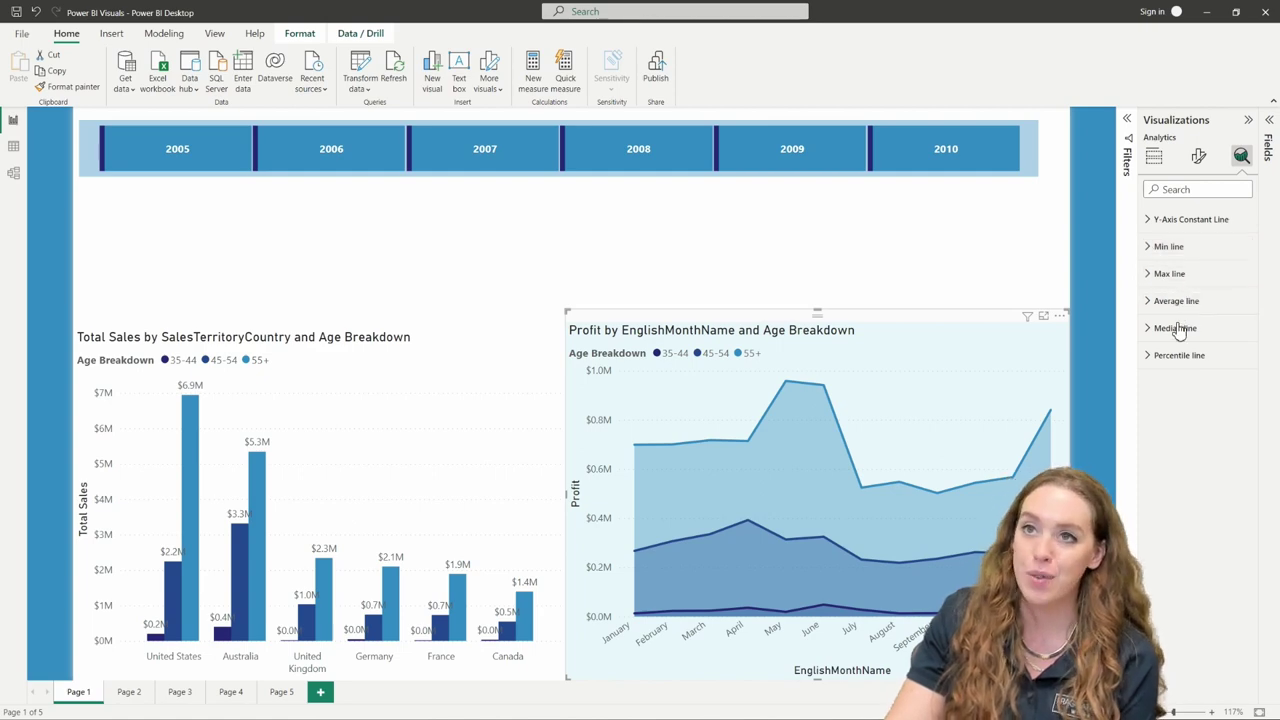
click(1149, 250)
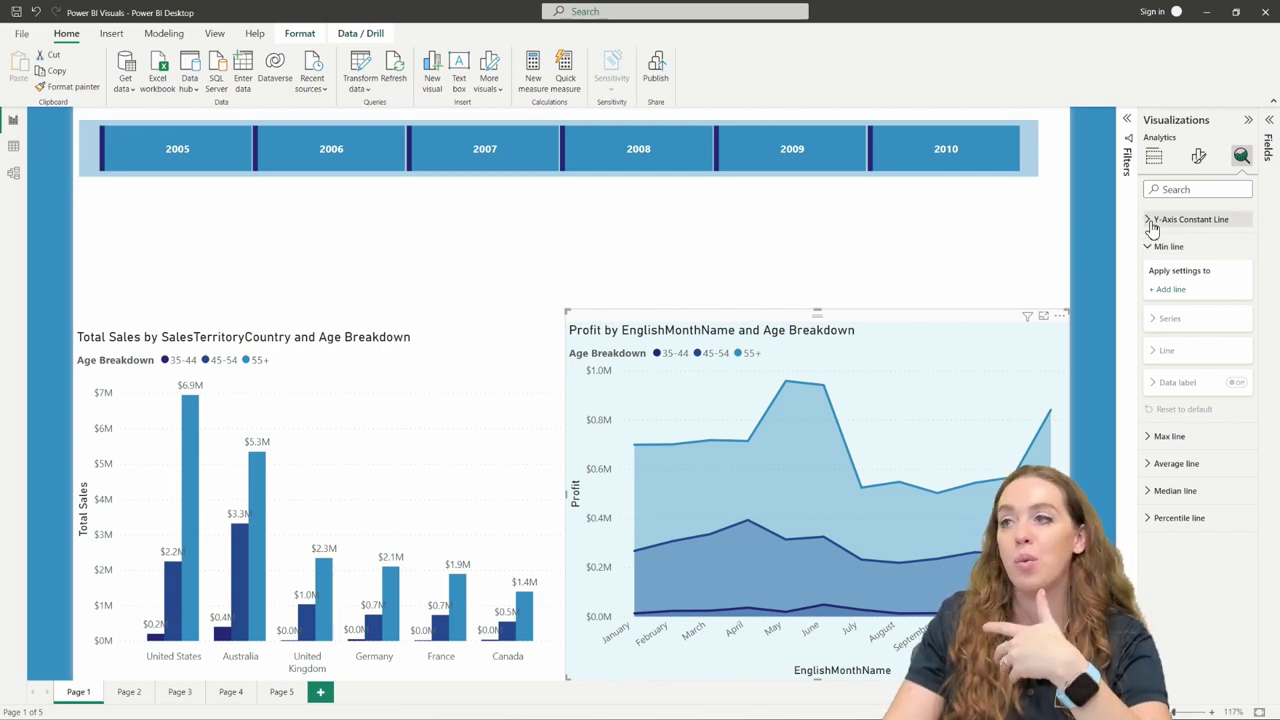
click(1151, 222)
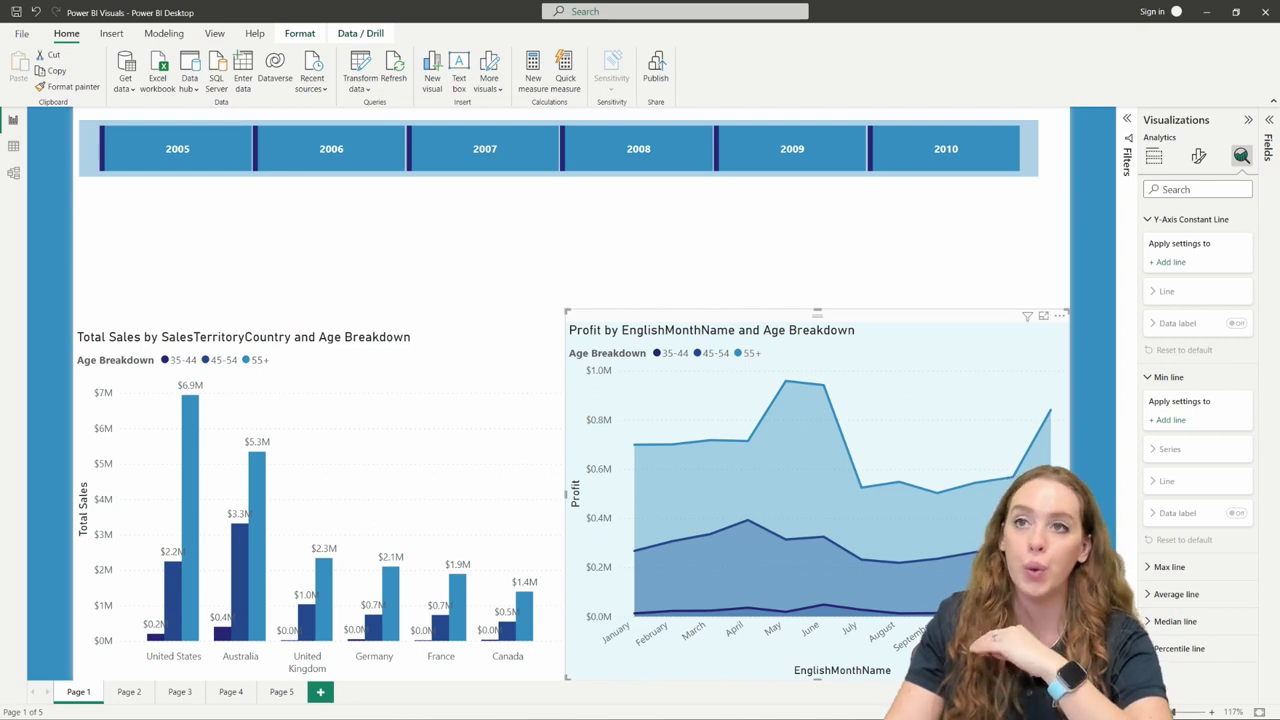
click(1148, 567)
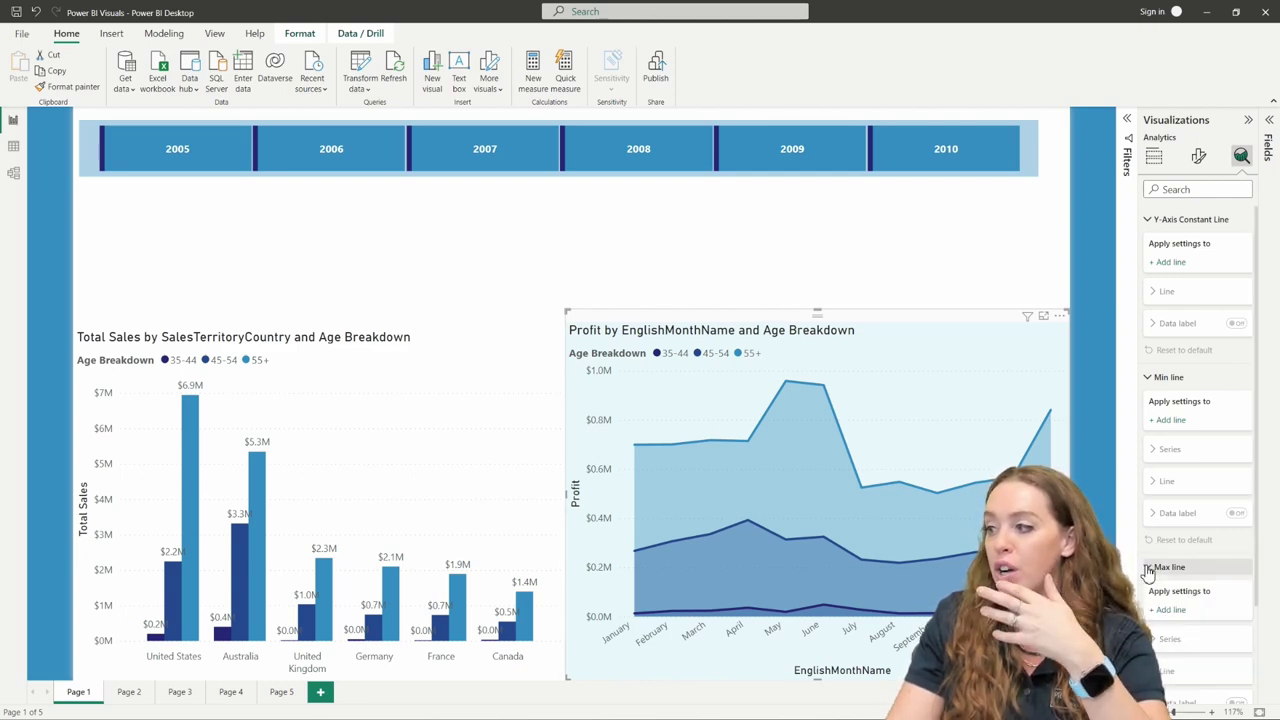
click(1148, 220)
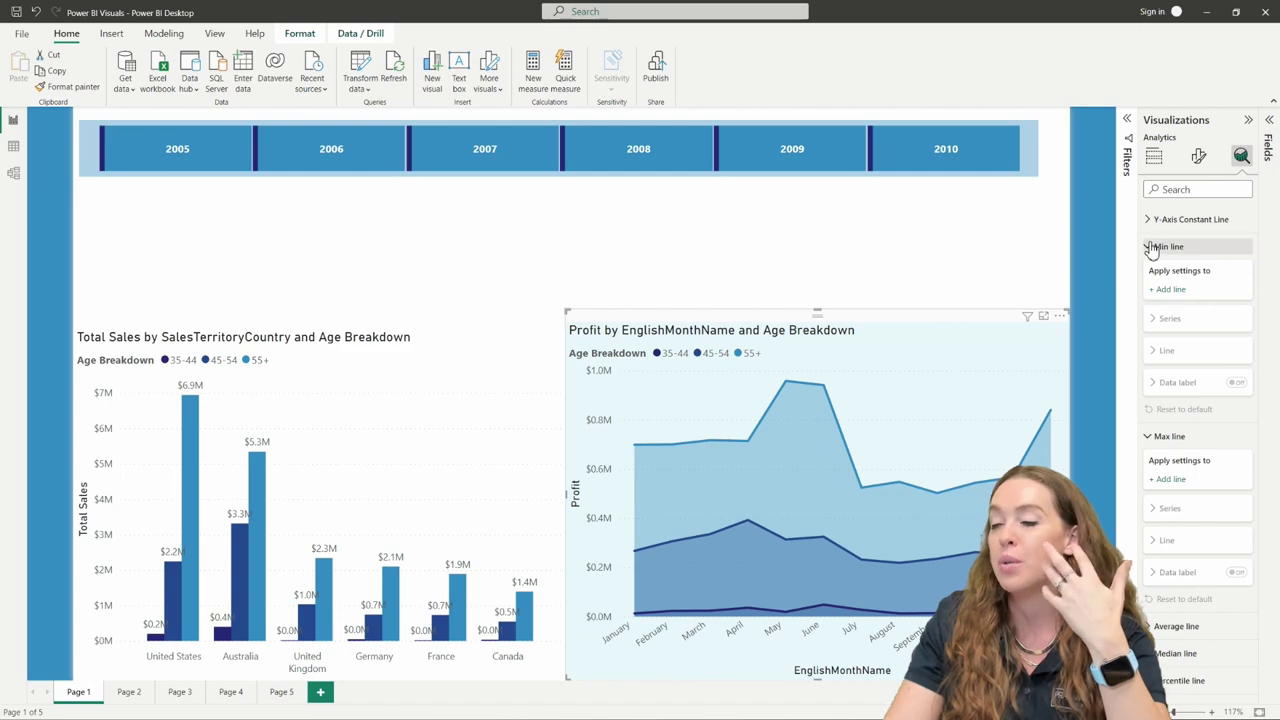
click(1150, 247)
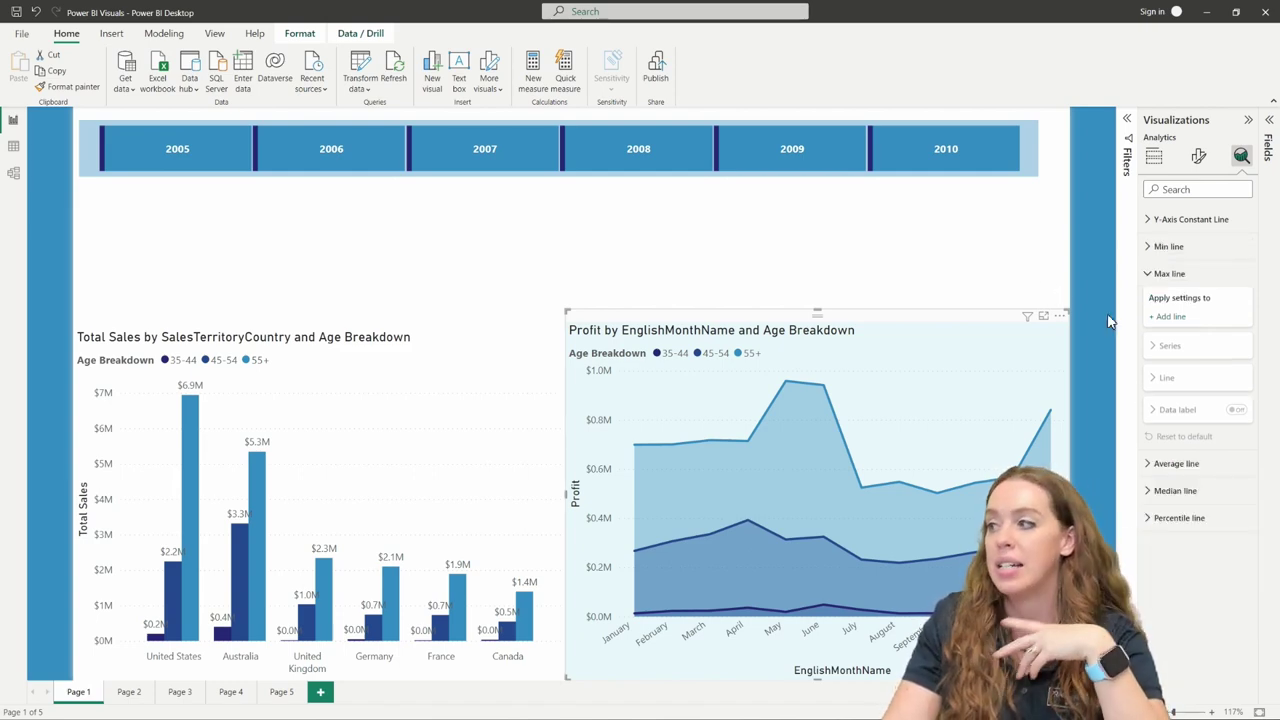
click(1148, 464)
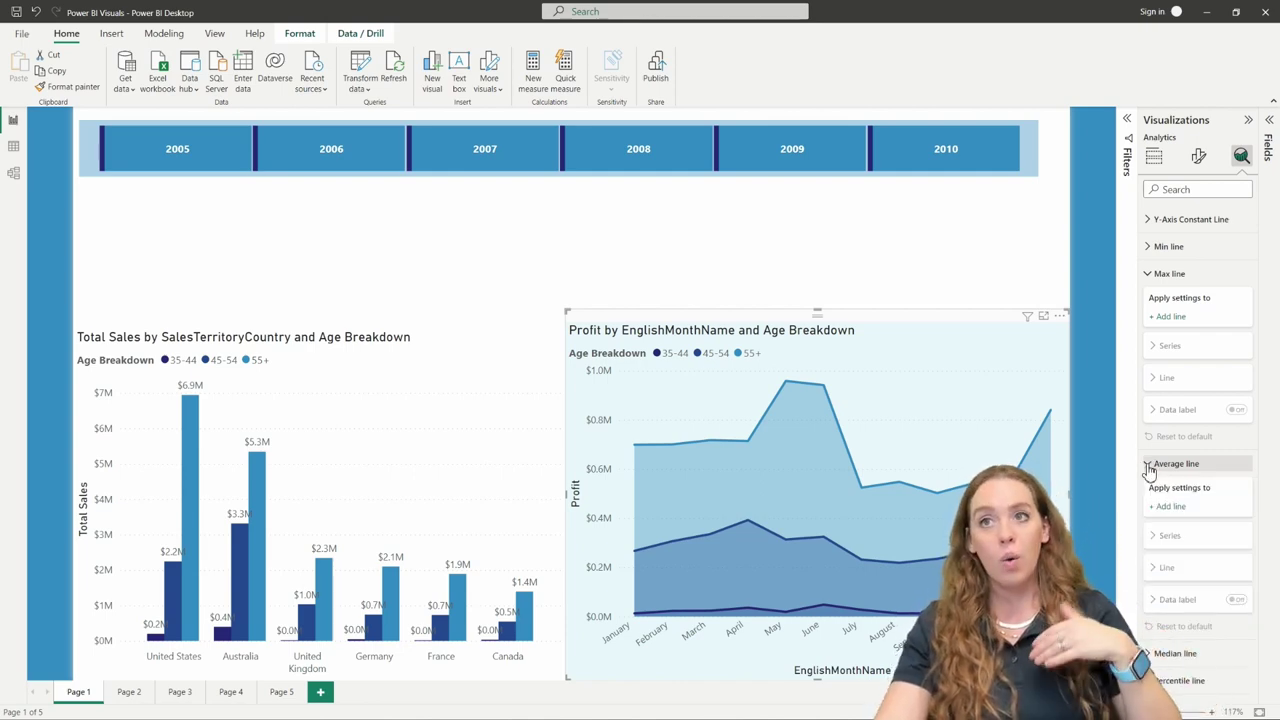
click(1148, 465)
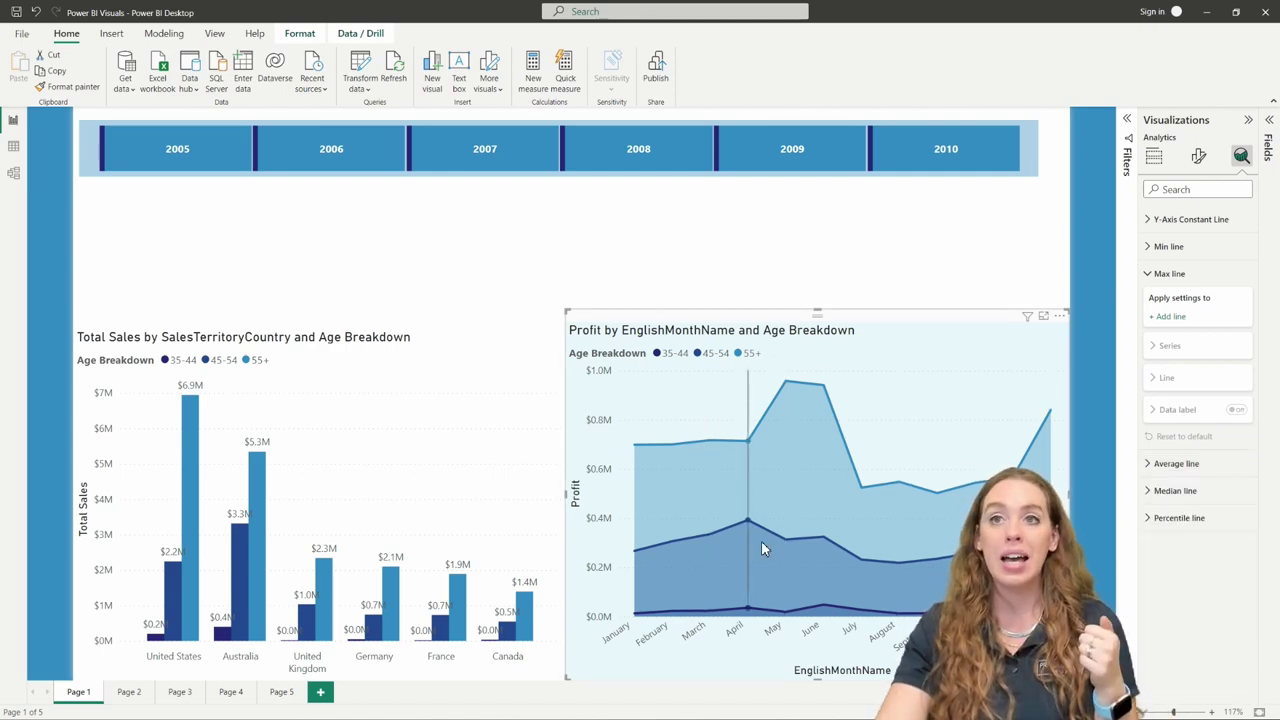
mouse_move(761, 545)
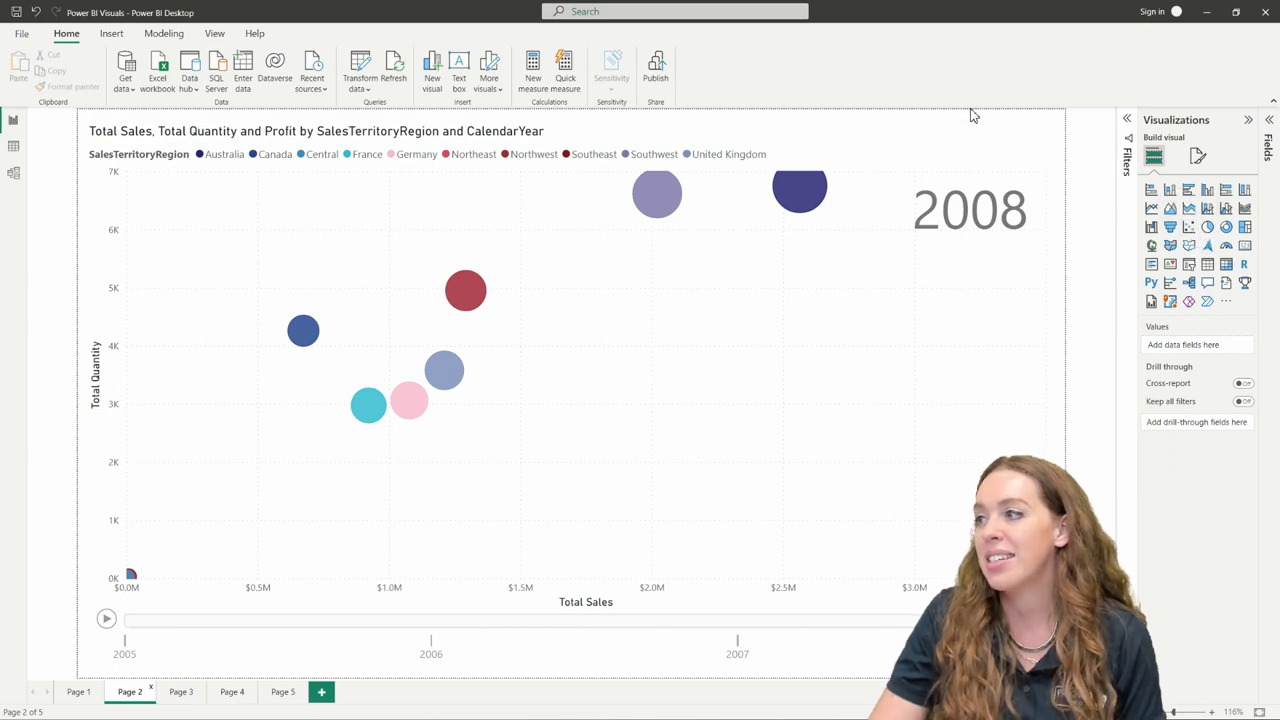
Play the Page 2 scatter chart through its calendar years and trace the Australia bubble's path
click(935, 143)
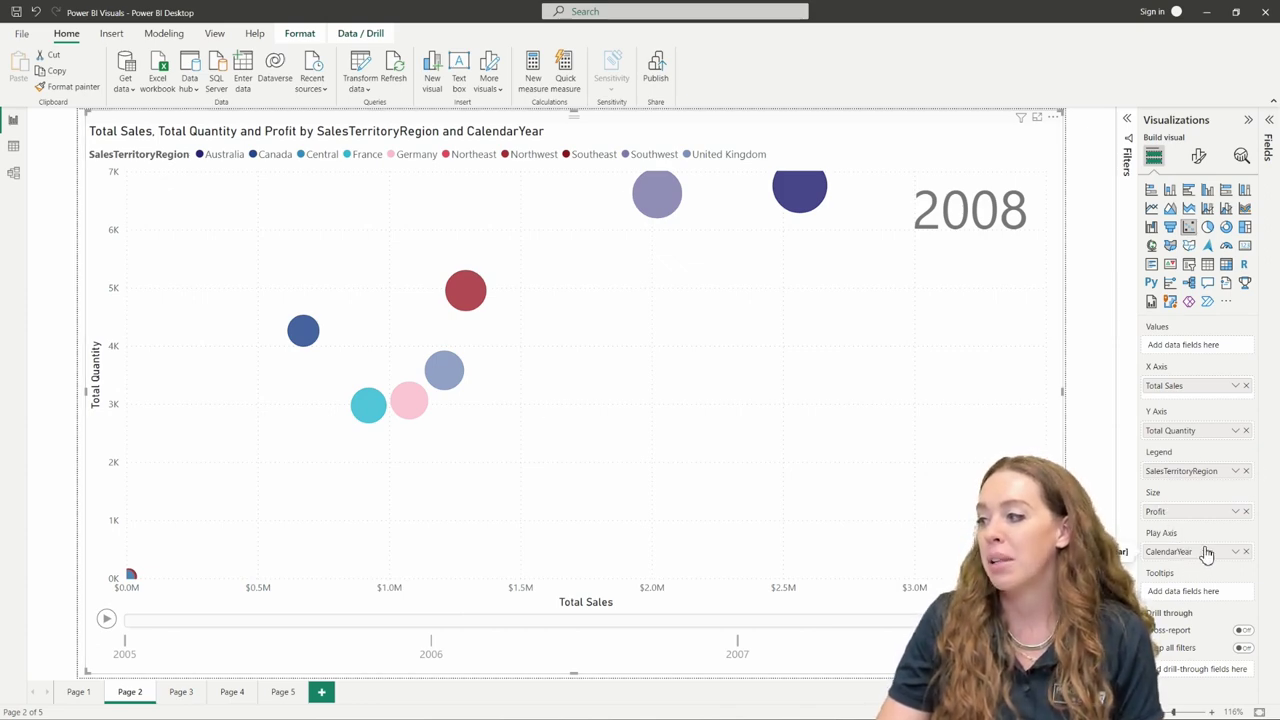
click(108, 622)
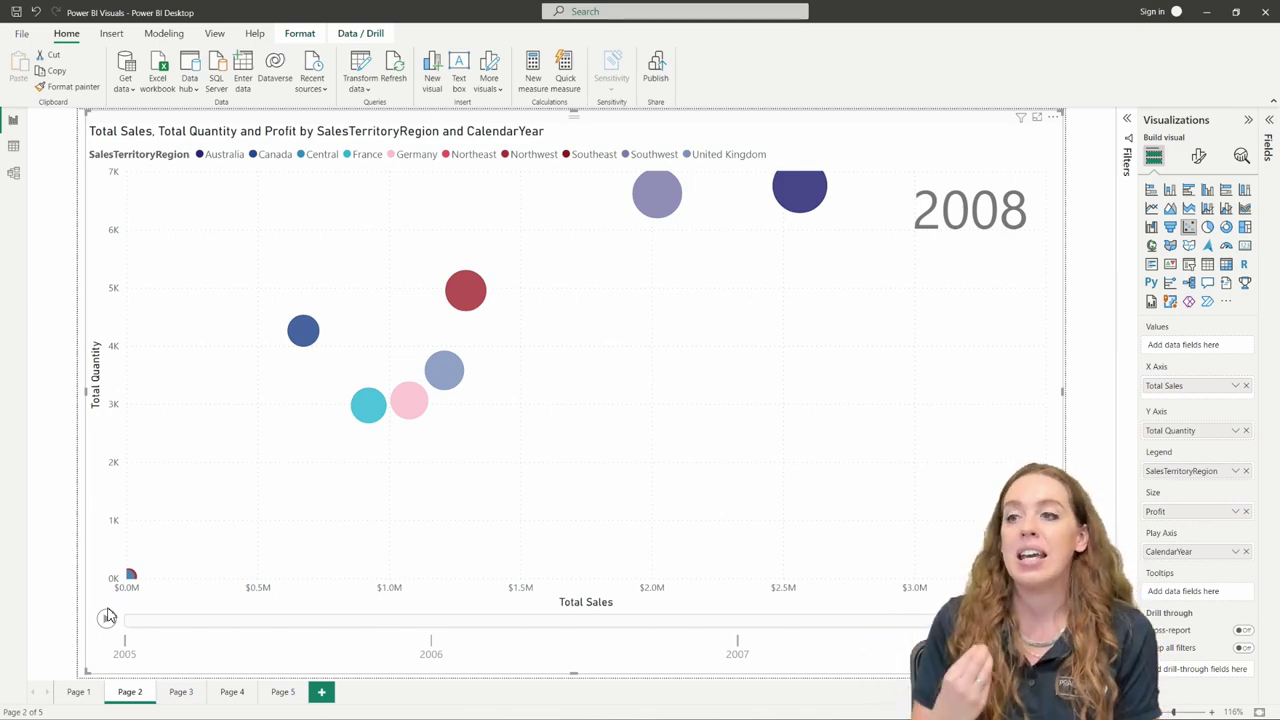
click(798, 197)
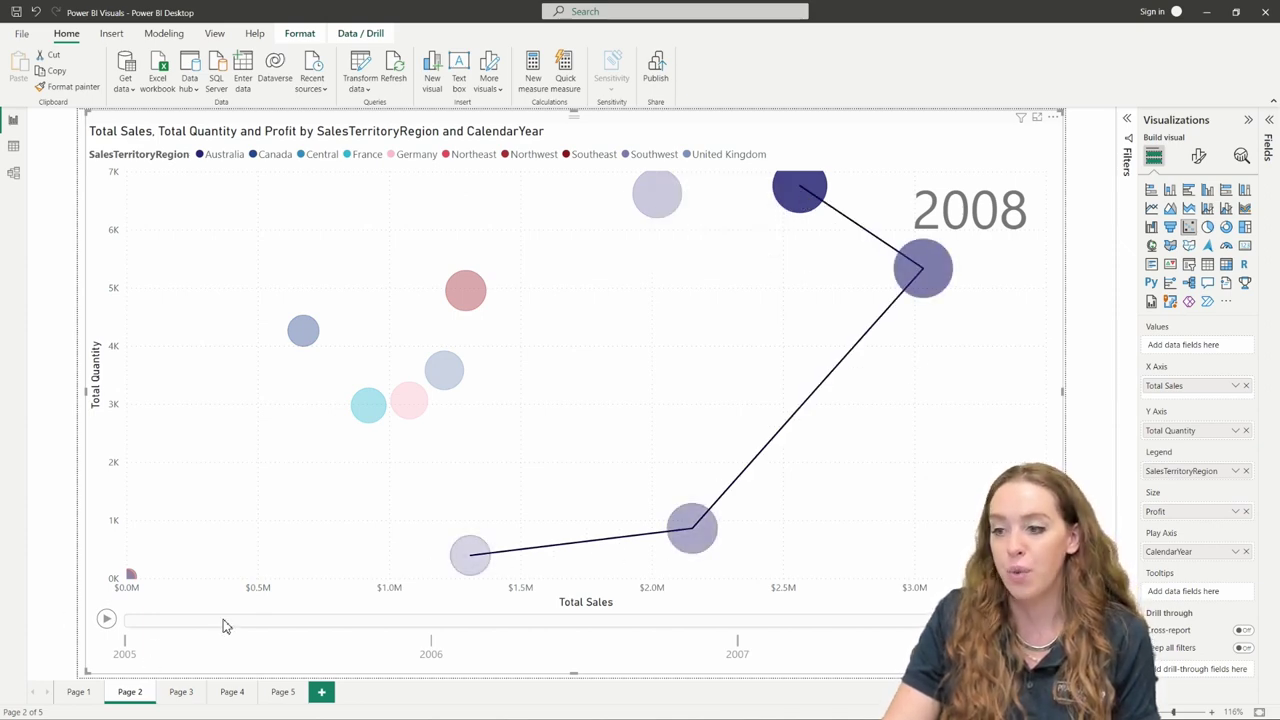
Trace the United Kingdom bubble's path and review the scatter chart's X-axis and plot area background settings
click(443, 372)
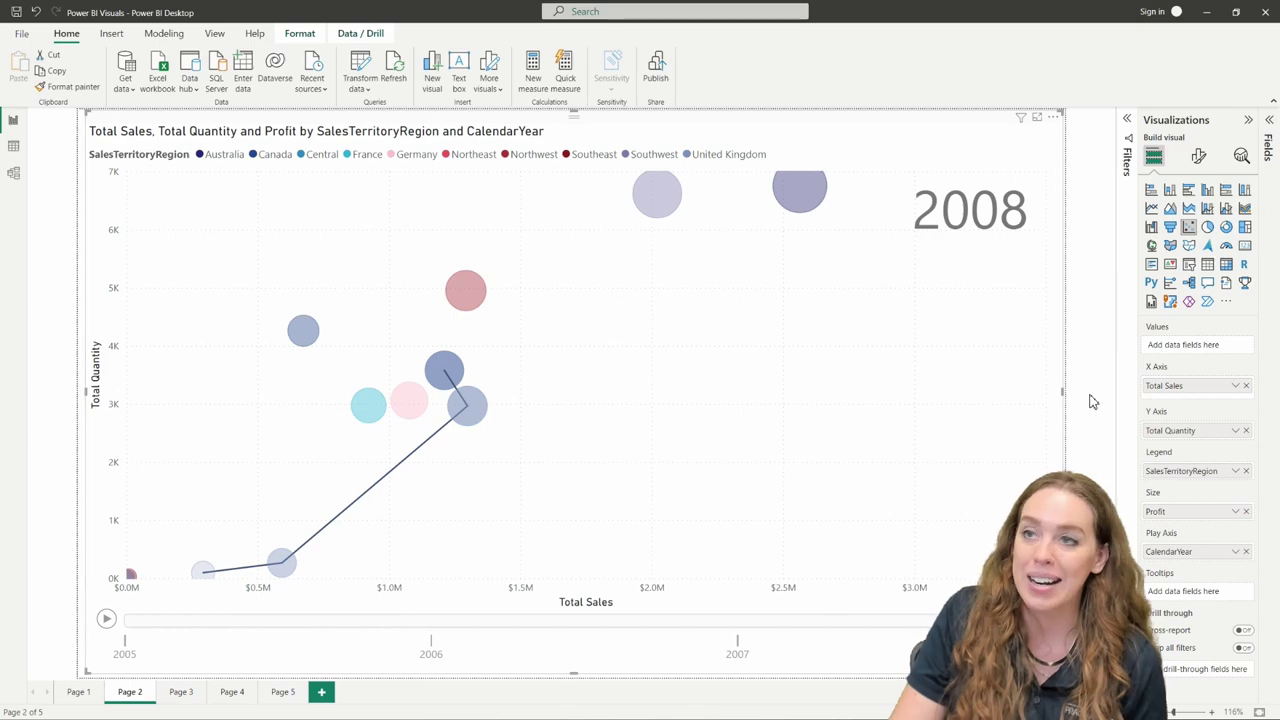
click(1195, 156)
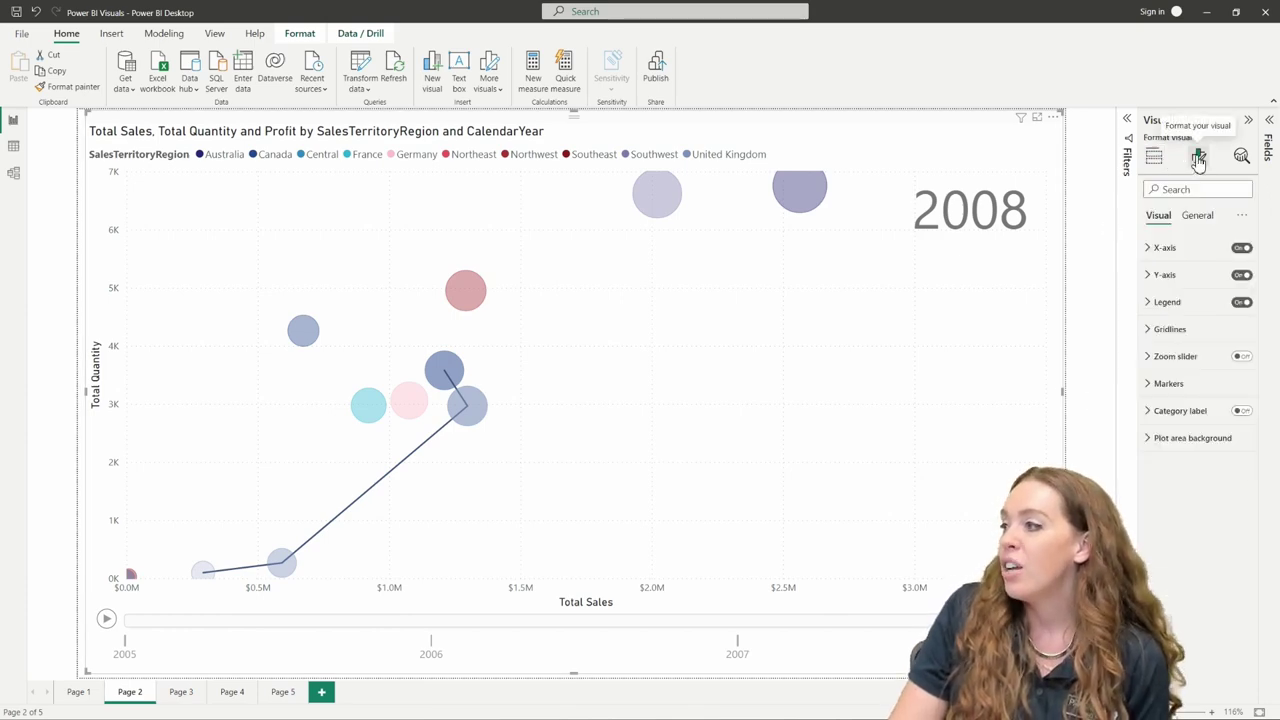
click(1149, 251)
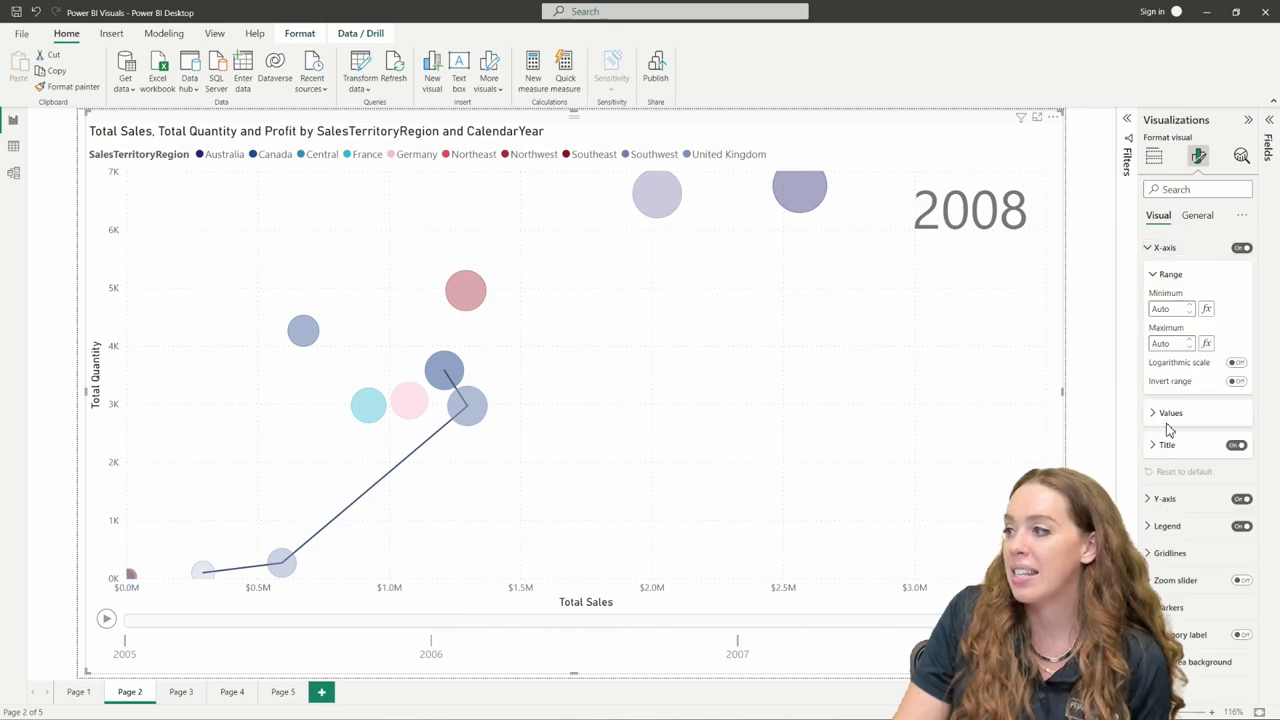
click(1149, 252)
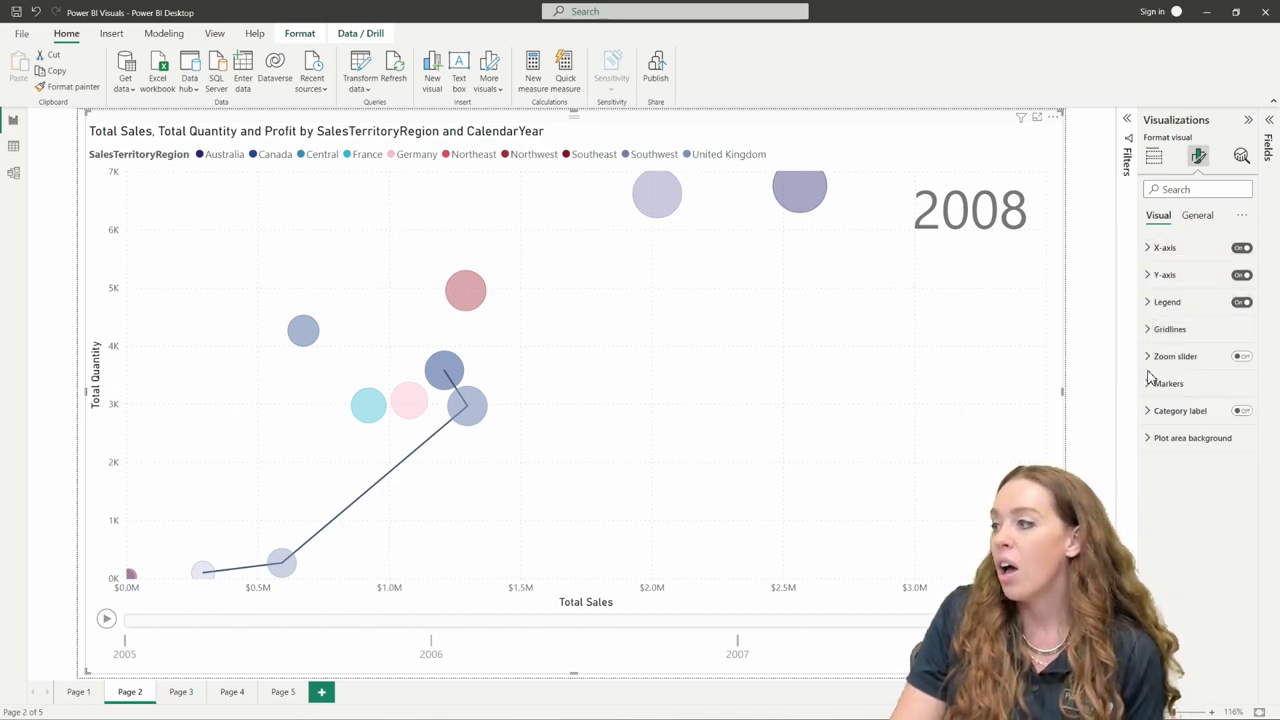
click(1150, 440)
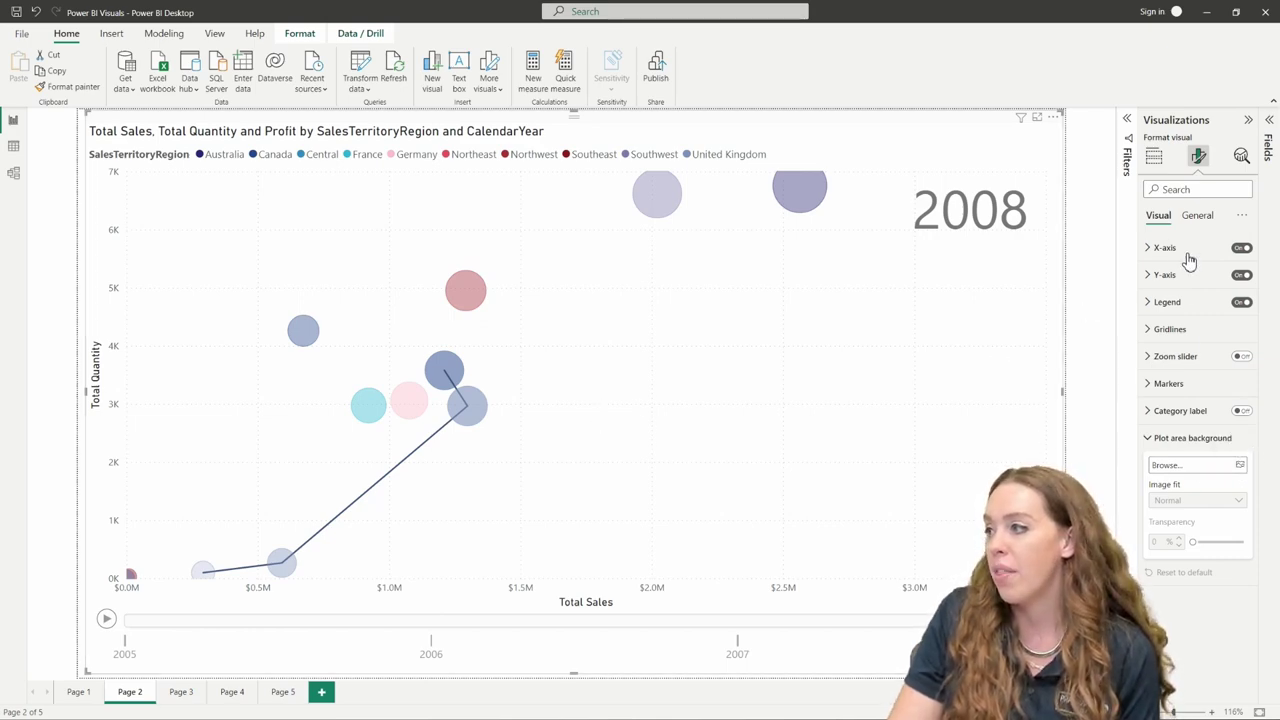
Review the scatter chart's general properties, covering its size, position and advanced options
click(1198, 222)
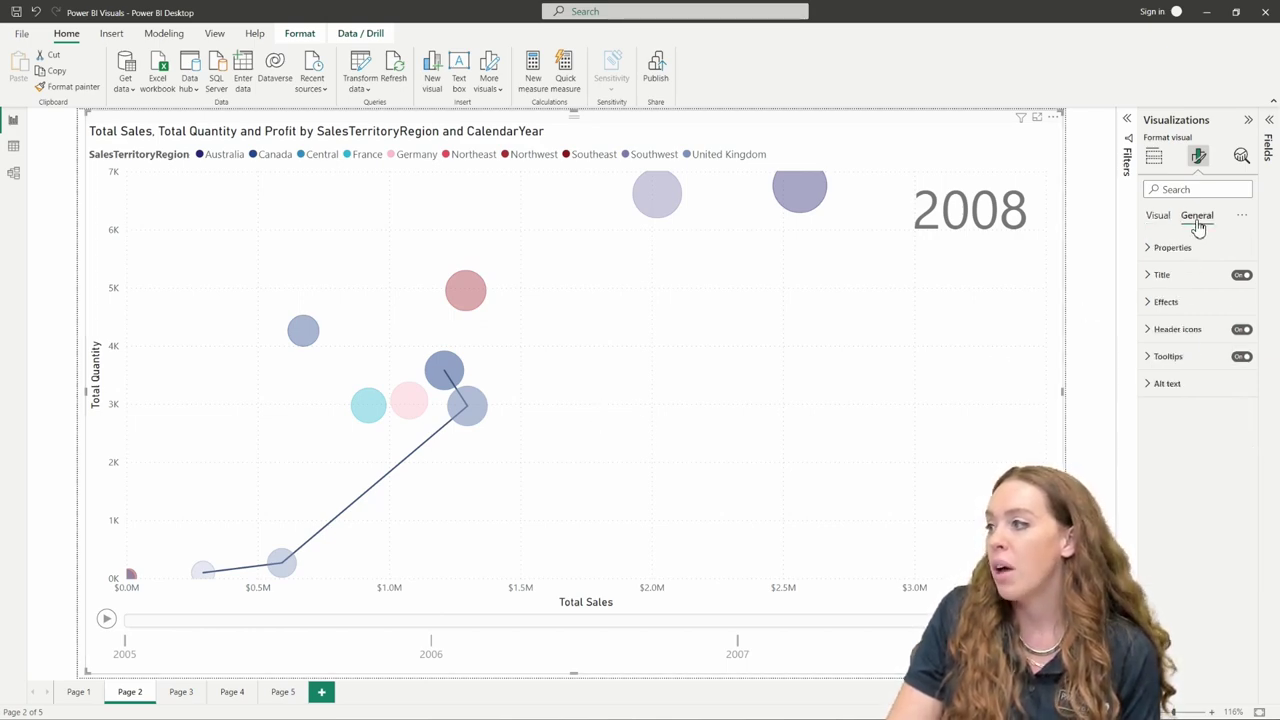
click(1148, 250)
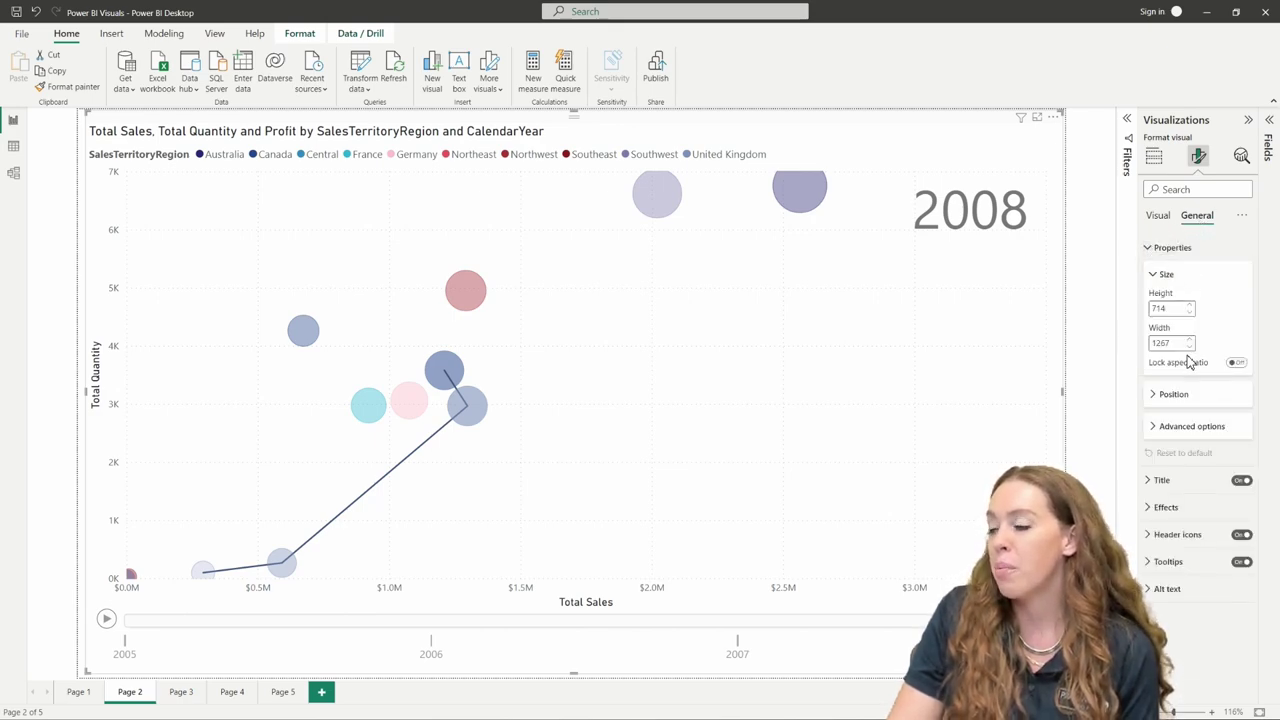
click(1153, 395)
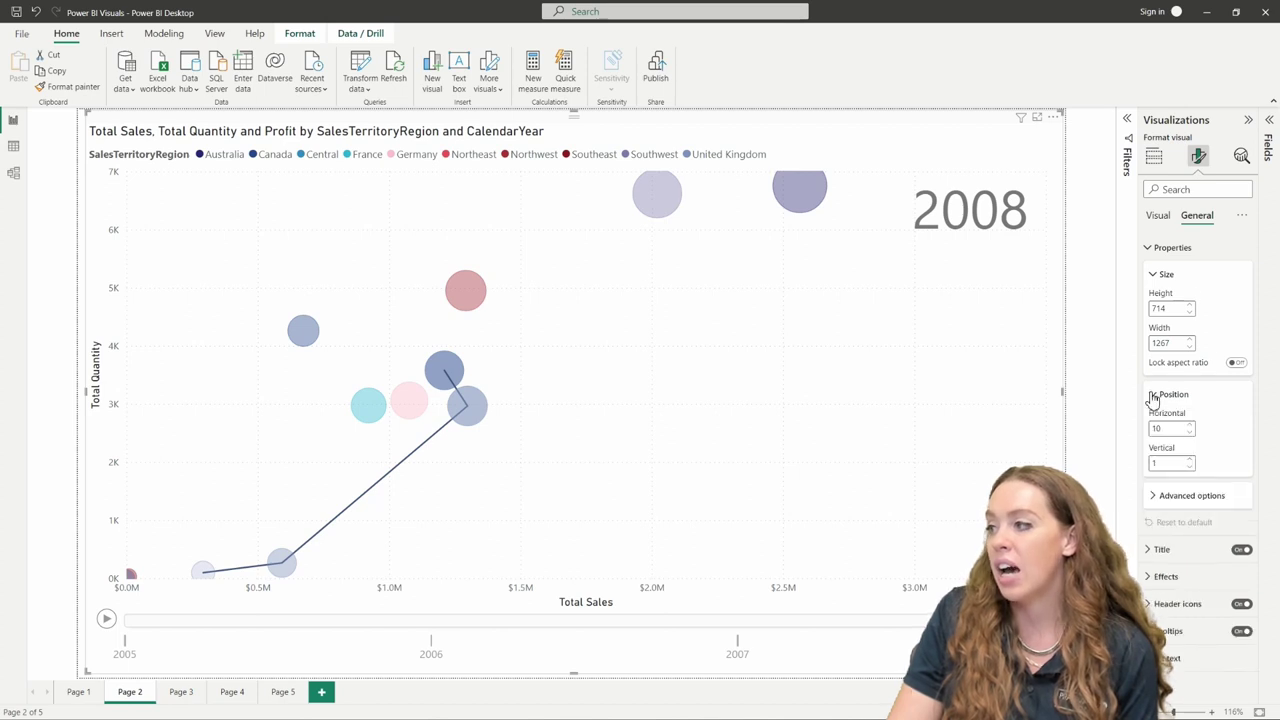
click(1153, 395)
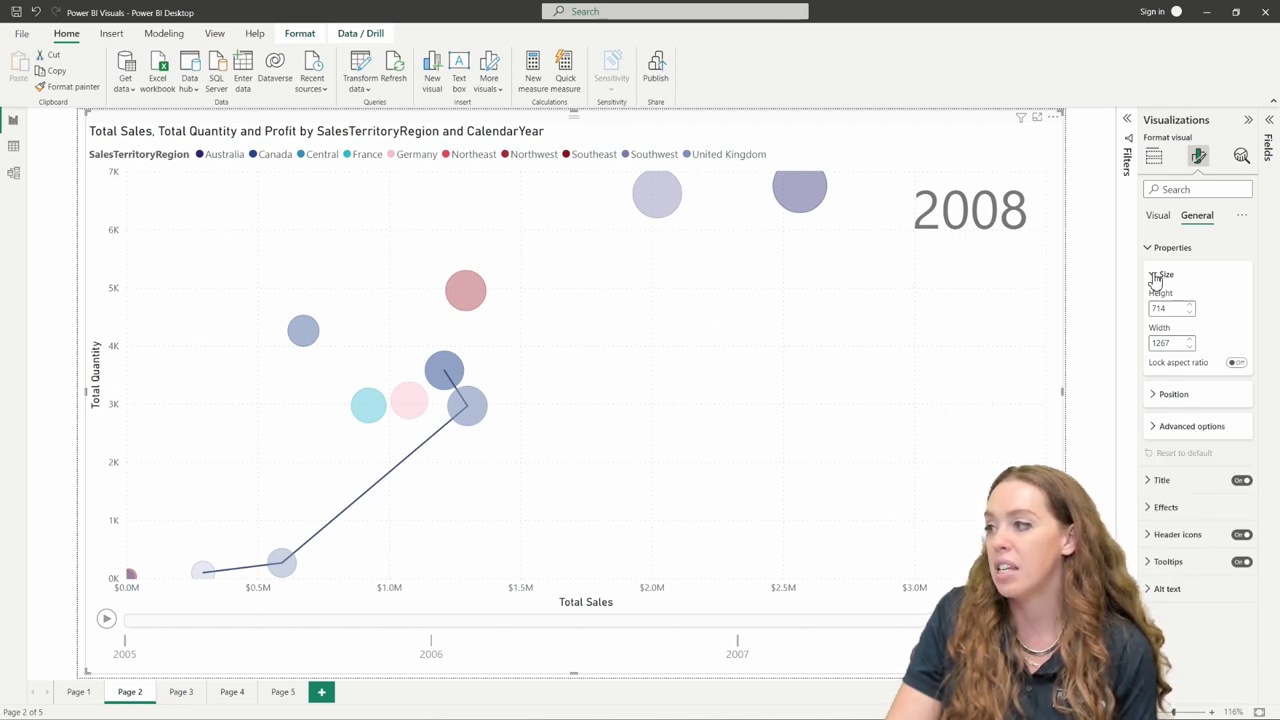
click(1152, 274)
click(1155, 340)
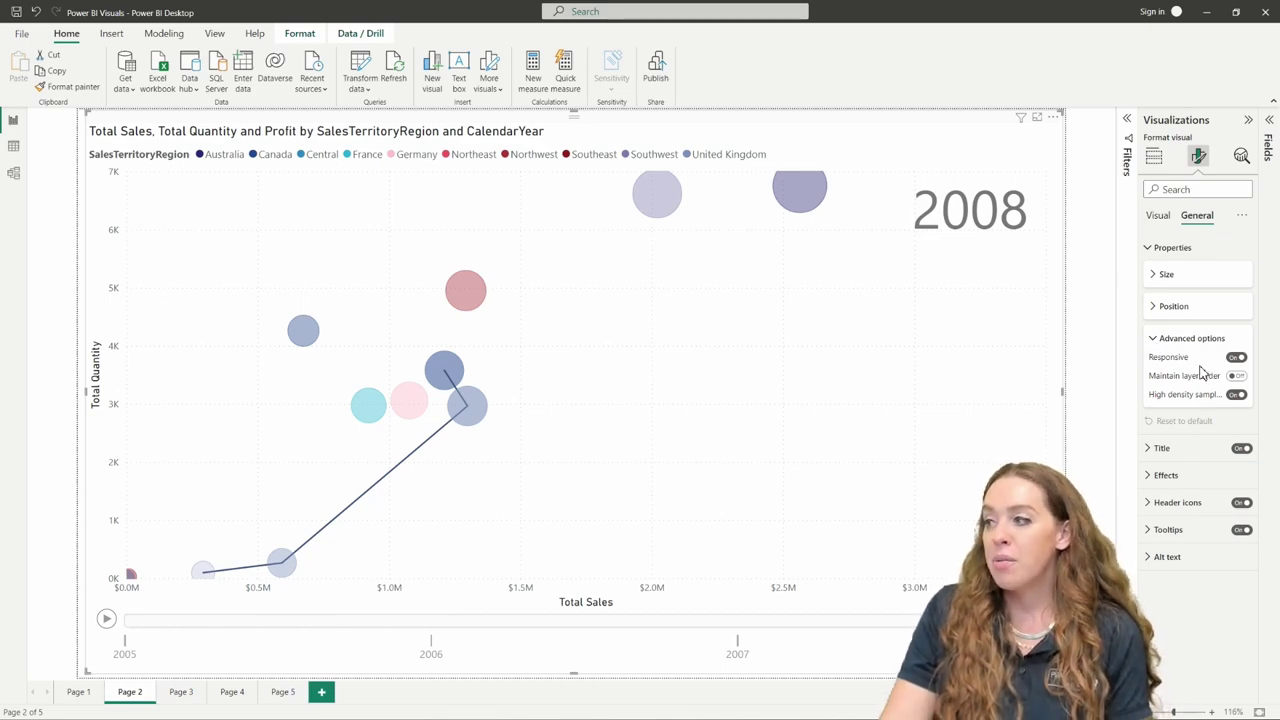
click(1155, 340)
click(1209, 217)
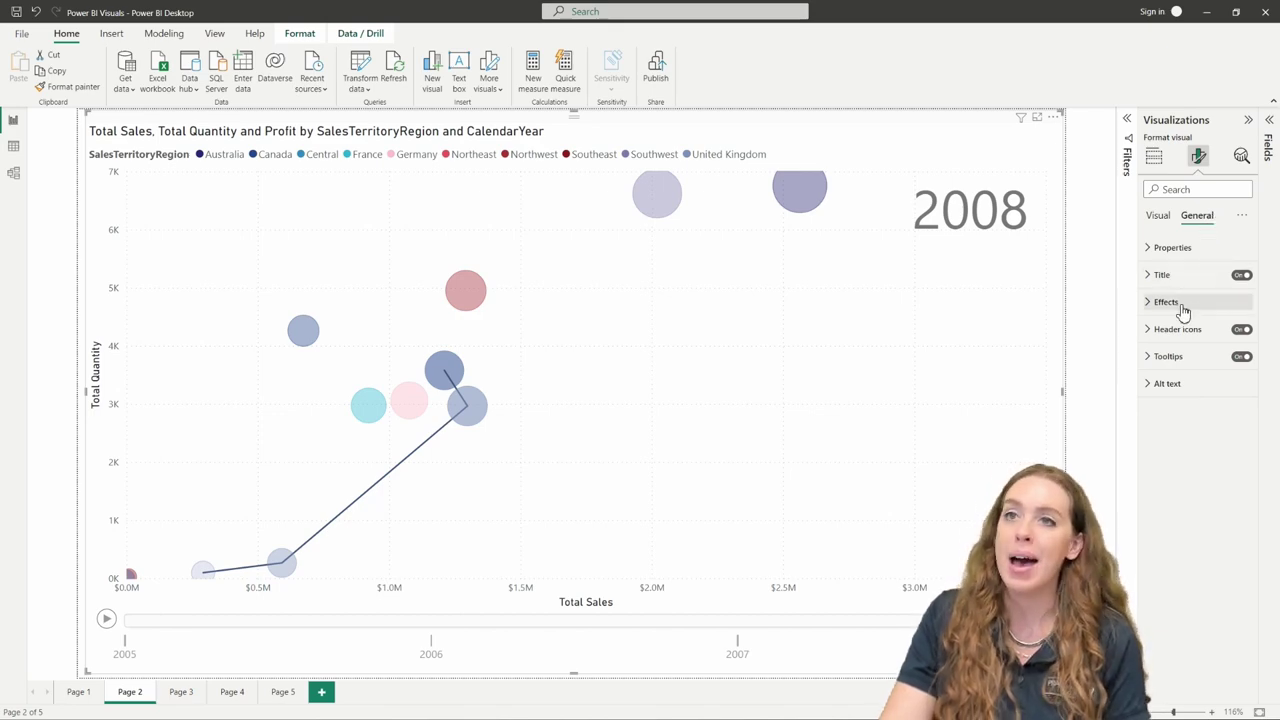
Set the minimum of the scatter chart's X-axis range to -5000
click(1158, 216)
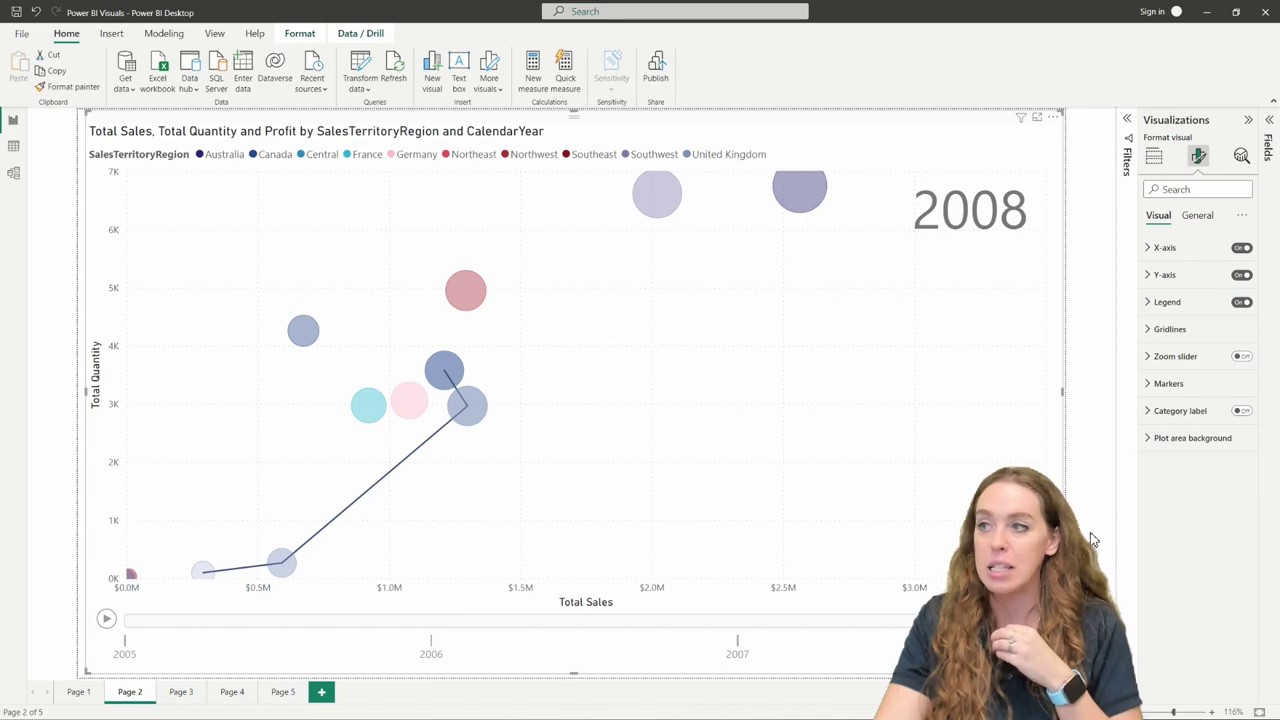
click(1151, 250)
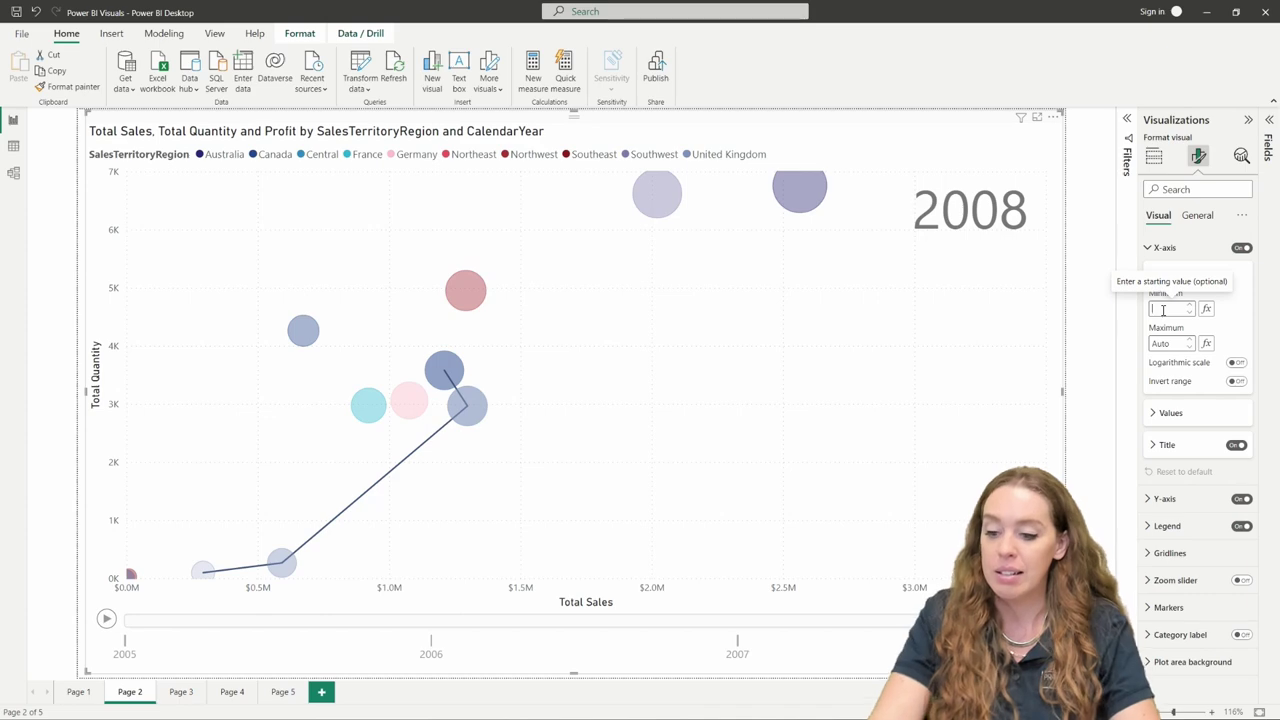
text(-50)
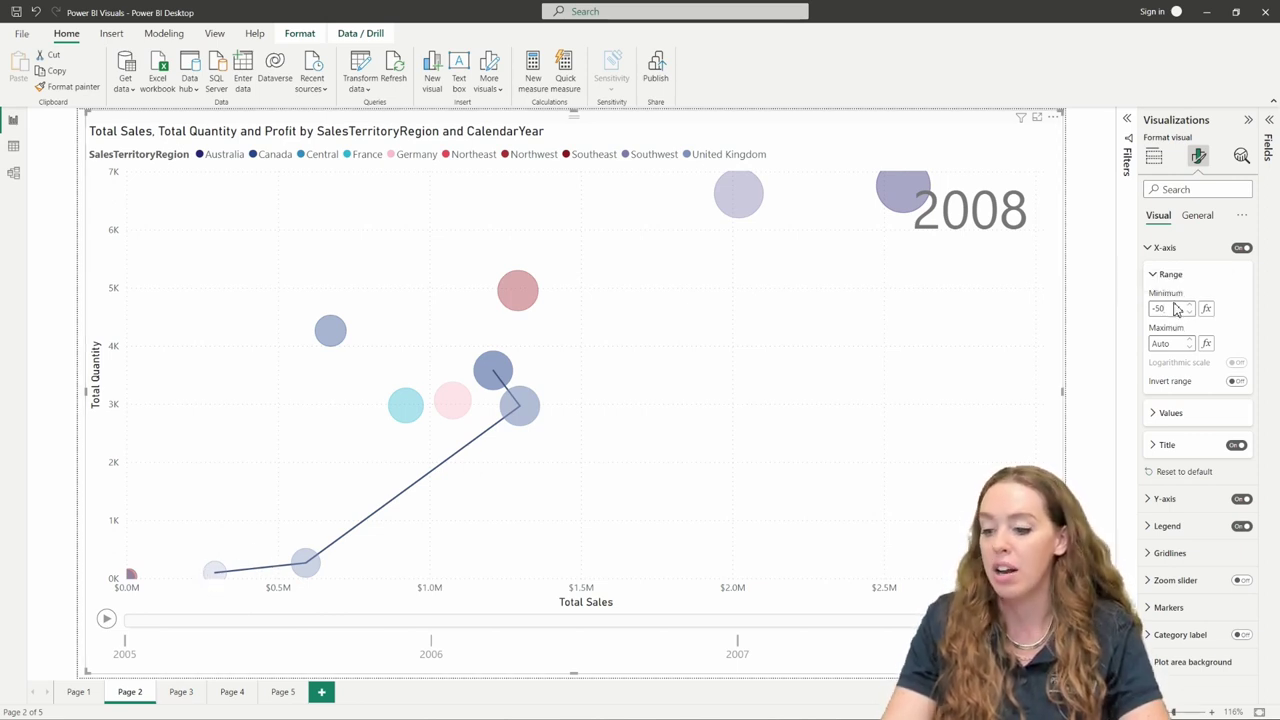
text(00)
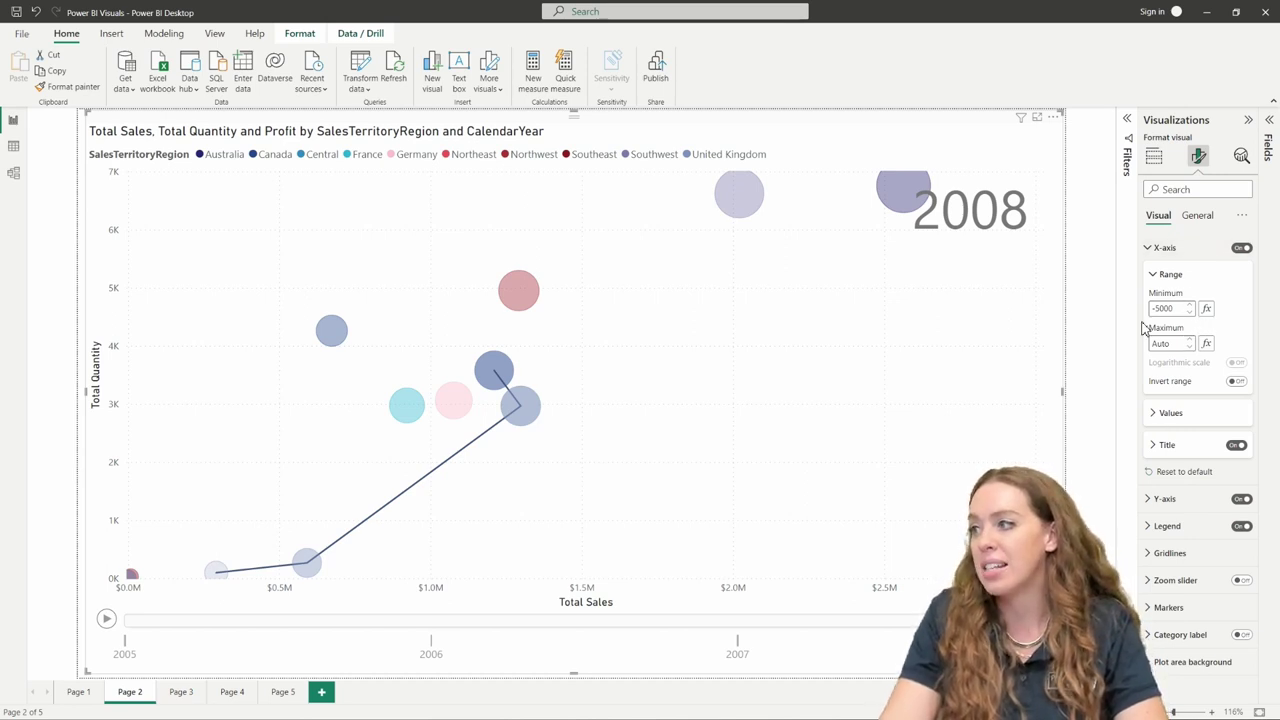
click(1148, 250)
Review the scatter chart's Y-axis range settings and the legend's position and text options
click(1147, 275)
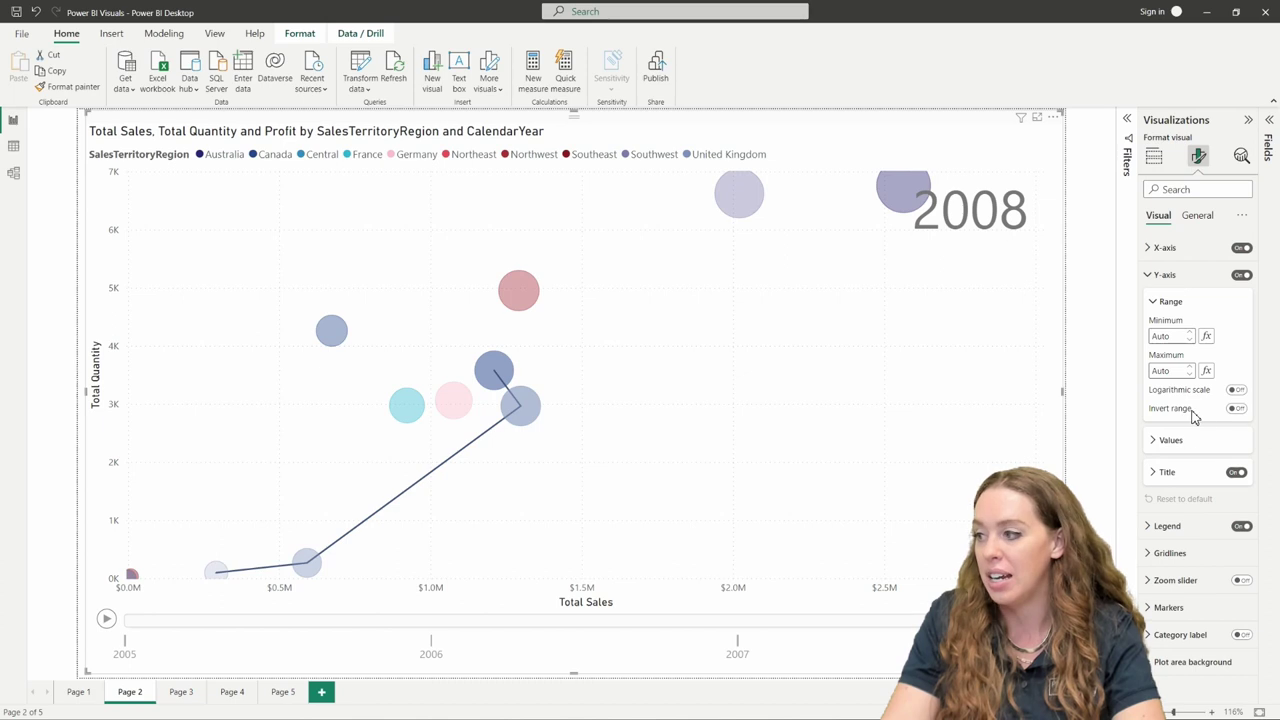
click(1152, 527)
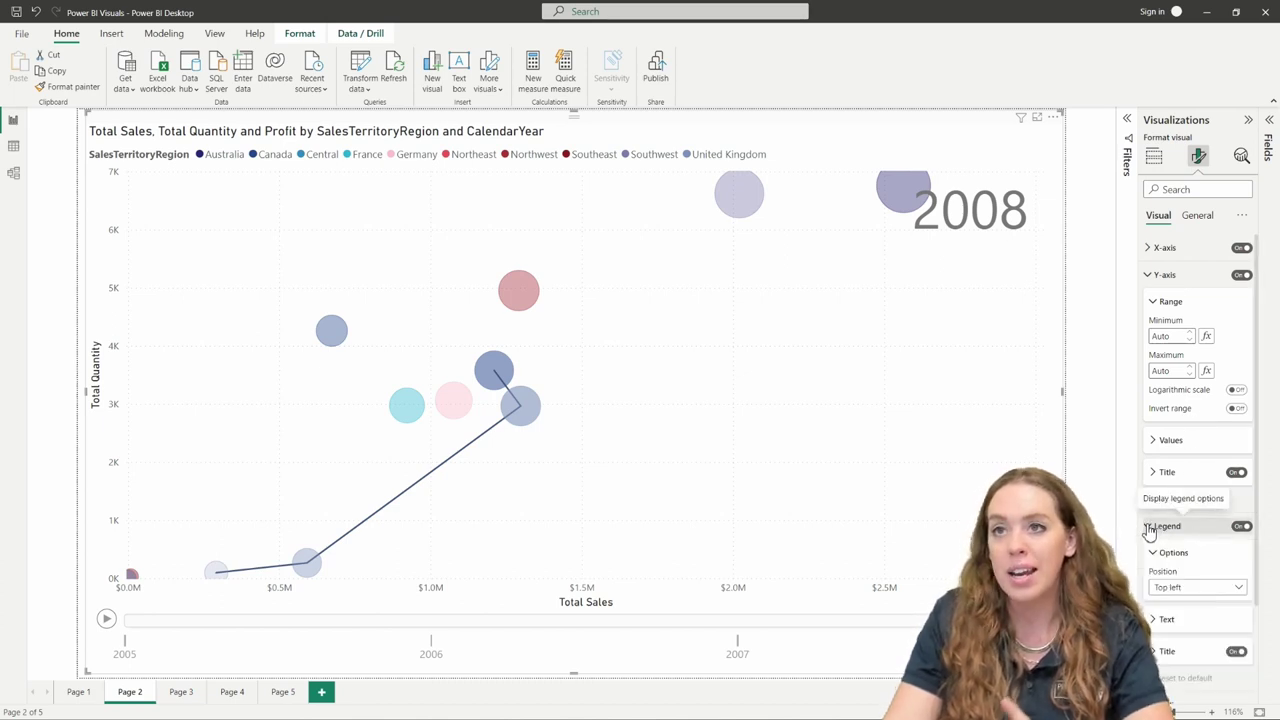
scroll(1195, 510, down, 3)
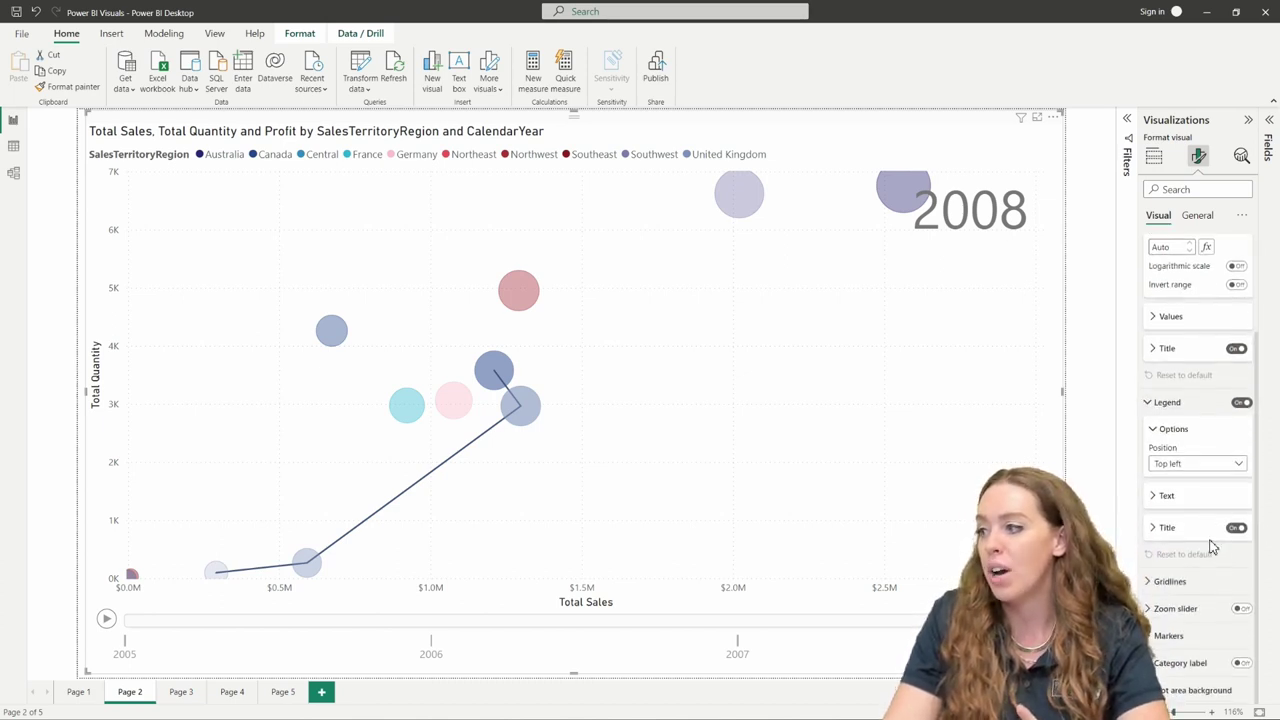
click(1187, 467)
click(1187, 470)
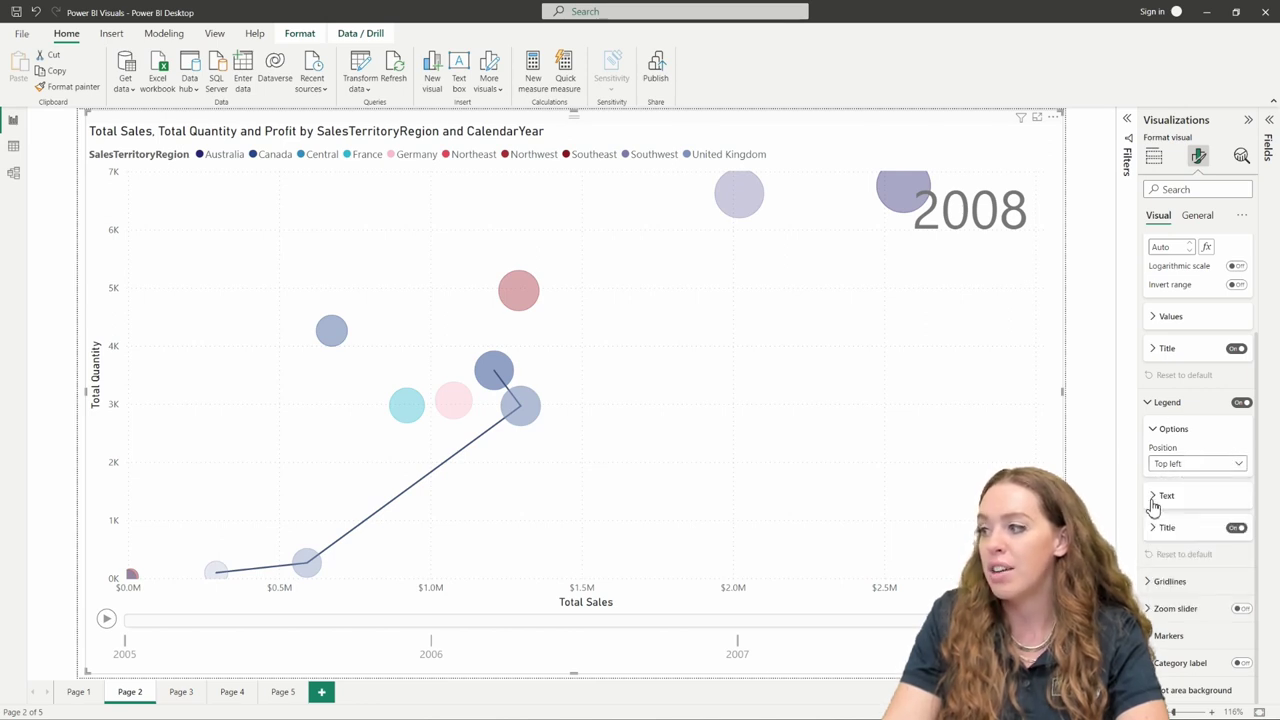
click(1151, 496)
scroll(1168, 472, down, 2)
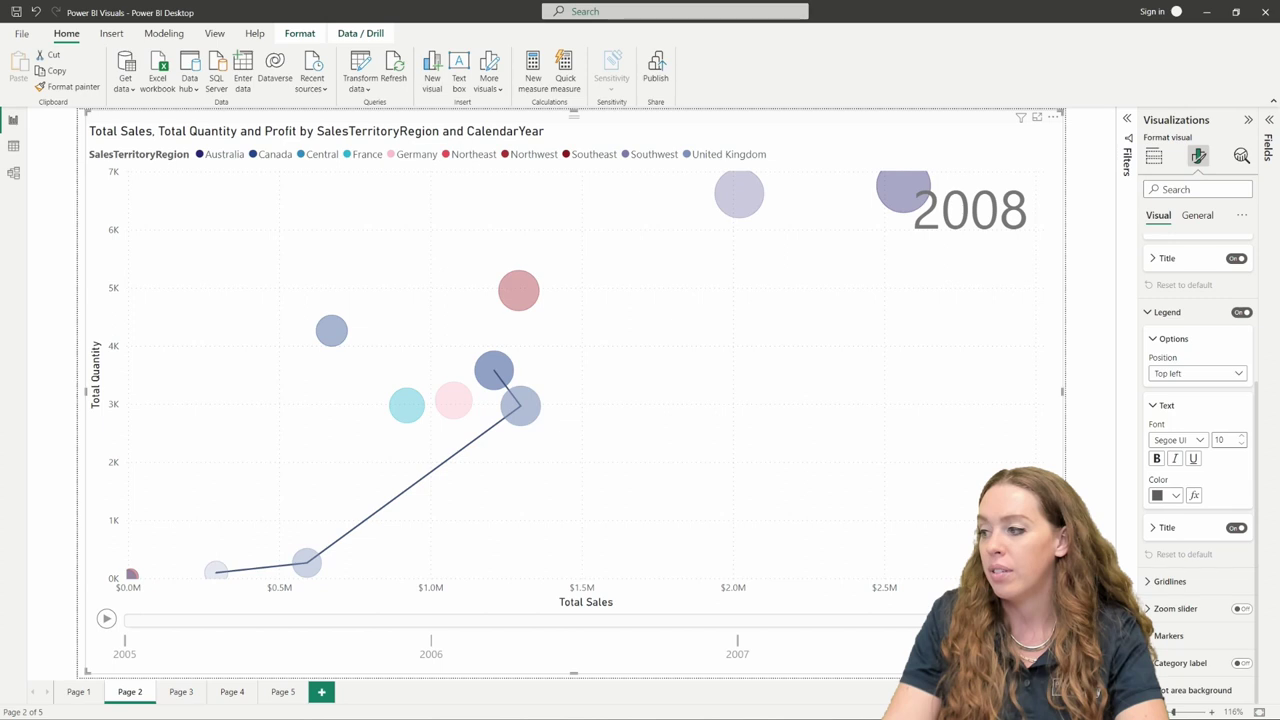
Review the scatter chart's marker settings, including shape, size and the color of each sales territory region
click(1195, 635)
scroll(1188, 618, down, 1)
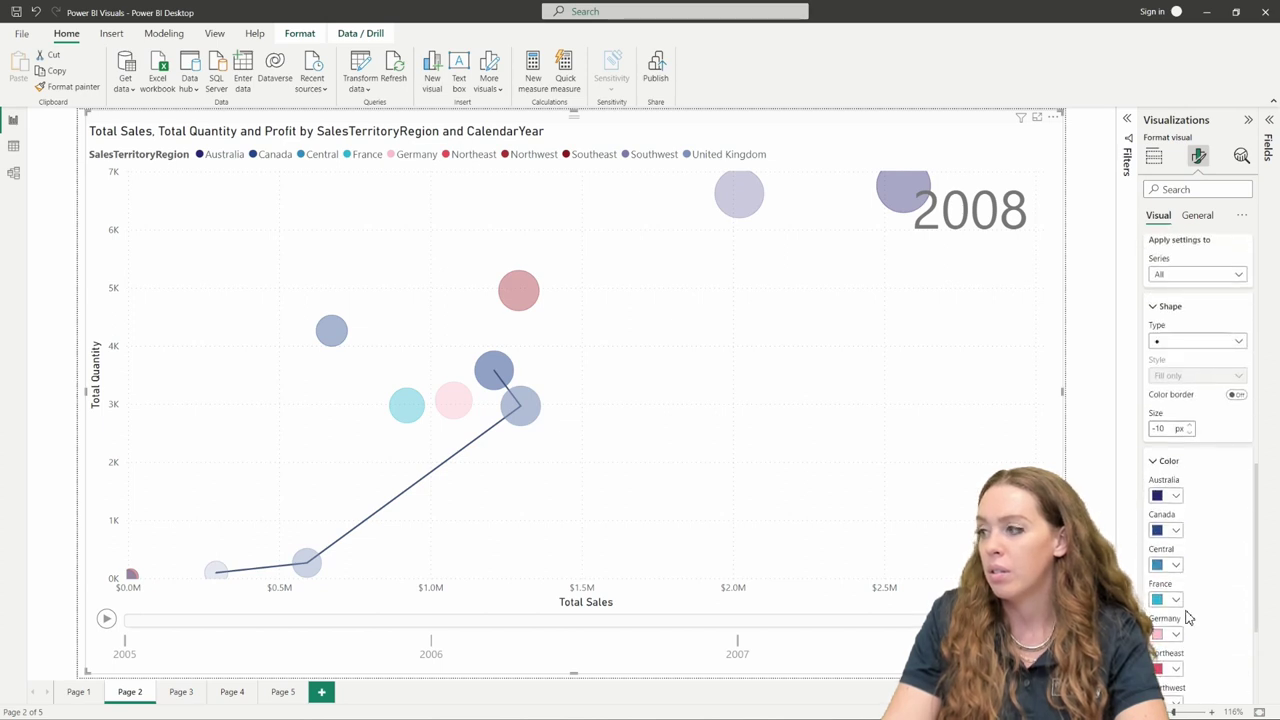
scroll(1188, 615, up, 1)
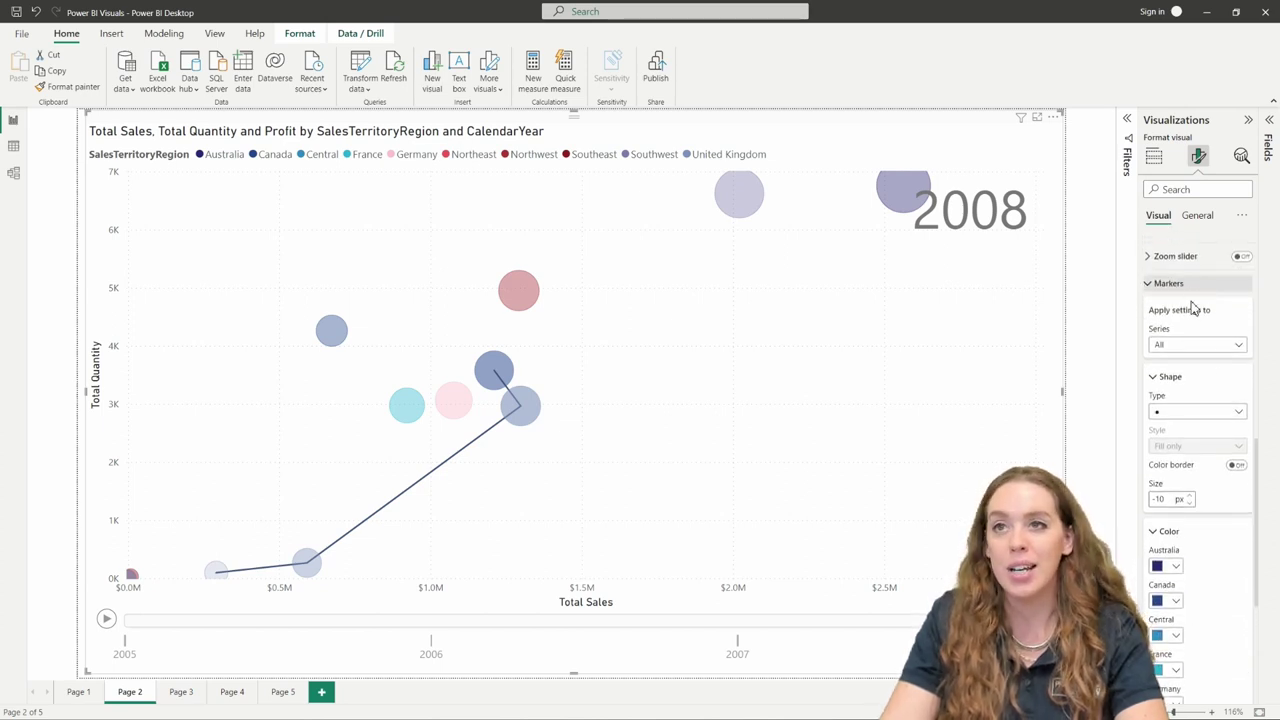
scroll(1190, 320, down, 4)
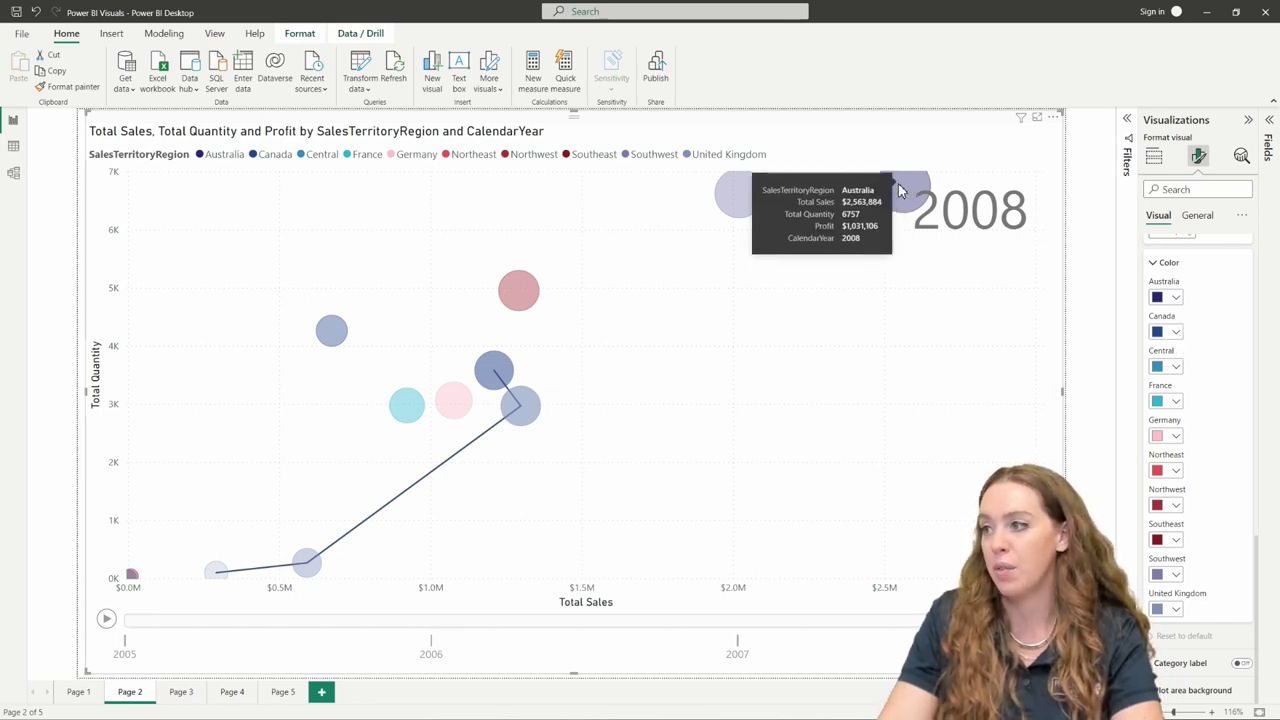
Clear the bubble selection and change the United Kingdom marker color to a red shade
mouse_move(736, 197)
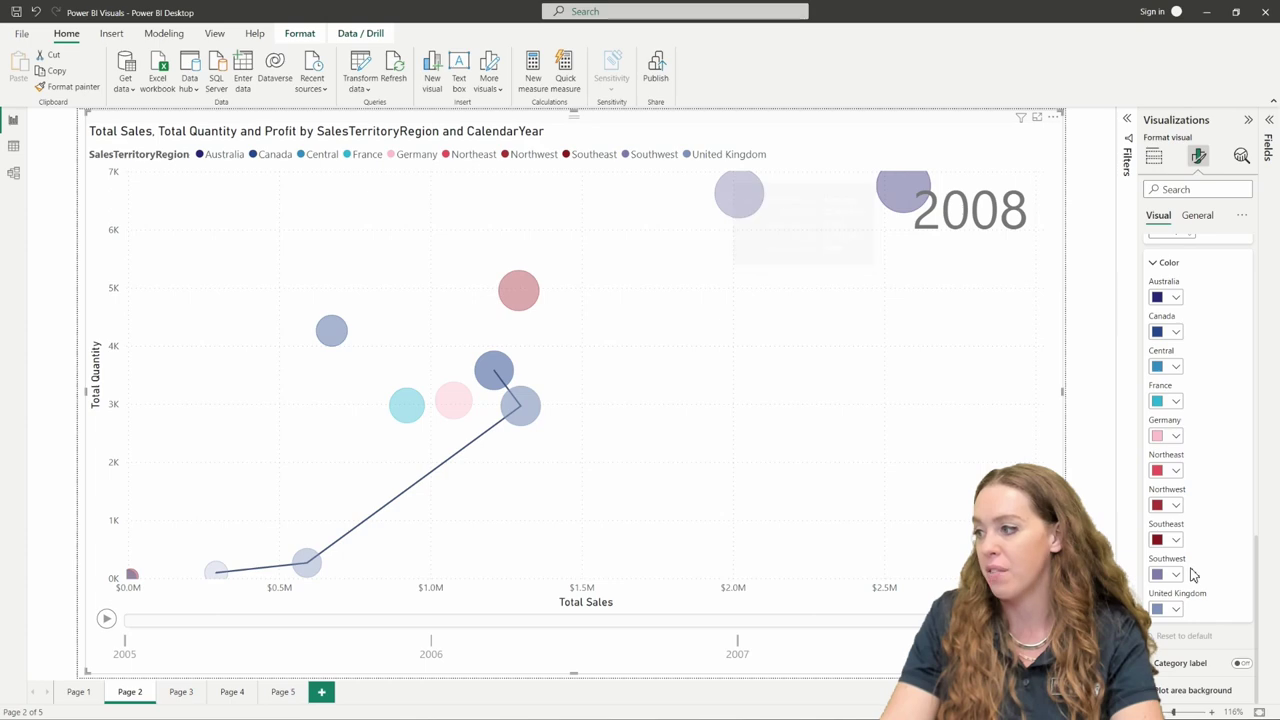
click(900, 463)
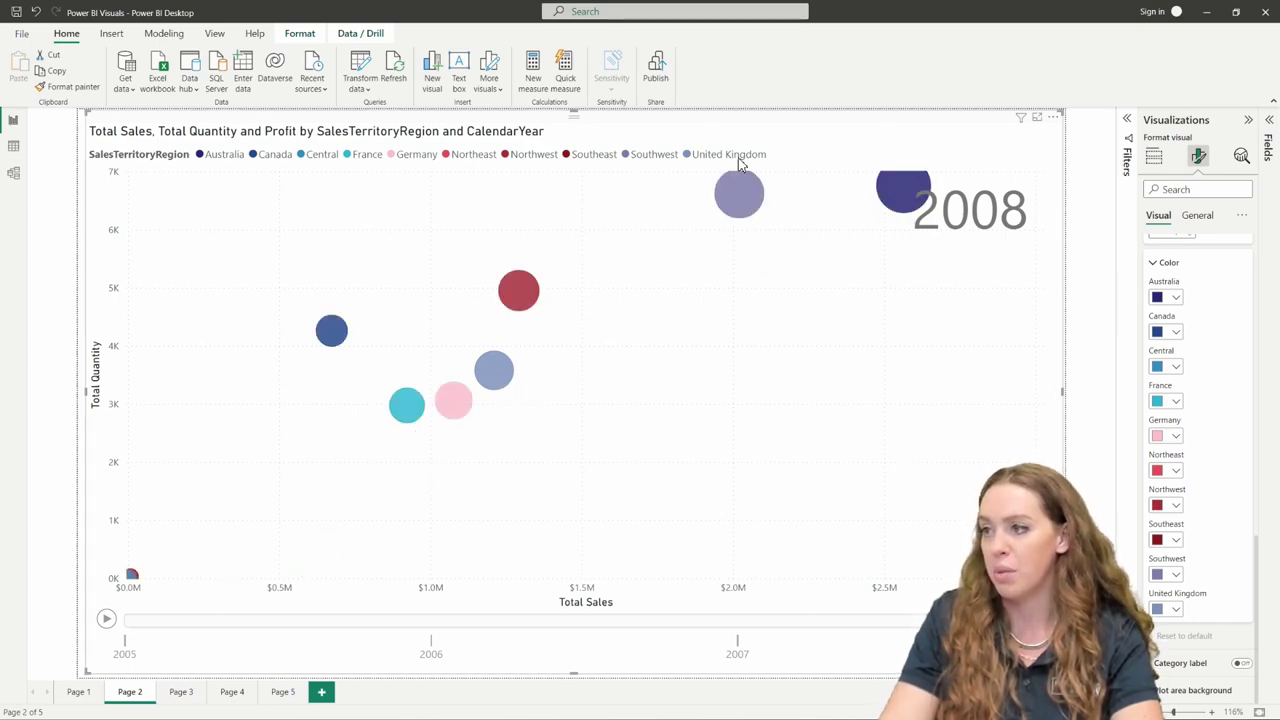
mouse_move(505, 367)
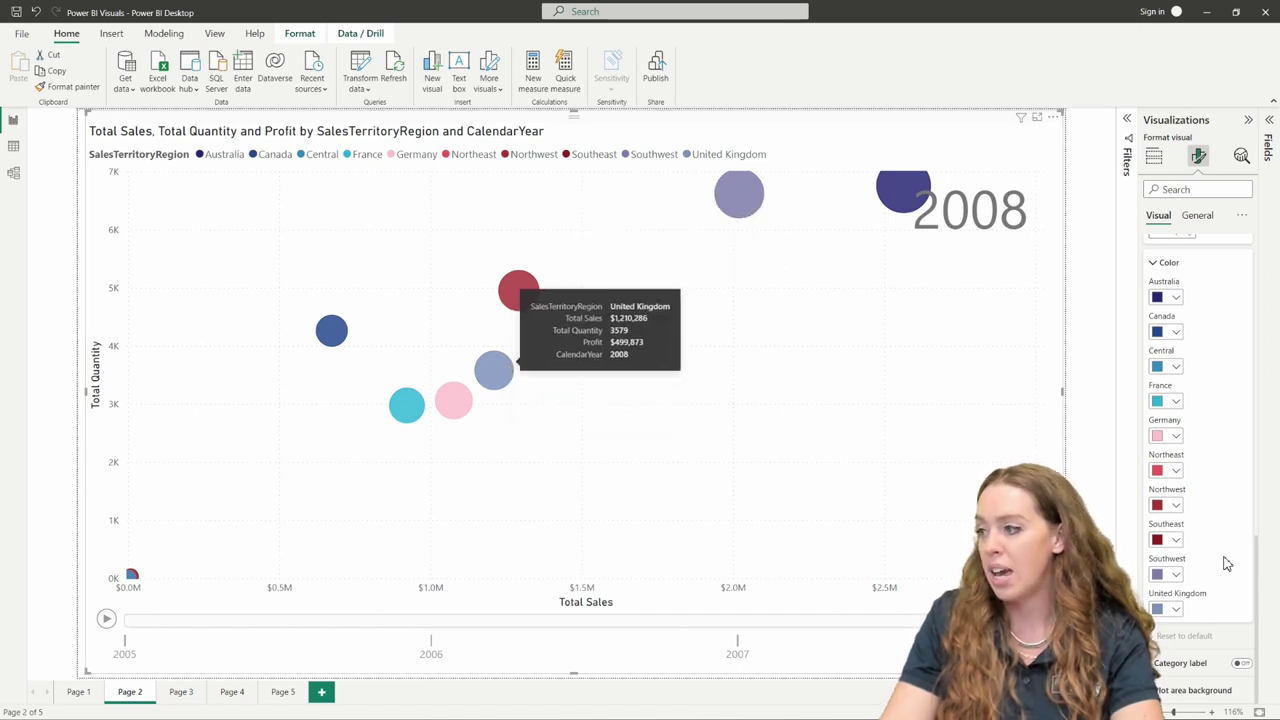
click(1177, 610)
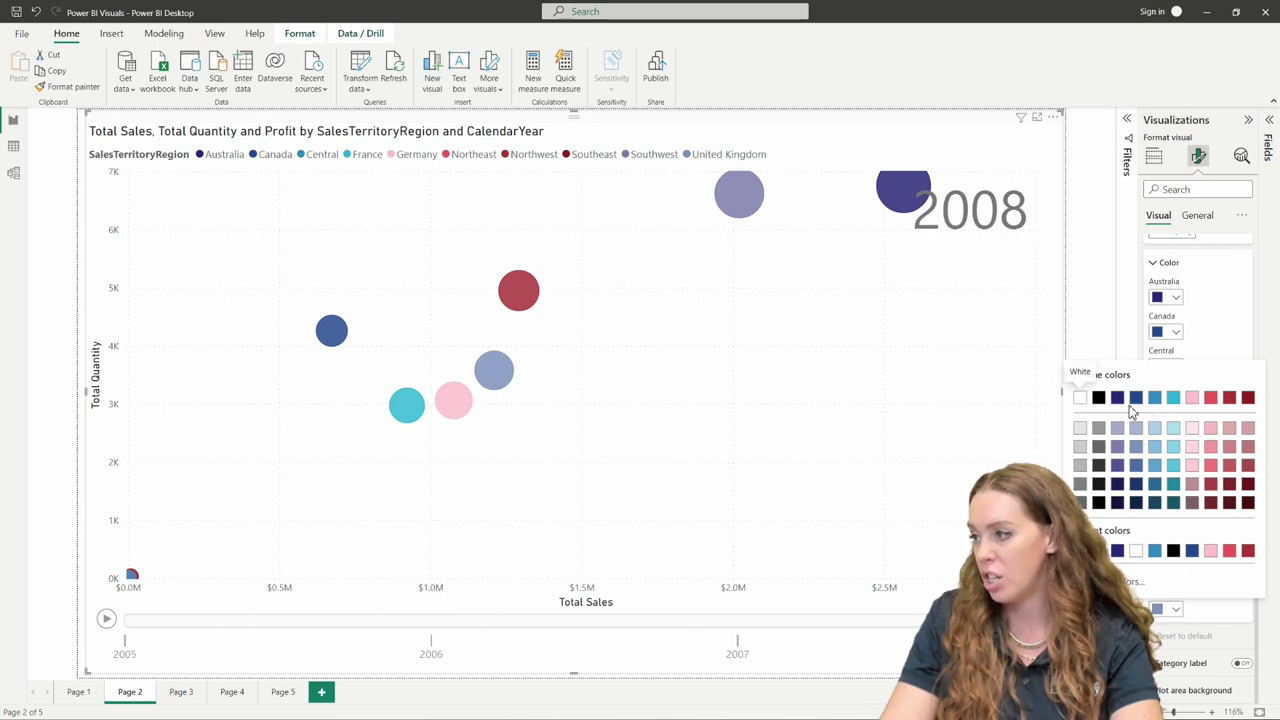
click(1231, 466)
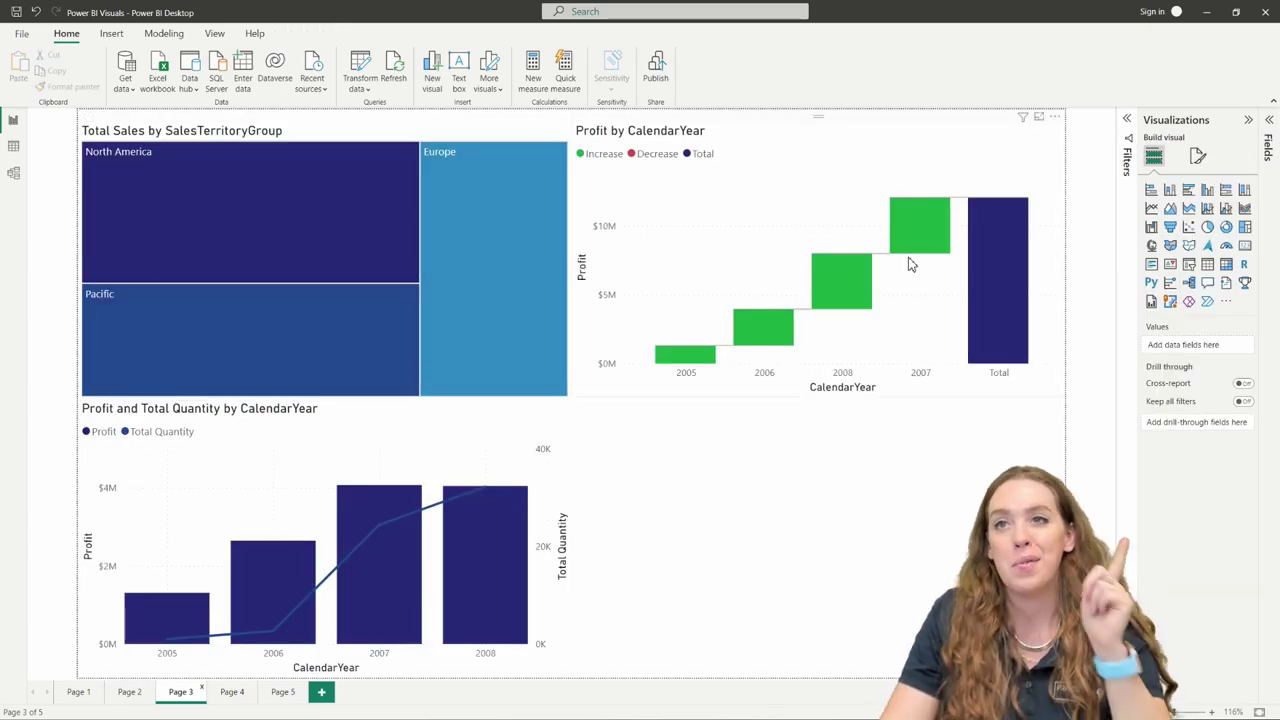
View the Page 3 Total Sales treemap at the SalesTerritoryRegion level and return it to SalesTerritoryGroup
click(455, 137)
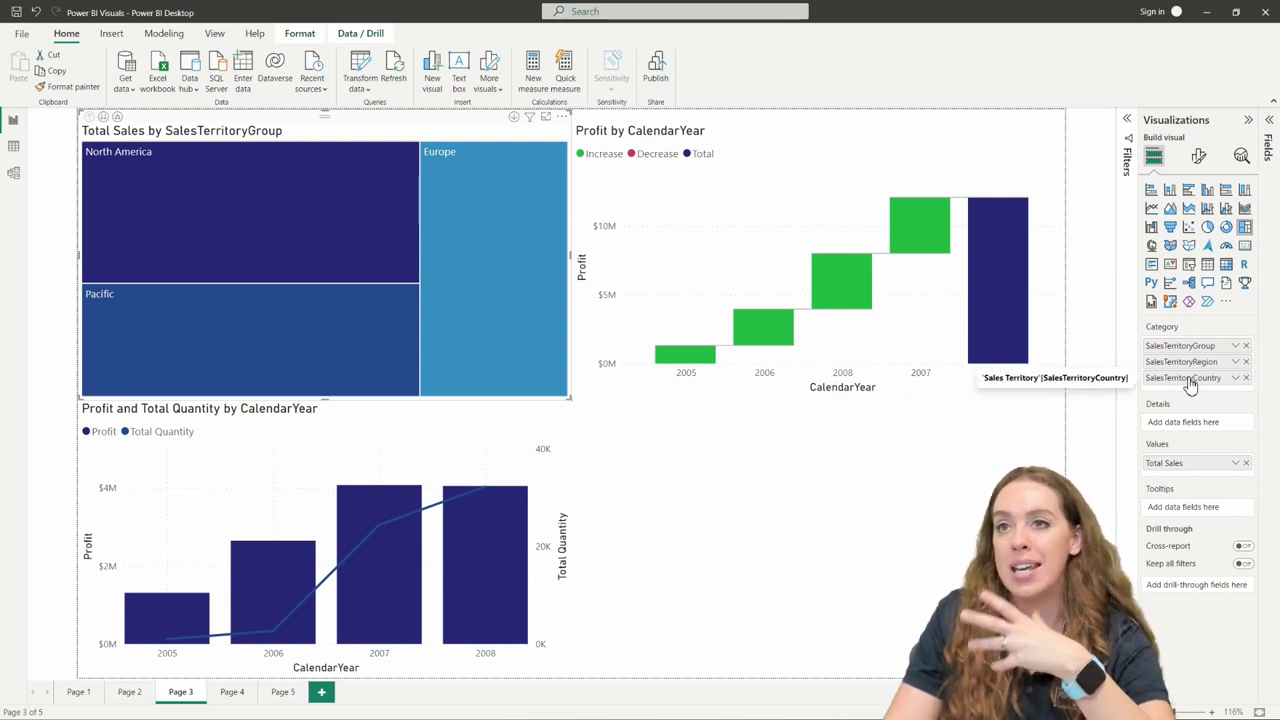
click(104, 117)
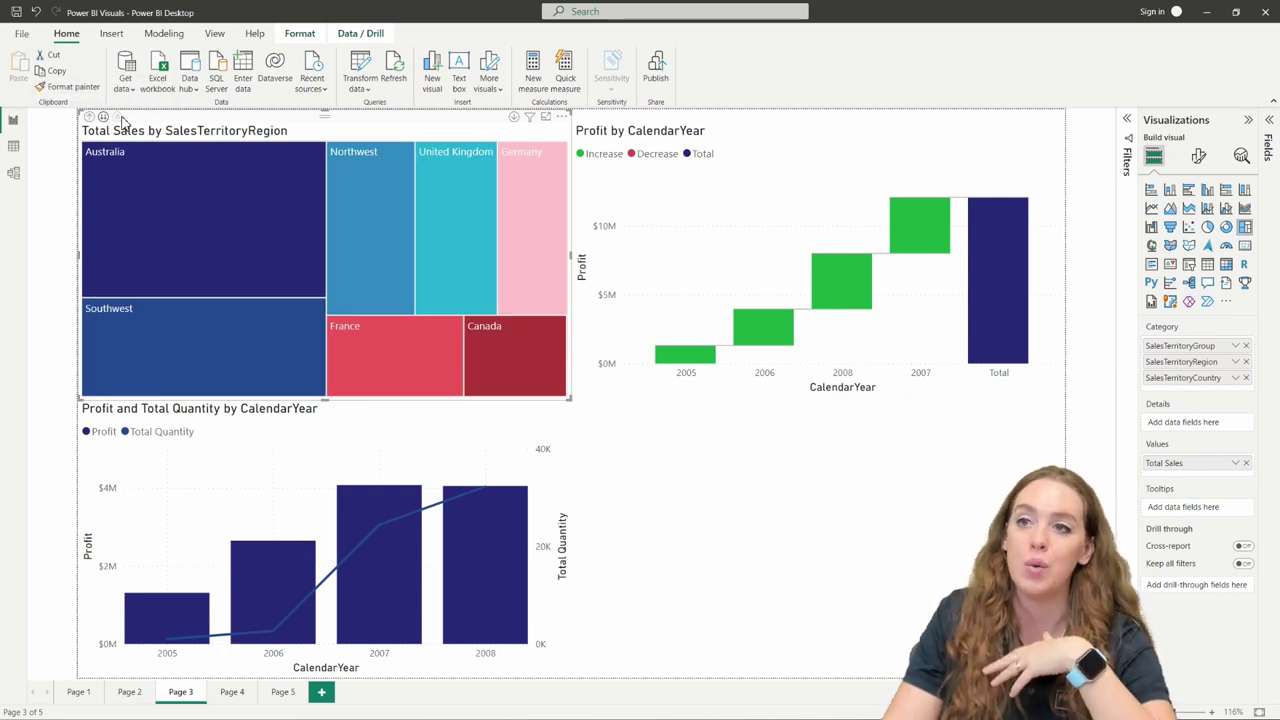
click(89, 119)
Enable drill-down on the treemap, drill into North America, drill back up and disable the drill-down mode
click(515, 116)
click(246, 184)
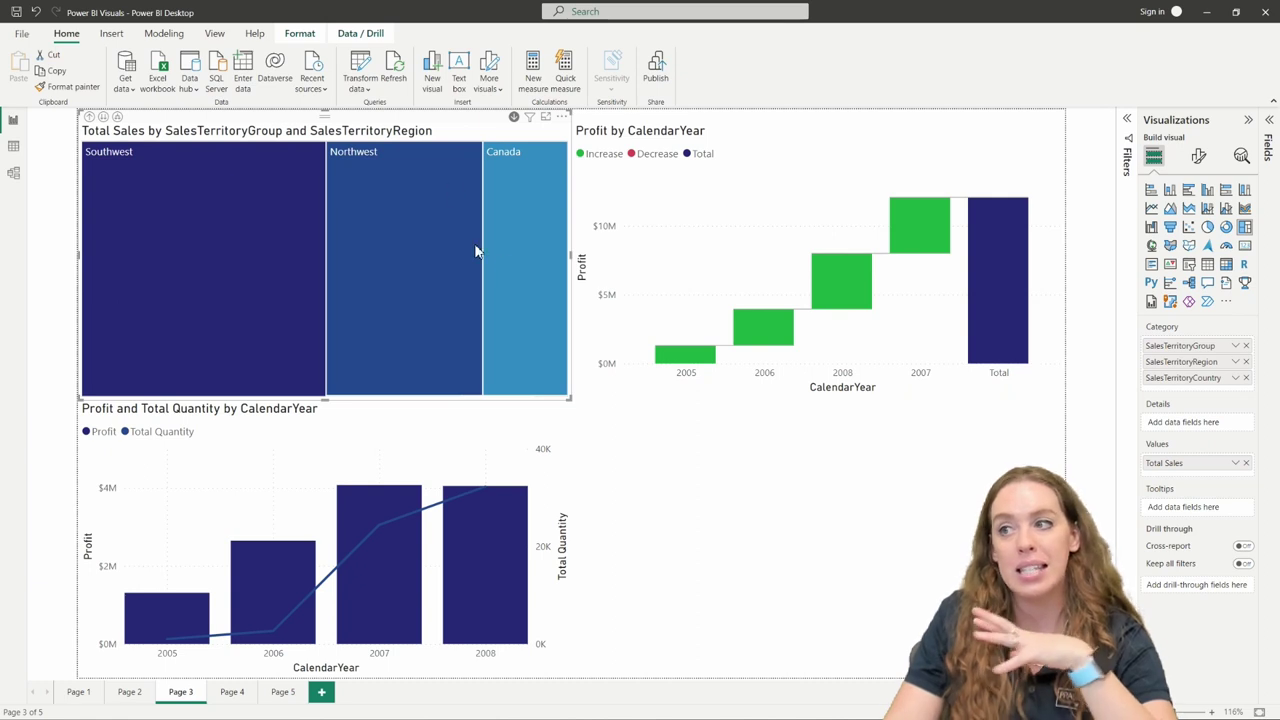
click(89, 117)
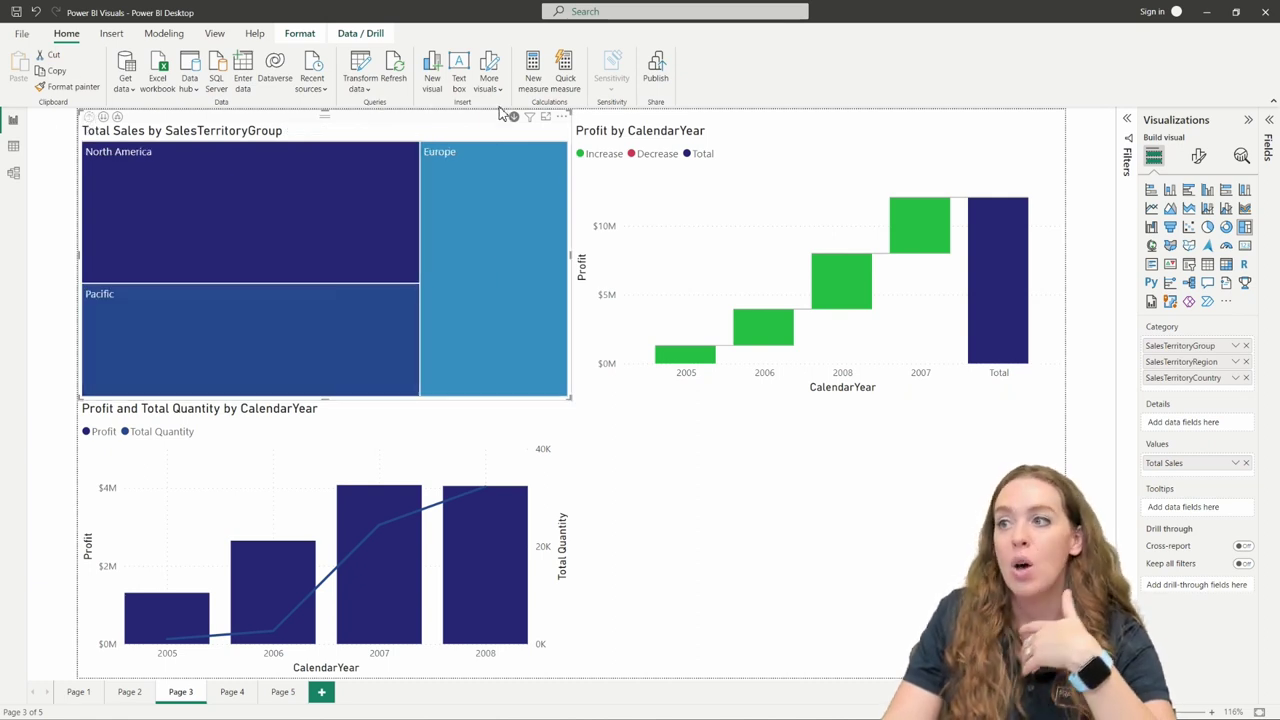
click(515, 117)
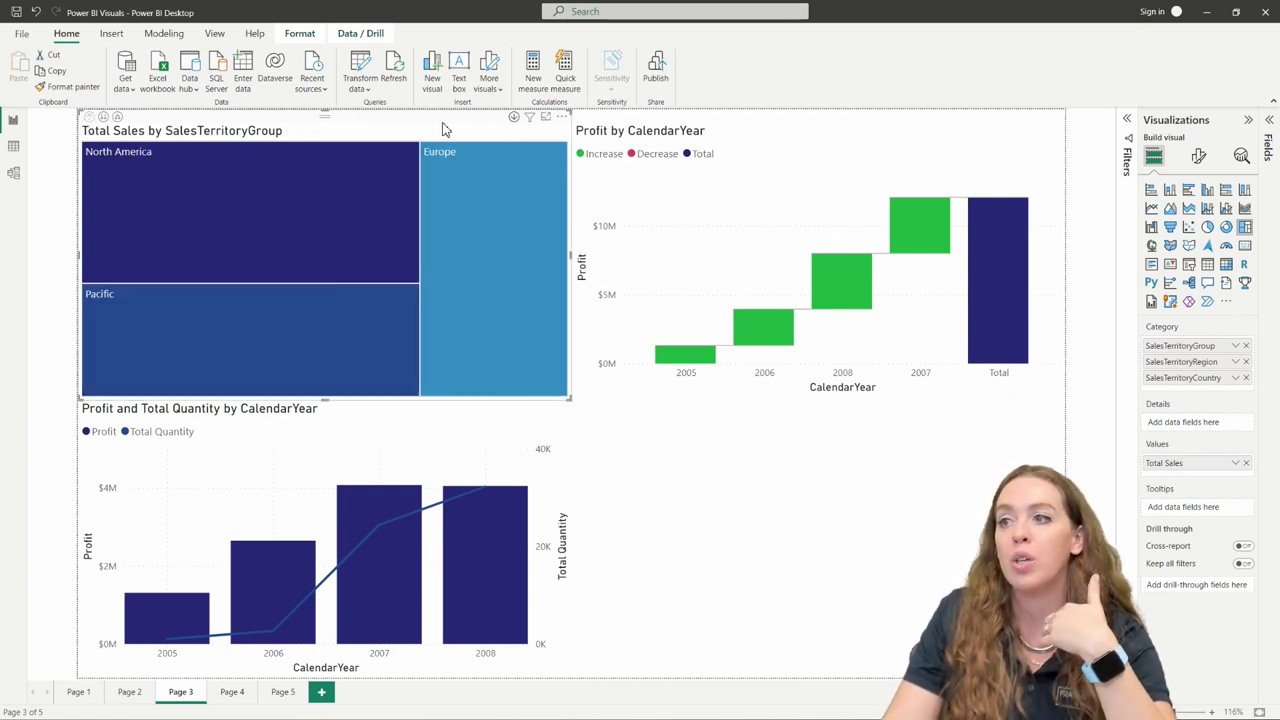
Move the whole Total Sales treemap down its hierarchy through SalesTerritoryRegion to the SalesTerritoryCountry level
click(103, 117)
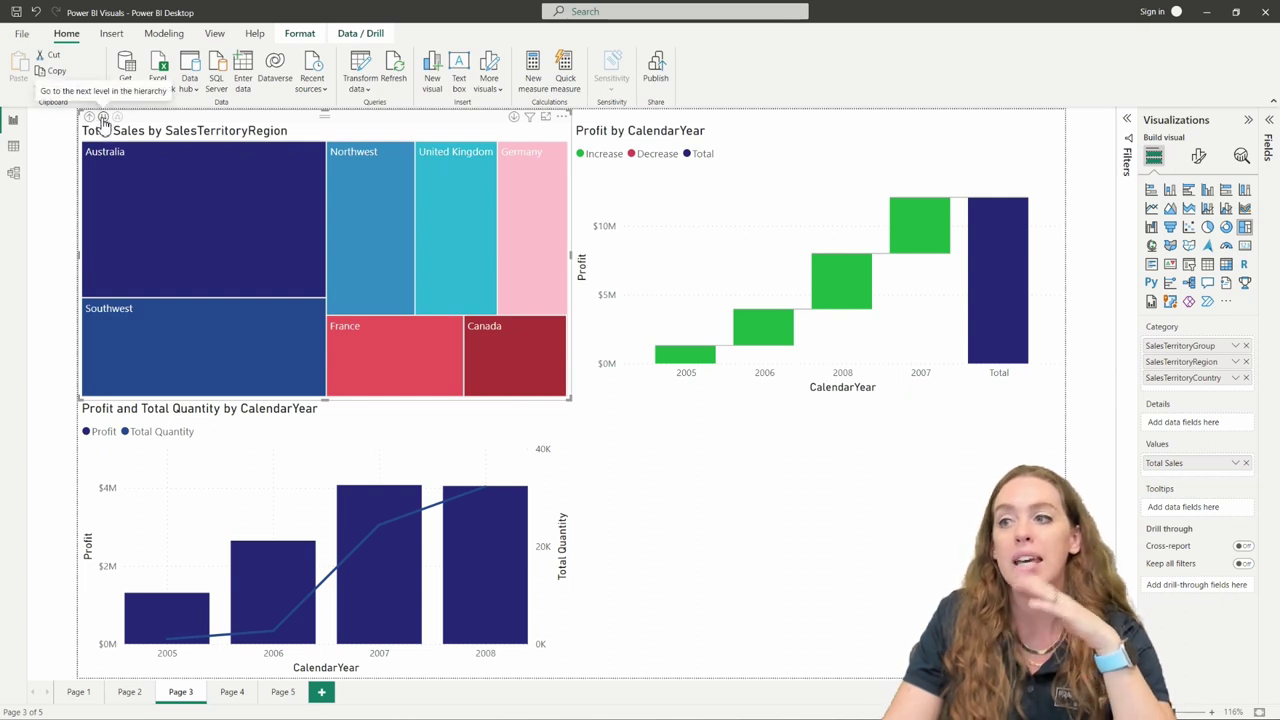
click(103, 117)
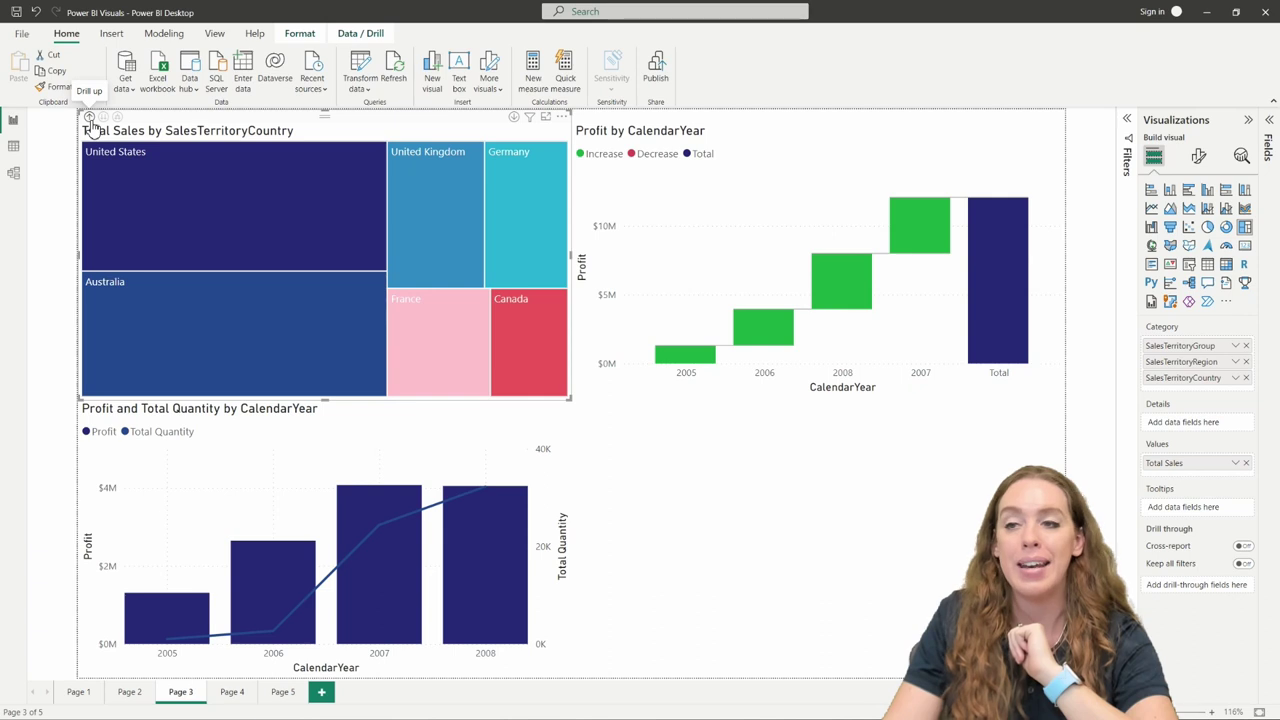
Drill the treemap back up to SalesTerritoryGroup and move SalesTerritoryCountry from its Category to its Details
click(89, 117)
click(89, 117)
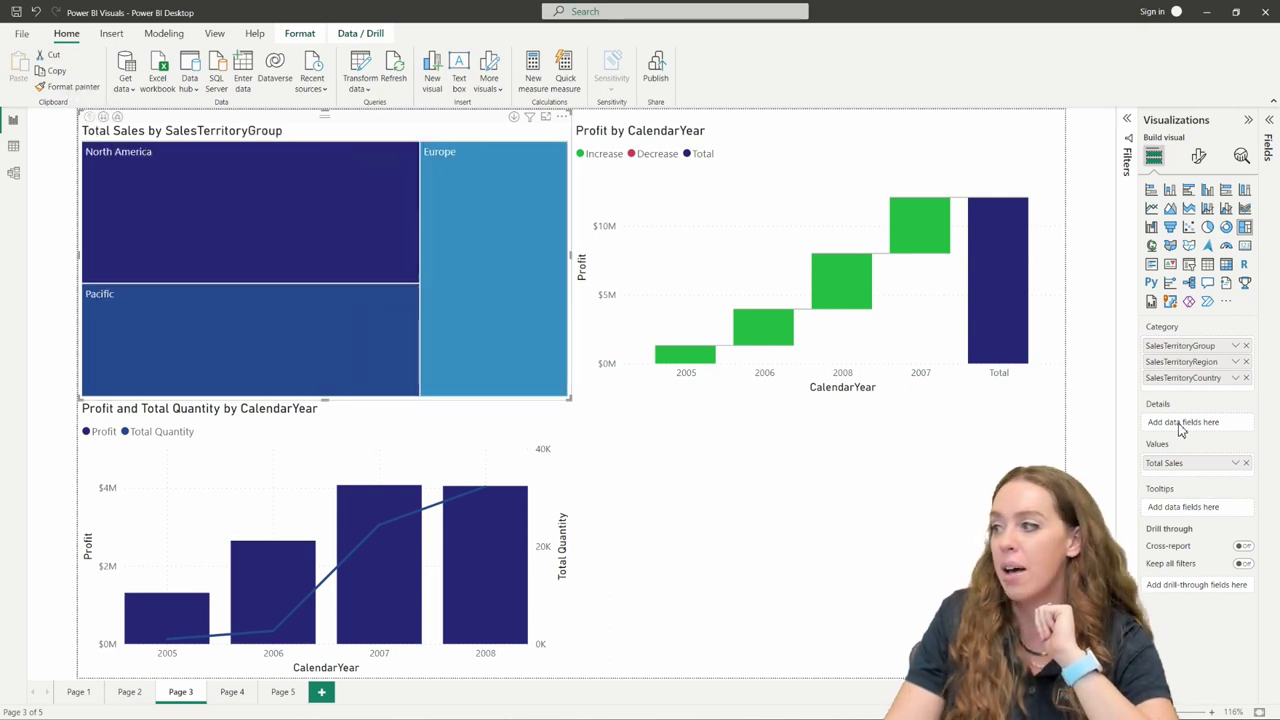
drag(1180, 385, 1174, 421)
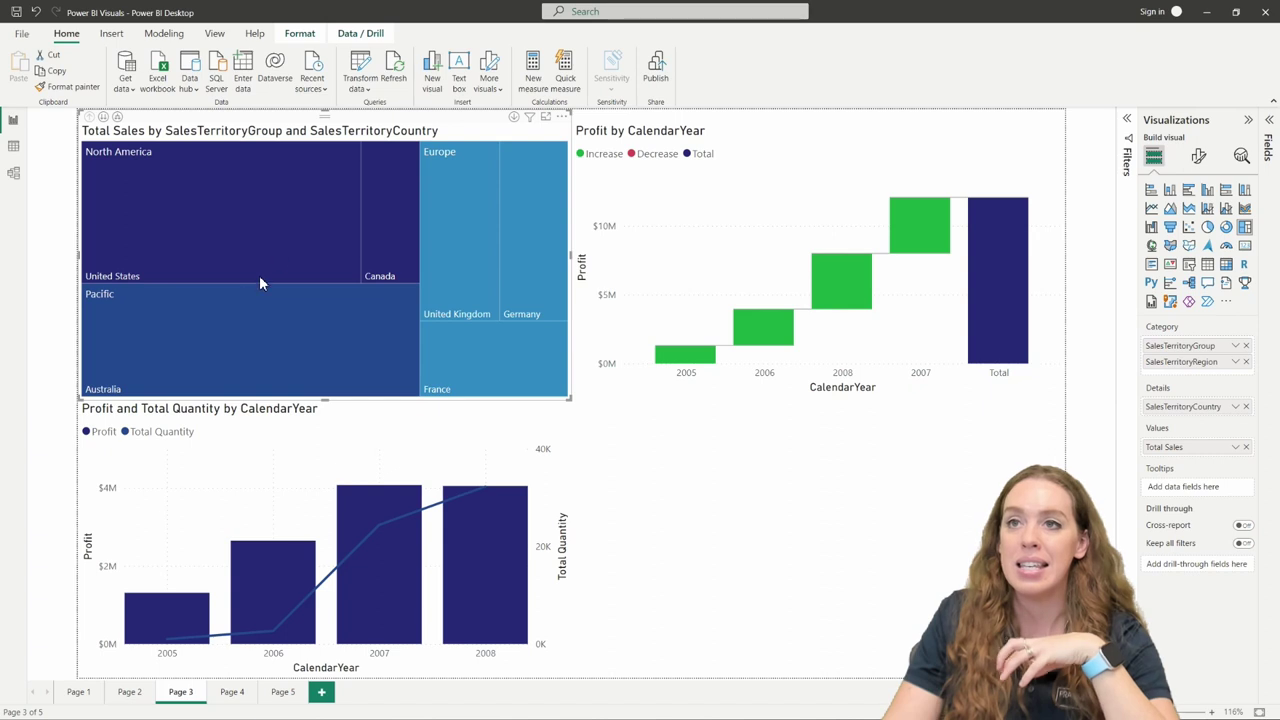
Examine the treemap's color, category label and general formatting options
click(1200, 160)
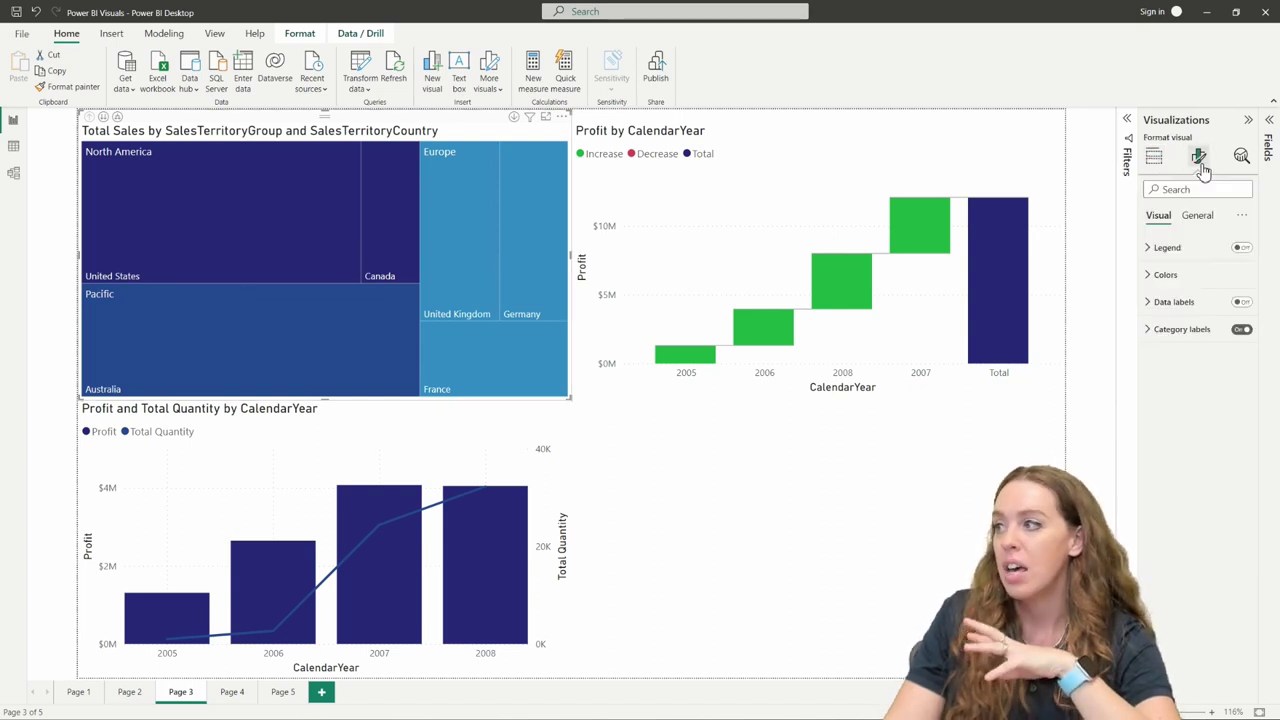
click(1146, 275)
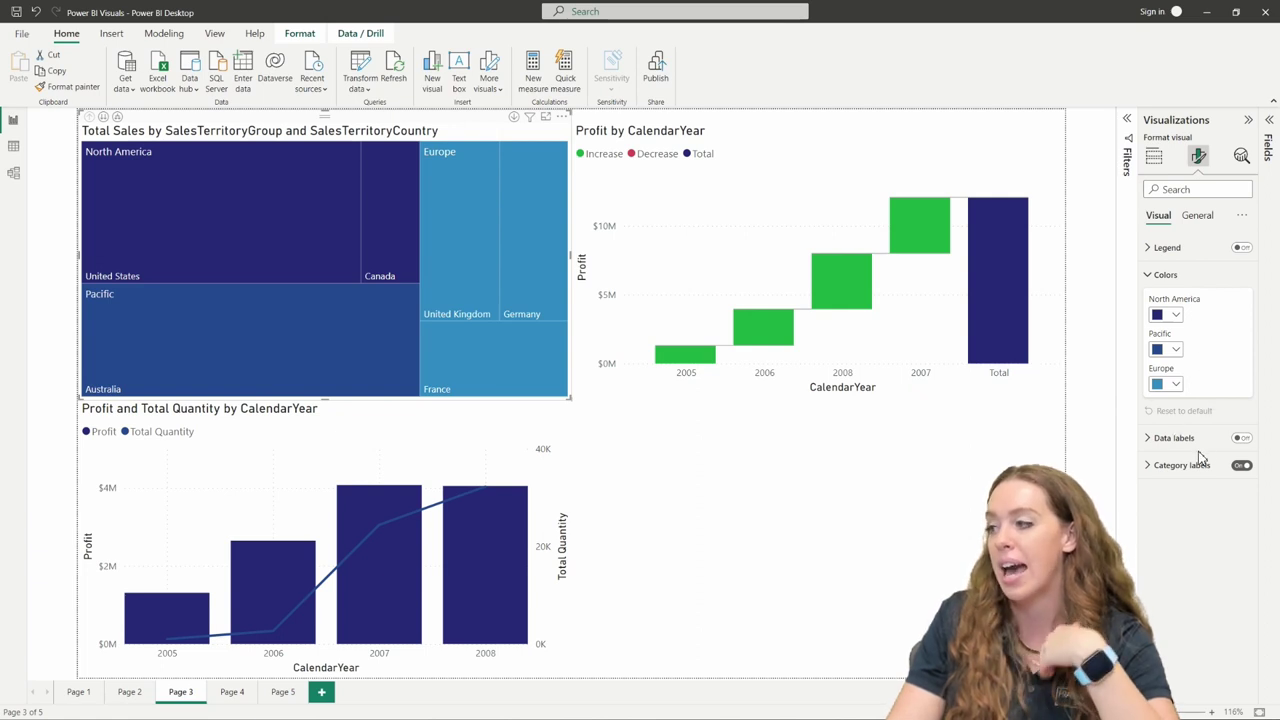
click(1162, 468)
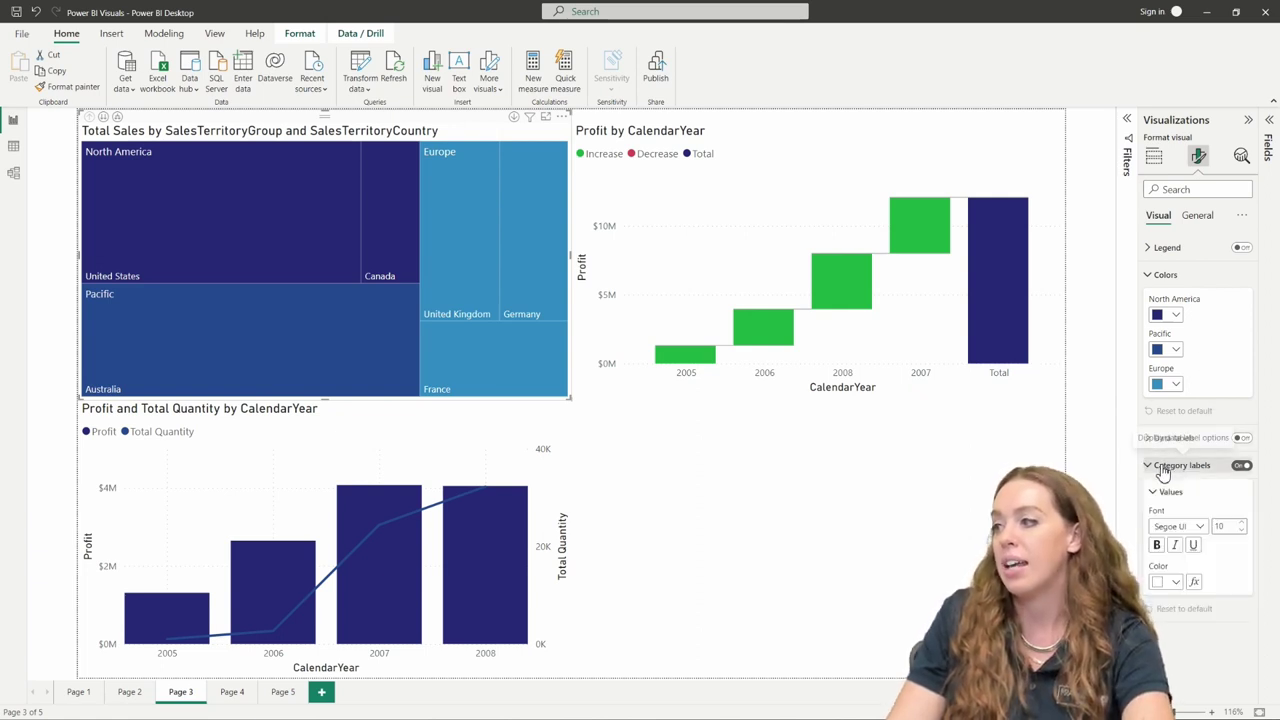
click(1164, 468)
click(1192, 217)
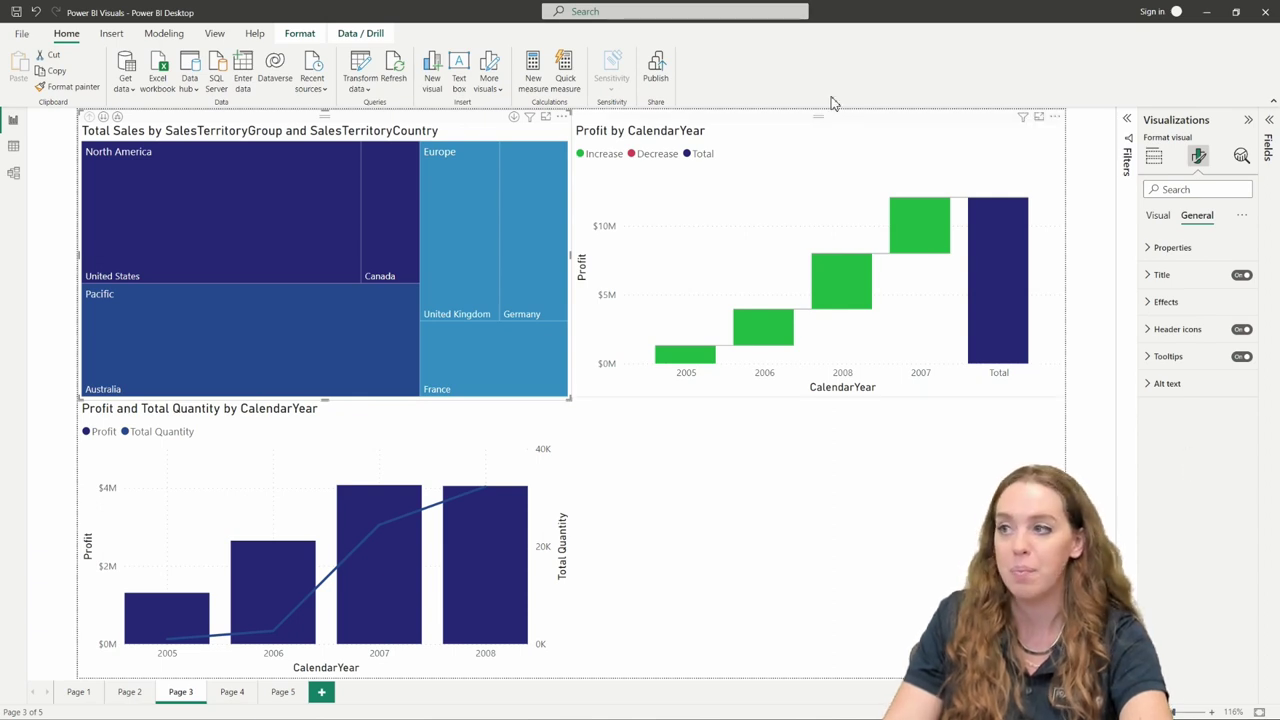
Sort the Profit by CalendarYear waterfall chart in descending order by Profit, then sort it by CalendarYear
click(833, 141)
click(1154, 156)
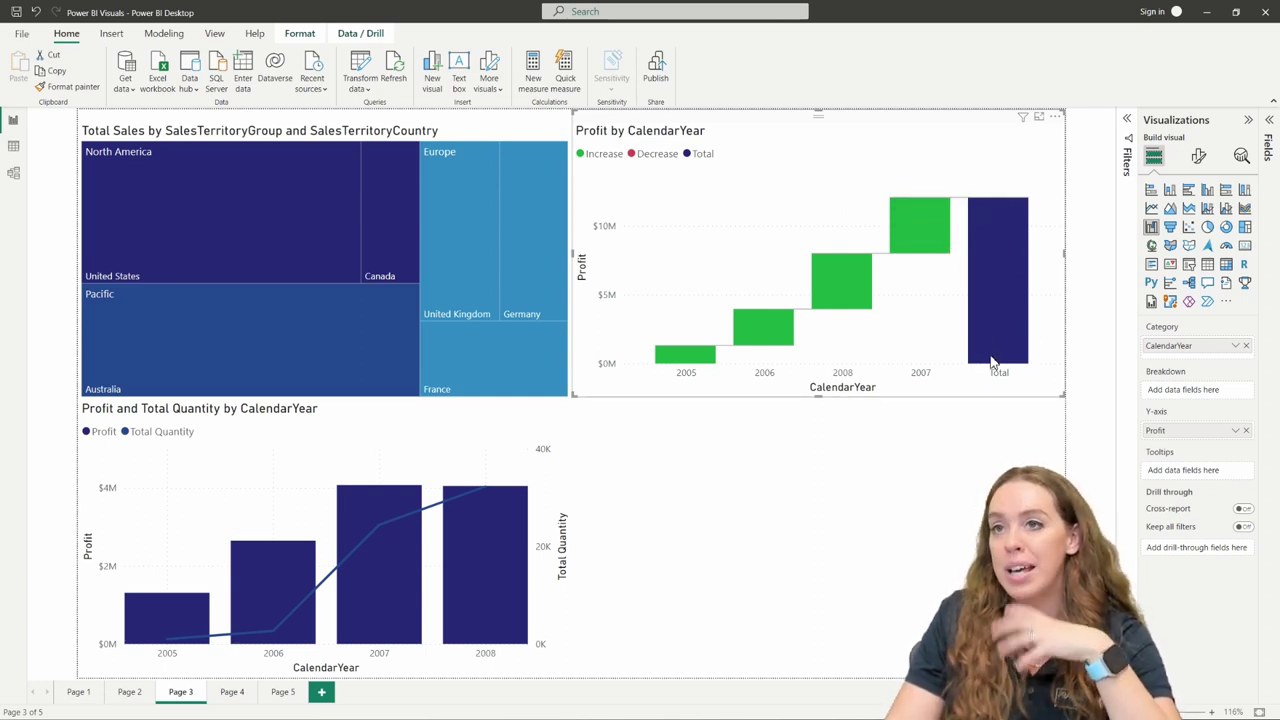
mouse_move(992, 362)
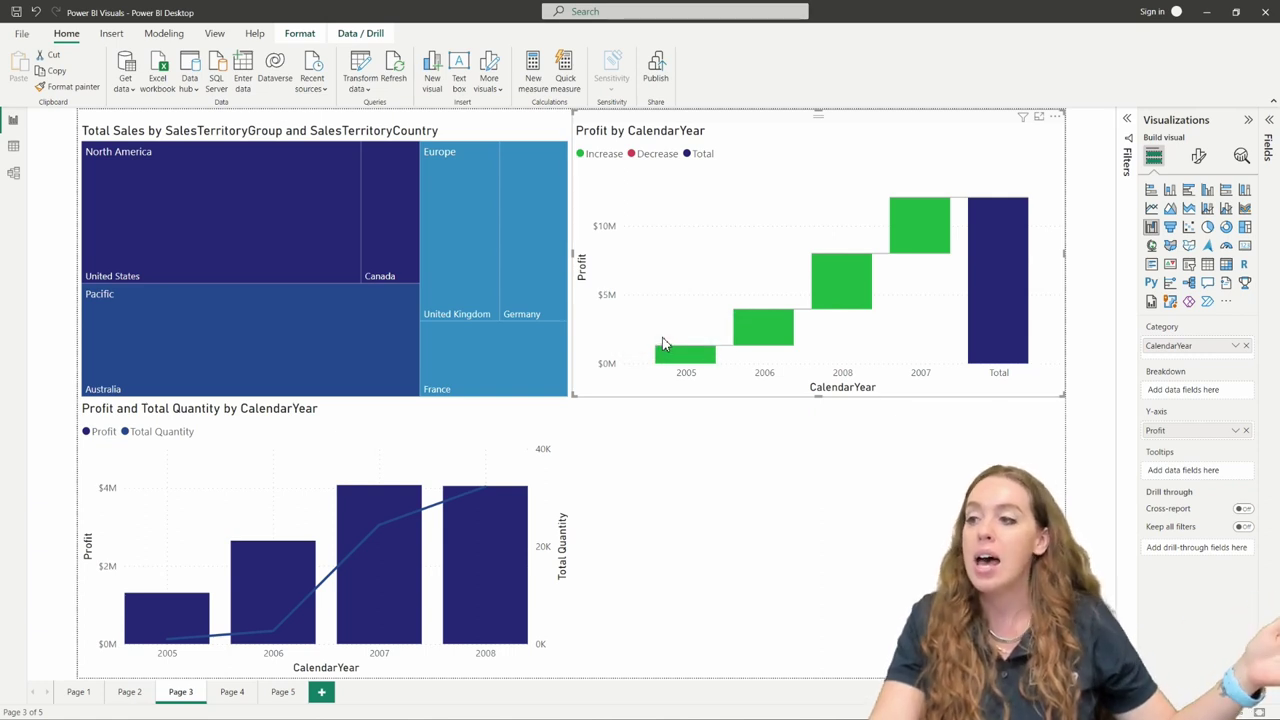
mouse_move(675, 345)
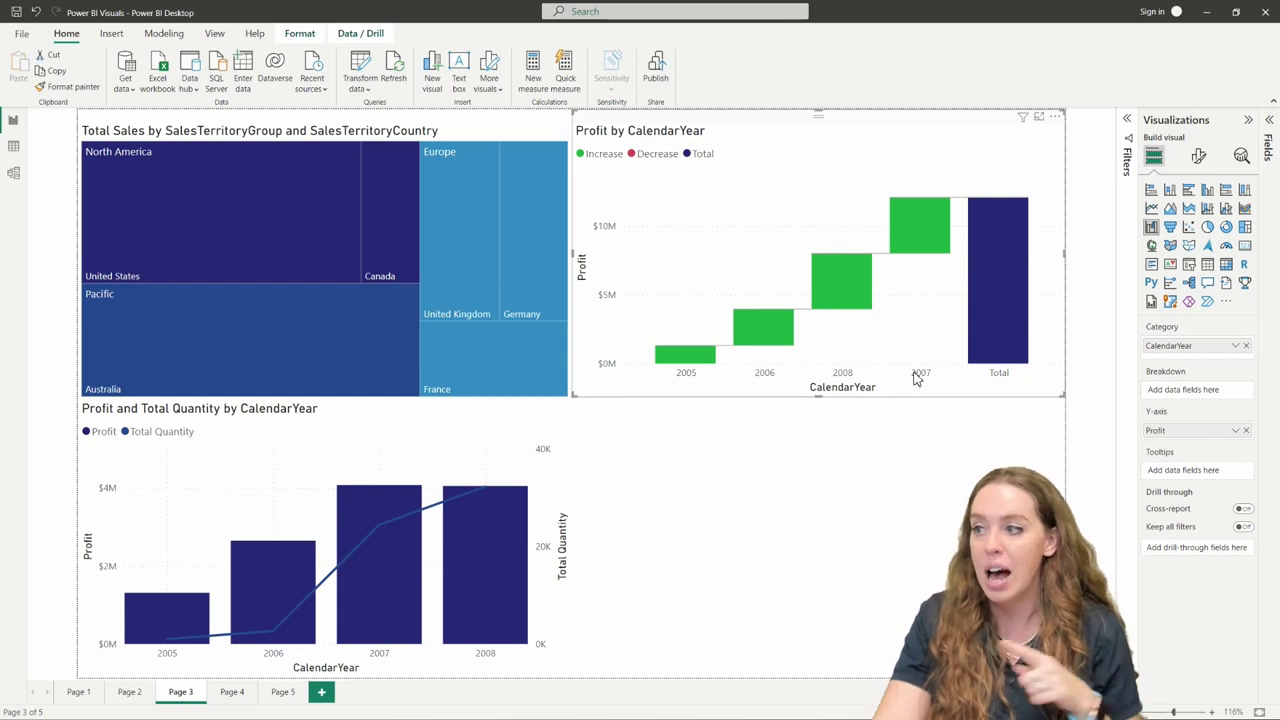
click(1056, 117)
mouse_move(1105, 203)
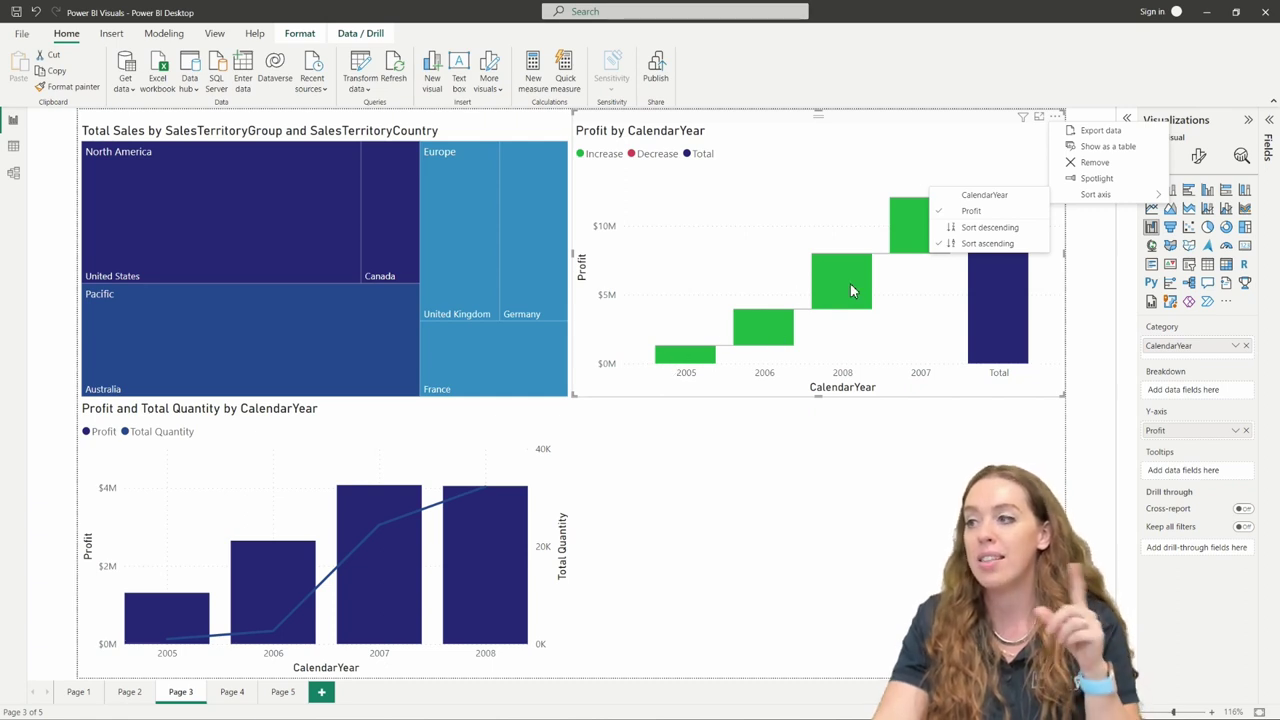
click(966, 228)
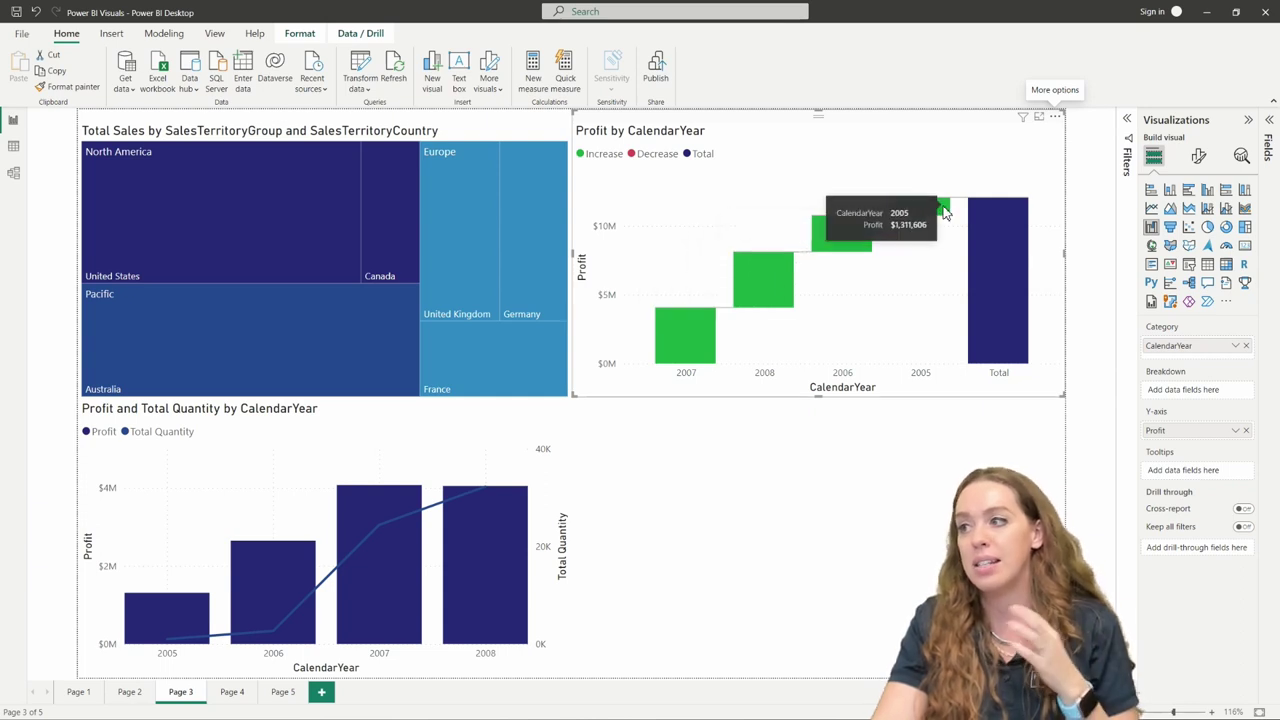
click(1055, 117)
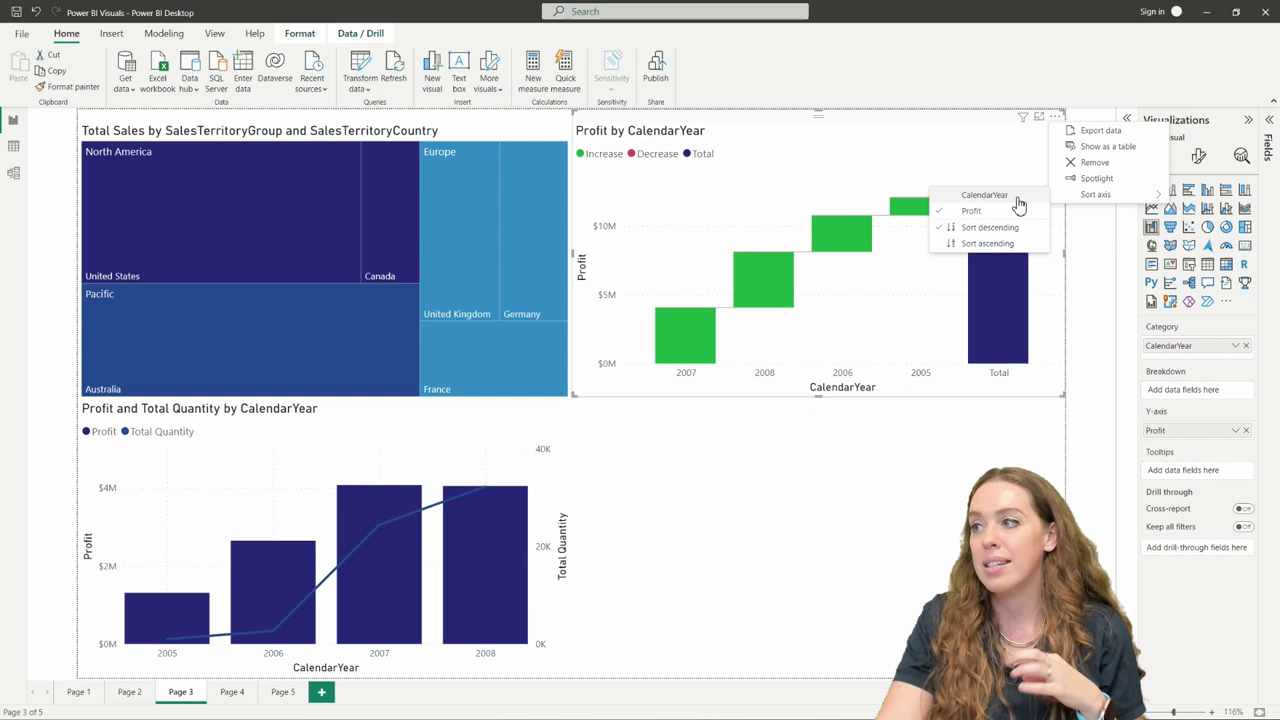
click(1018, 203)
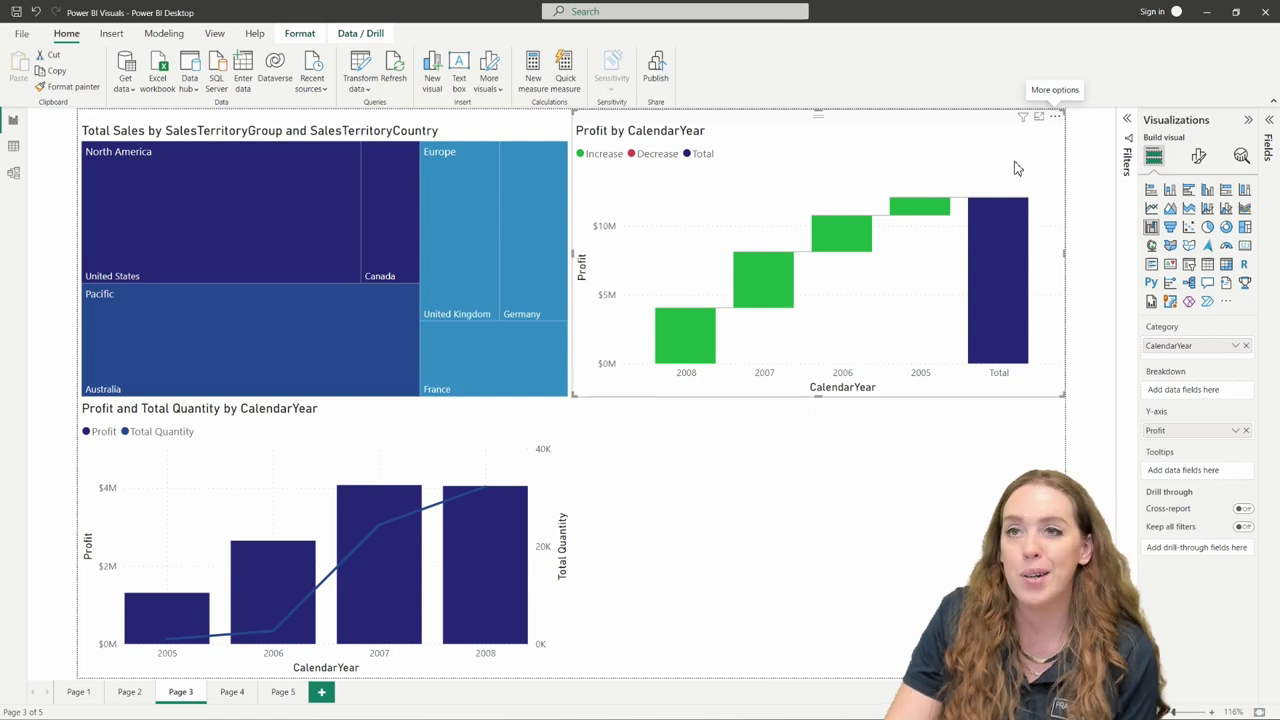
Review the waterfall chart's fields and visual formatting, turning its data labels on and back off
click(1199, 157)
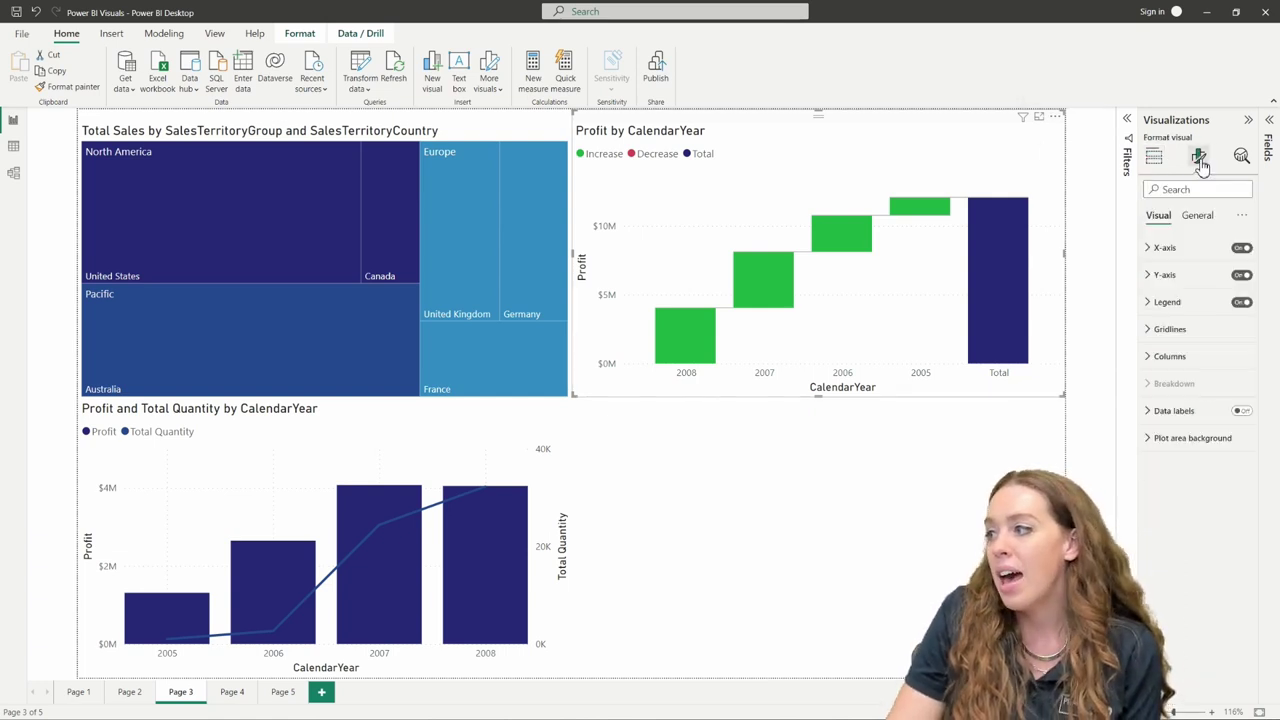
click(1155, 160)
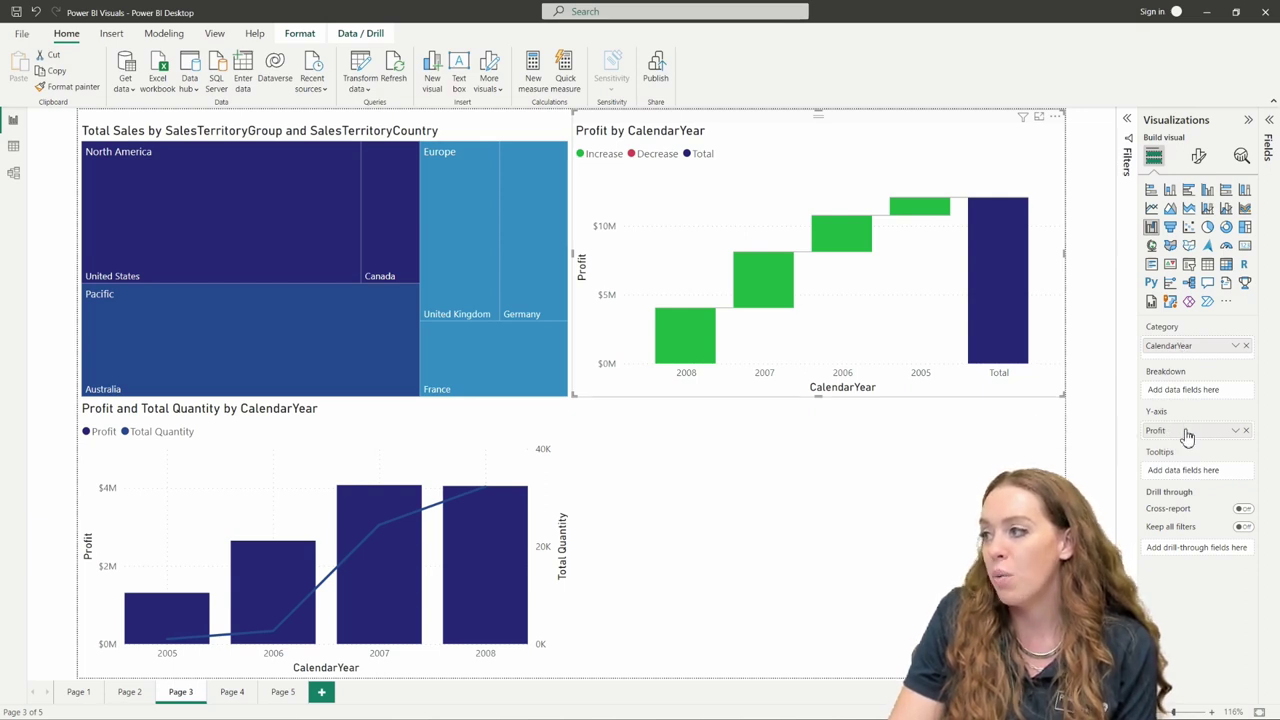
click(1198, 157)
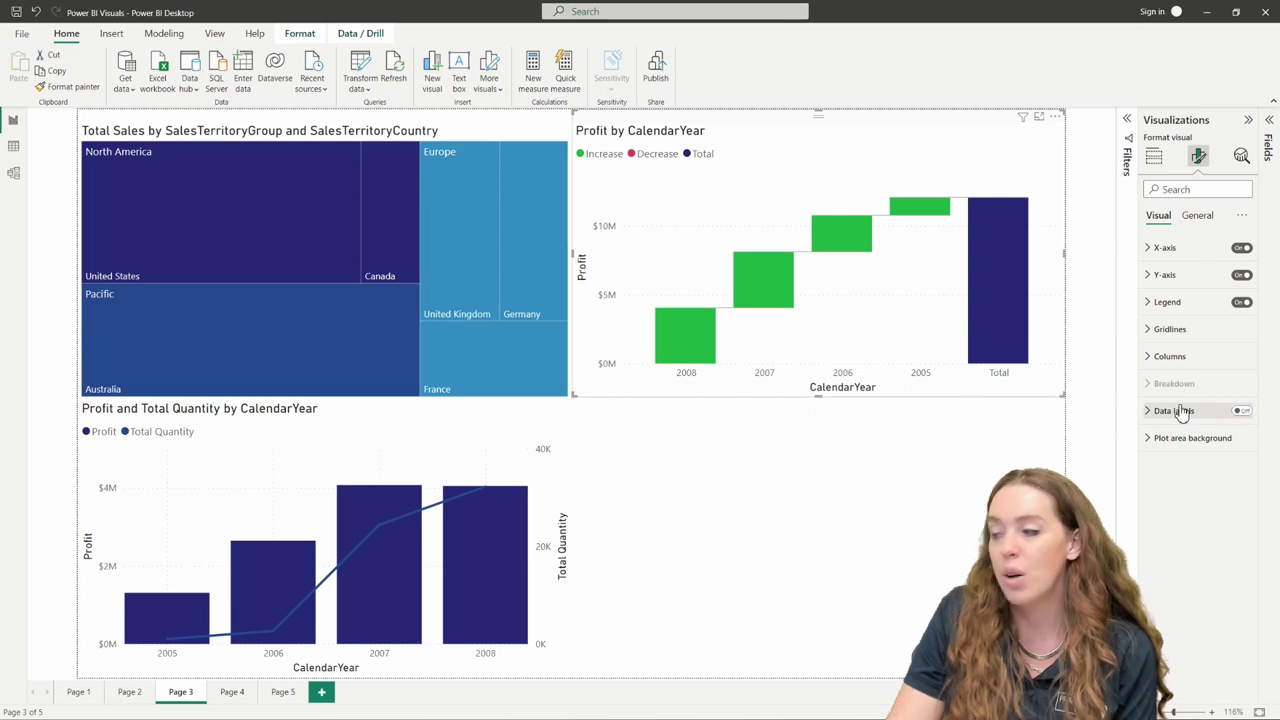
click(1240, 410)
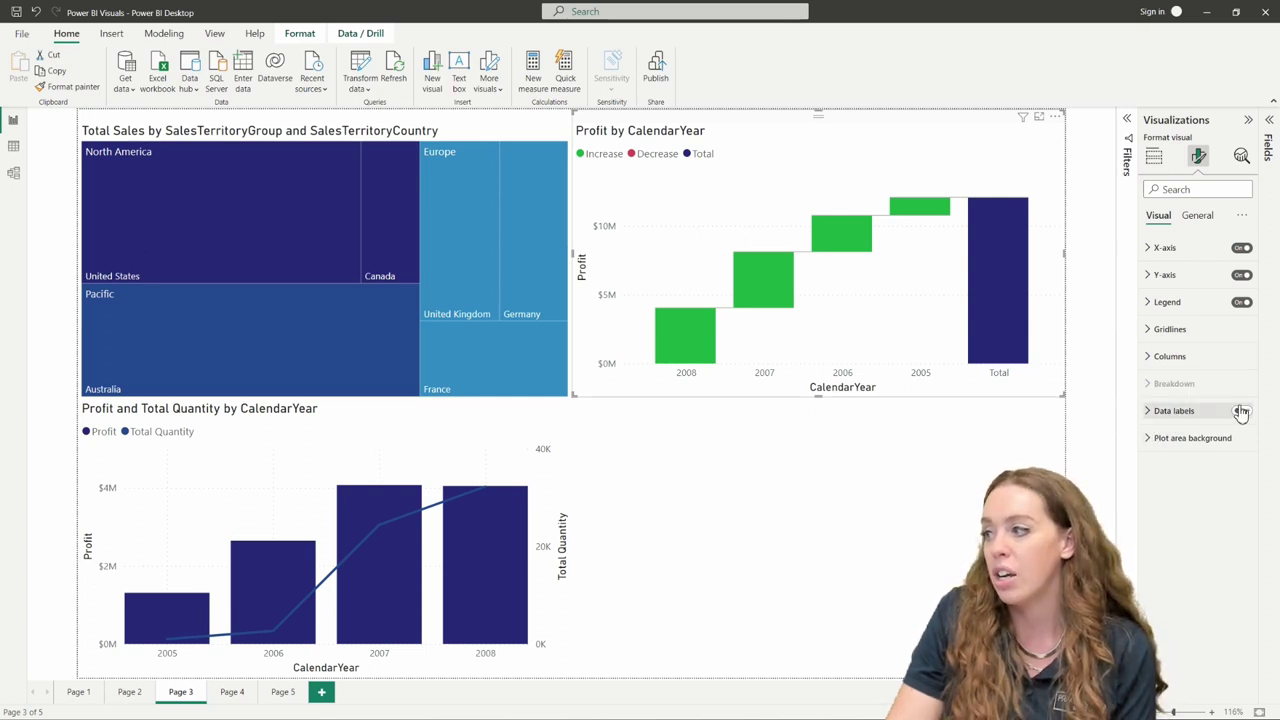
click(1241, 411)
click(1241, 411)
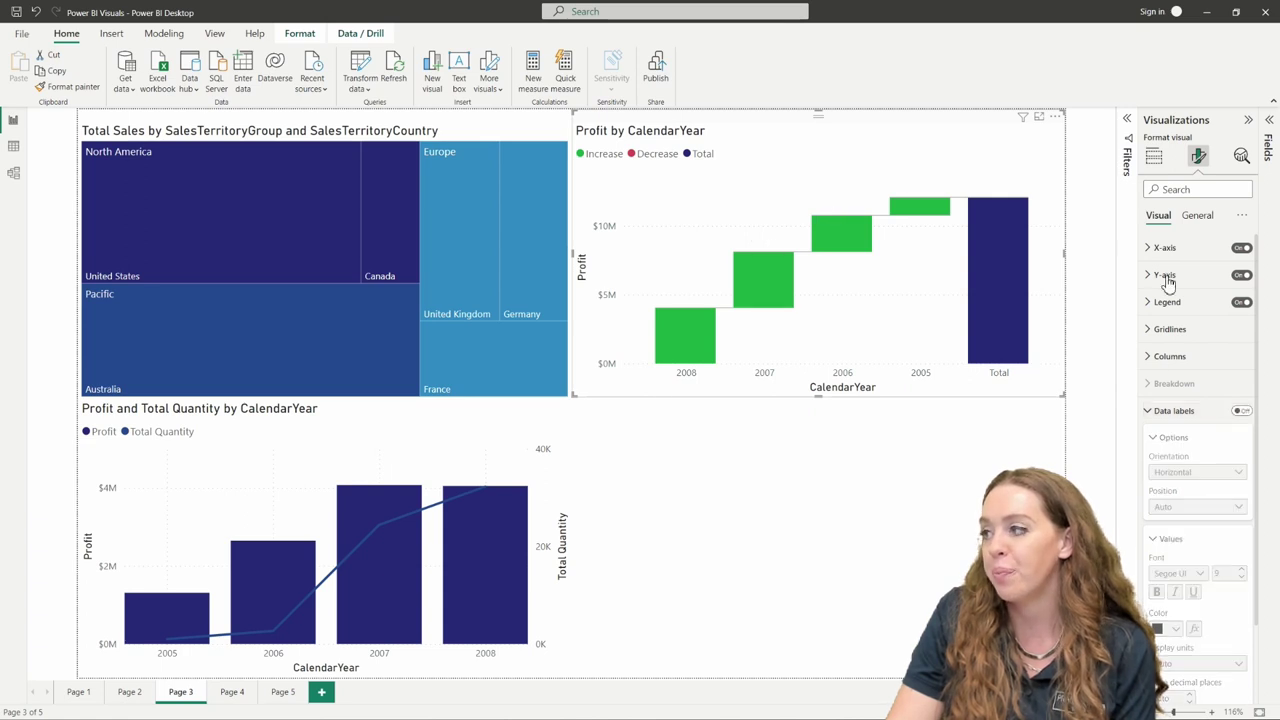
Hide the waterfall chart's title and show it again
click(1197, 215)
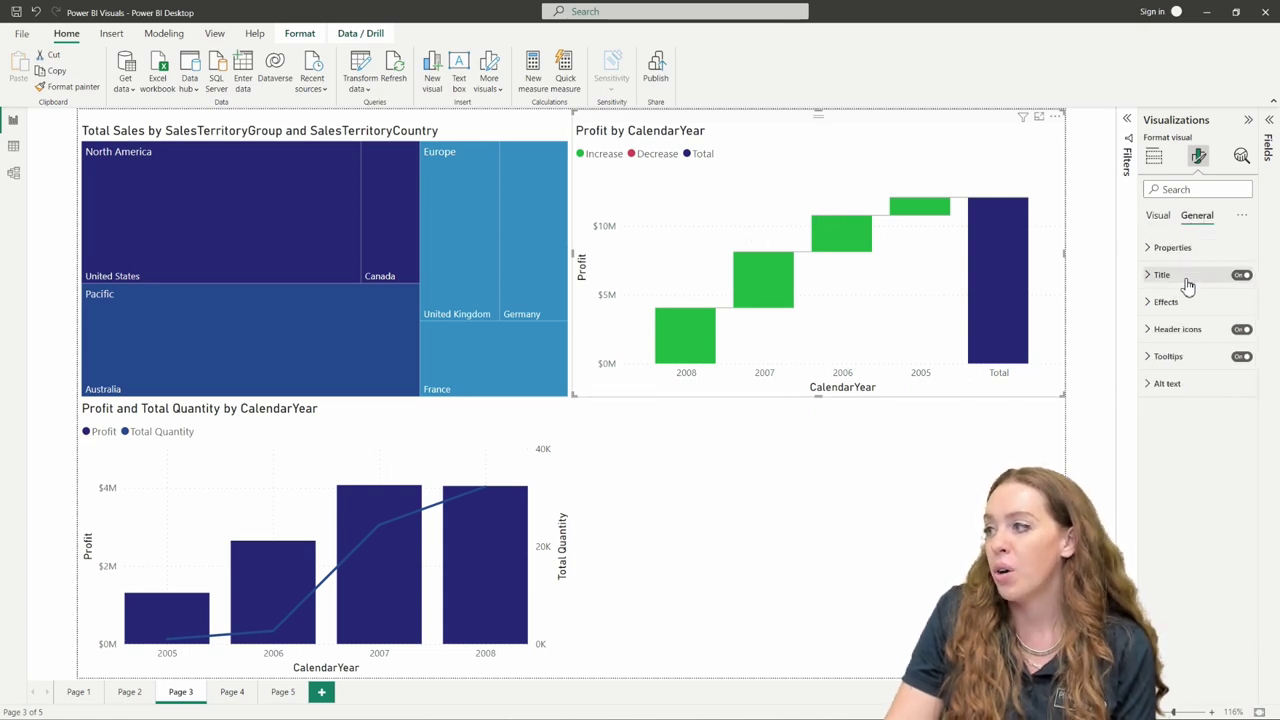
click(1241, 276)
click(1242, 276)
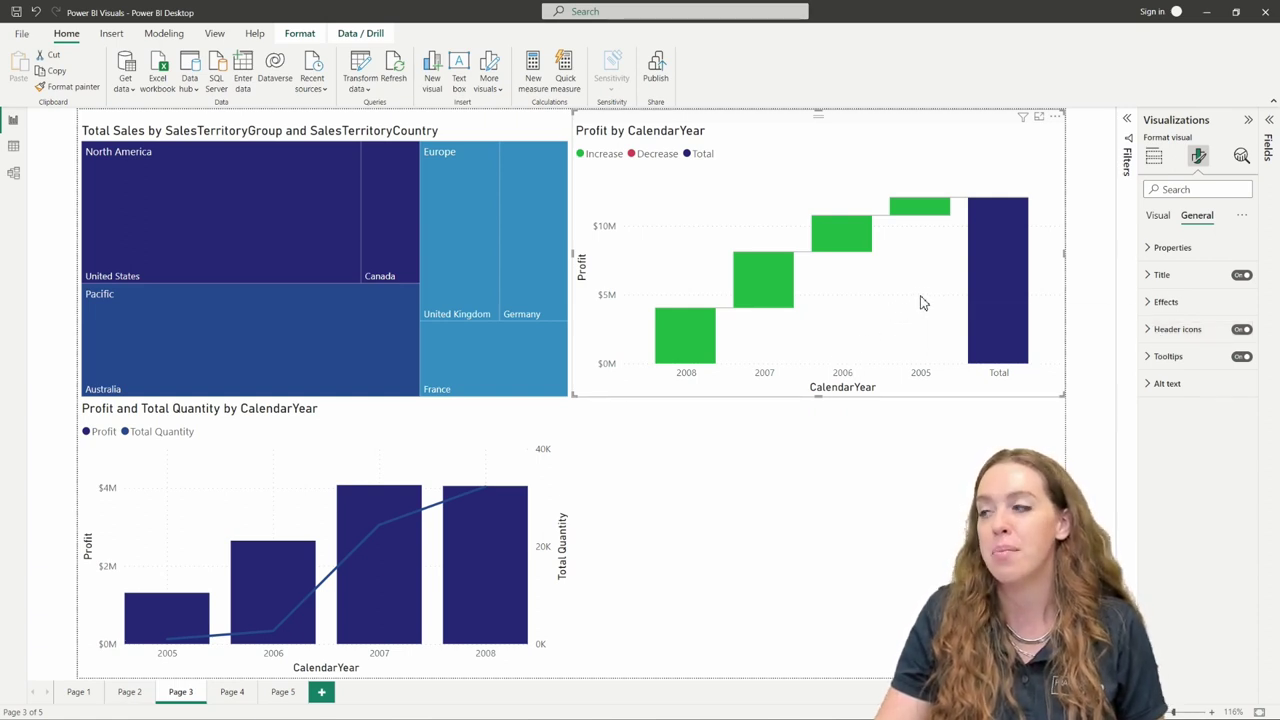
Examine the assigned fields and visual formatting options of the Profit and Total Quantity combo chart
click(305, 462)
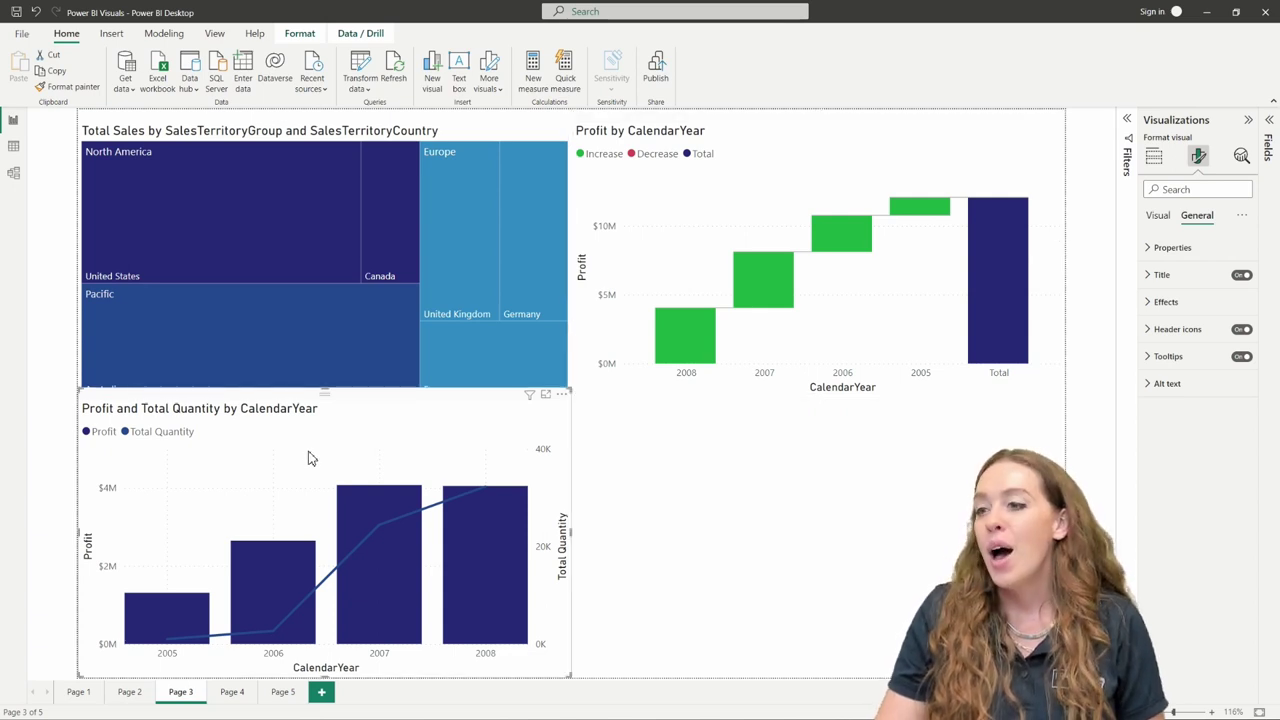
click(1155, 158)
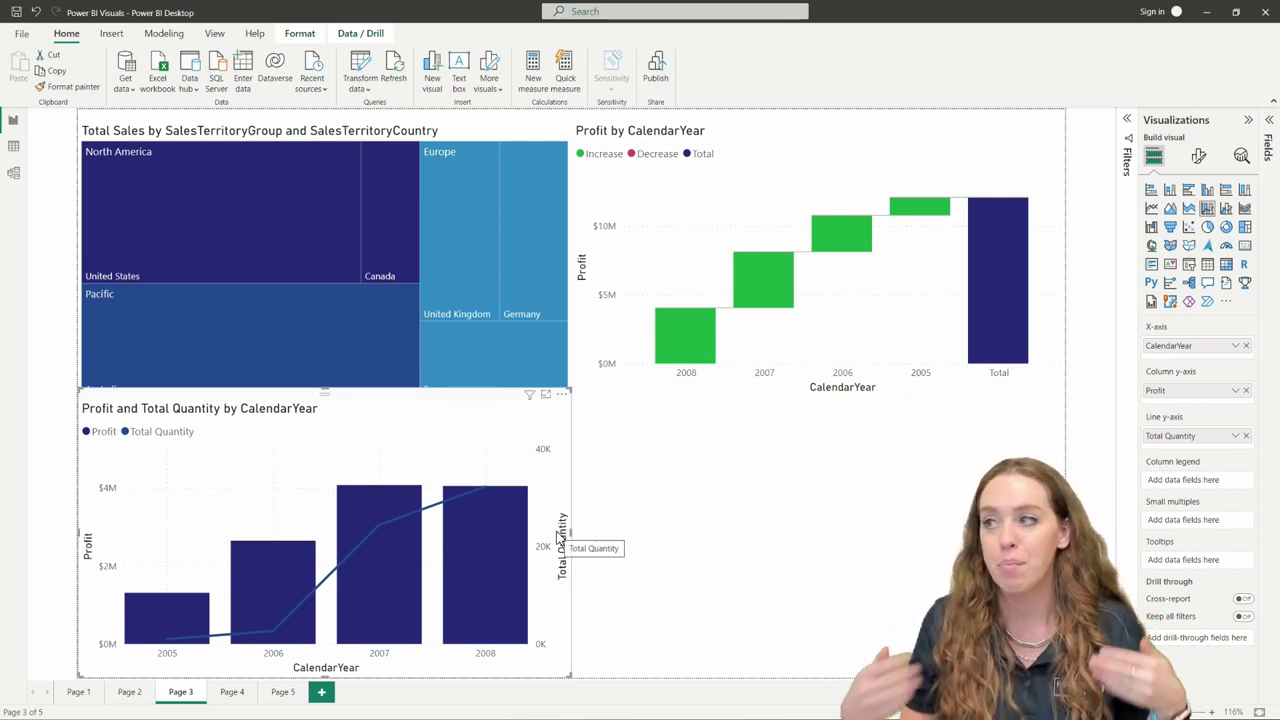
click(1198, 158)
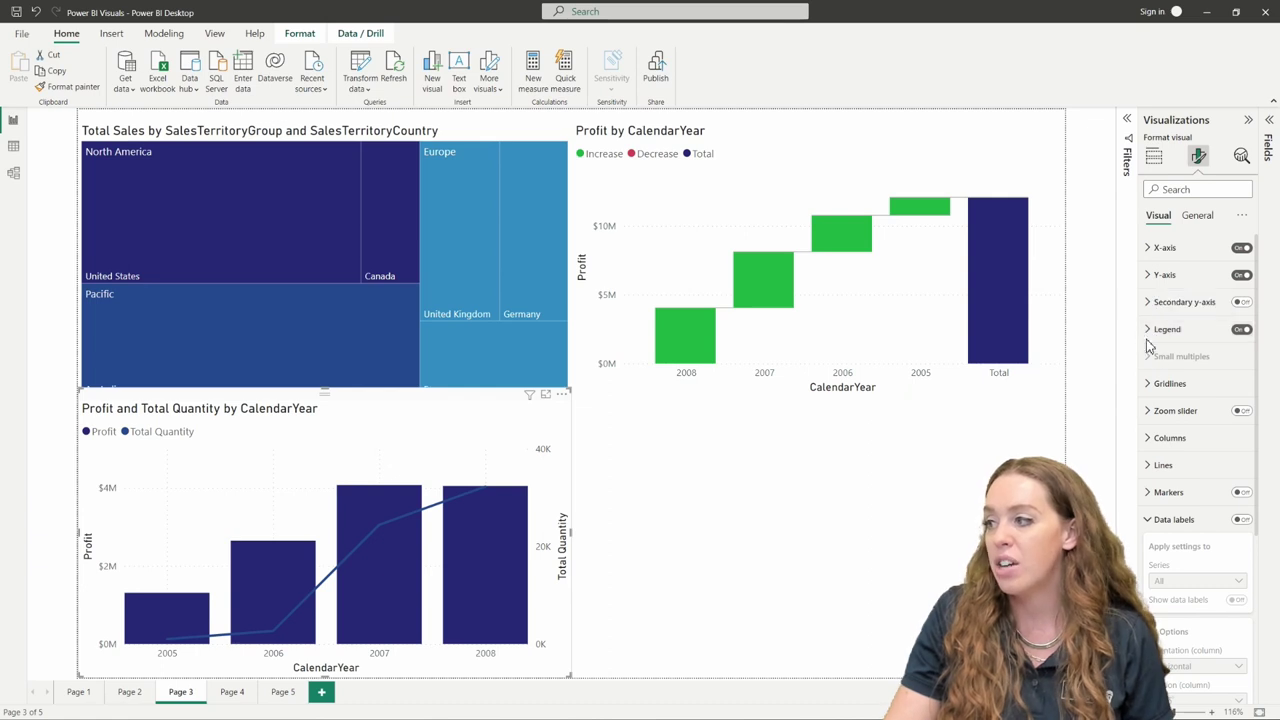
click(1160, 524)
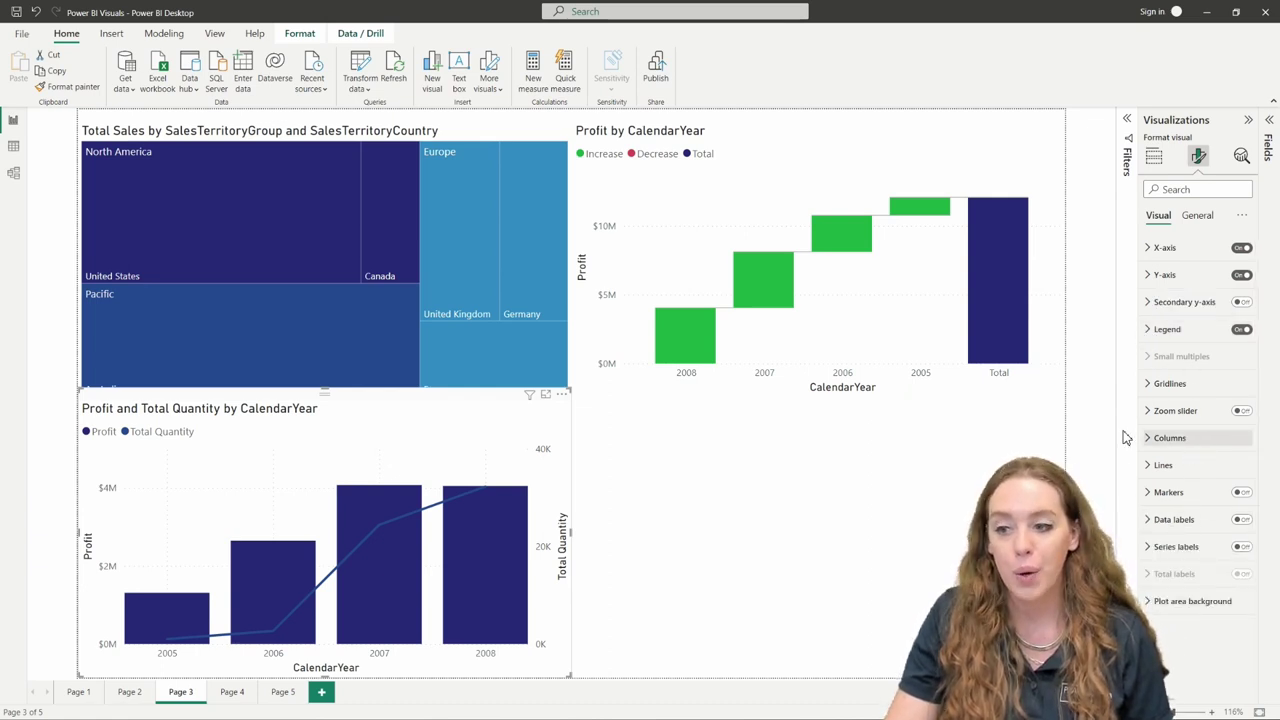
Open Page 4 and examine the Total Sales by SalesTerritoryRegion funnel chart and its fields
click(231, 692)
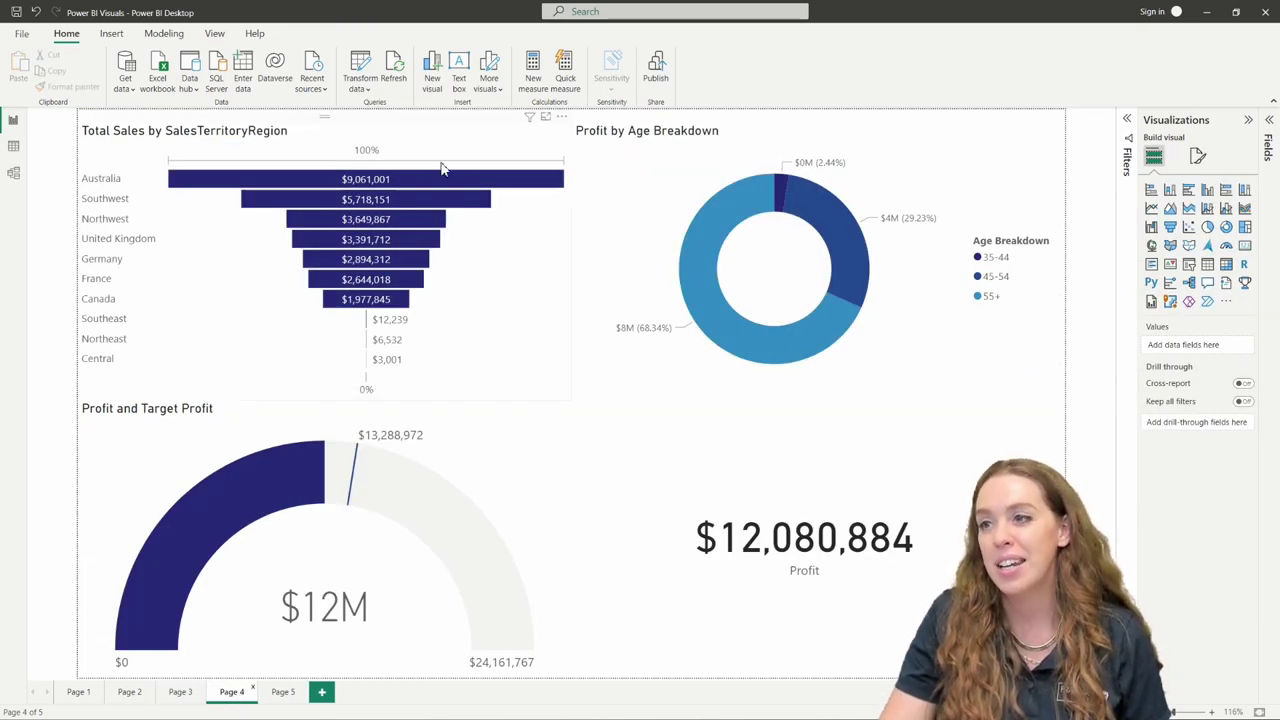
click(445, 130)
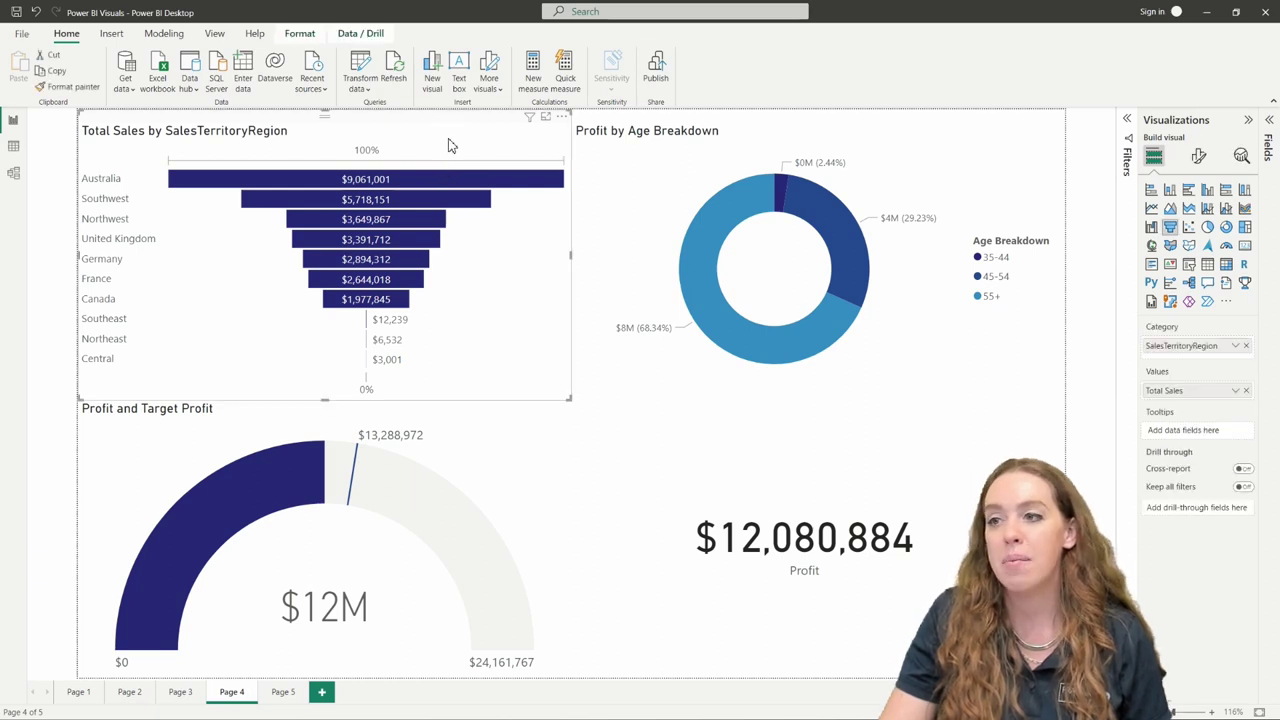
mouse_move(456, 181)
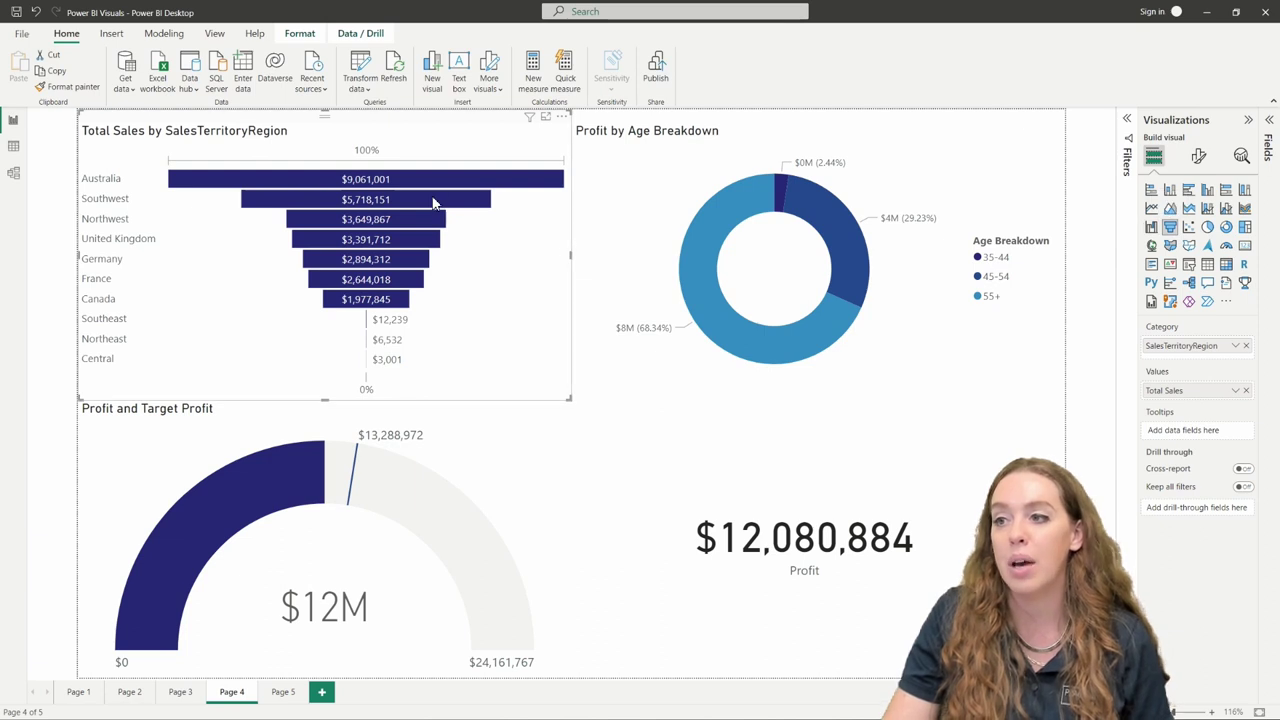
mouse_move(433, 203)
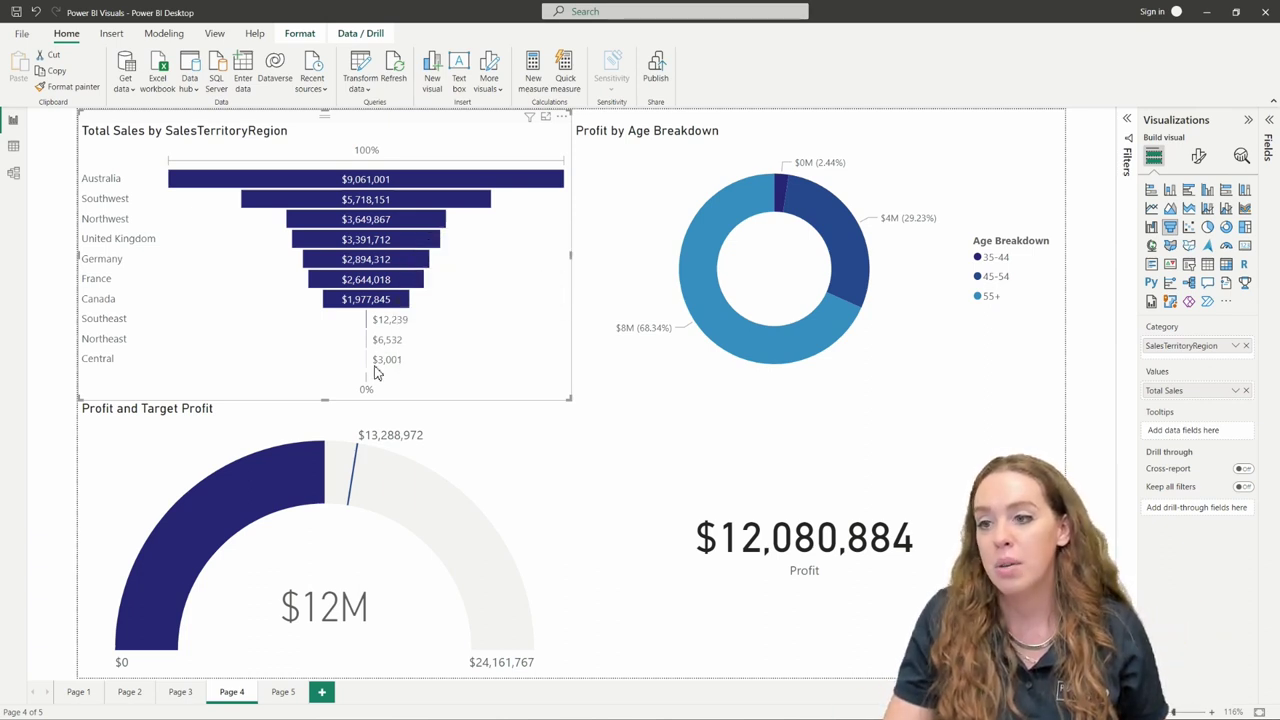
mouse_move(368, 364)
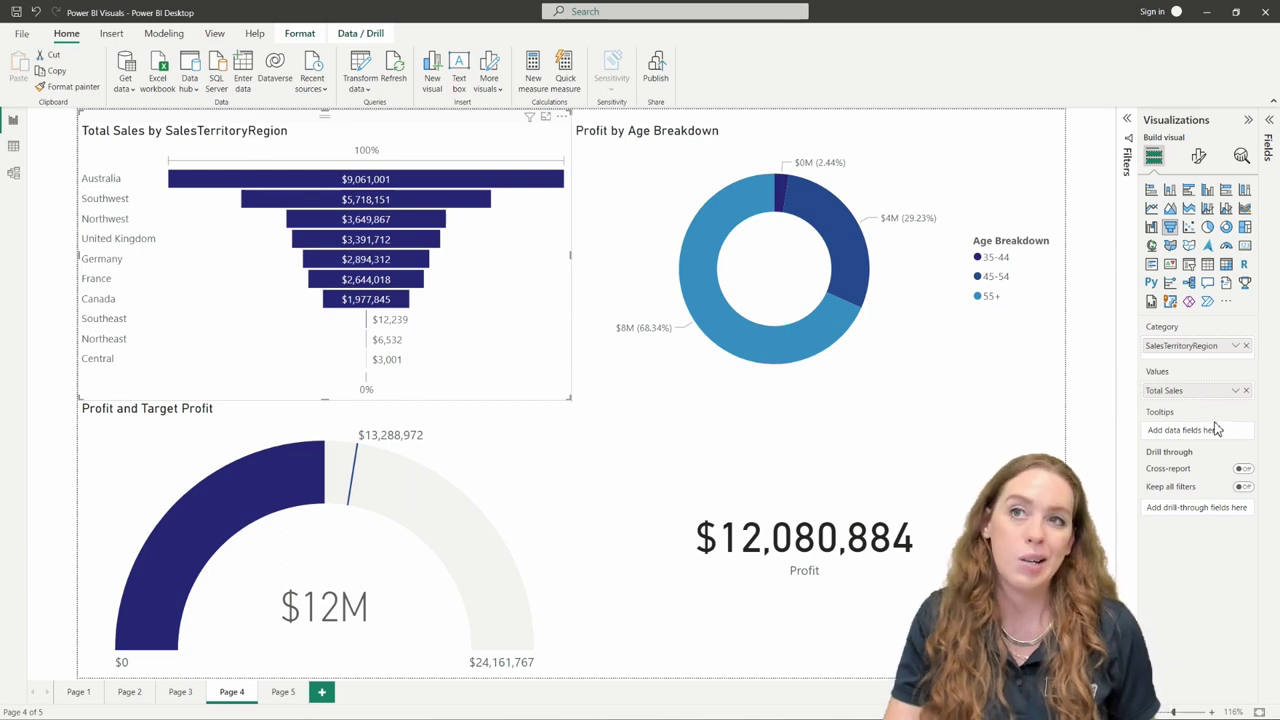
Toggle the funnel chart's data labels and category labels off and back on, and view its general formatting options
click(1200, 157)
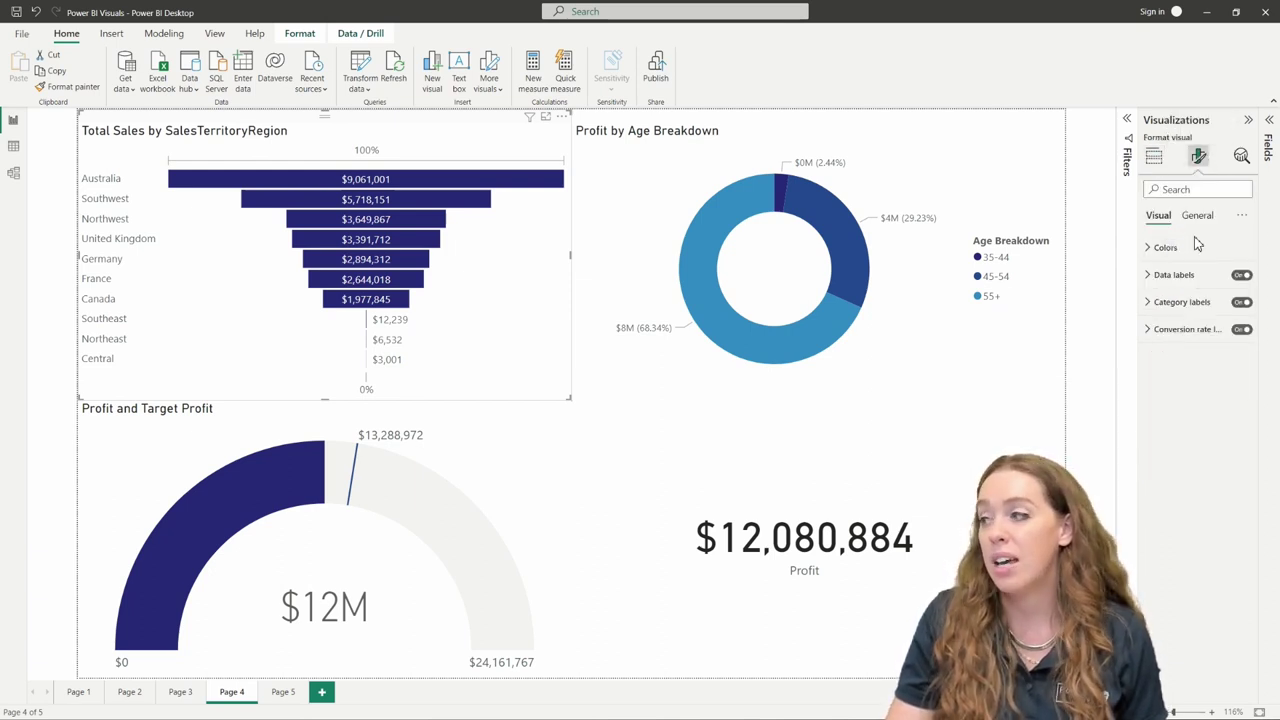
click(1241, 275)
click(1241, 275)
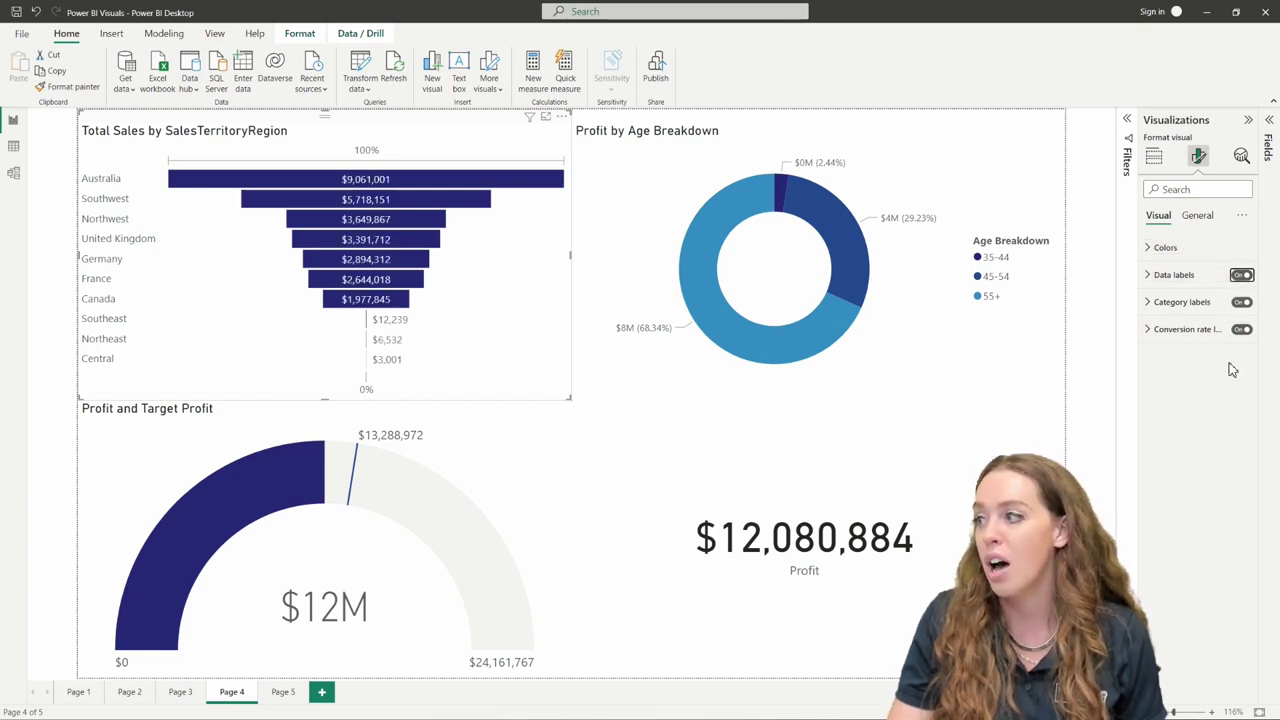
click(1240, 302)
click(1240, 302)
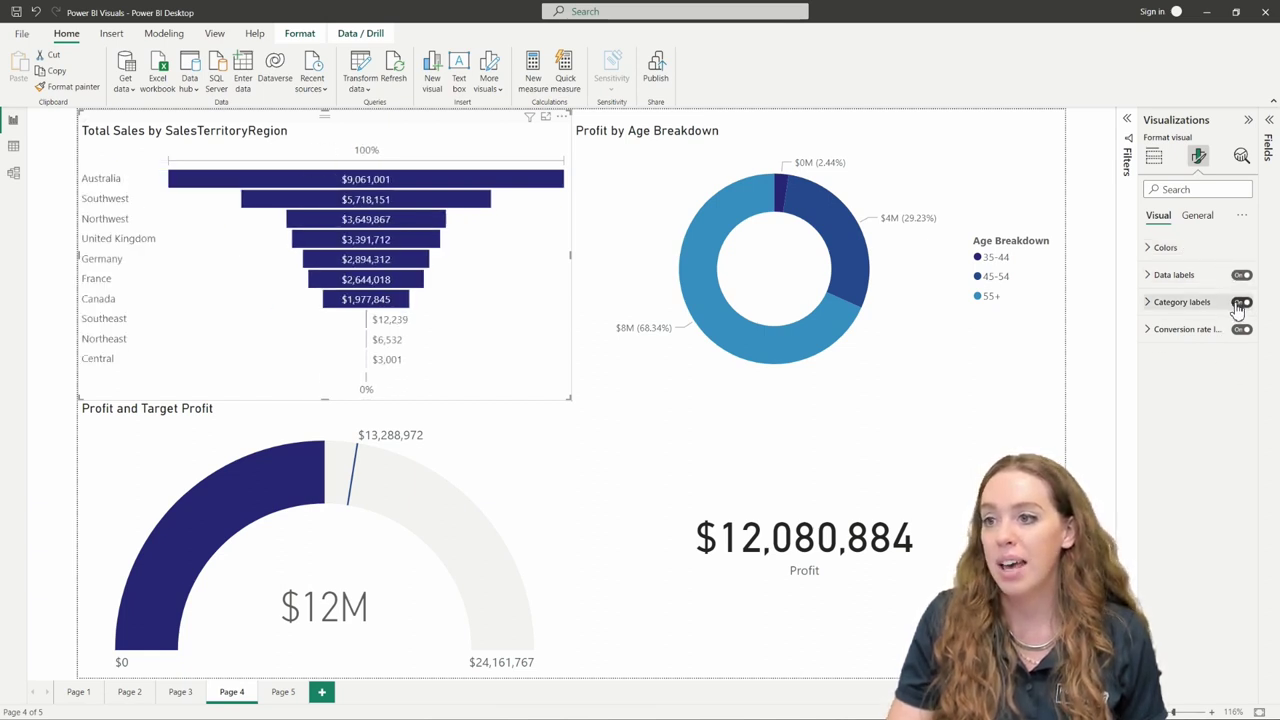
click(1198, 217)
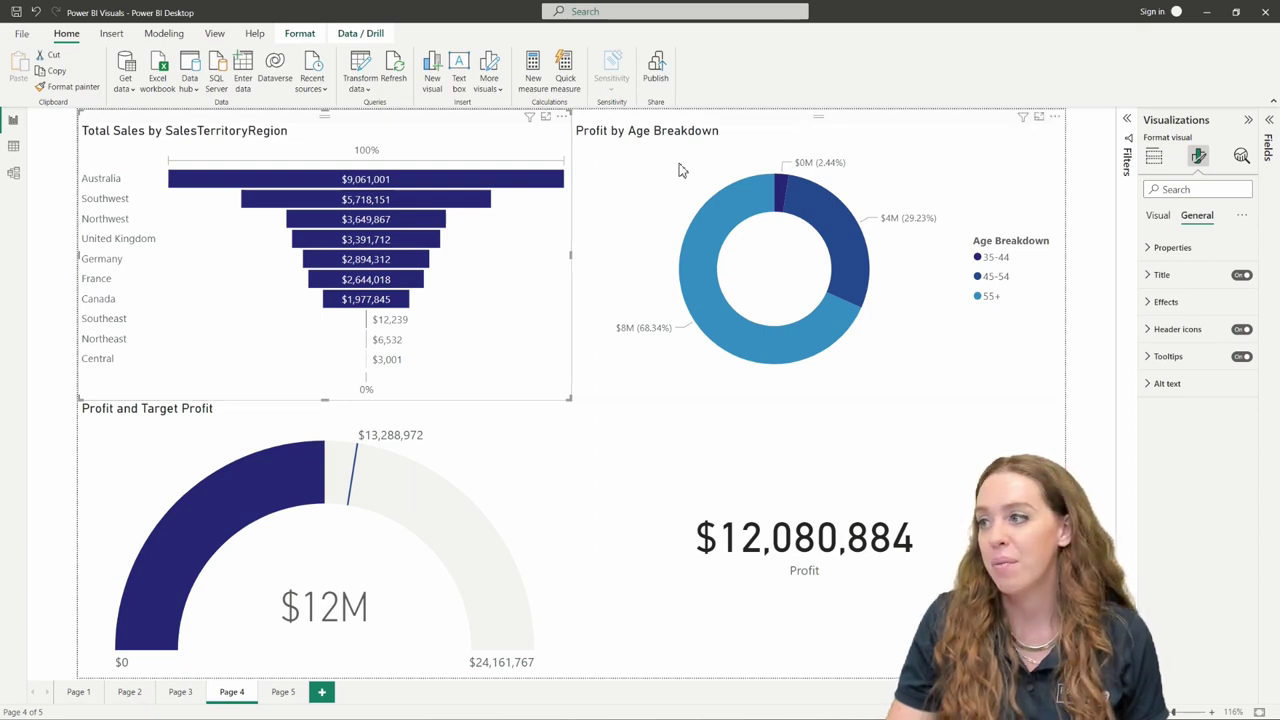
Examine the Profit by Age Breakdown donut chart's assigned fields and the tooltips of its segments
click(882, 147)
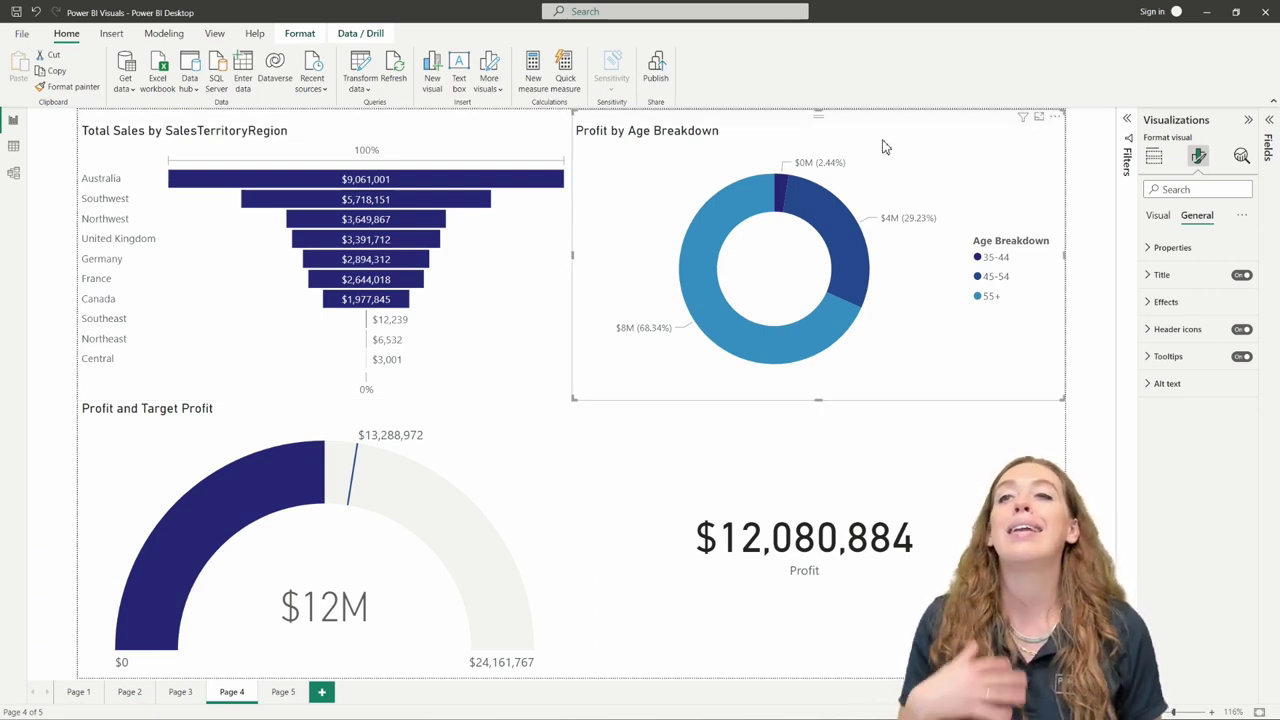
click(1152, 158)
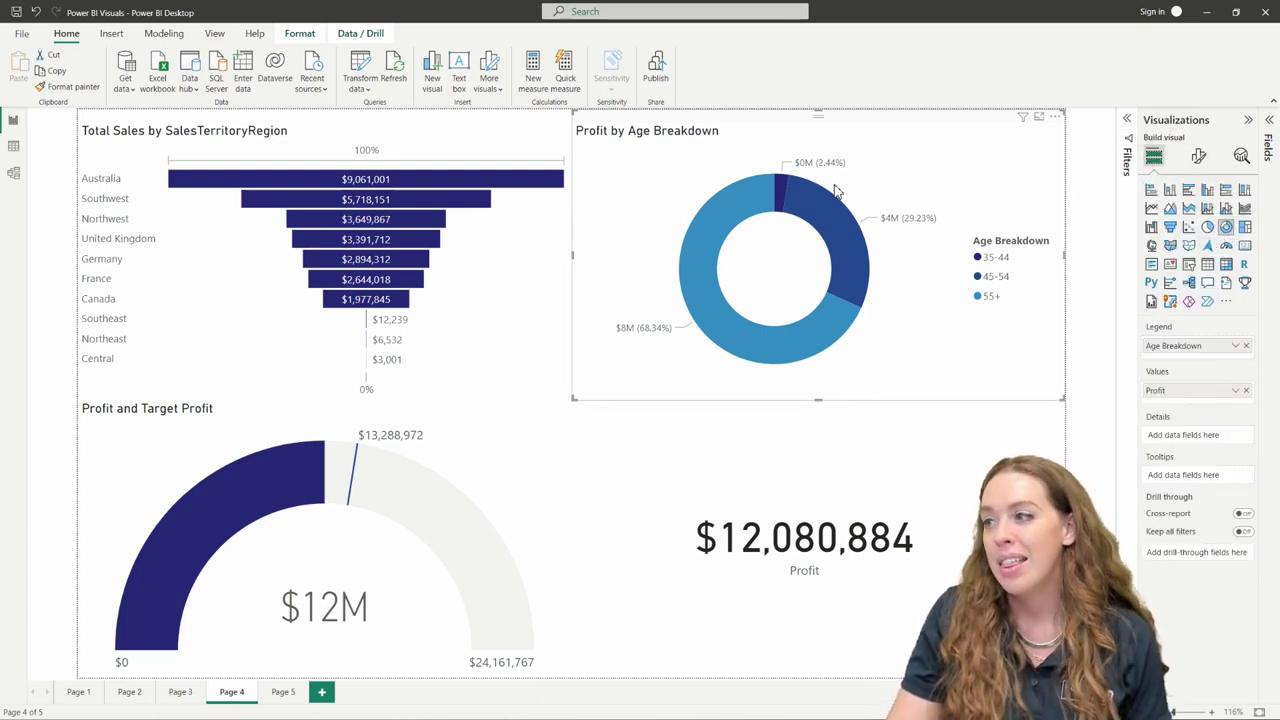
mouse_move(741, 326)
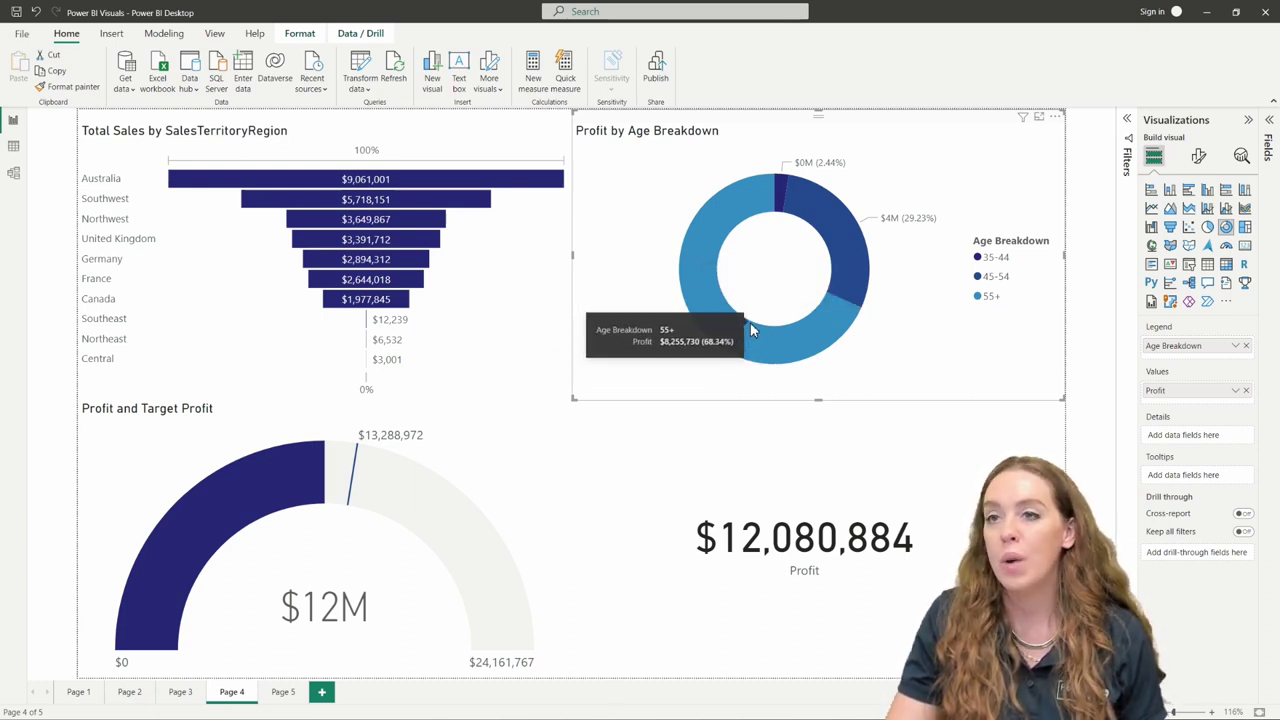
mouse_move(784, 196)
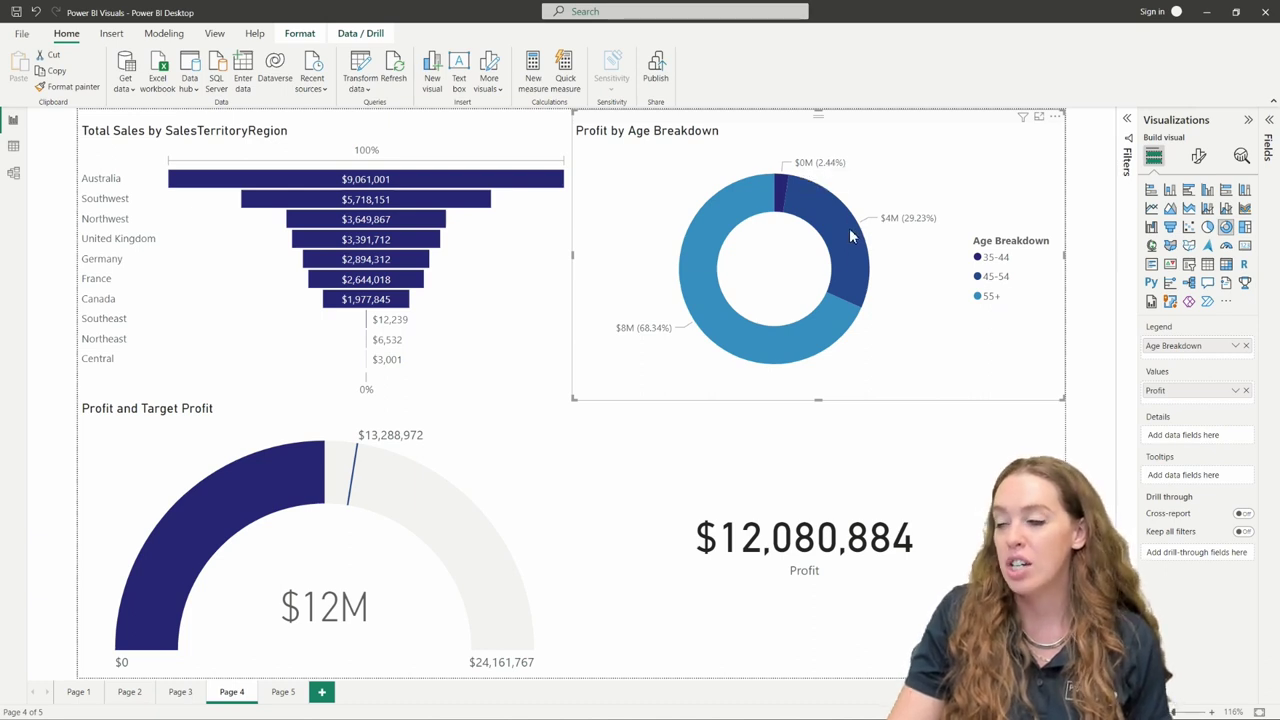
Switch the Profit by Age Breakdown donut to a pie chart and back to a donut chart
mouse_move(850, 234)
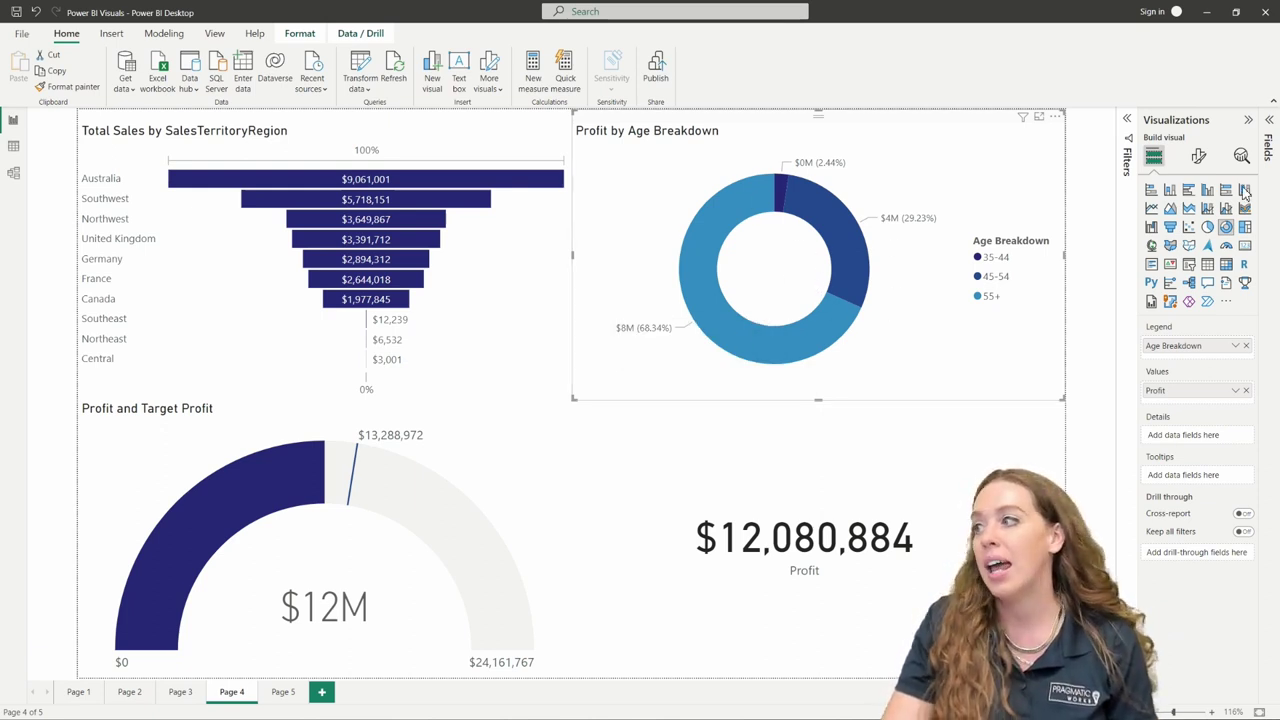
click(1208, 228)
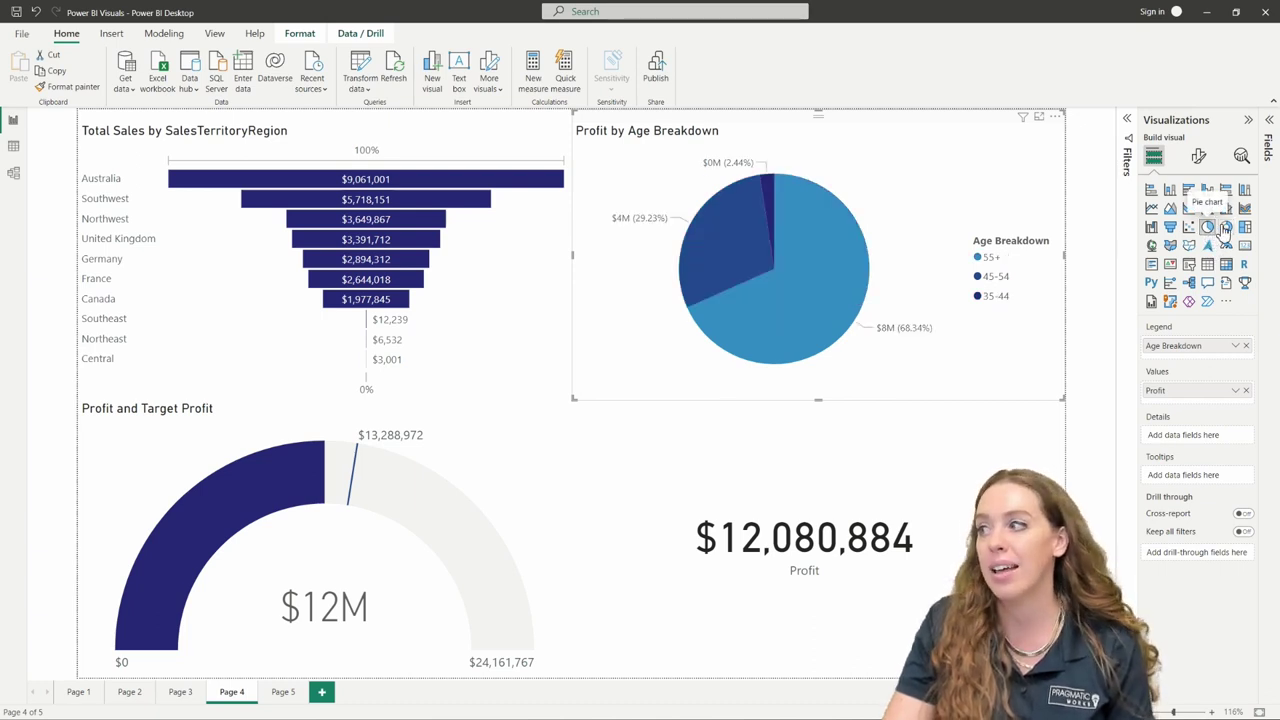
click(1226, 227)
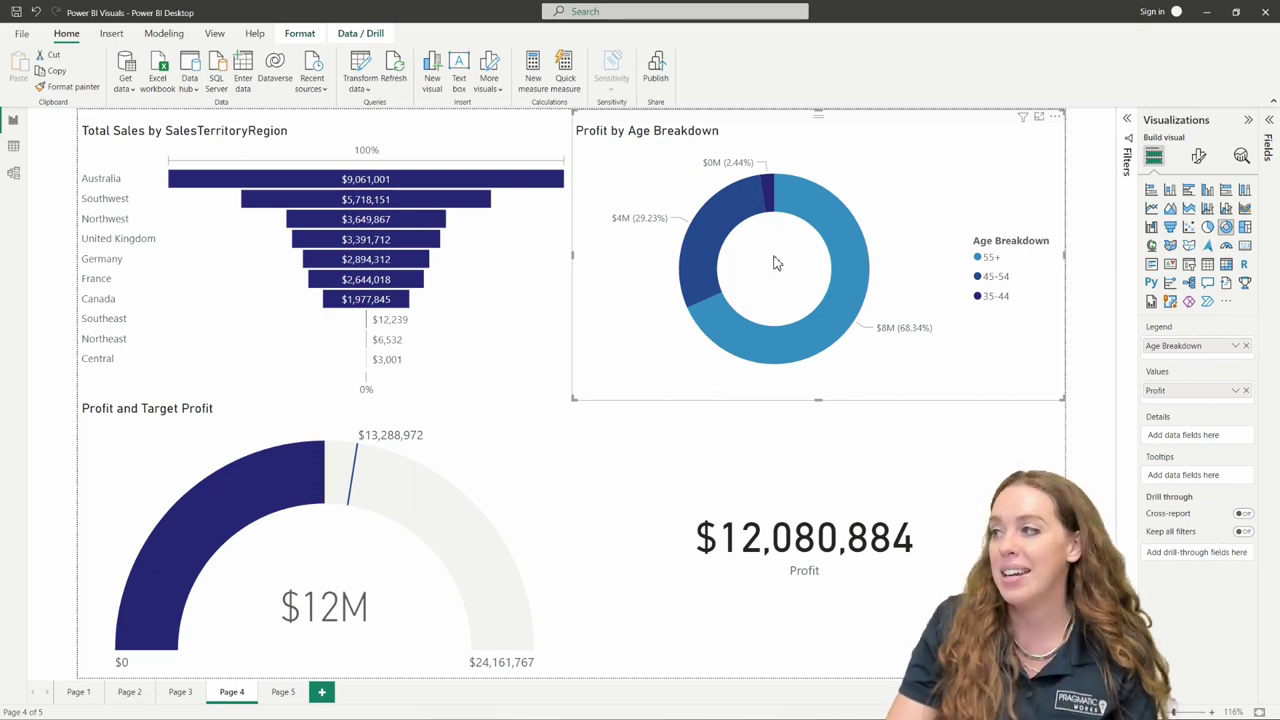
Set the gauge axis maximum of the Profit and Target Profit gauge to 14000000
click(491, 418)
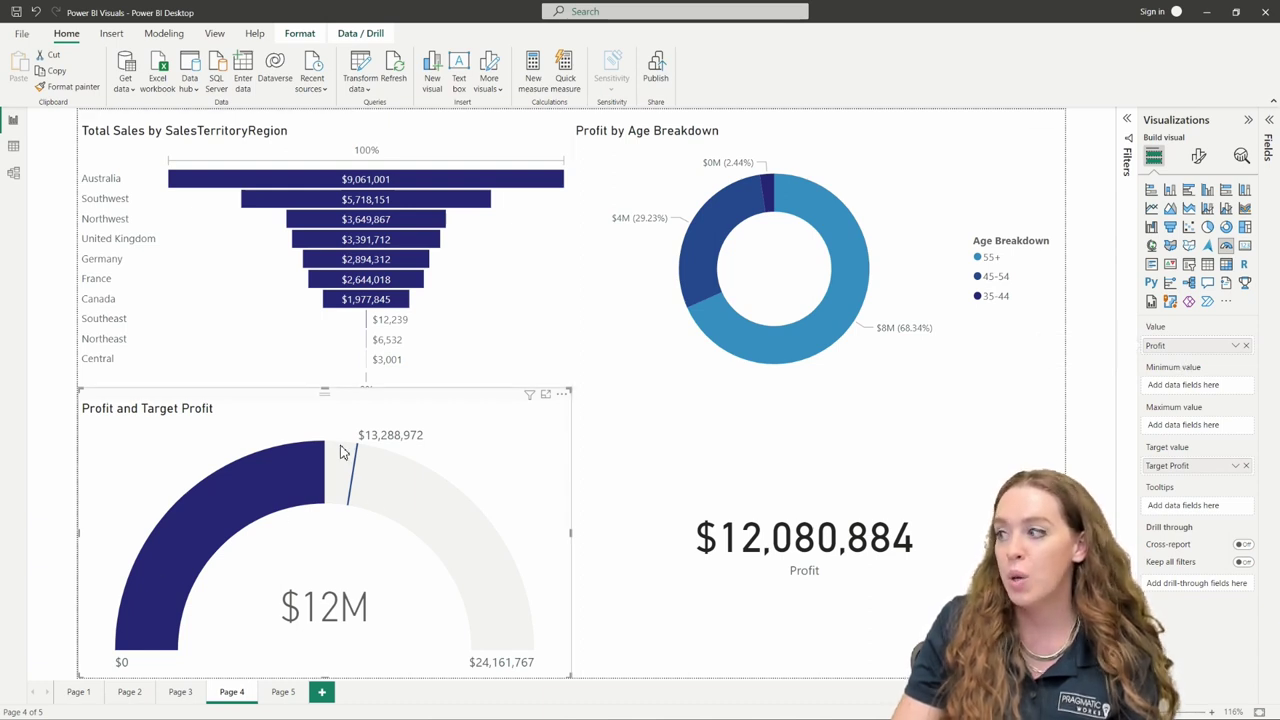
mouse_move(338, 478)
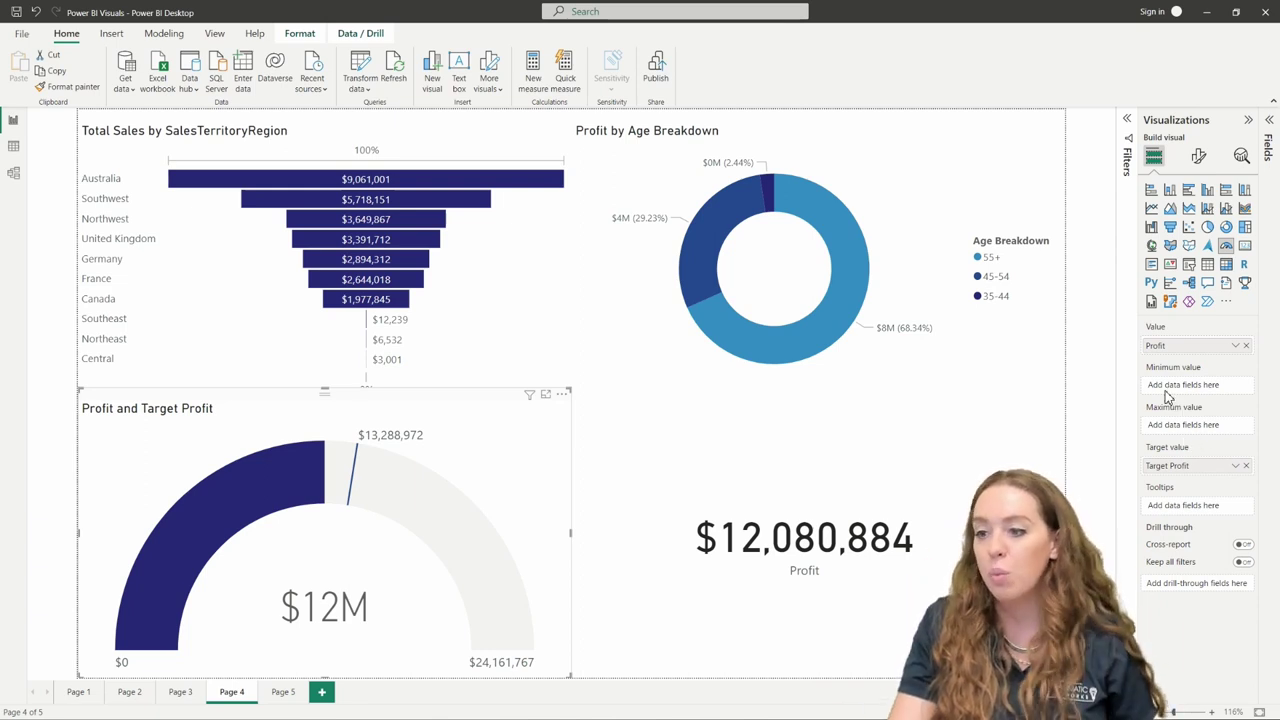
click(1198, 155)
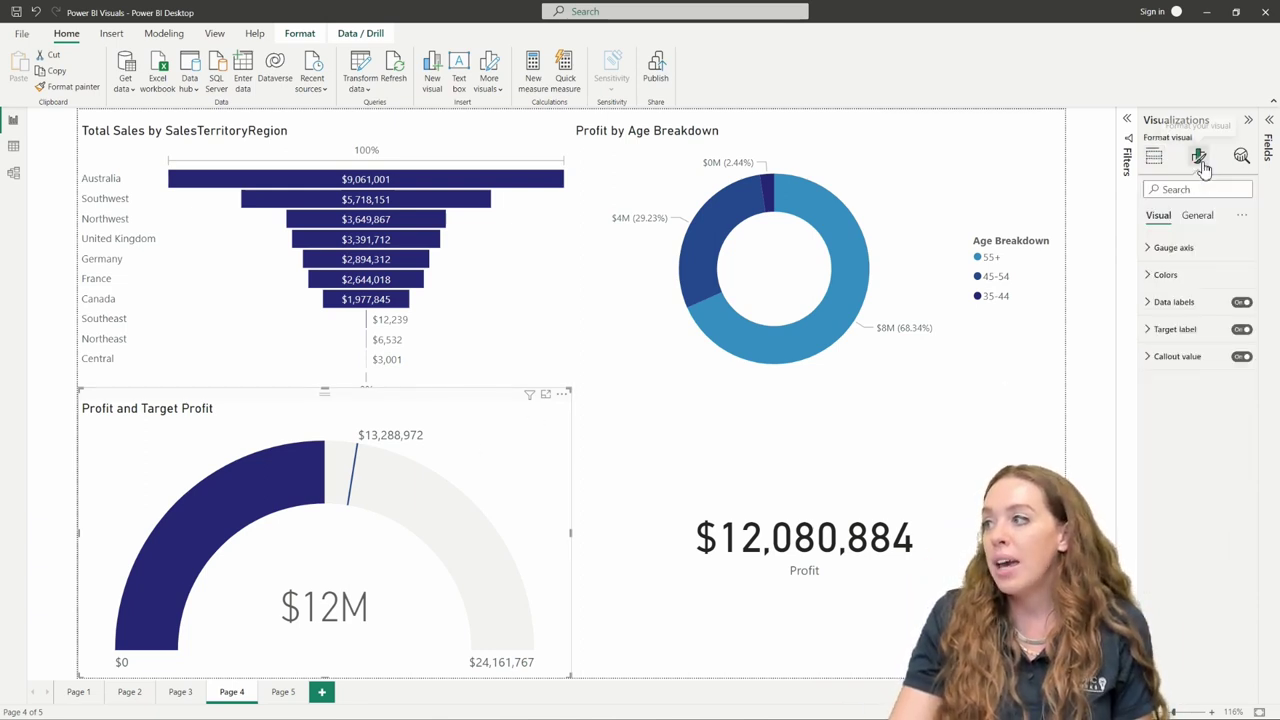
click(1165, 248)
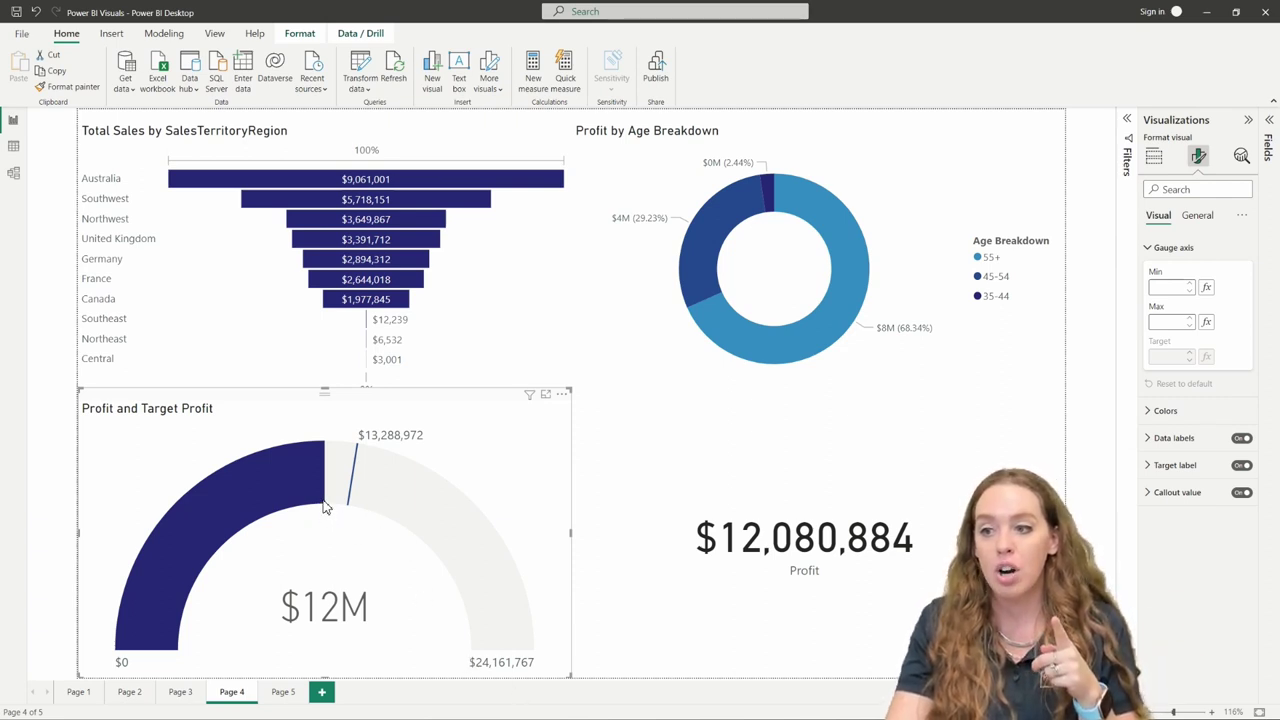
mouse_move(324, 507)
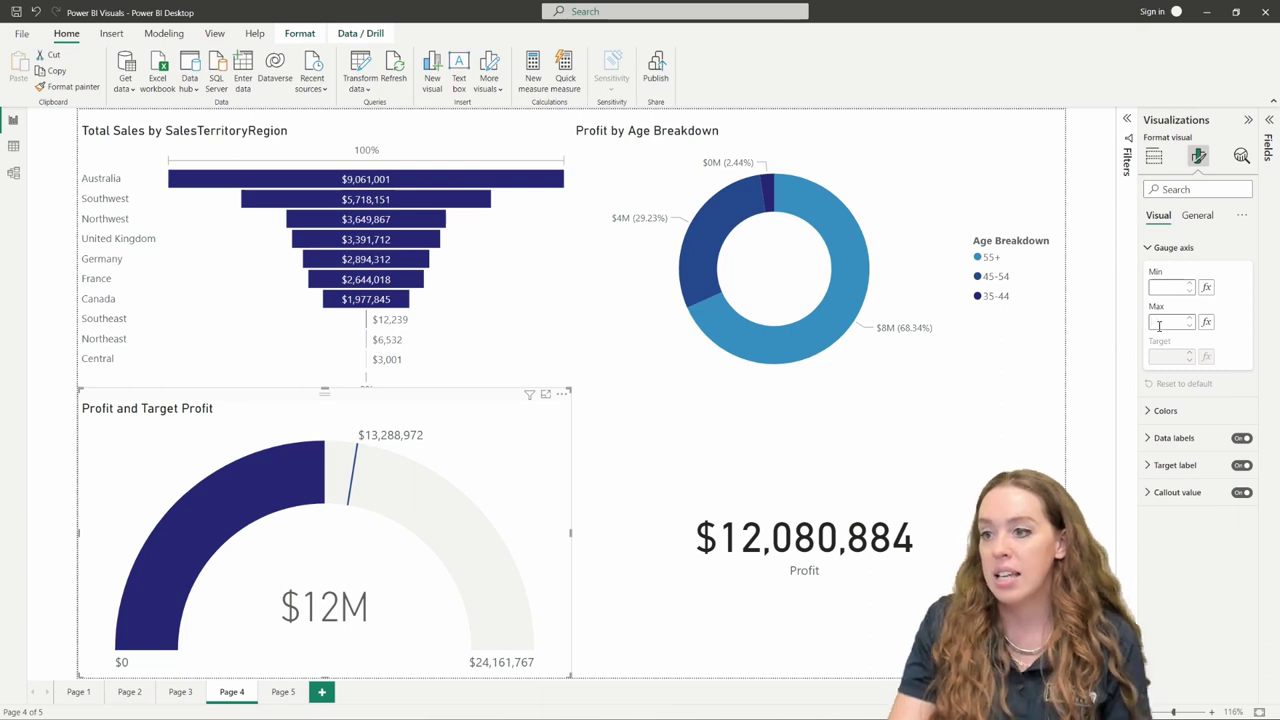
text(400)
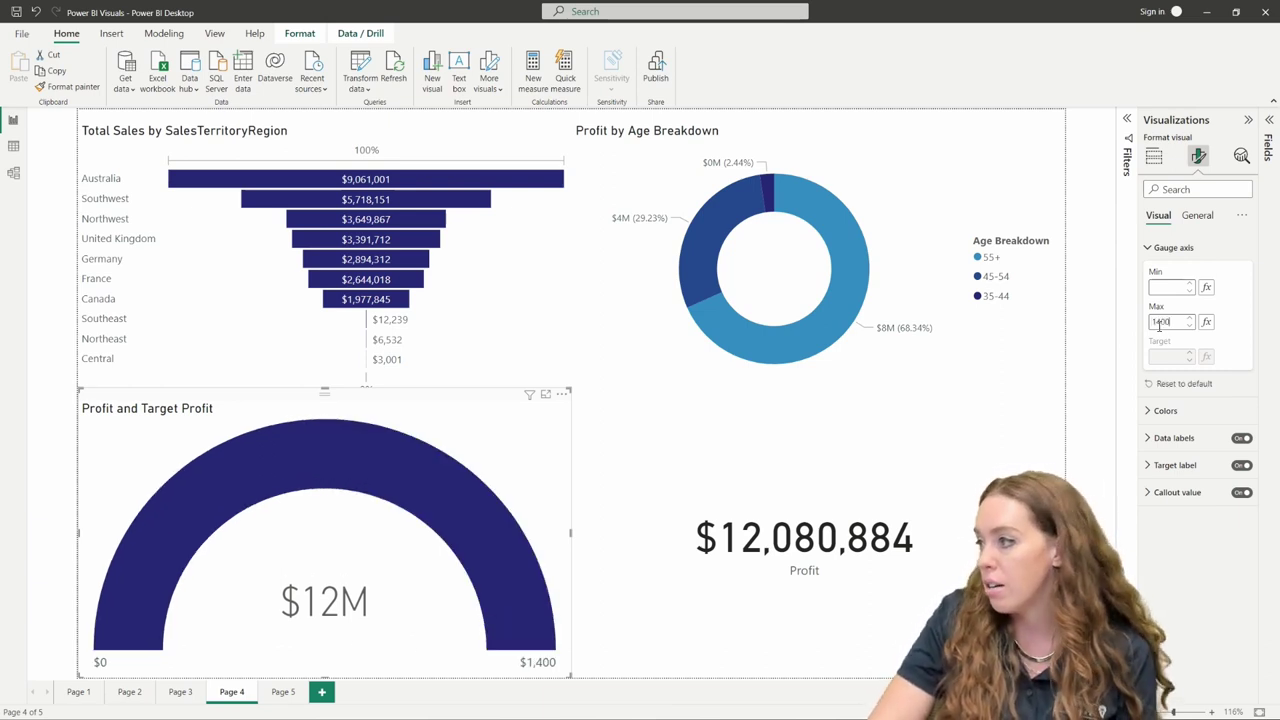
text(0000)
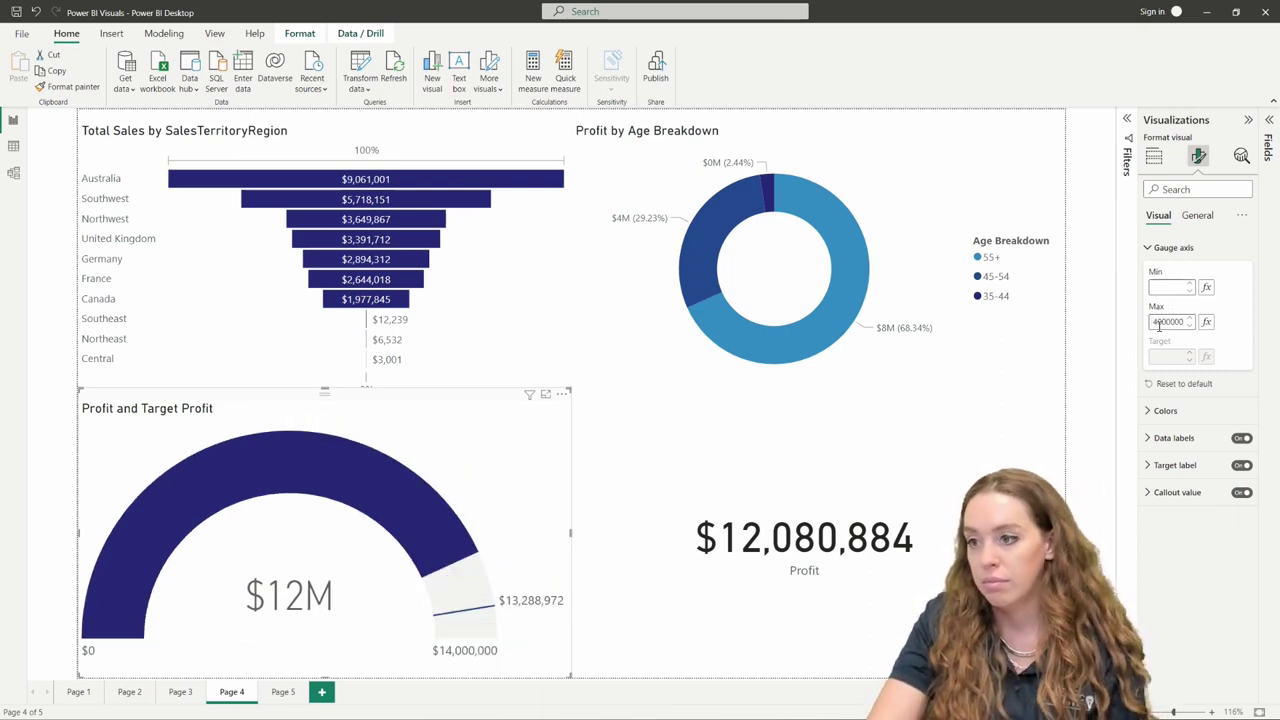
key(Return)
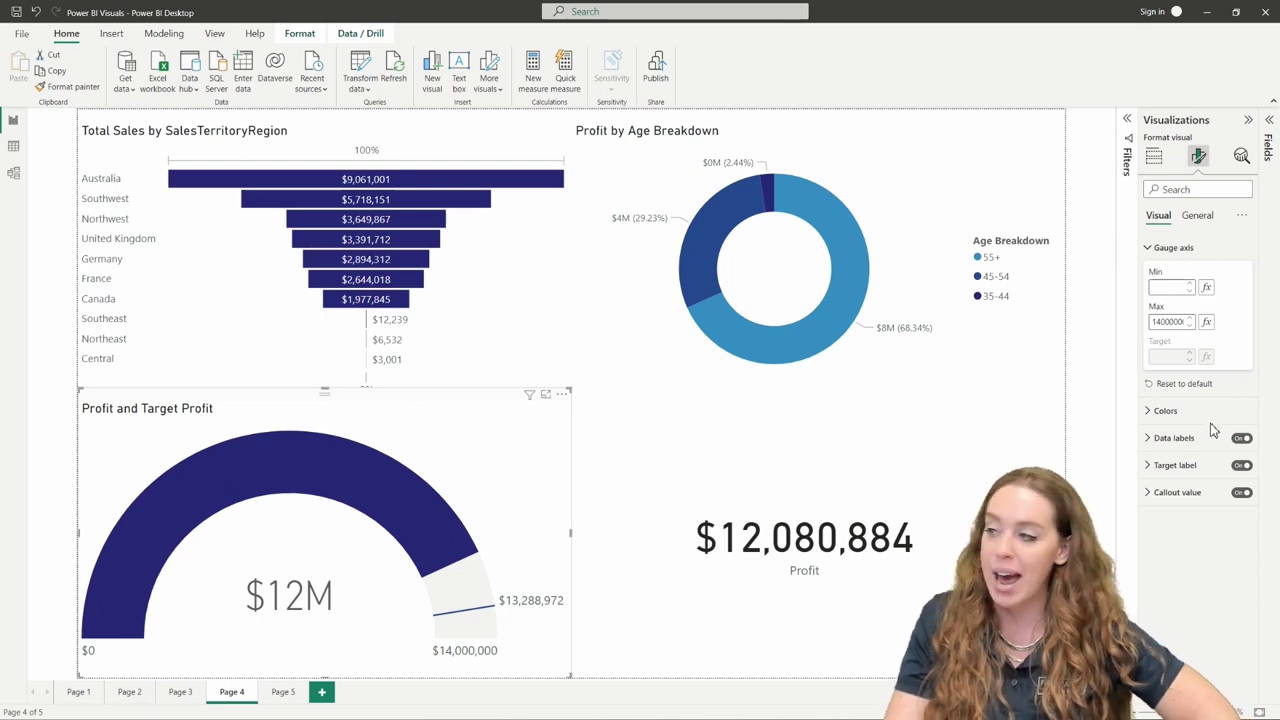
Toggle the gauge's data labels and target label off and back on, and view its general formatting options
click(1241, 438)
click(1241, 438)
click(1241, 465)
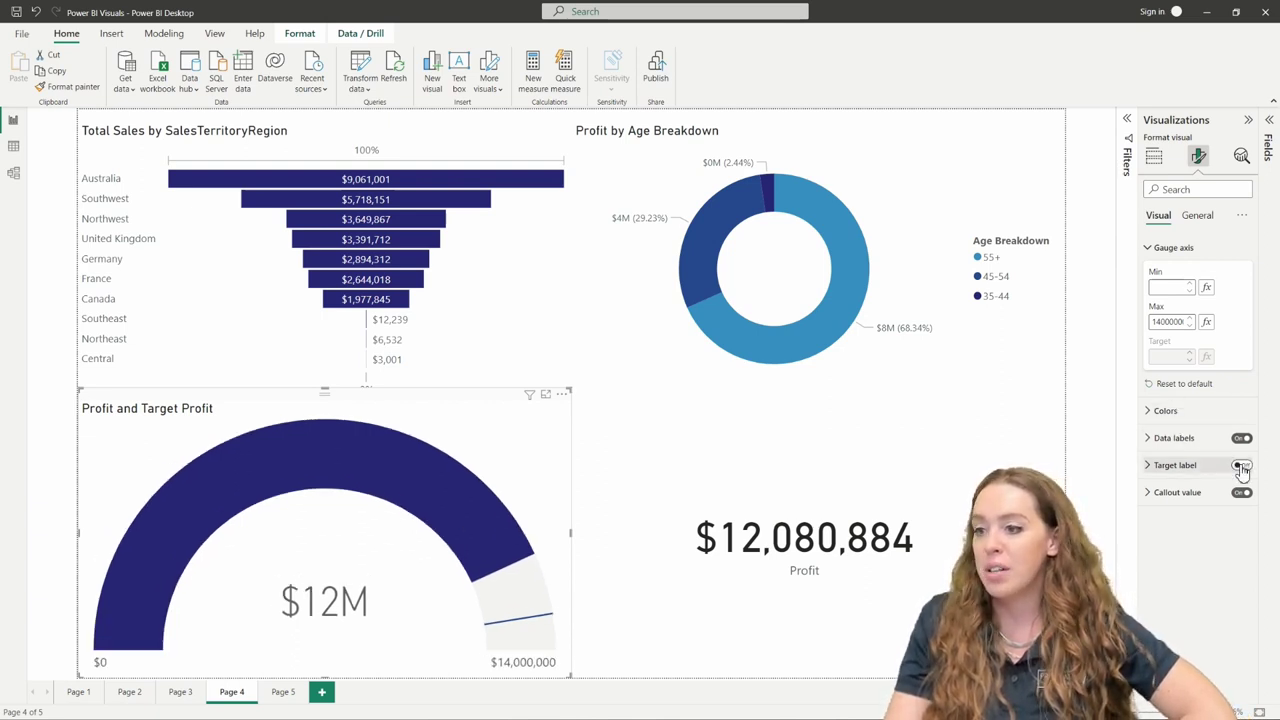
click(1241, 466)
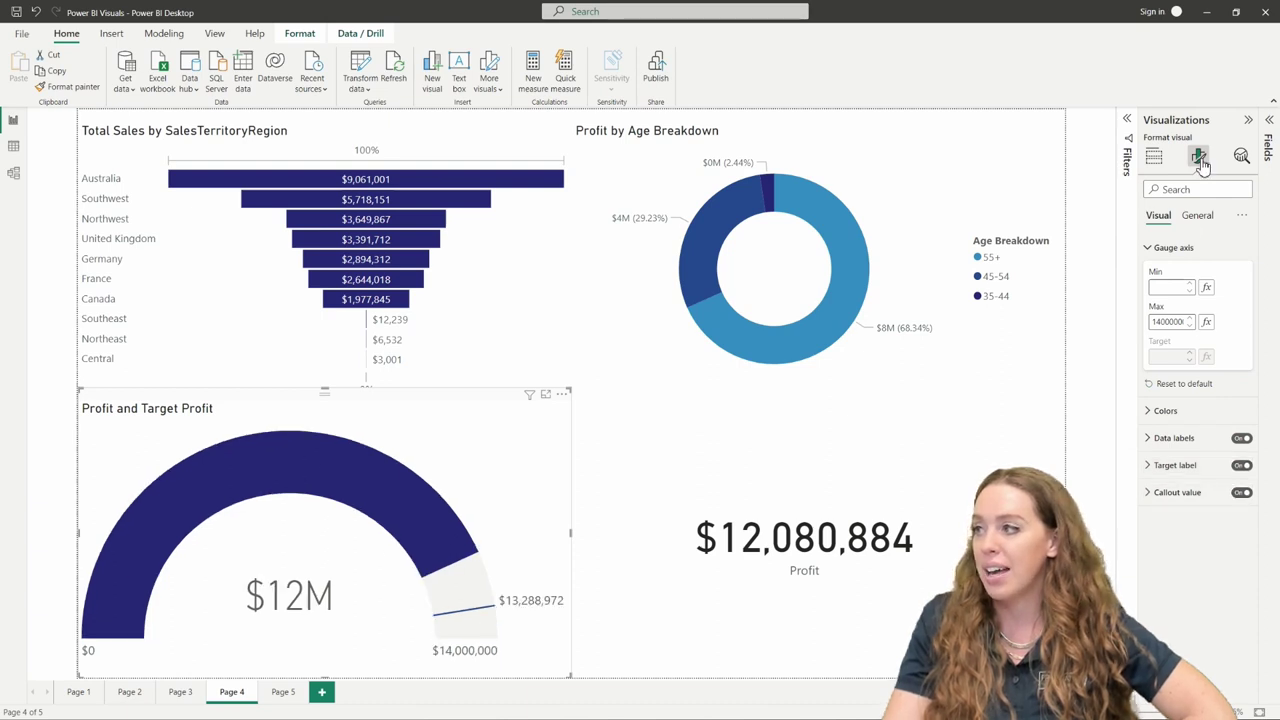
click(1195, 216)
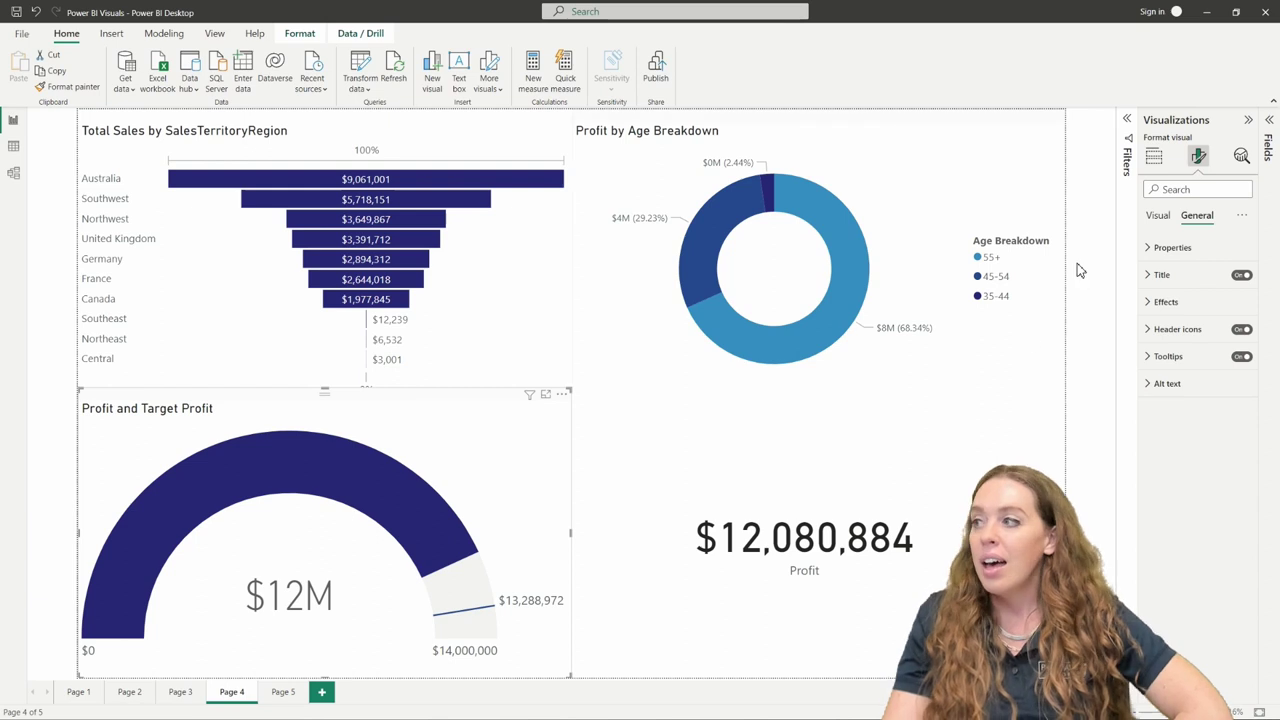
Examine the Profit card's field and cross-filter the page by Australia and Germany in the funnel, clearing the selection at the end
click(918, 480)
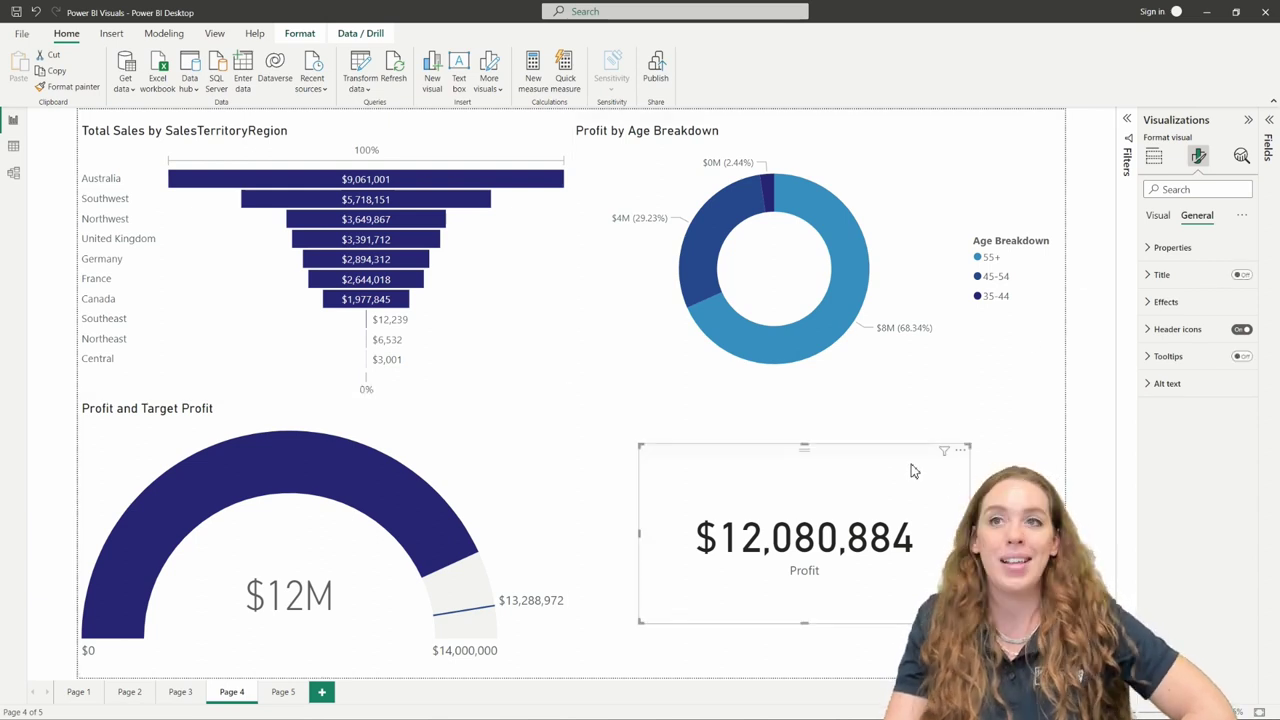
click(1153, 156)
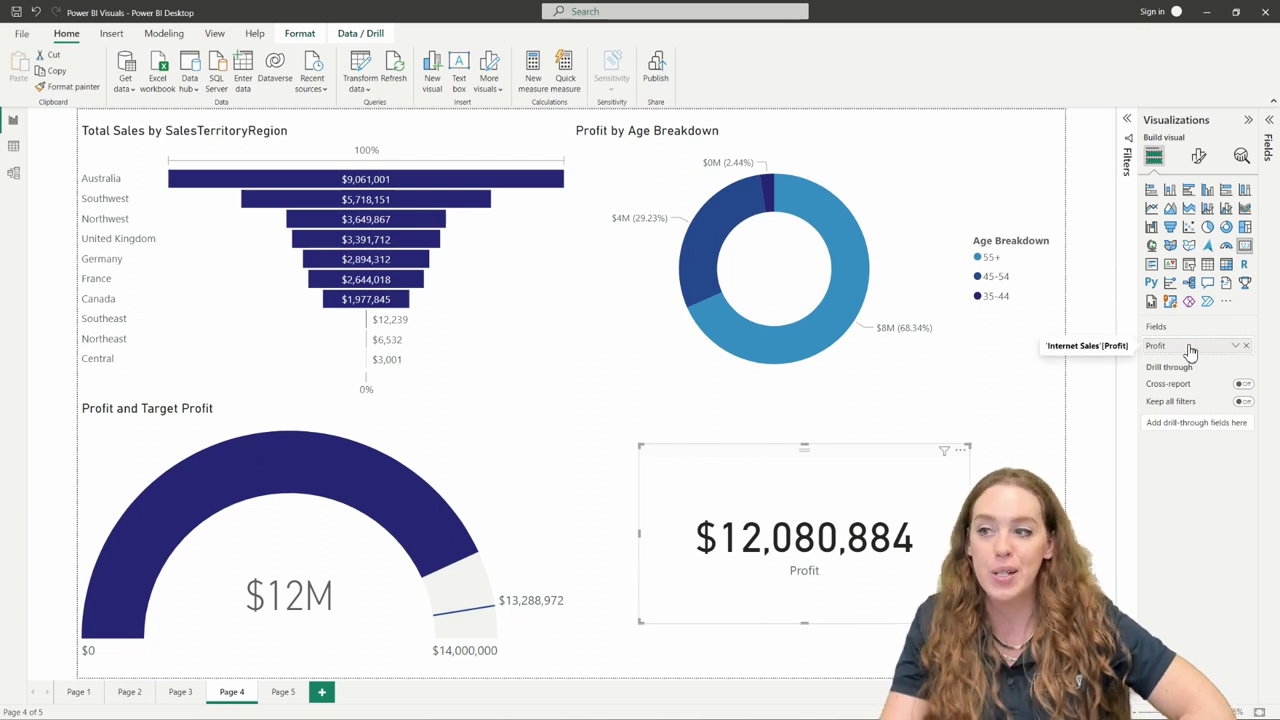
click(210, 185)
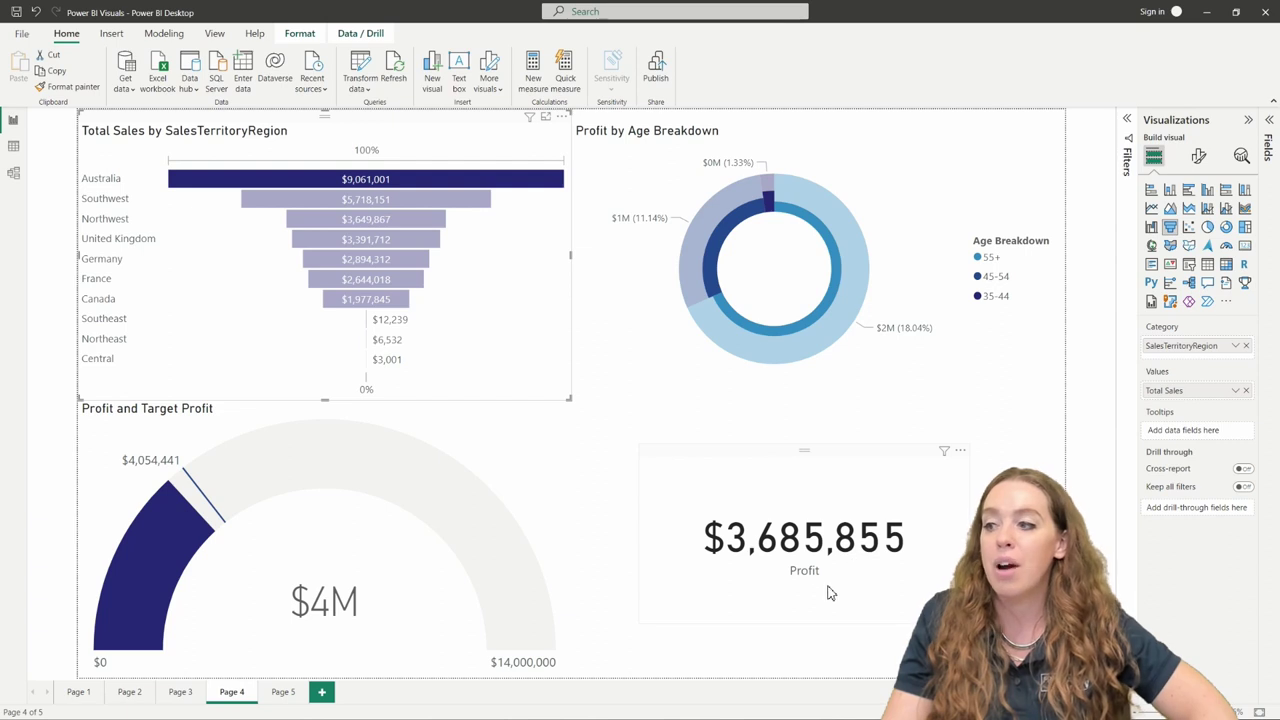
click(392, 258)
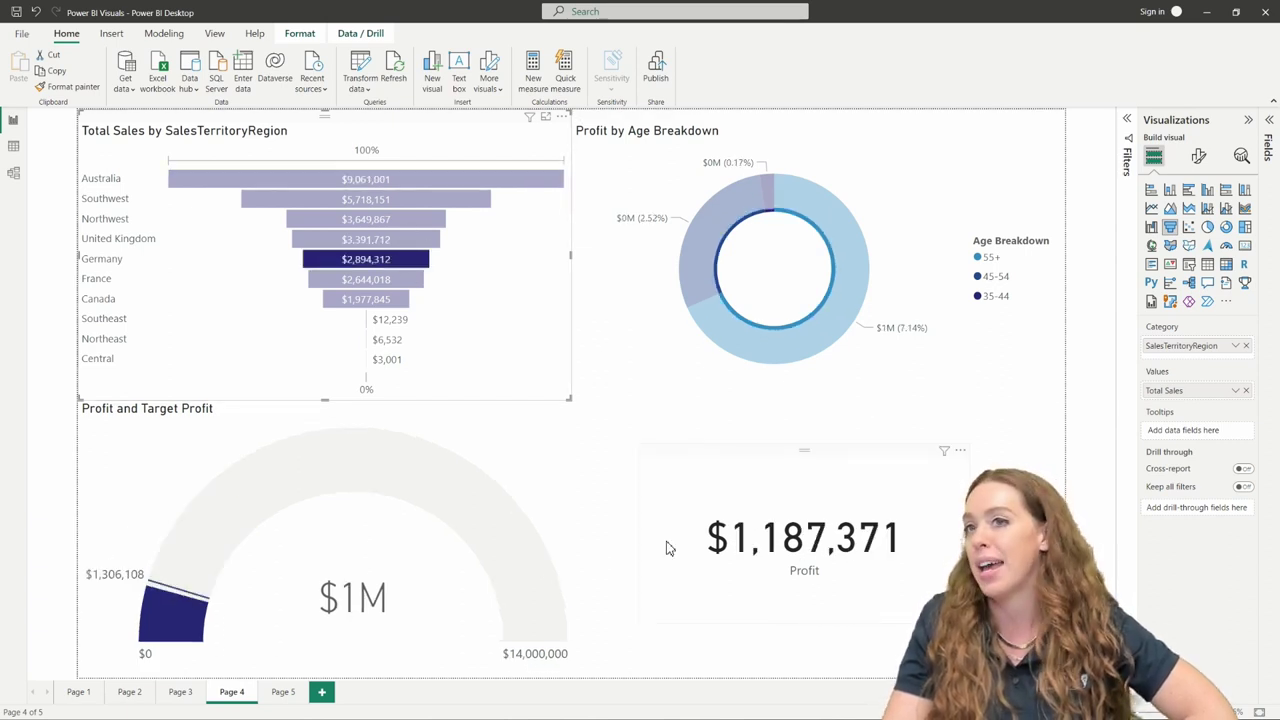
click(499, 373)
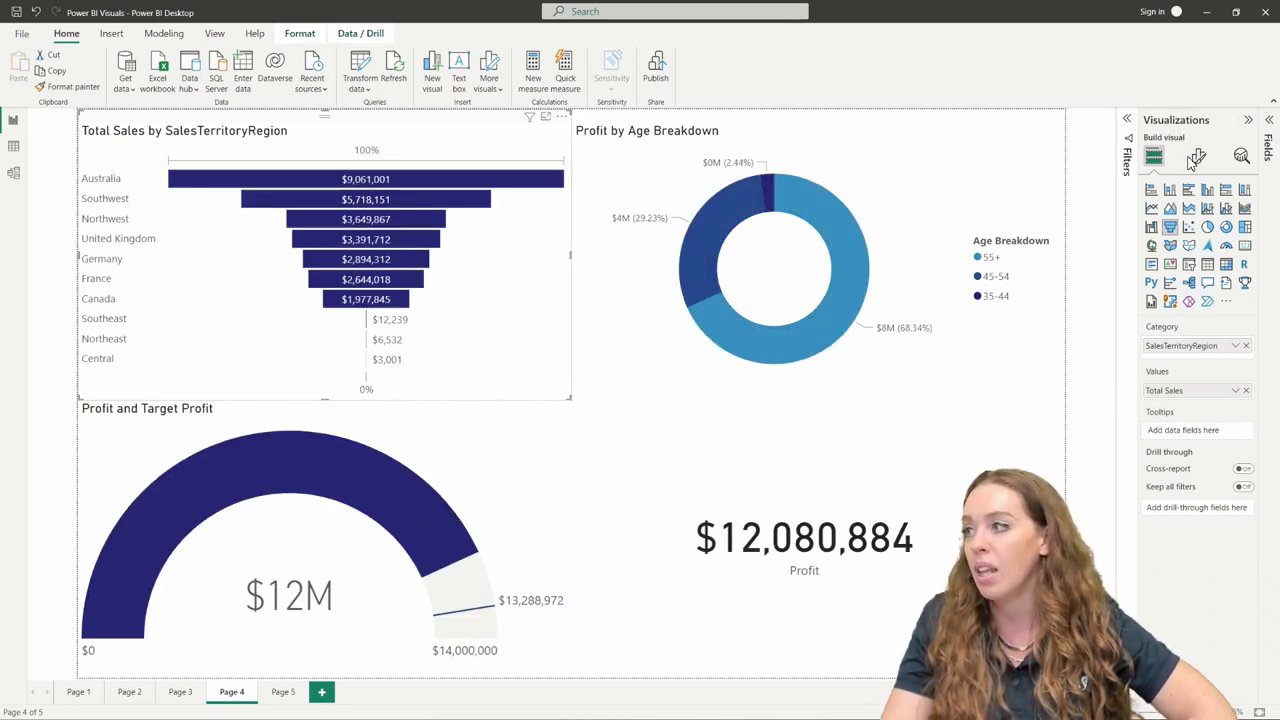
Set the Profit card's callout value to font size 43 and a red theme color
click(780, 500)
click(1202, 166)
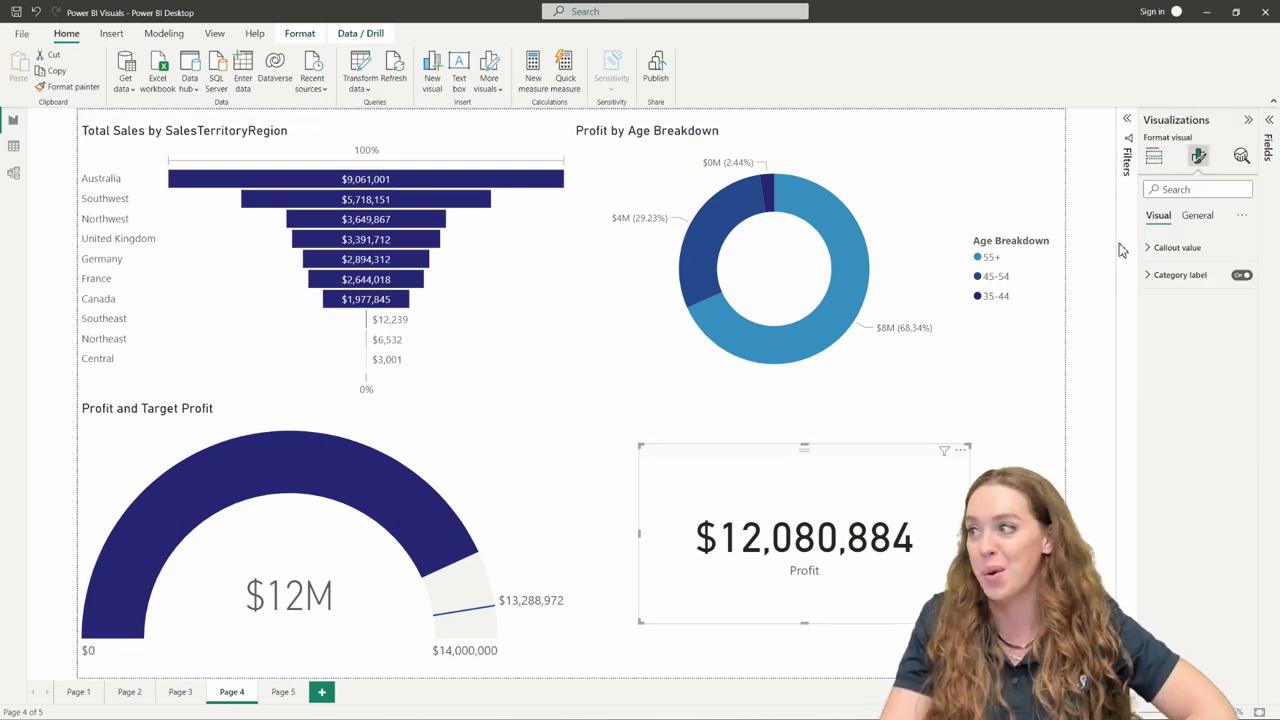
click(1149, 248)
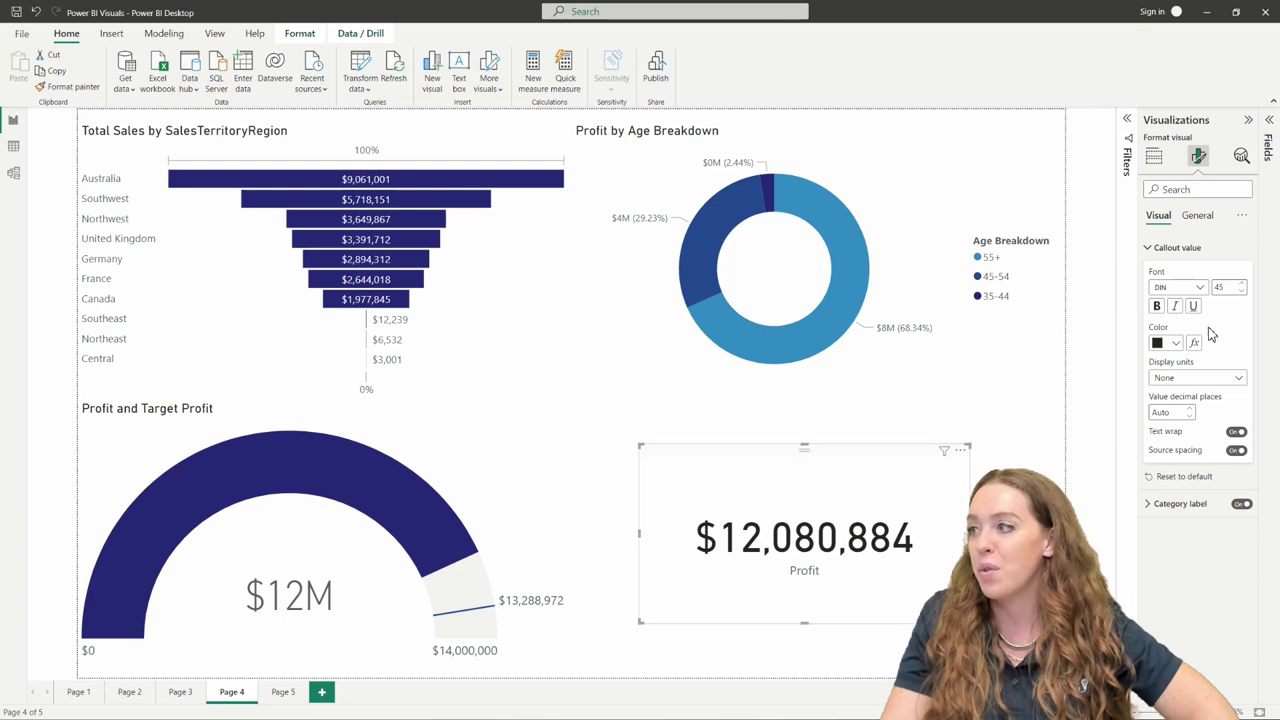
click(1241, 292)
click(1241, 292)
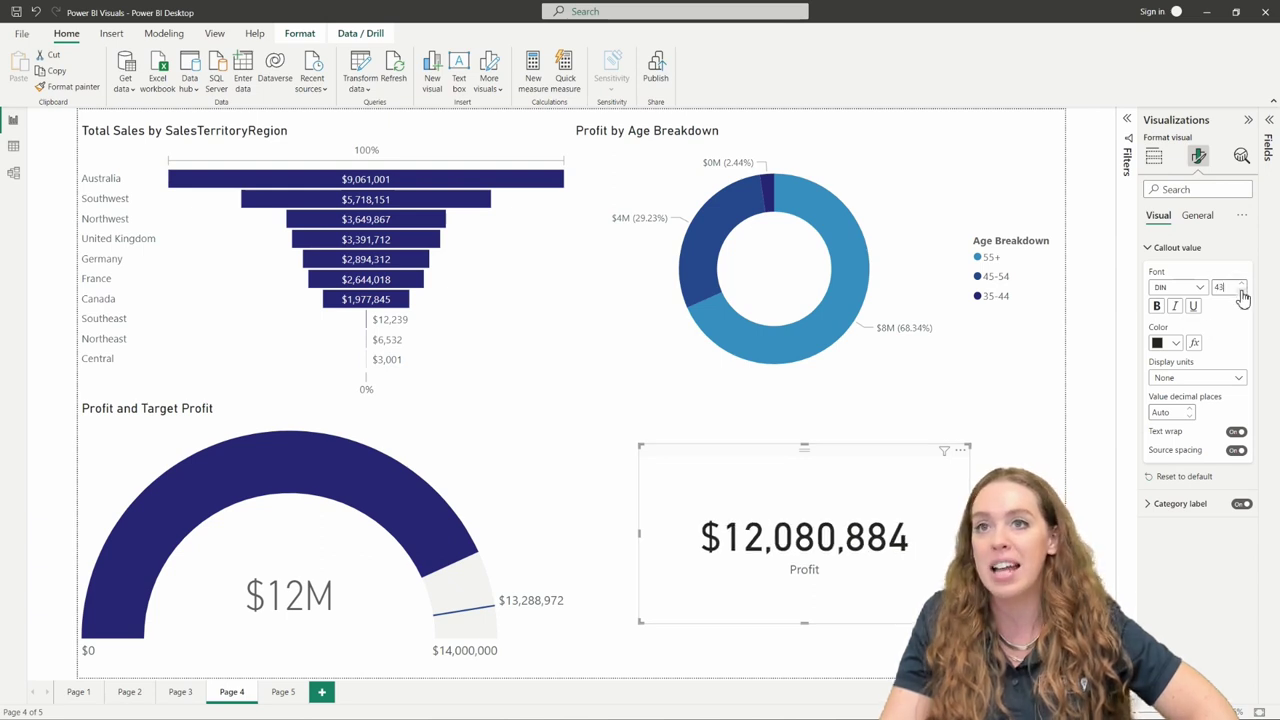
click(1176, 344)
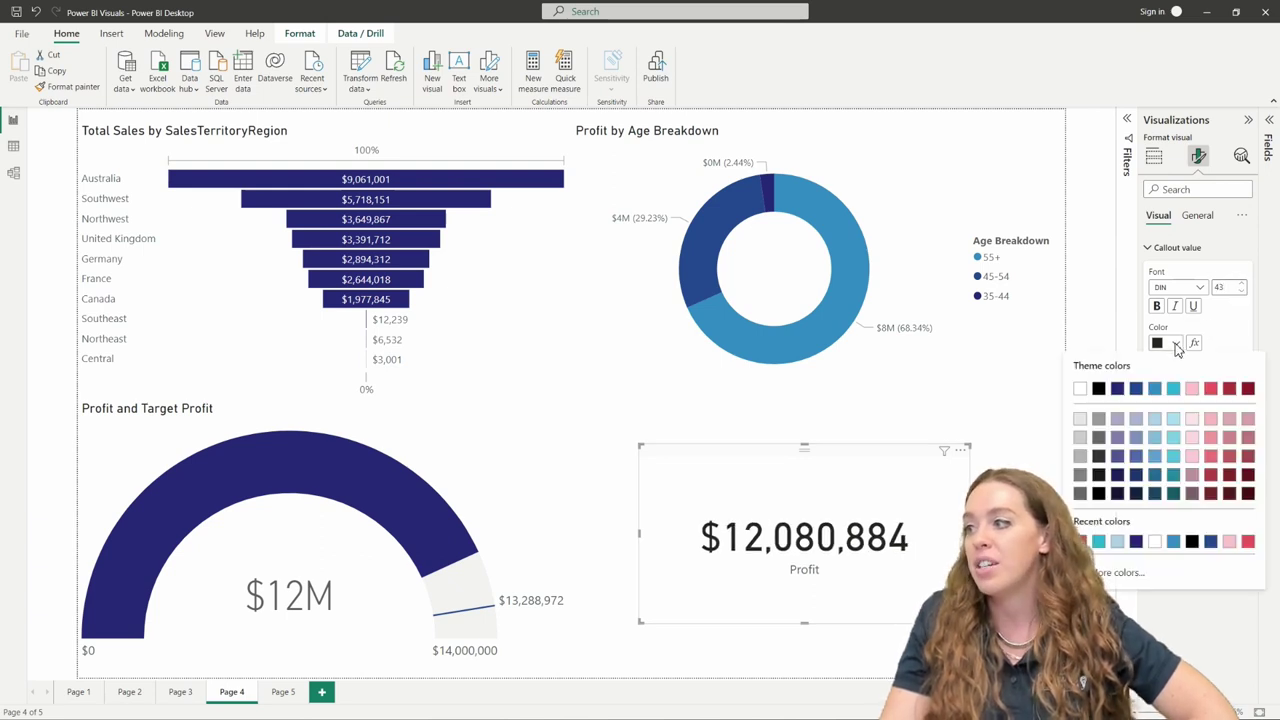
click(1212, 390)
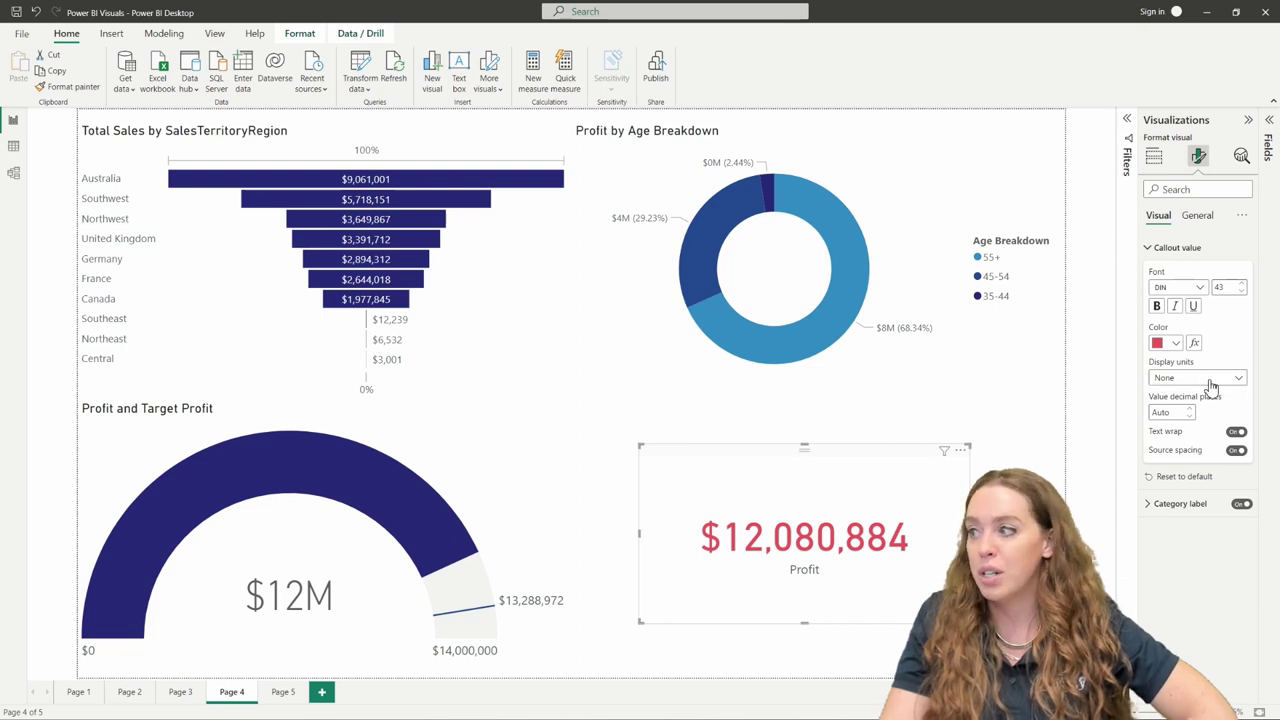
View the conditional formatting settings for the Profit card's callout value color and the card's general formatting options
click(1194, 343)
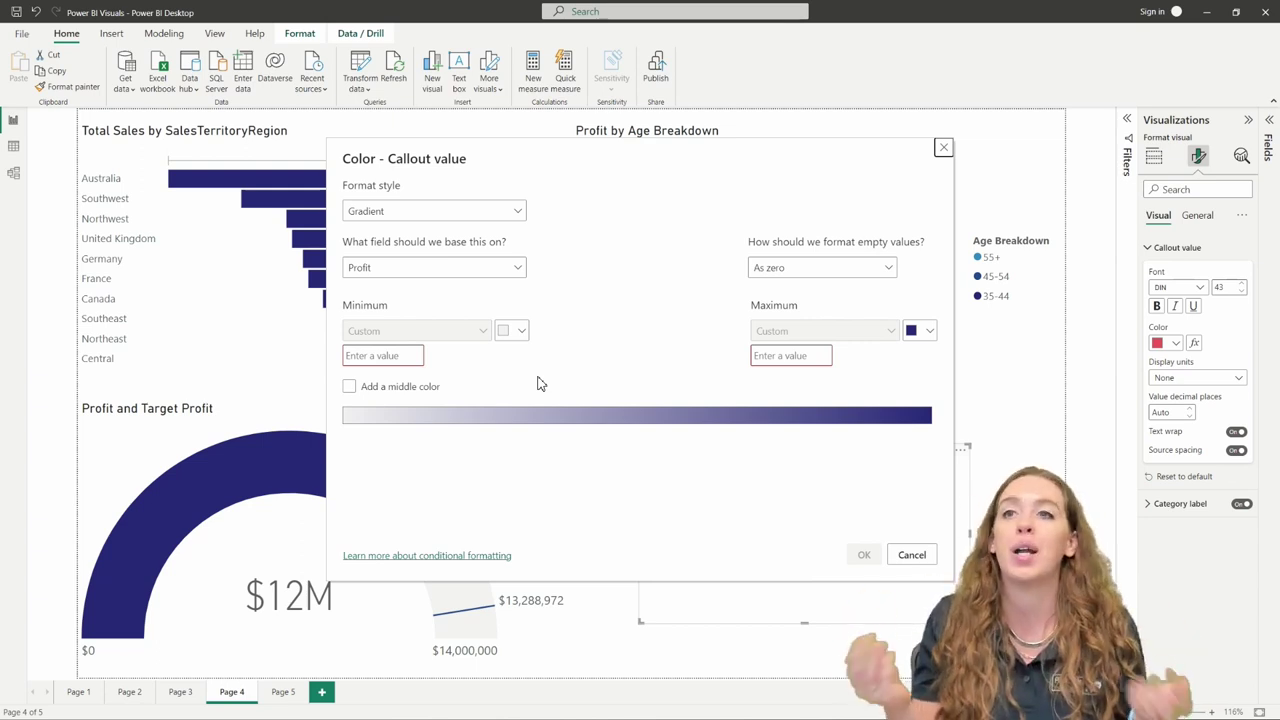
click(943, 147)
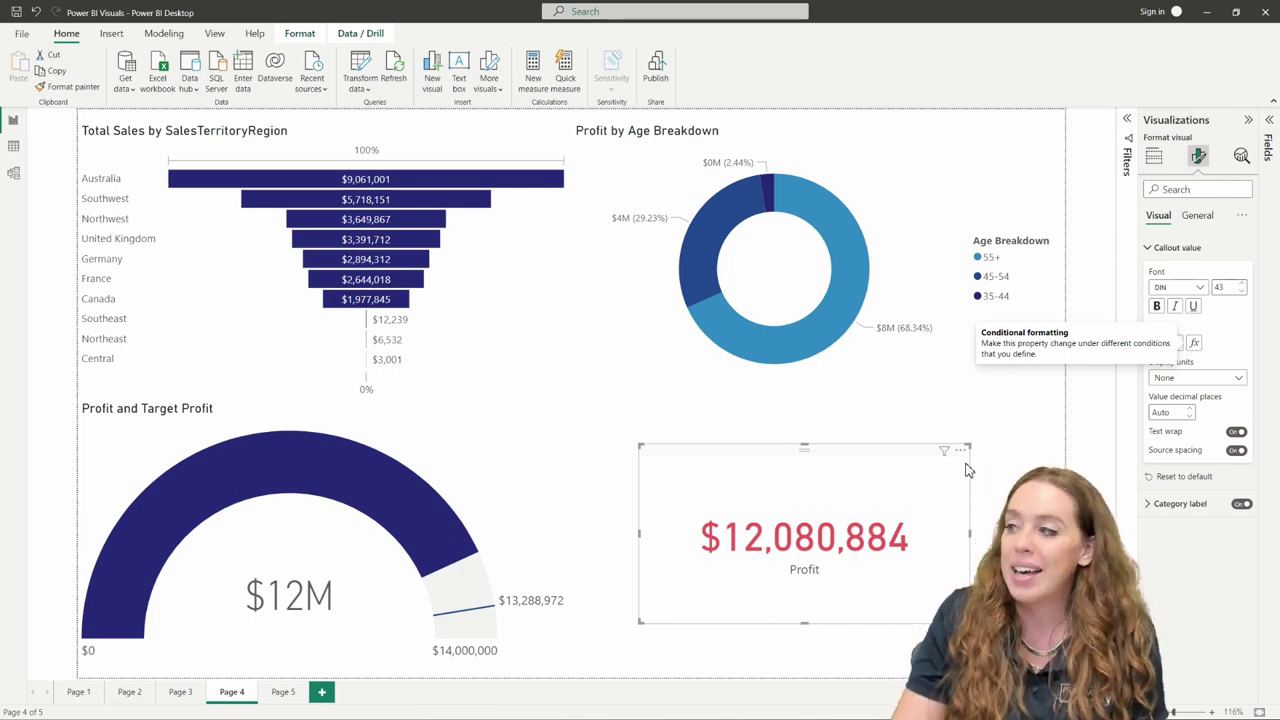
click(1197, 218)
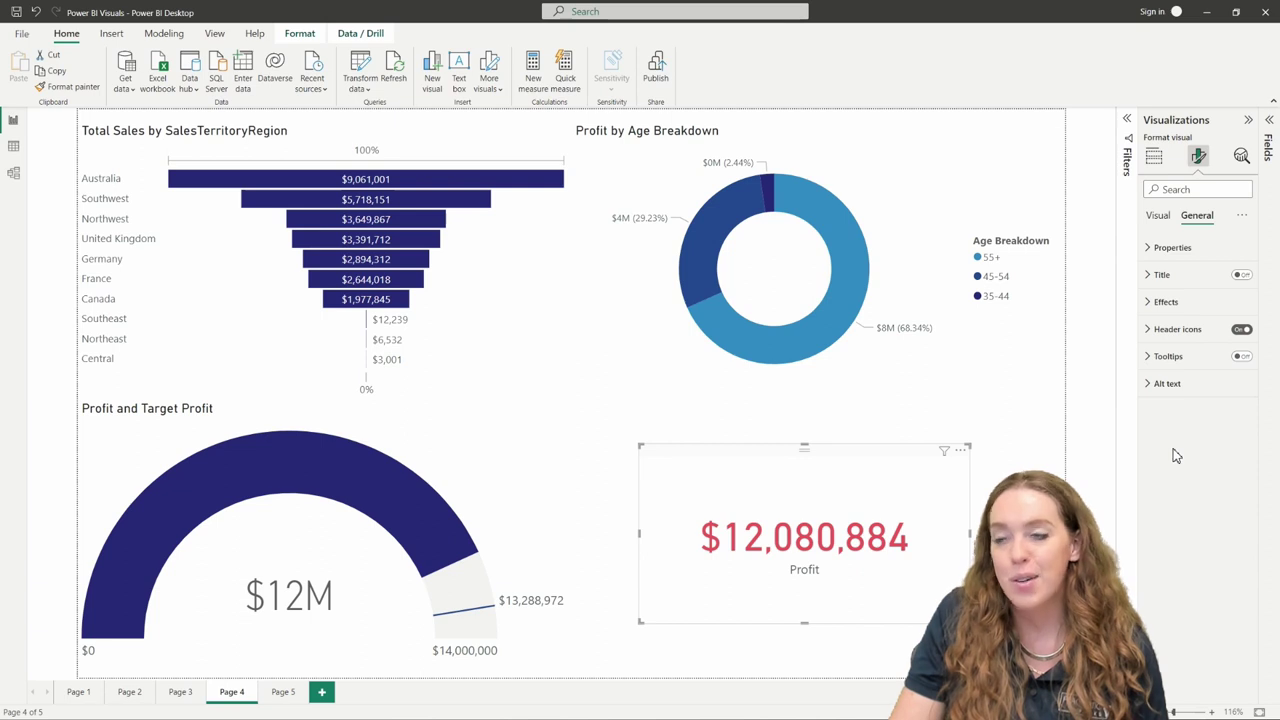
click(535, 624)
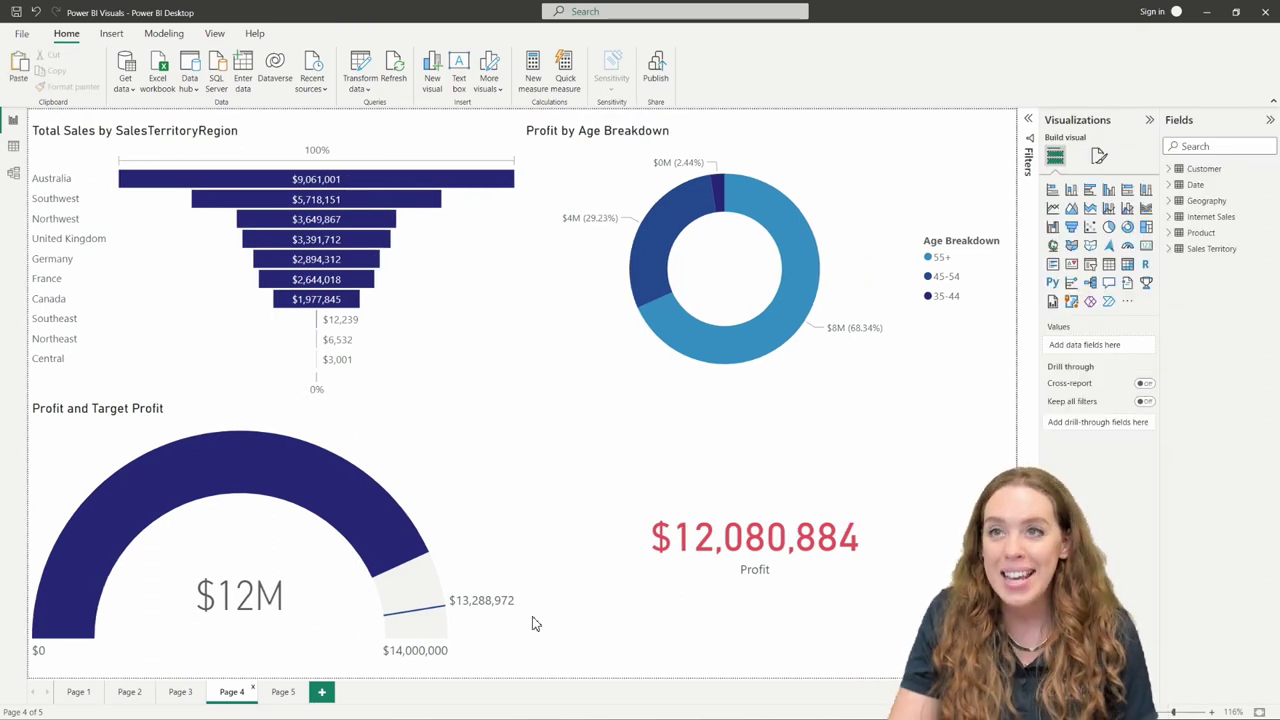
Open Page 5 and examine the State Province Name bubble map's fields and its points across the United States
click(287, 691)
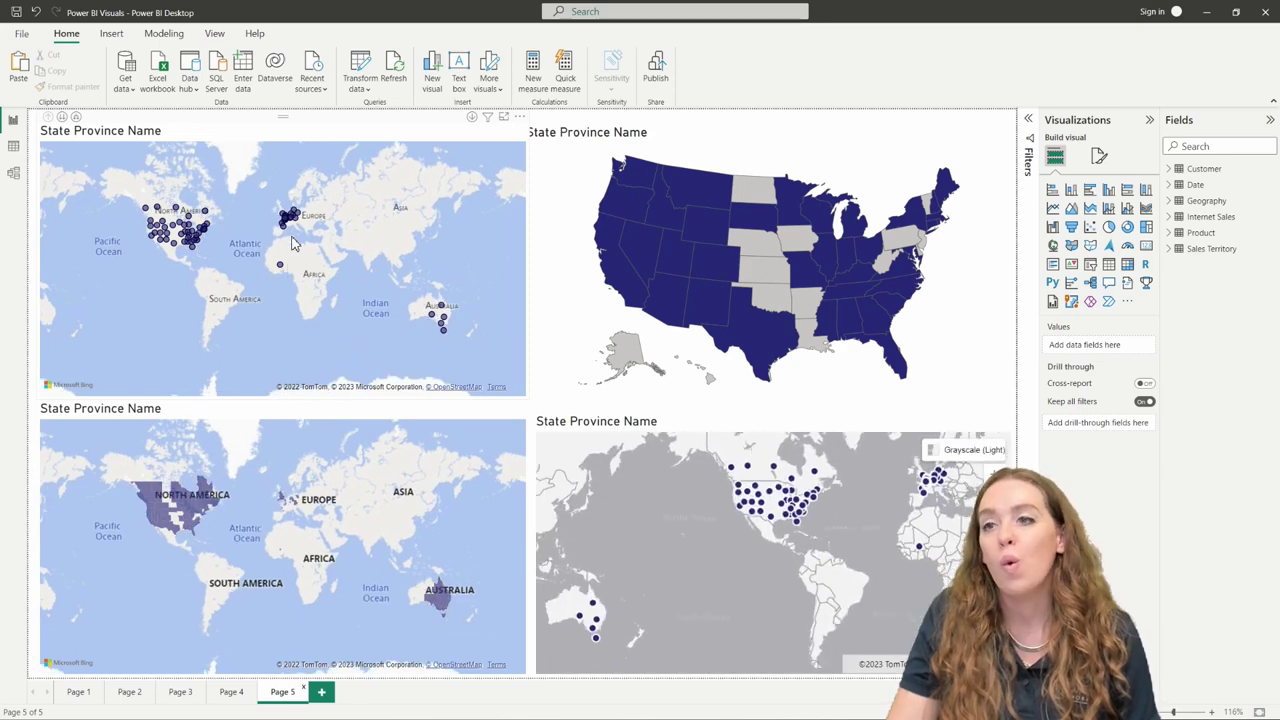
click(258, 130)
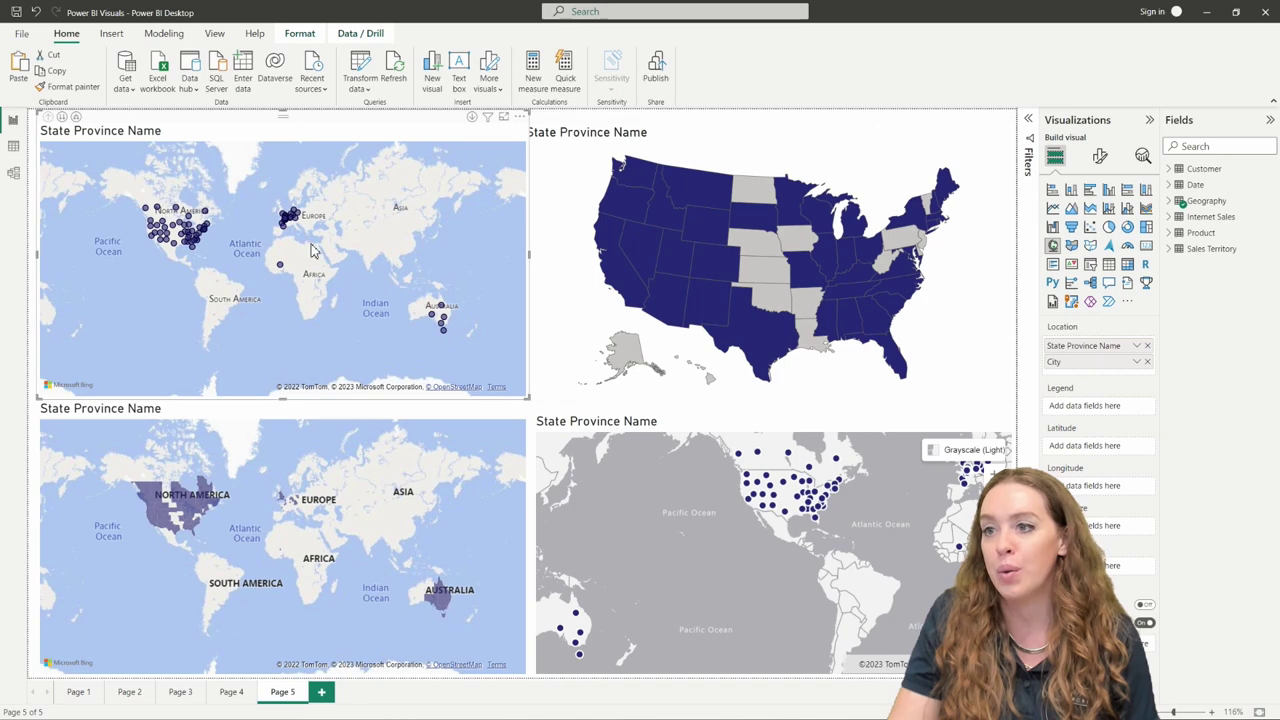
scroll(186, 255, up, 5)
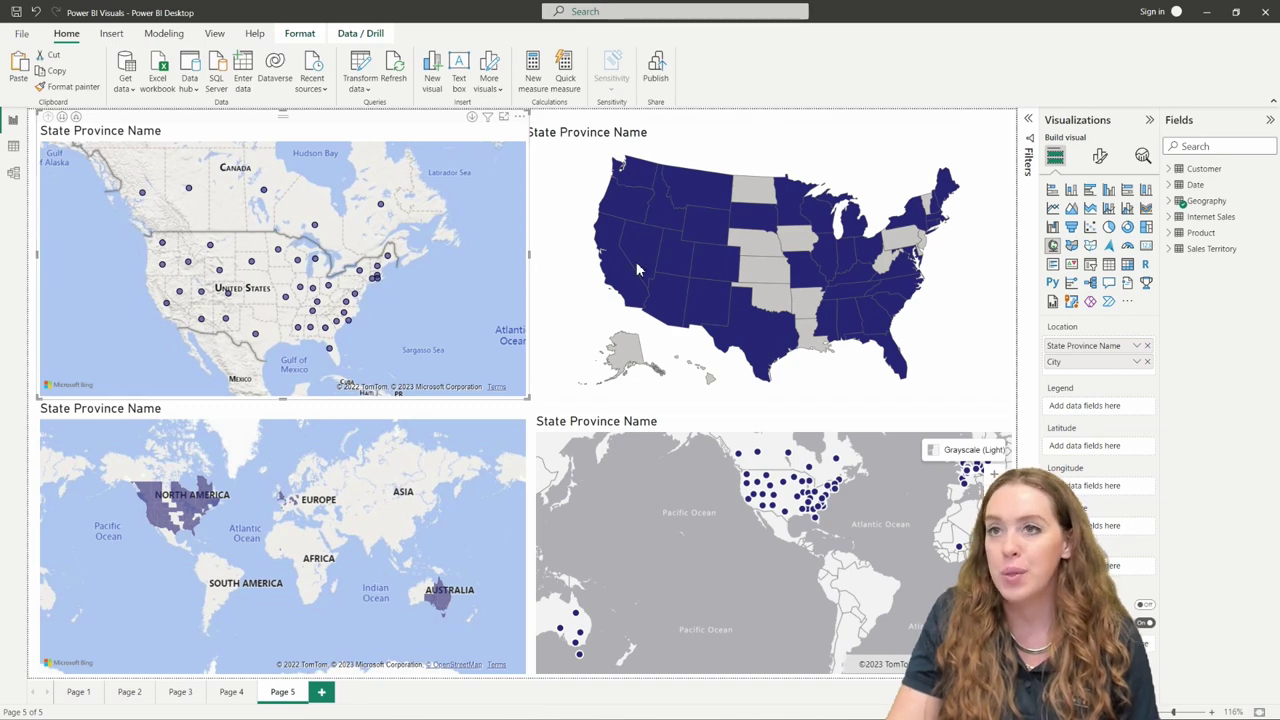
Cross-filter the page by Minnesota in the bubble map, turn on drill mode, drill into Minnesota's cities and drill back up to the state level
click(278, 251)
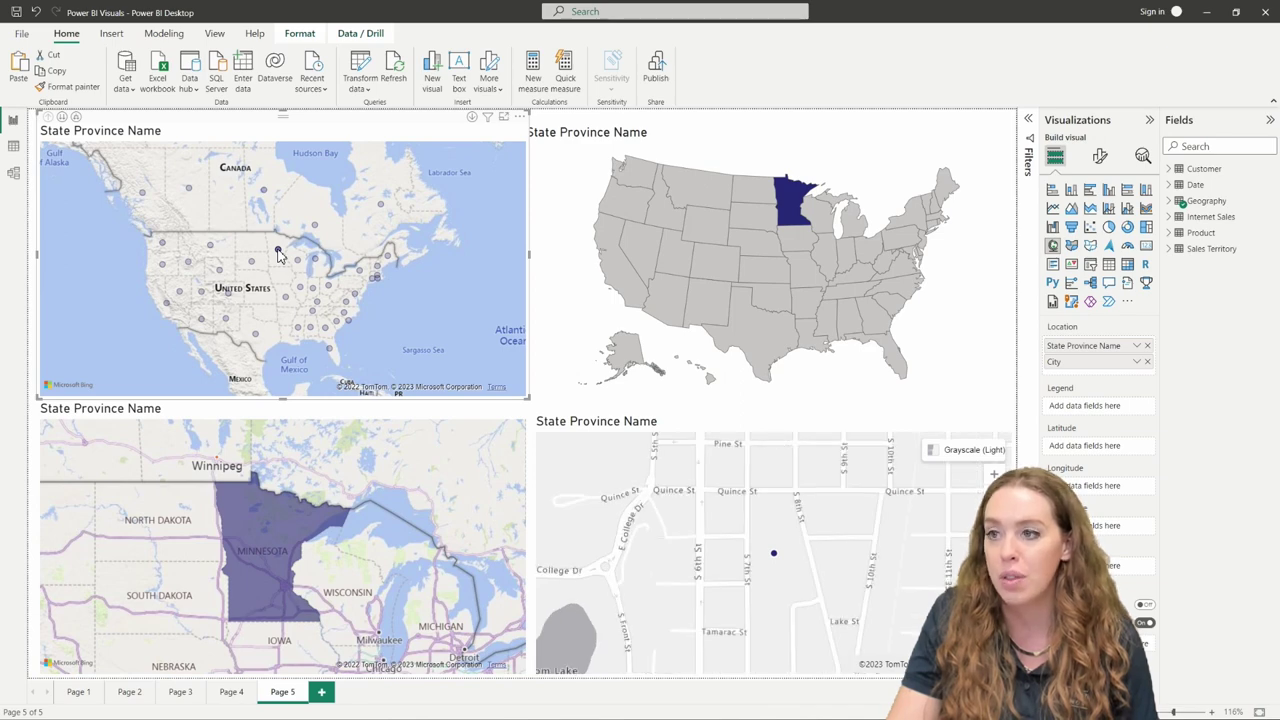
click(472, 118)
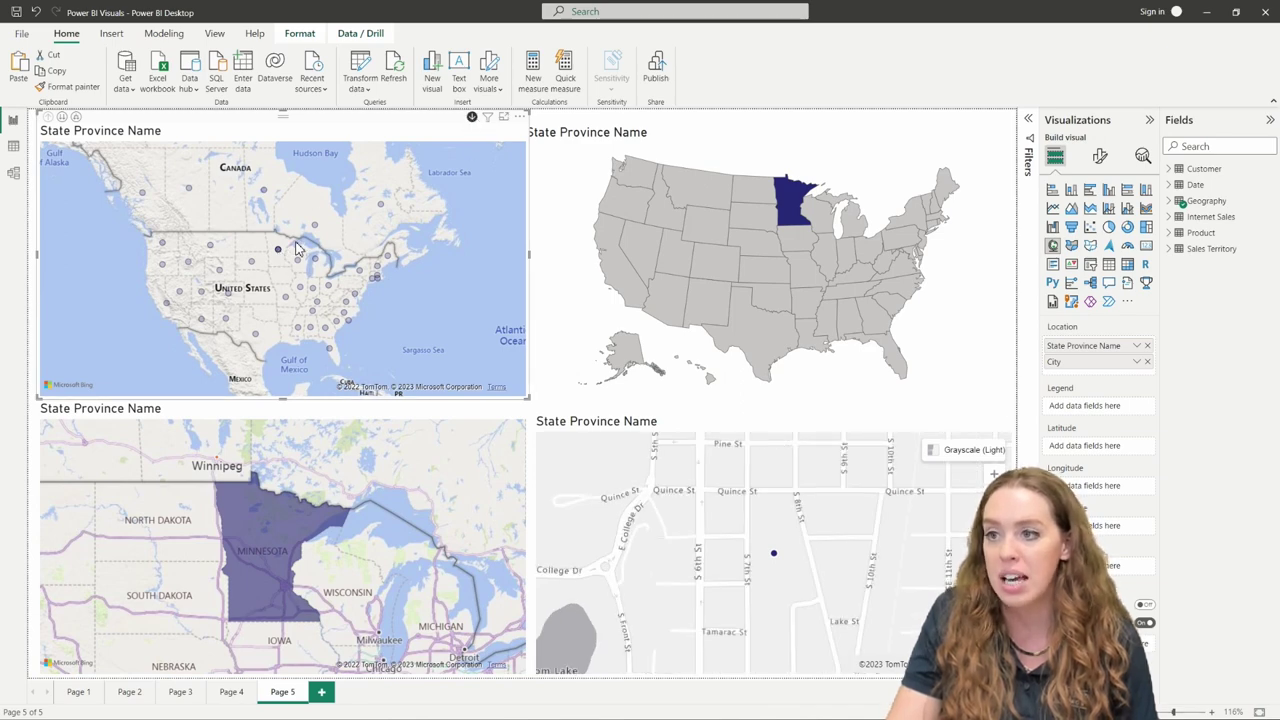
click(277, 252)
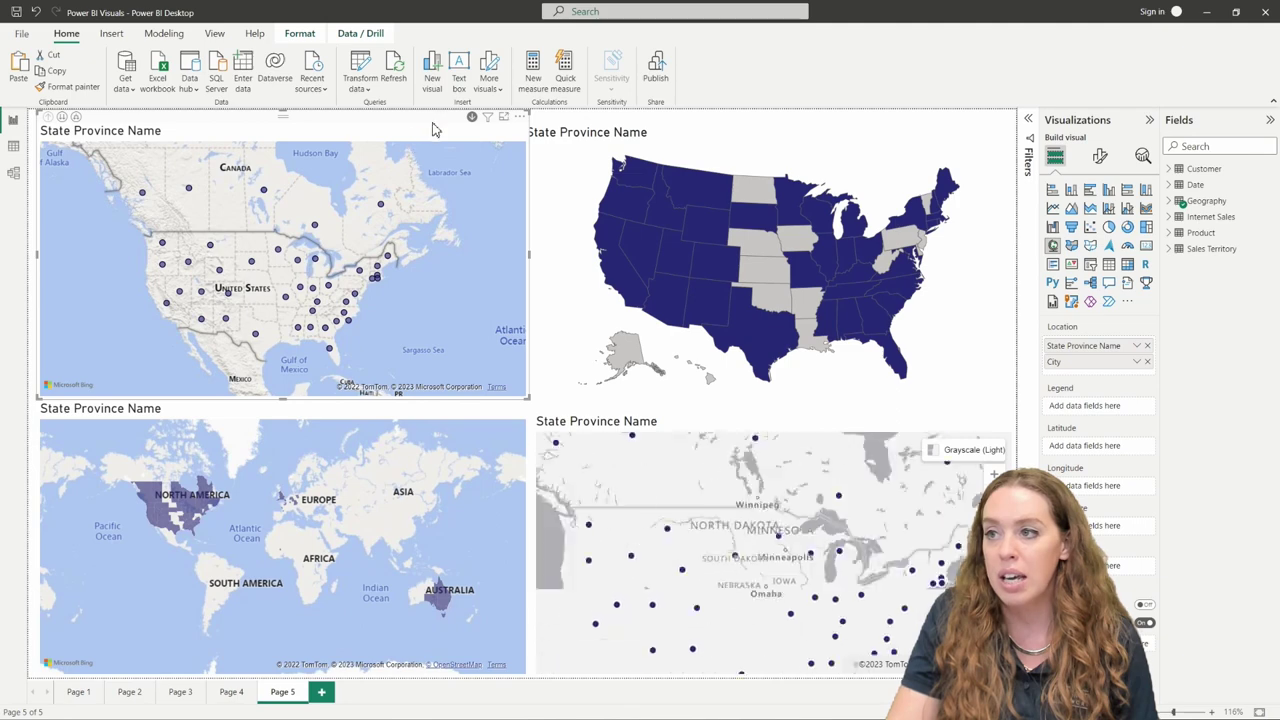
click(278, 253)
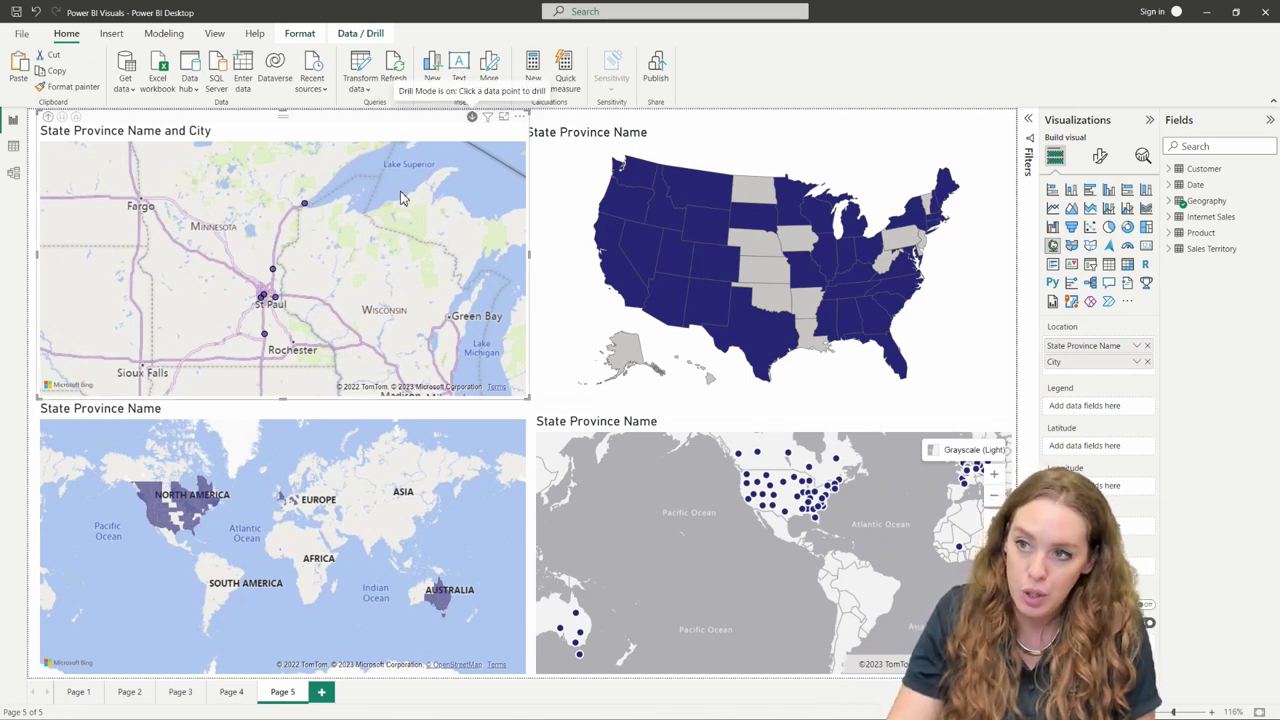
click(47, 117)
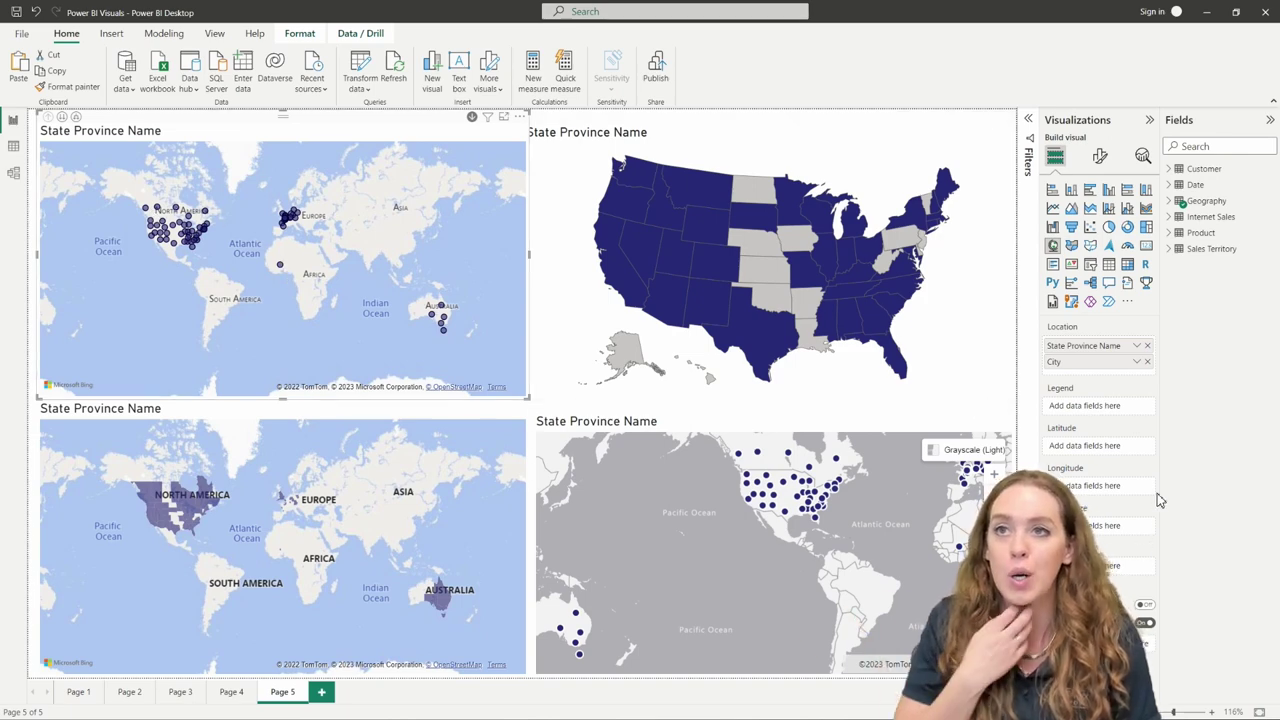
Try the Aerial, Dark, Light and Grayscale map styles on the bubble map, ending on Road
click(1100, 156)
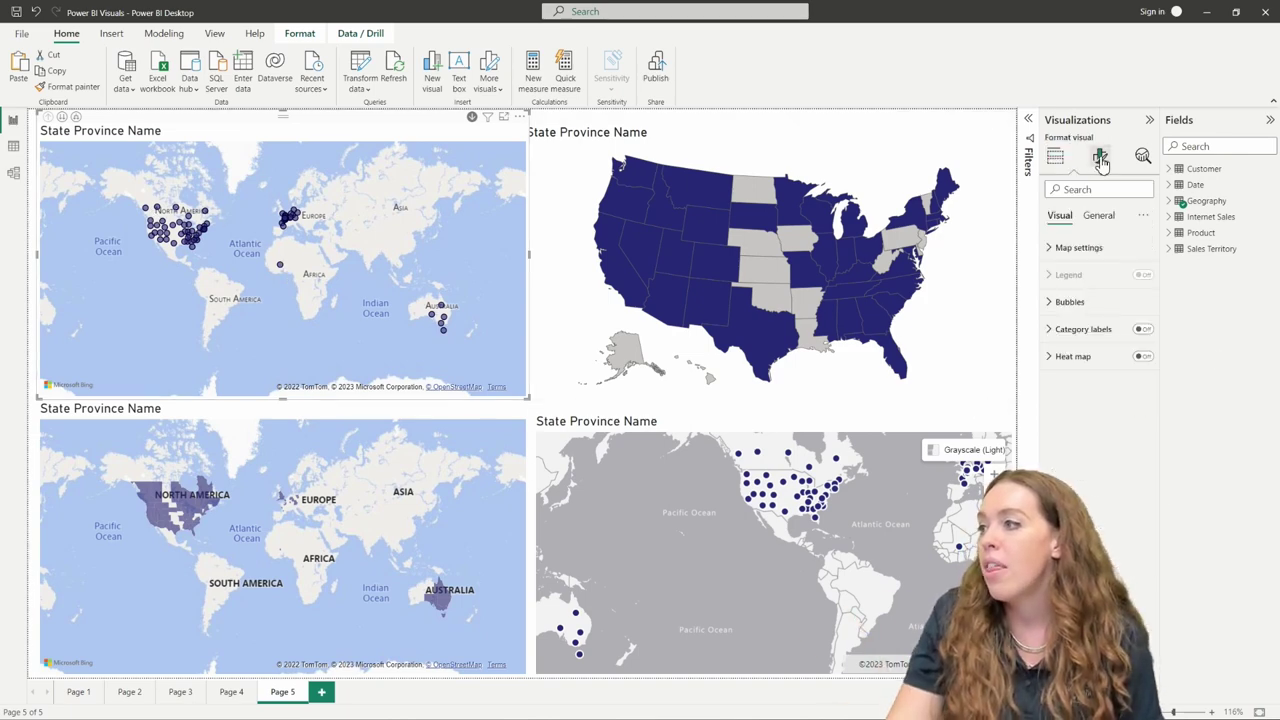
click(1049, 249)
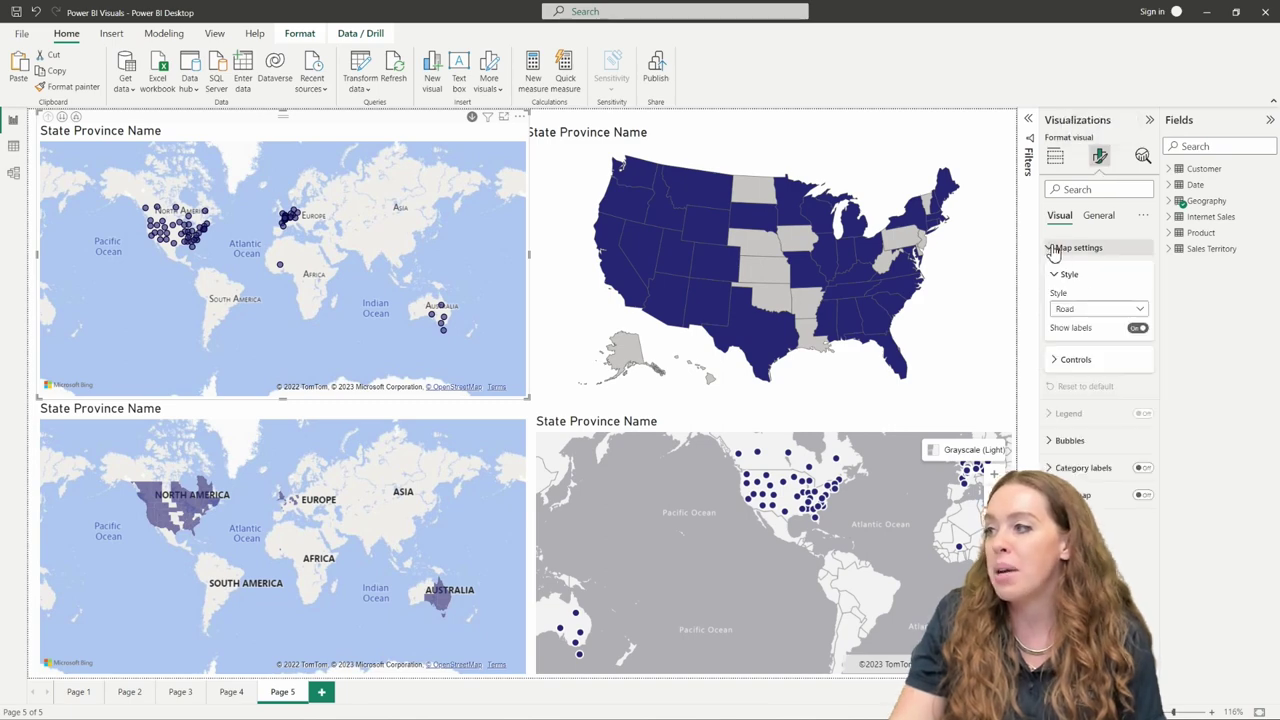
click(1130, 311)
click(1095, 325)
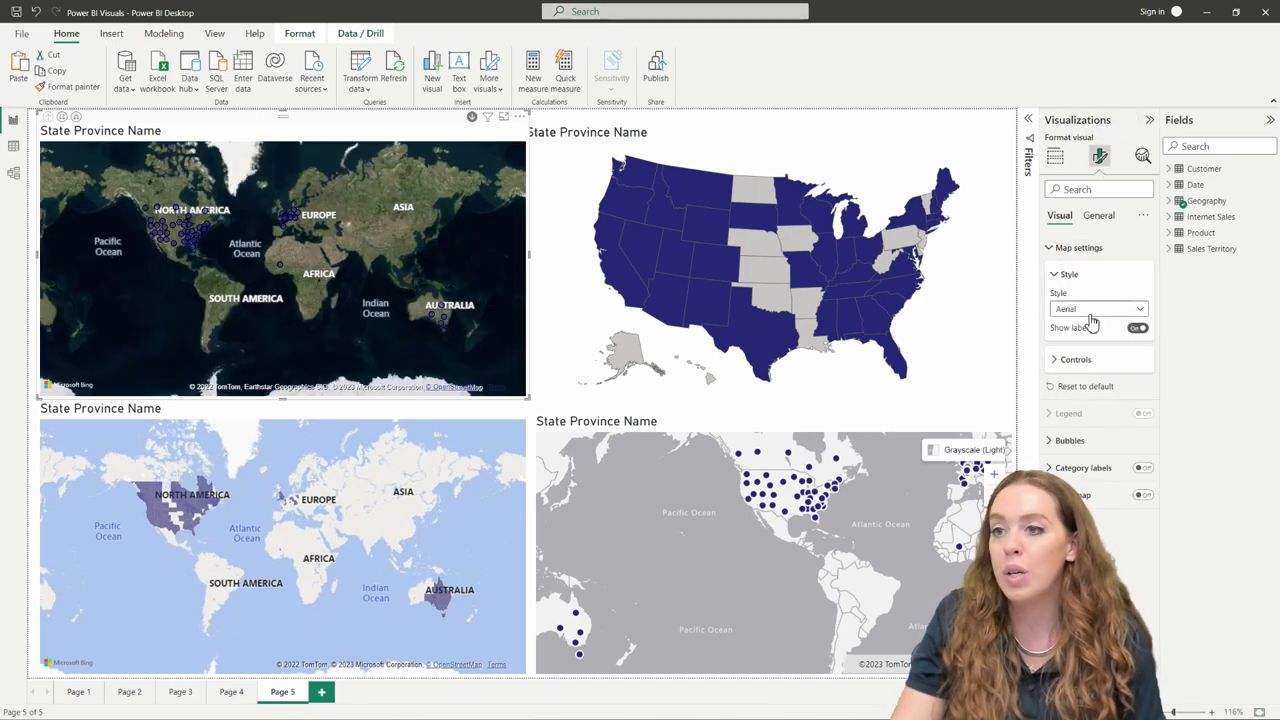
click(1092, 314)
click(1090, 340)
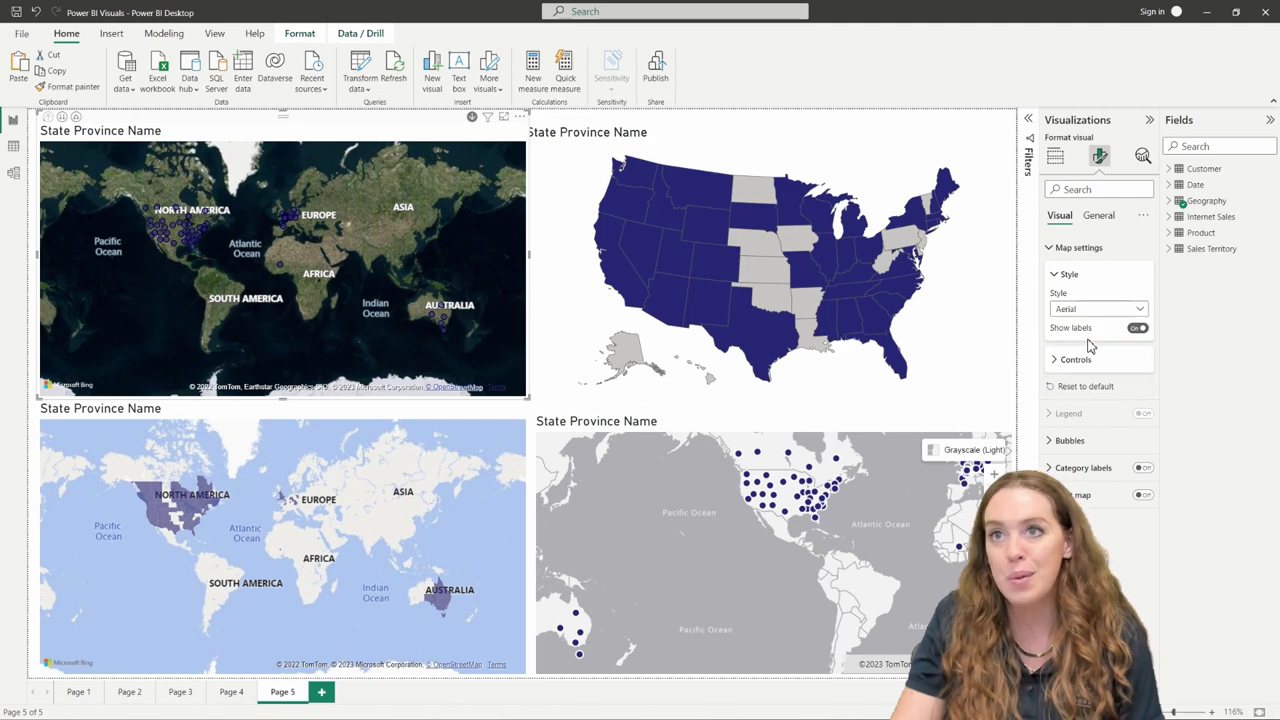
click(1092, 312)
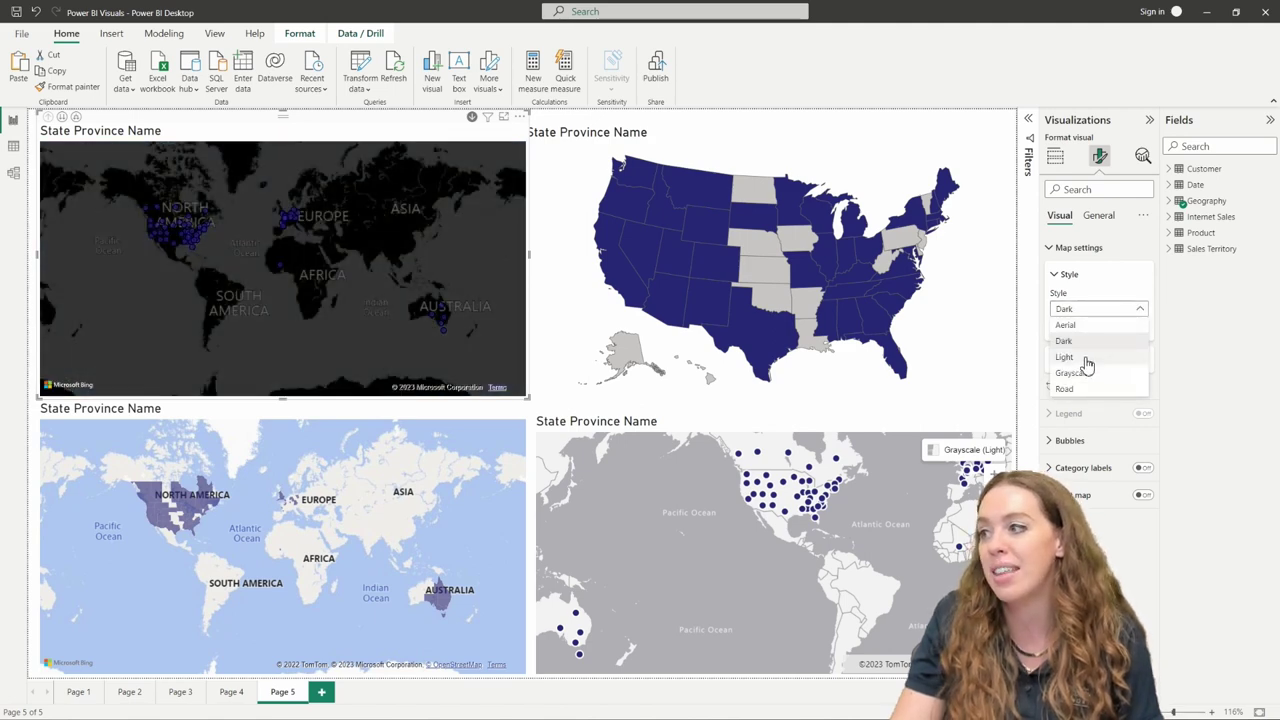
click(1088, 355)
click(1095, 312)
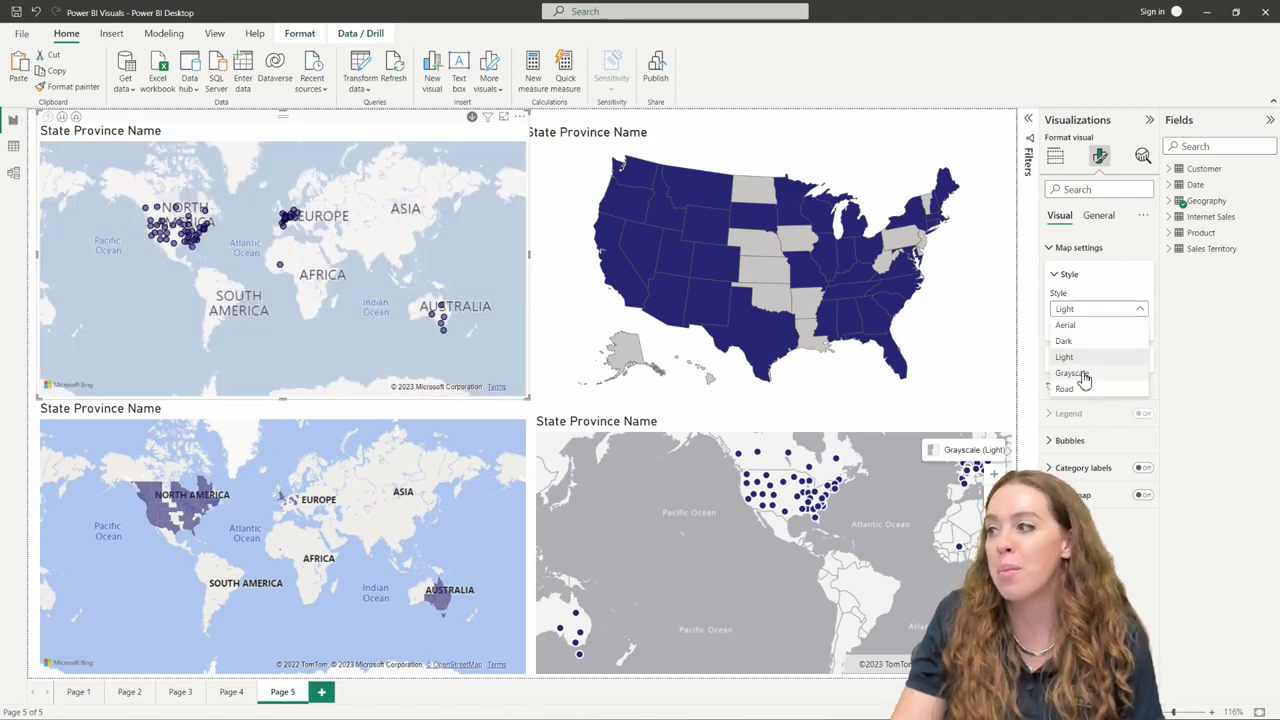
click(1080, 372)
click(1090, 310)
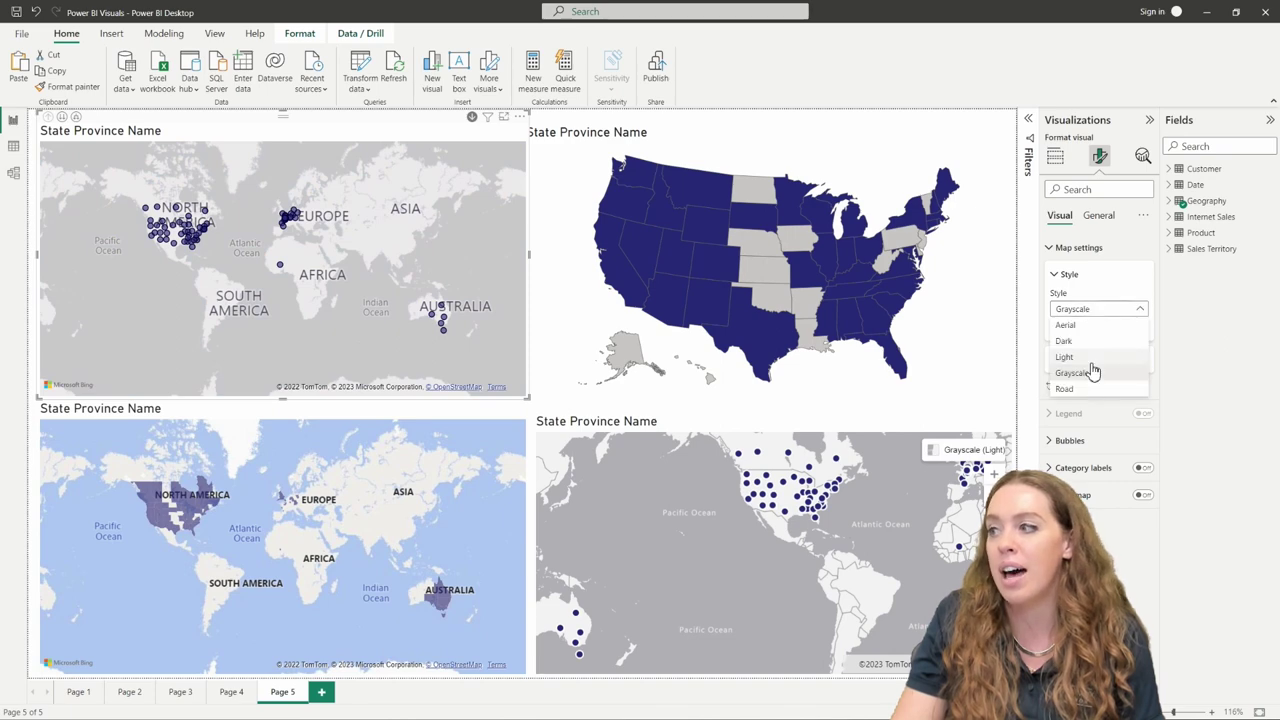
click(1090, 390)
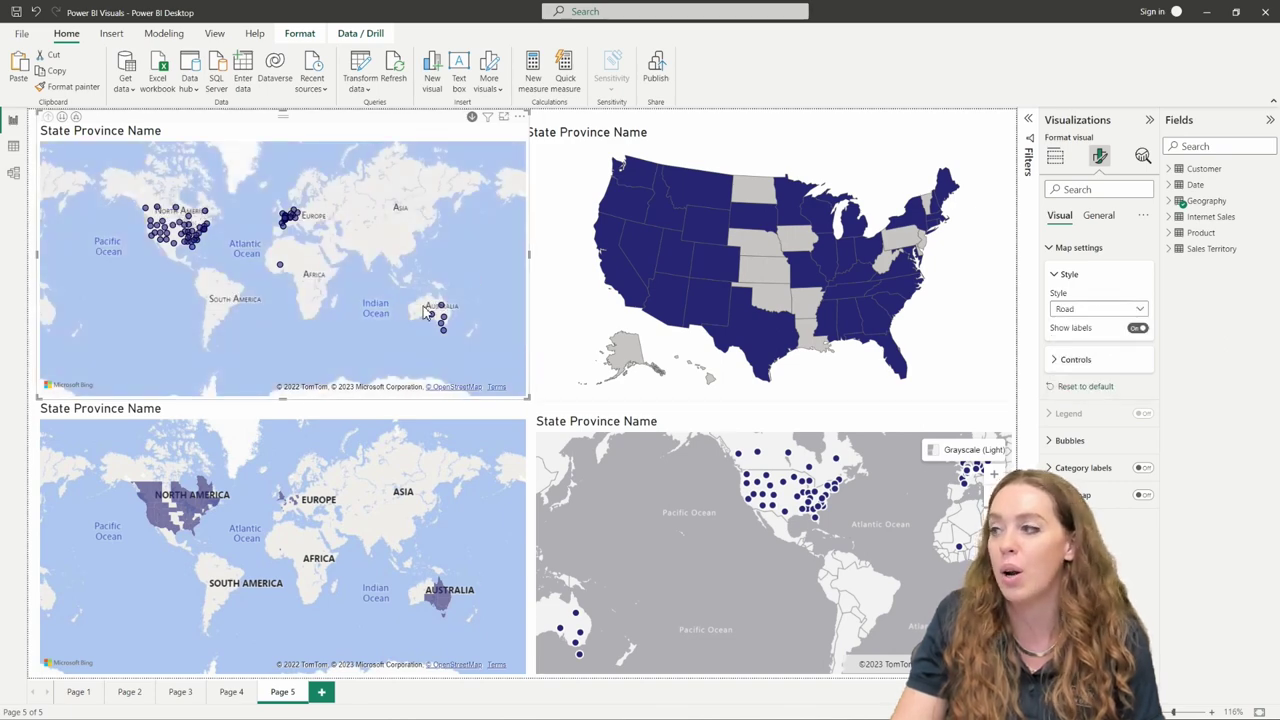
Set the bubble map's style to Aerial after inspecting the street-level detail of the Road style
scroll(171, 234, up, 5)
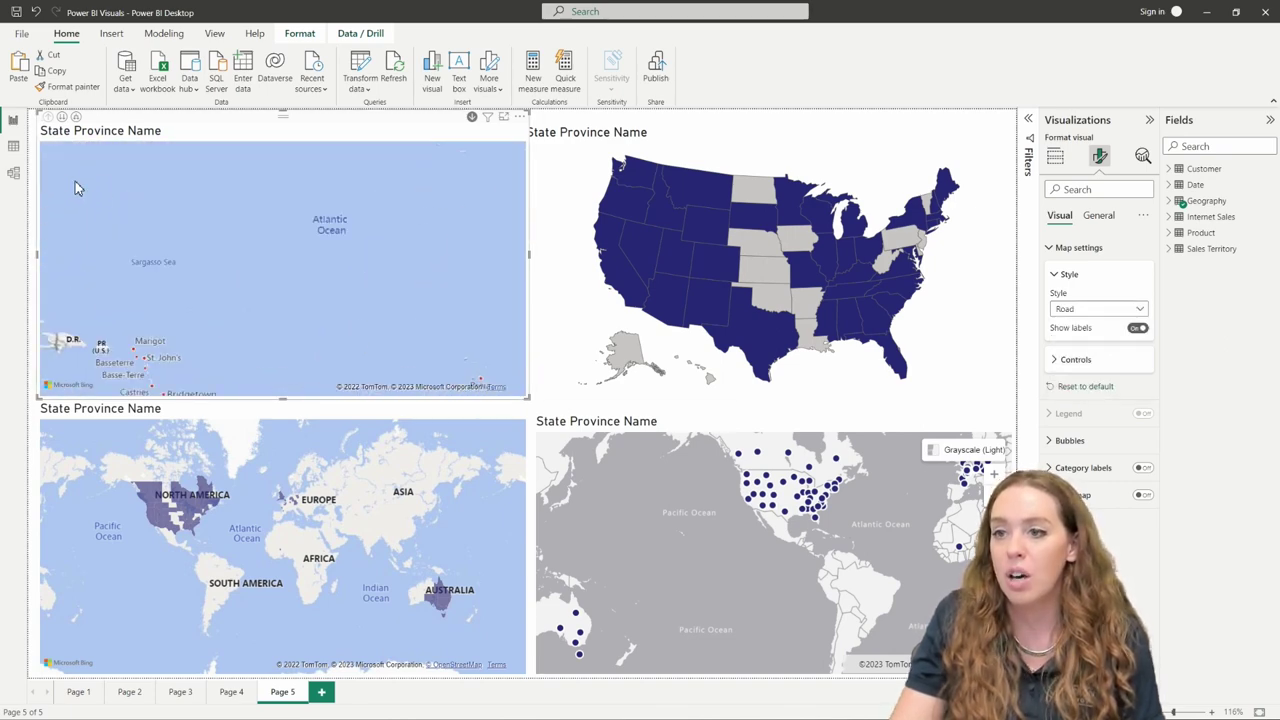
drag(63, 175, 431, 300)
scroll(270, 215, up, 6)
scroll(284, 213, up, 6)
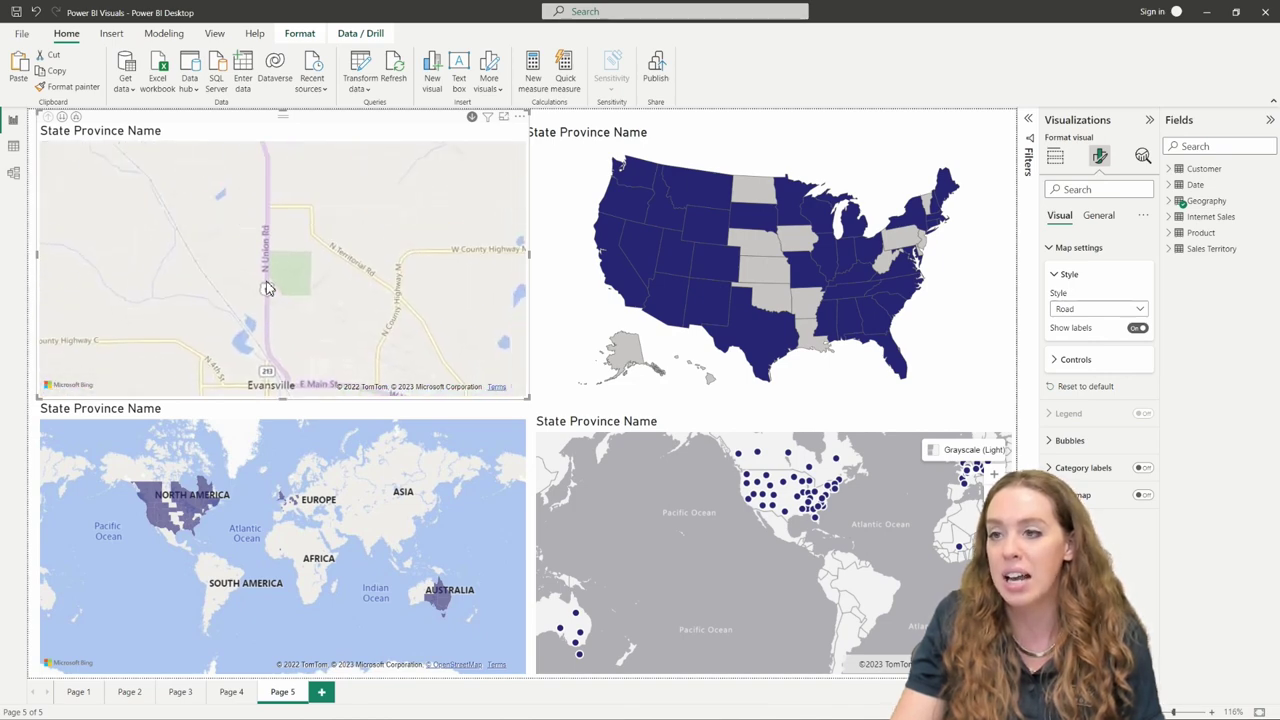
scroll(266, 288, up, 5)
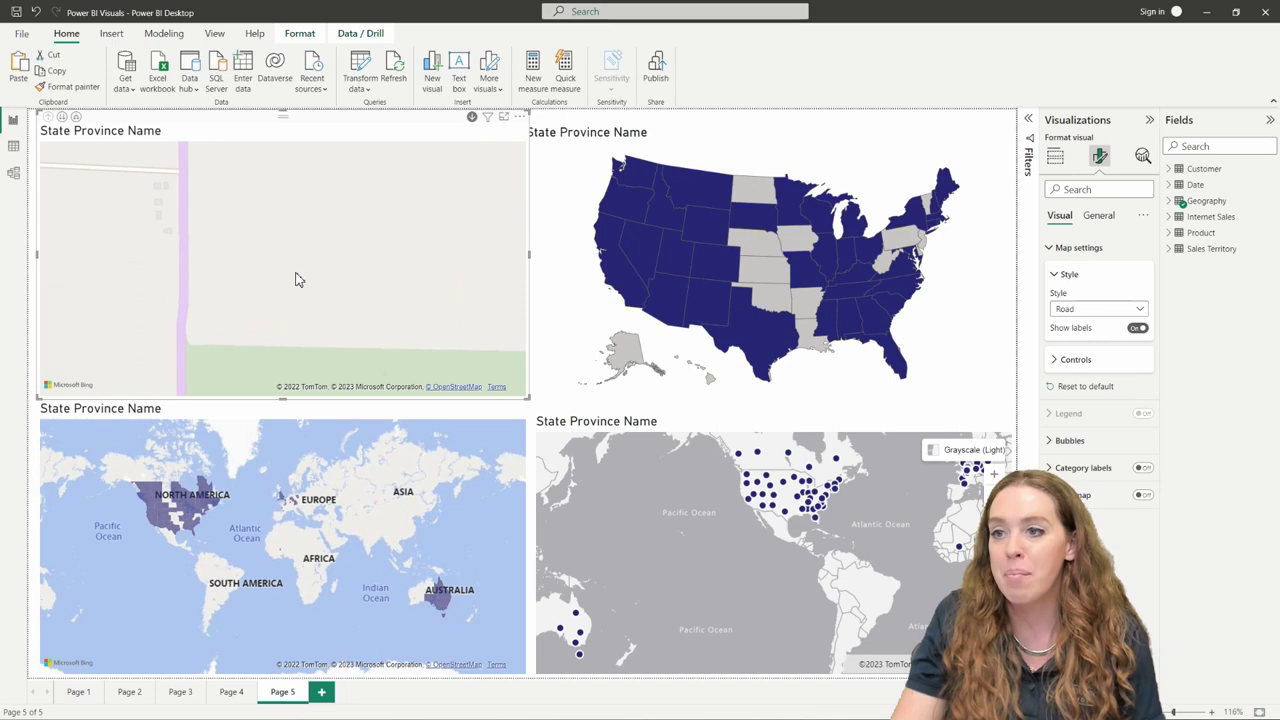
scroll(294, 277, up, 2)
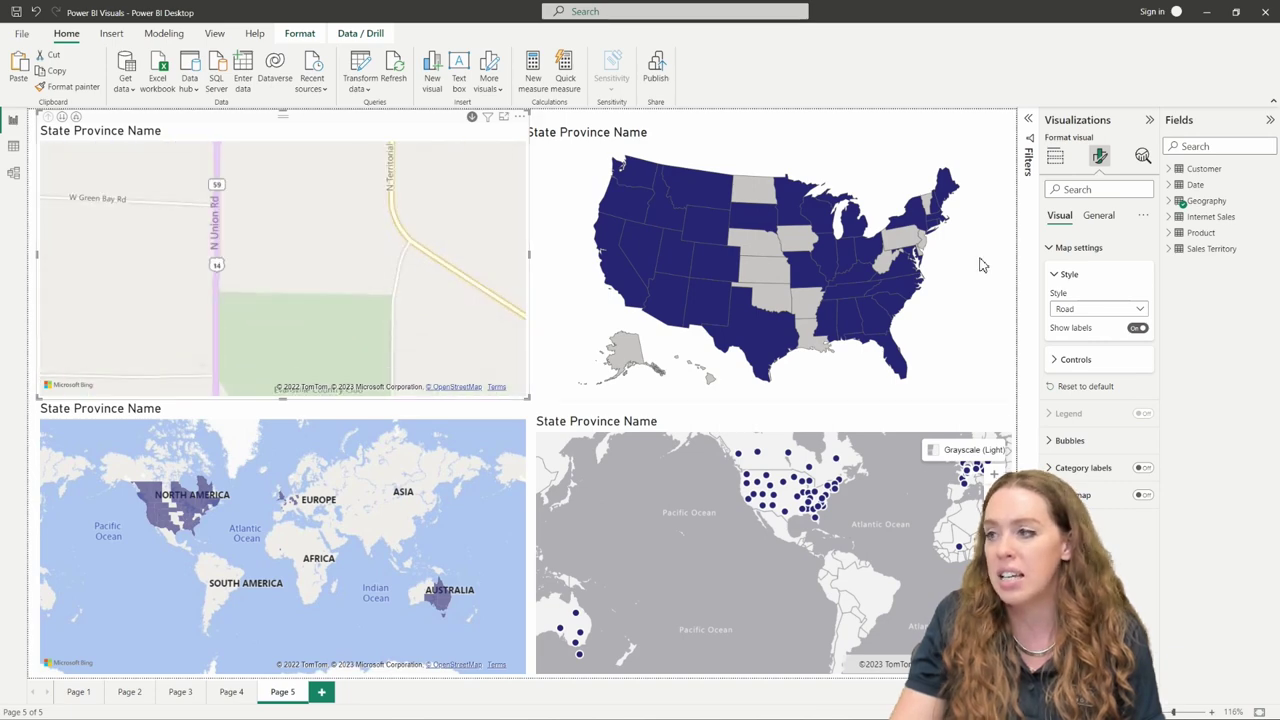
click(1110, 310)
click(1090, 324)
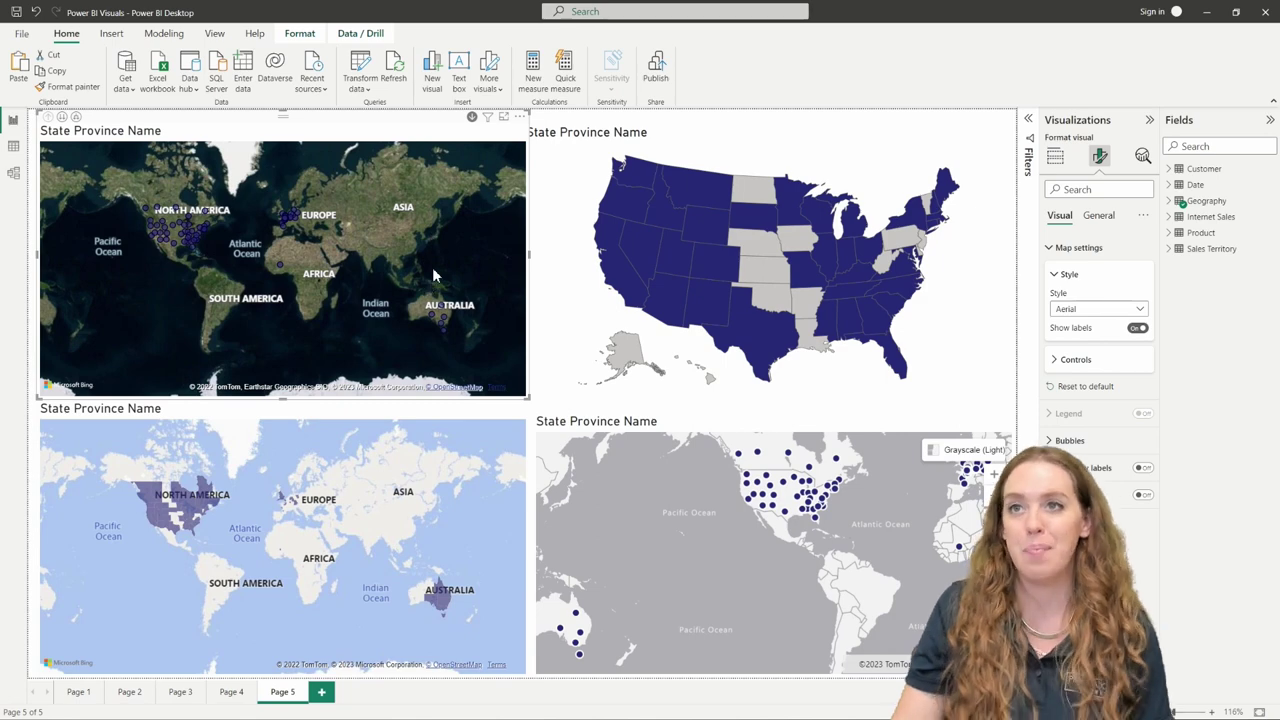
Examine the State Province Name filled map's shaded states and provinces across North America
click(323, 413)
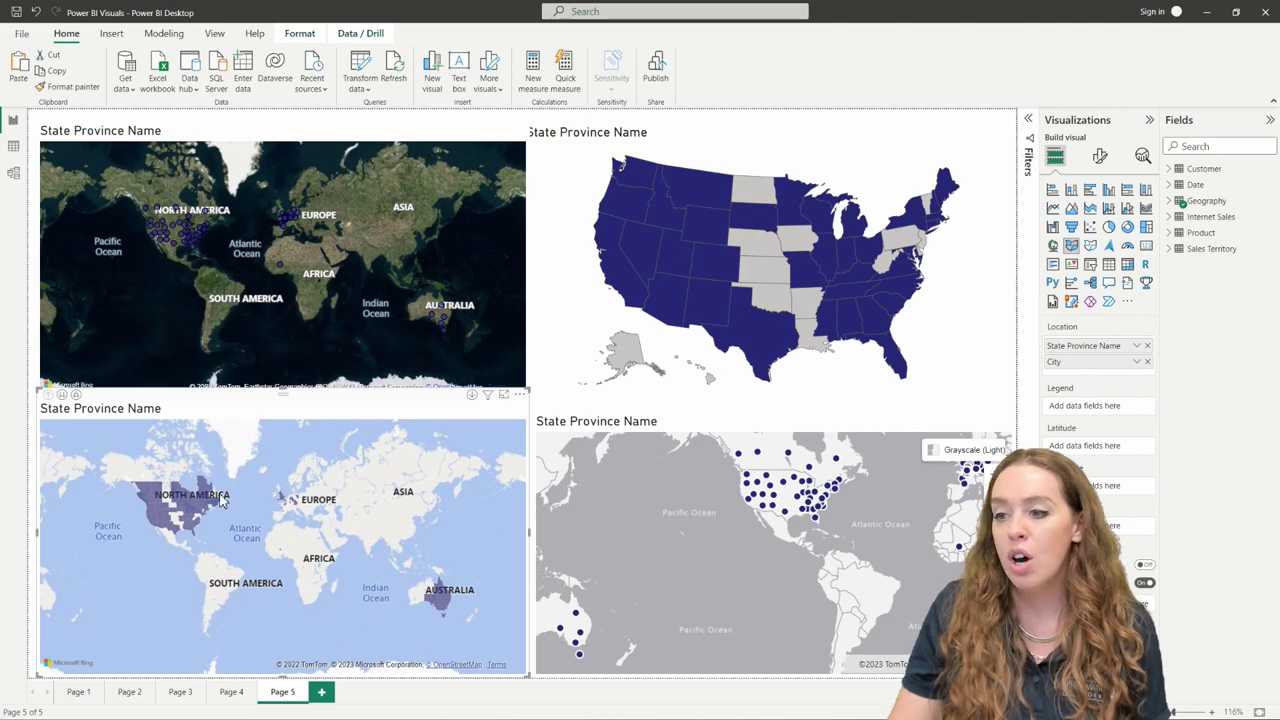
scroll(192, 486, up, 4)
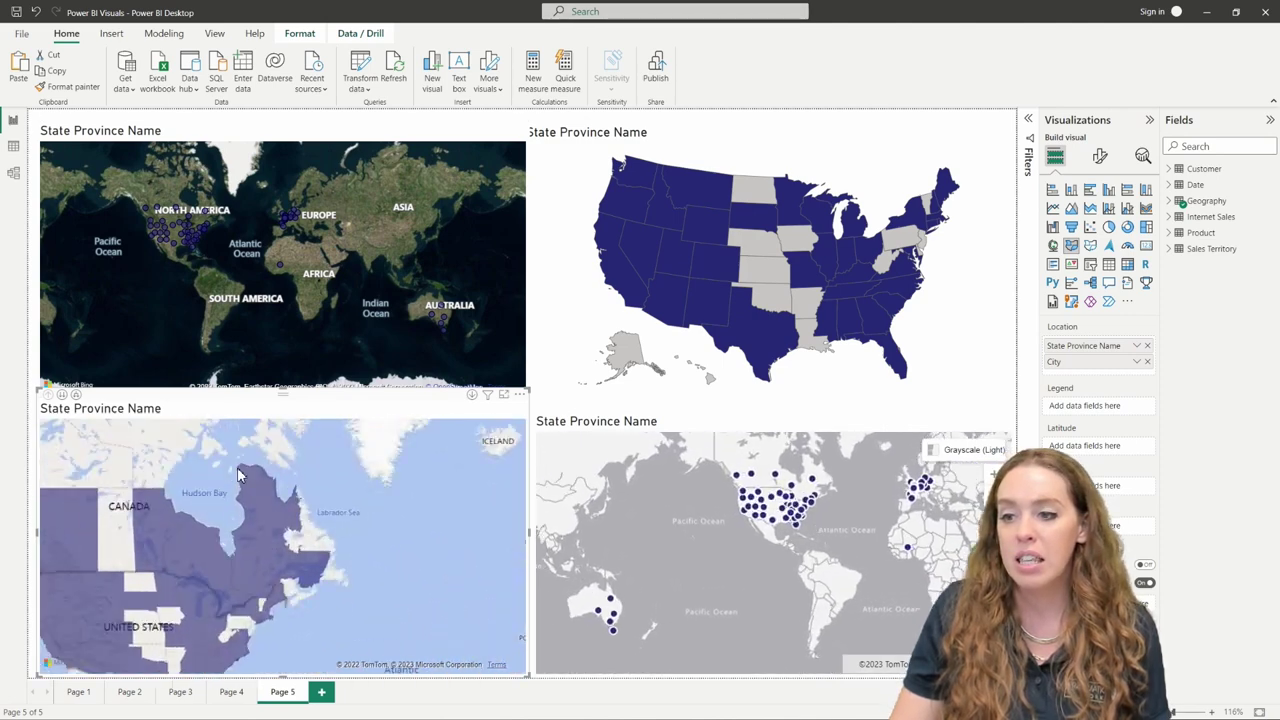
scroll(324, 501, up, 4)
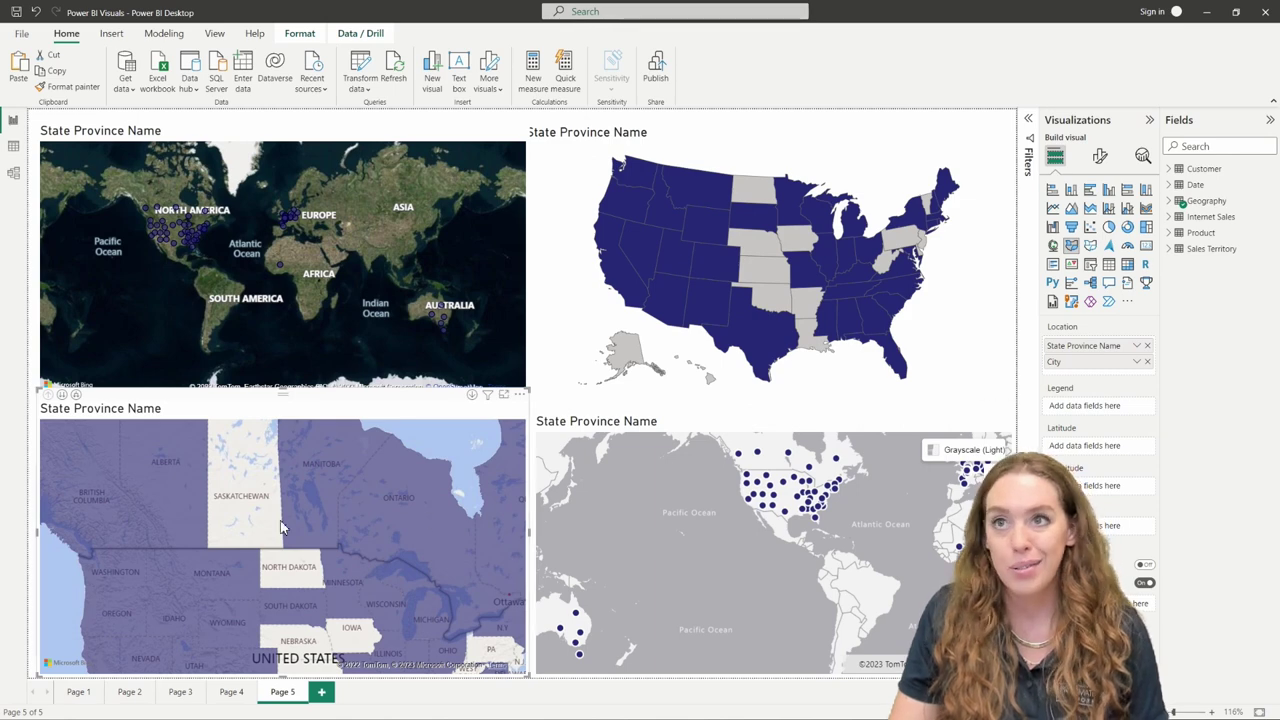
scroll(364, 527, down, 3)
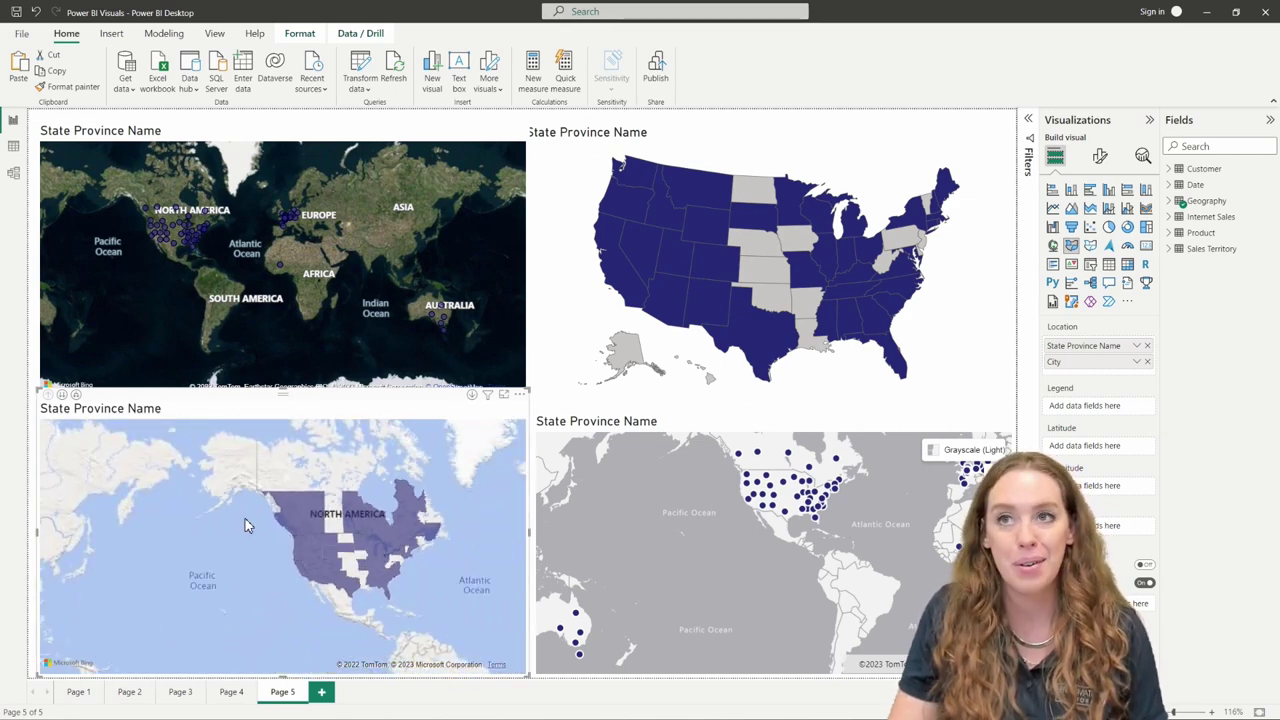
drag(435, 549, 361, 530)
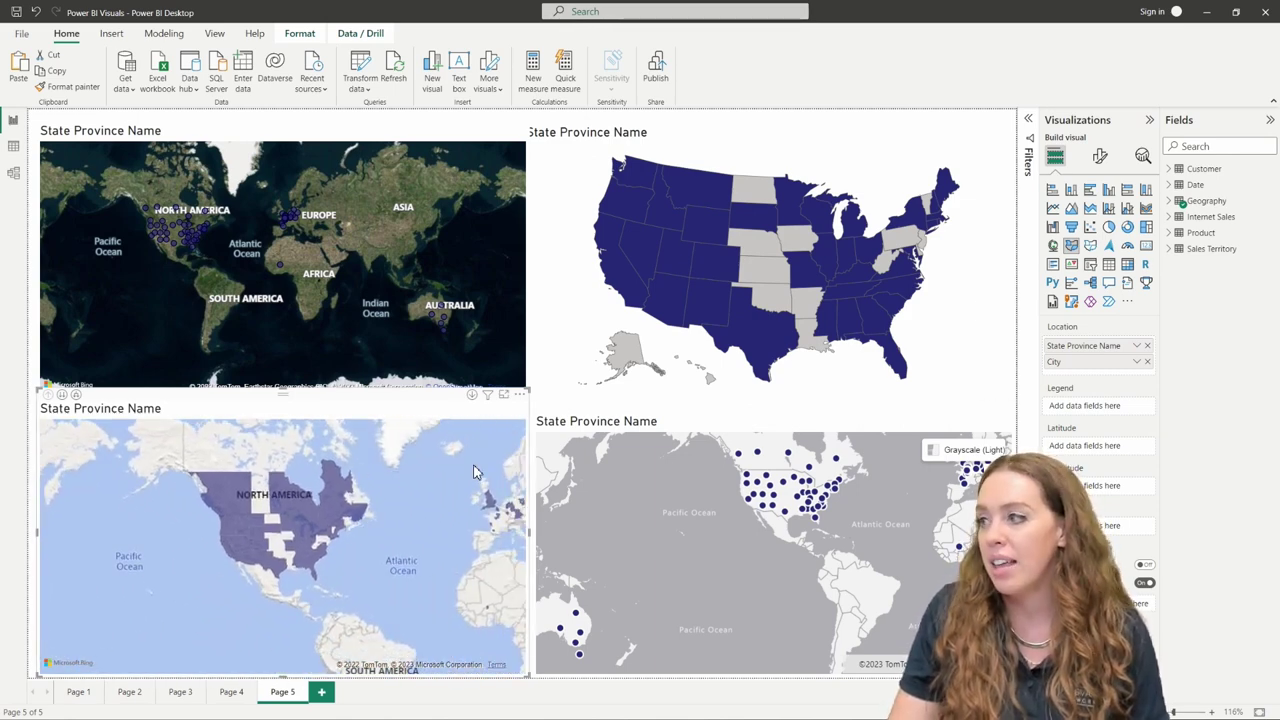
Set the filled map's style to Dark, check its City level and return to State Province Name, ending on its general formatting options
click(1097, 168)
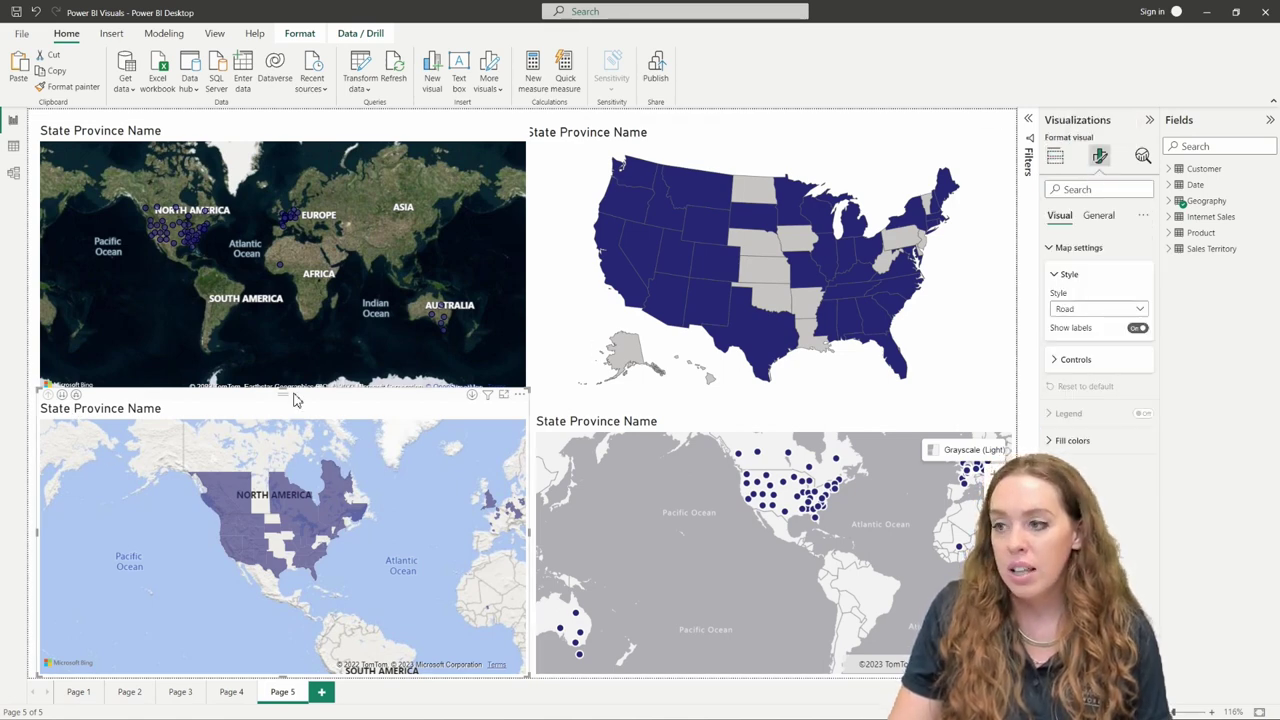
click(62, 396)
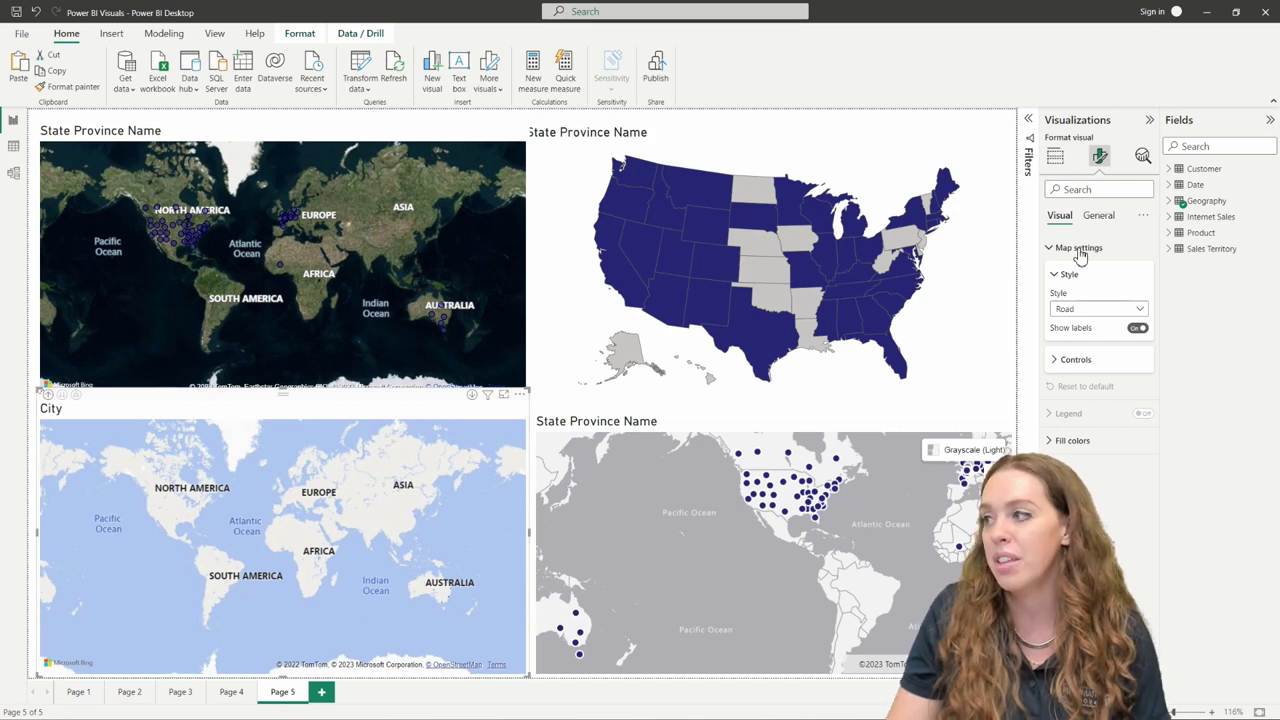
click(1139, 312)
click(1098, 326)
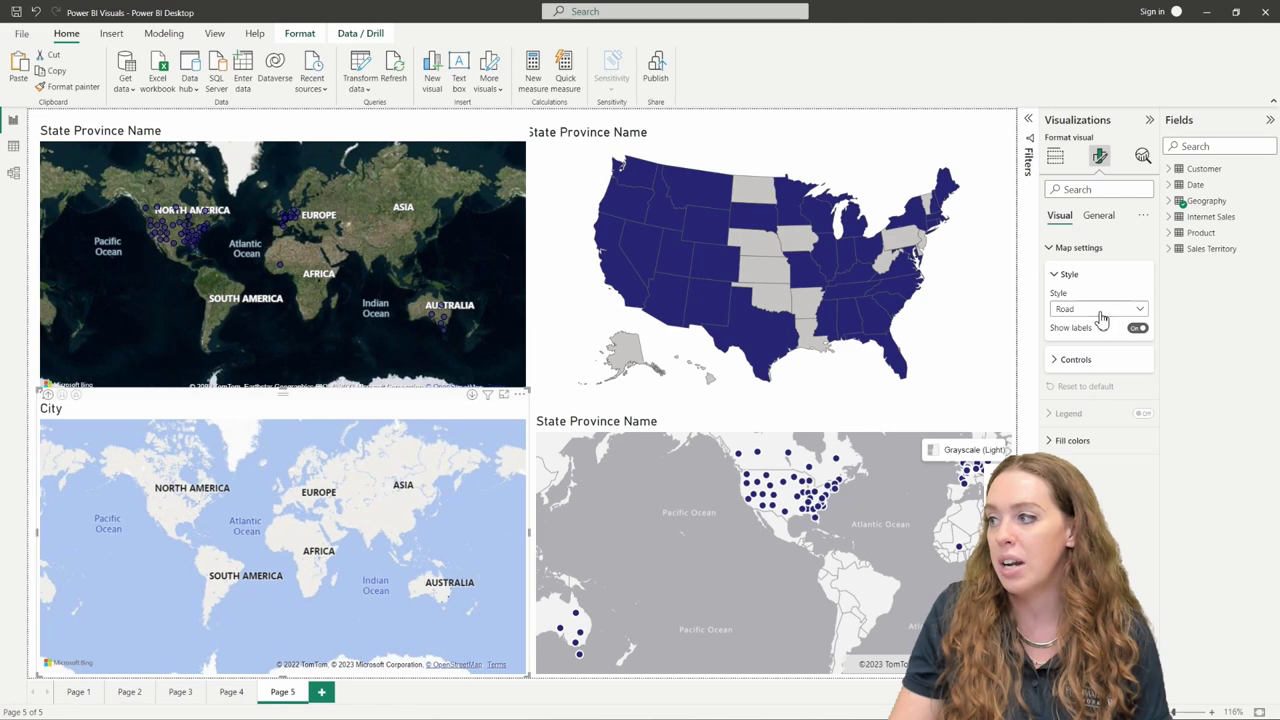
click(1100, 310)
click(1088, 340)
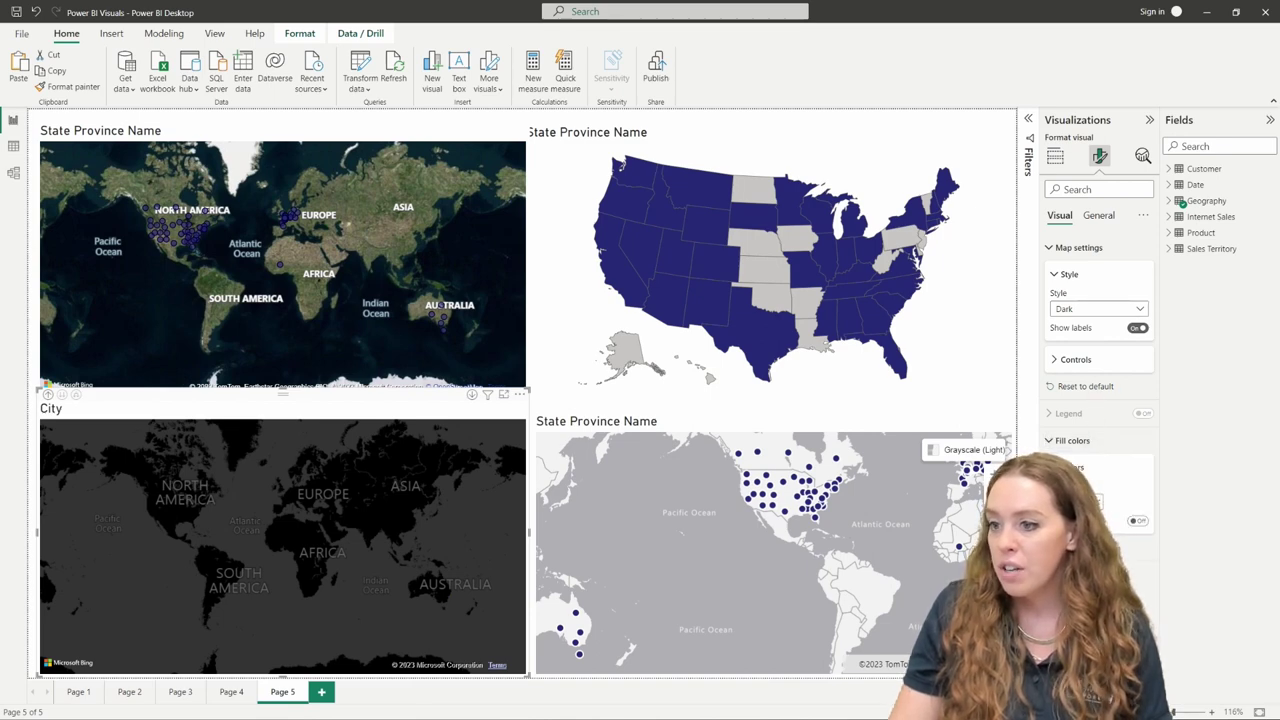
click(48, 395)
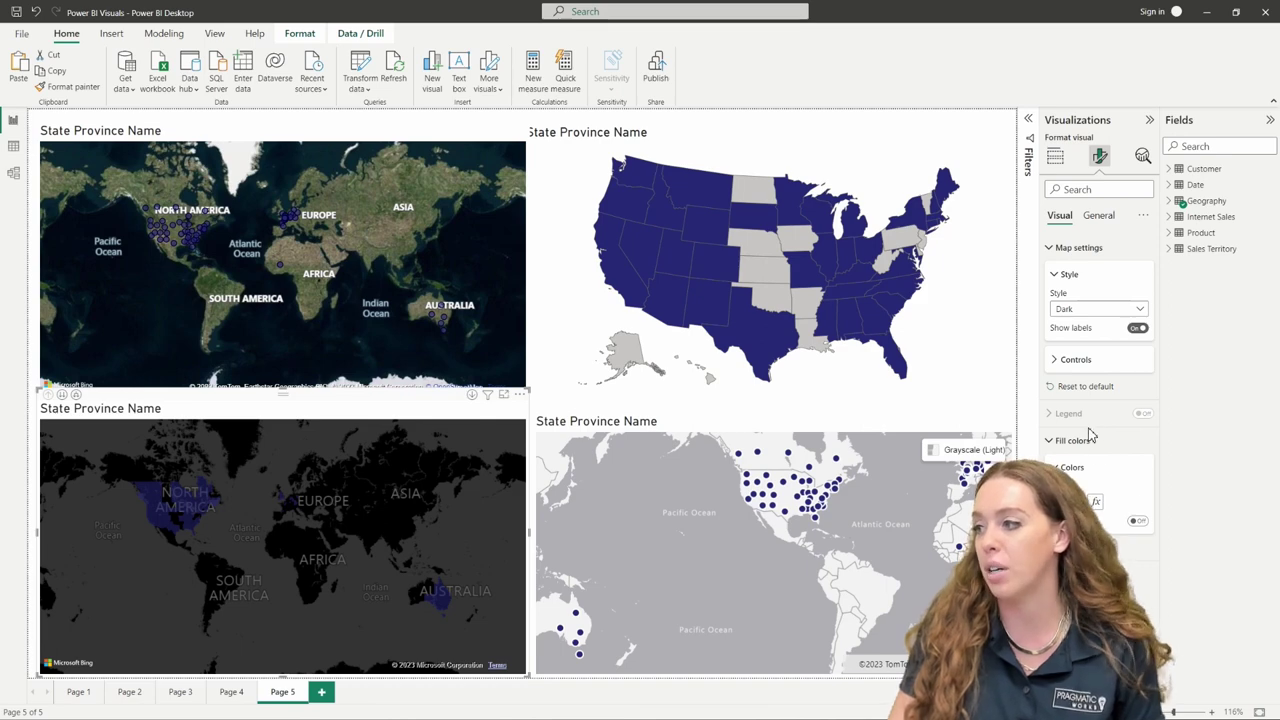
click(1098, 215)
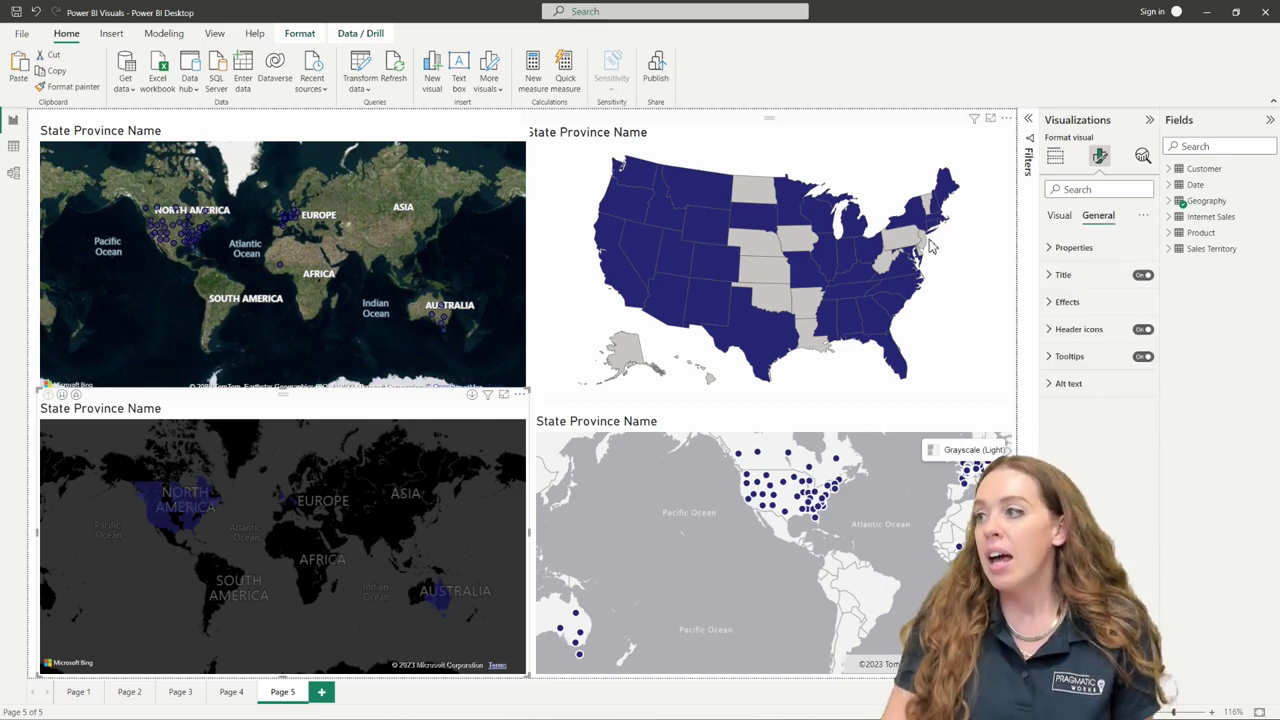
Examine the fields of the United States shape map and of the Azure map
click(871, 145)
click(1055, 155)
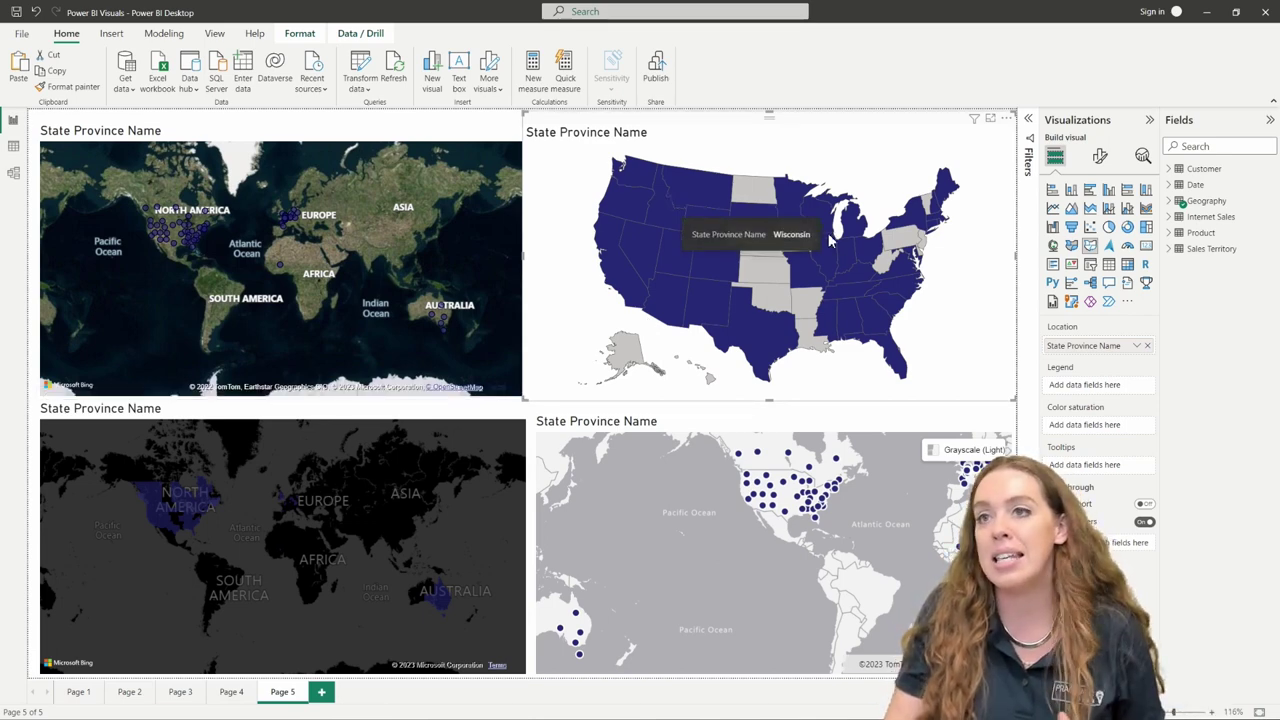
click(812, 432)
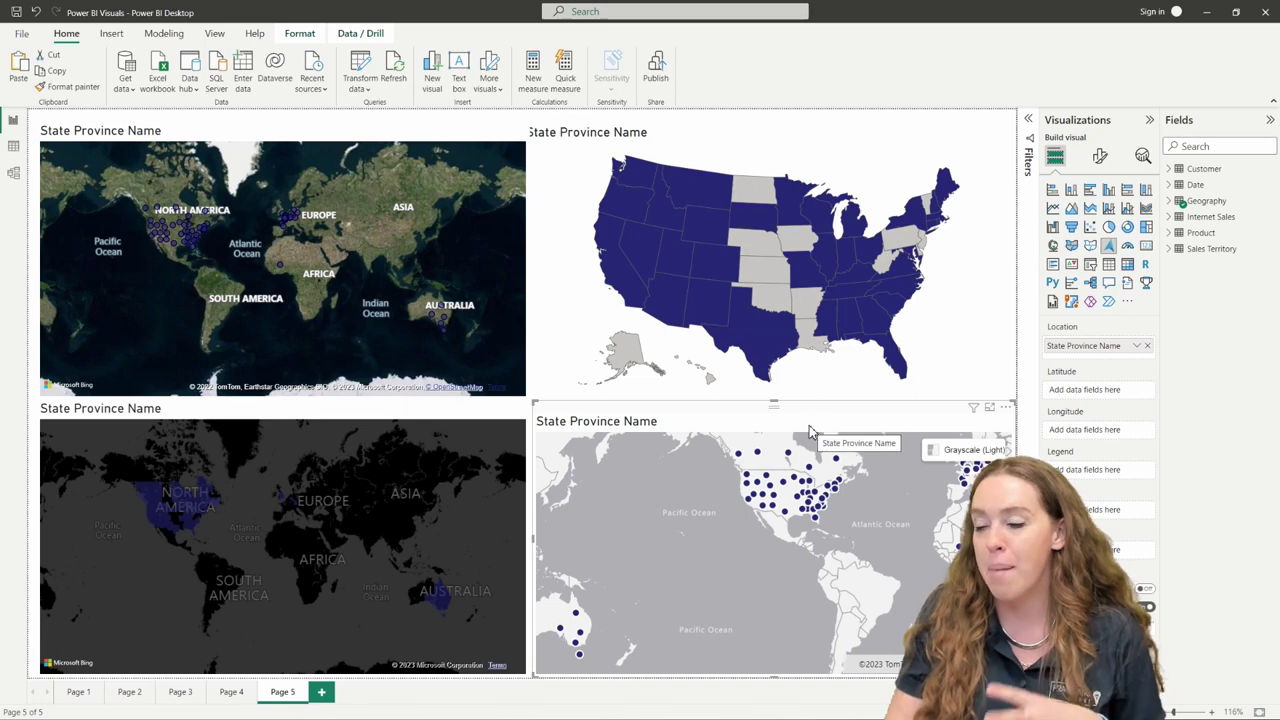
Review the Preview features in the program options for the Shape map and Azure map visuals, accepting the dialog at the end
click(22, 35)
click(54, 243)
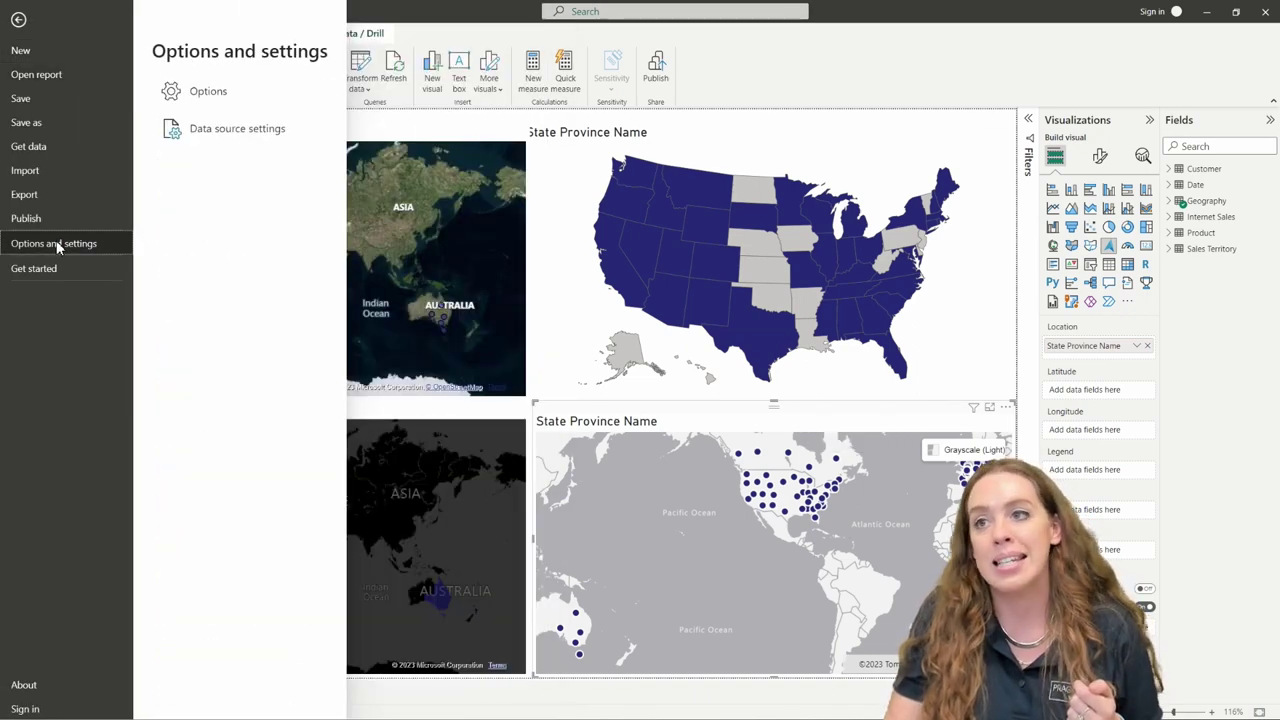
click(233, 104)
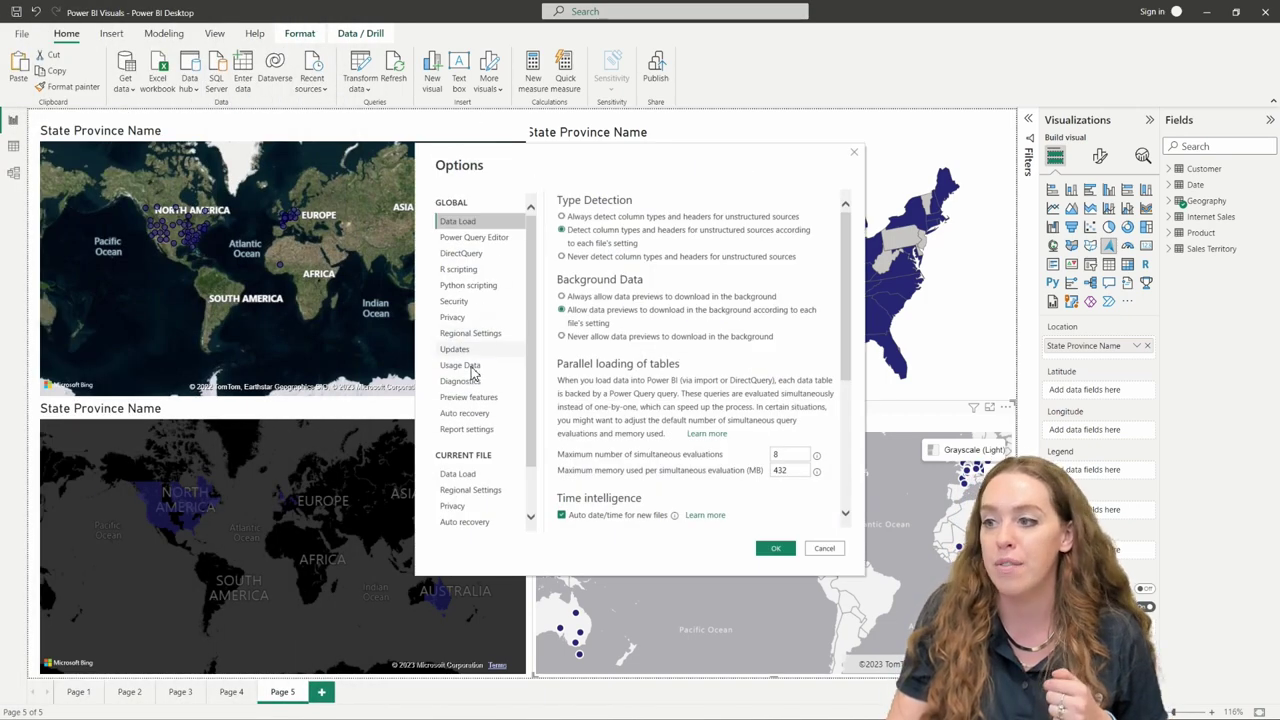
click(455, 398)
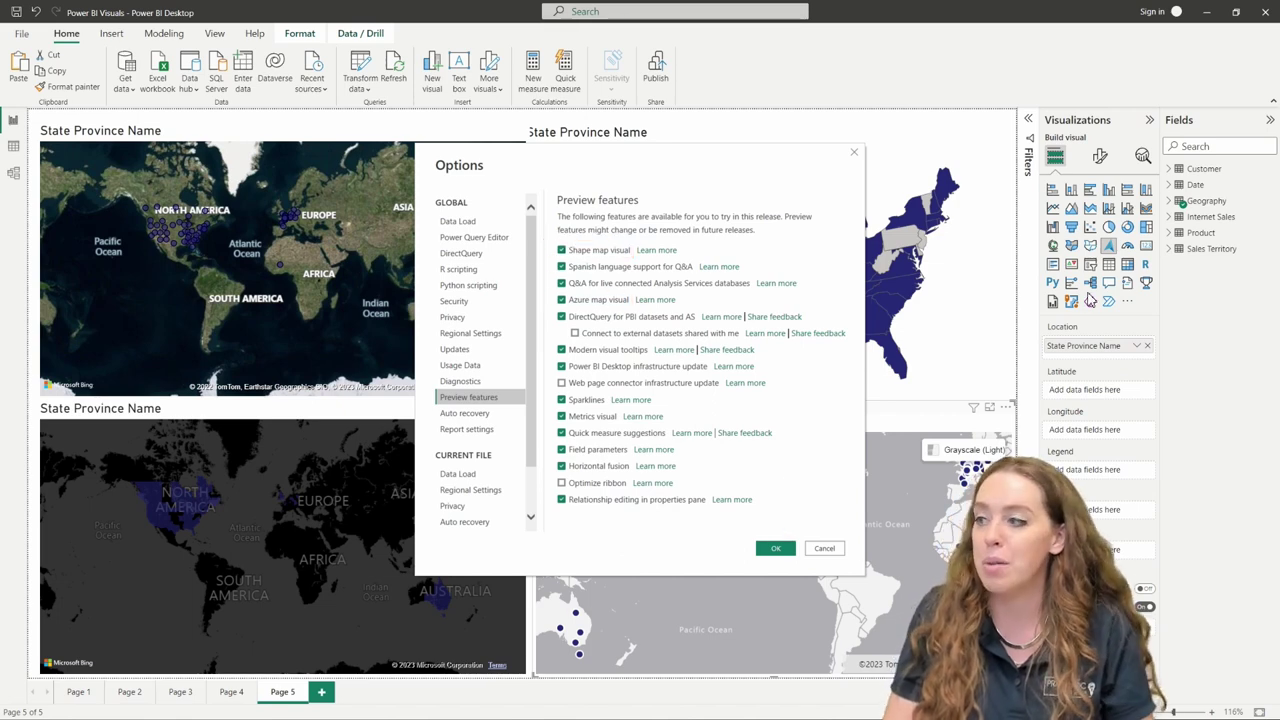
click(775, 548)
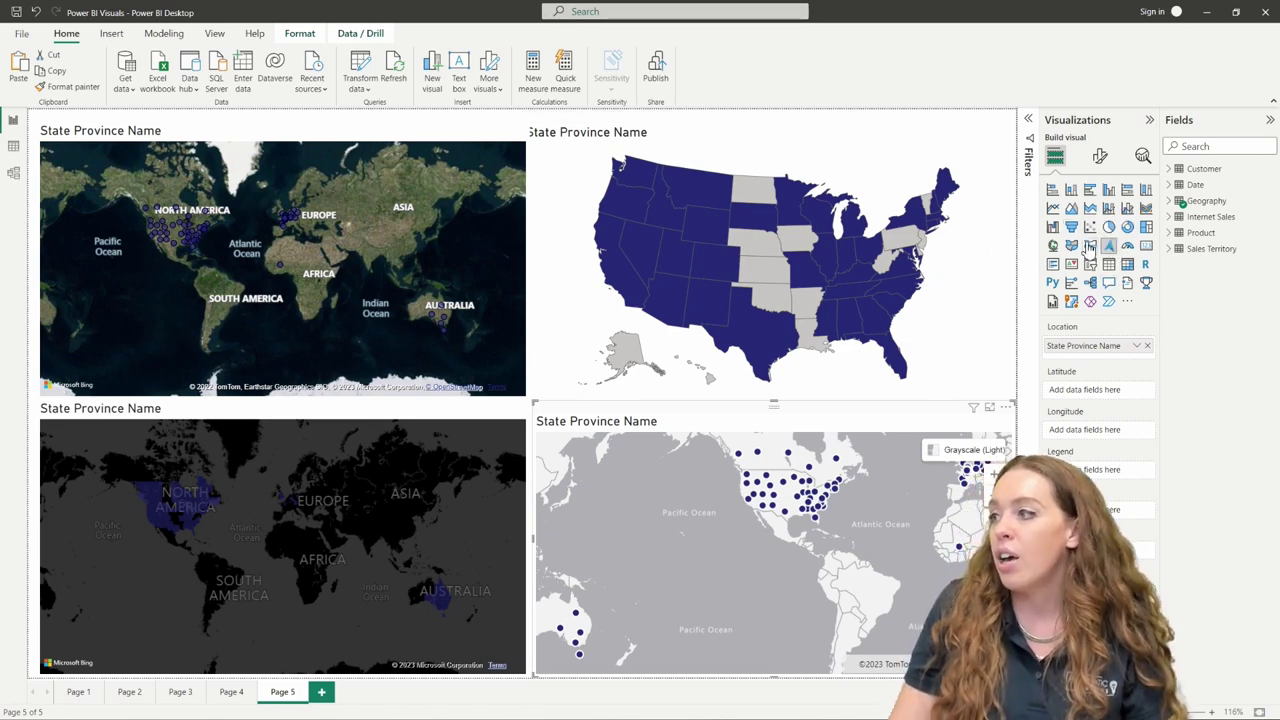
Set the United States shape map's map type to Australia: states
click(986, 177)
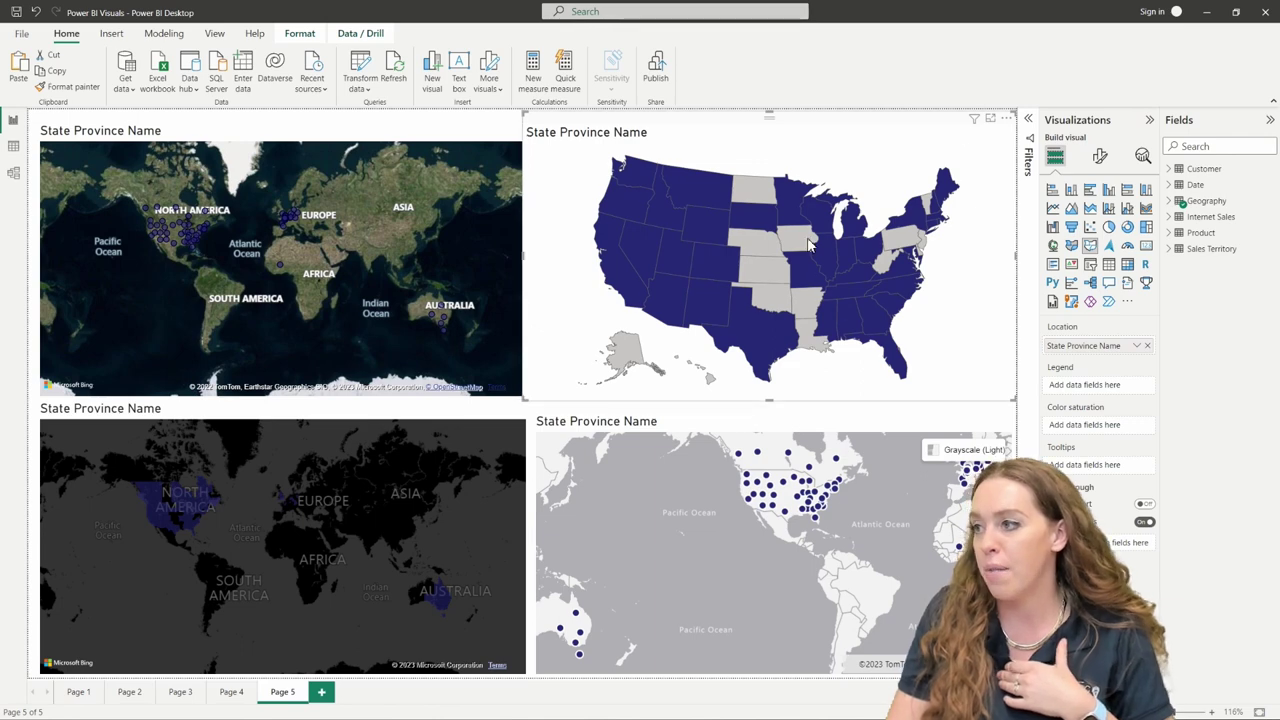
click(1101, 160)
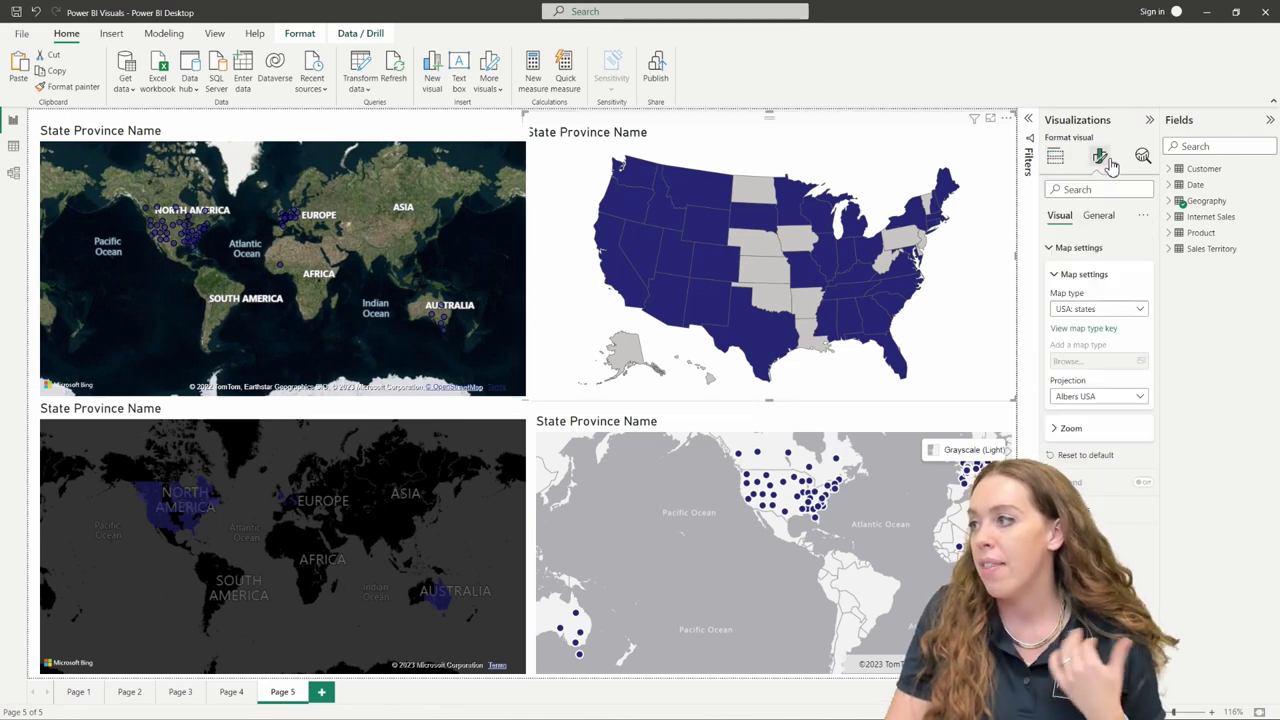
click(1100, 309)
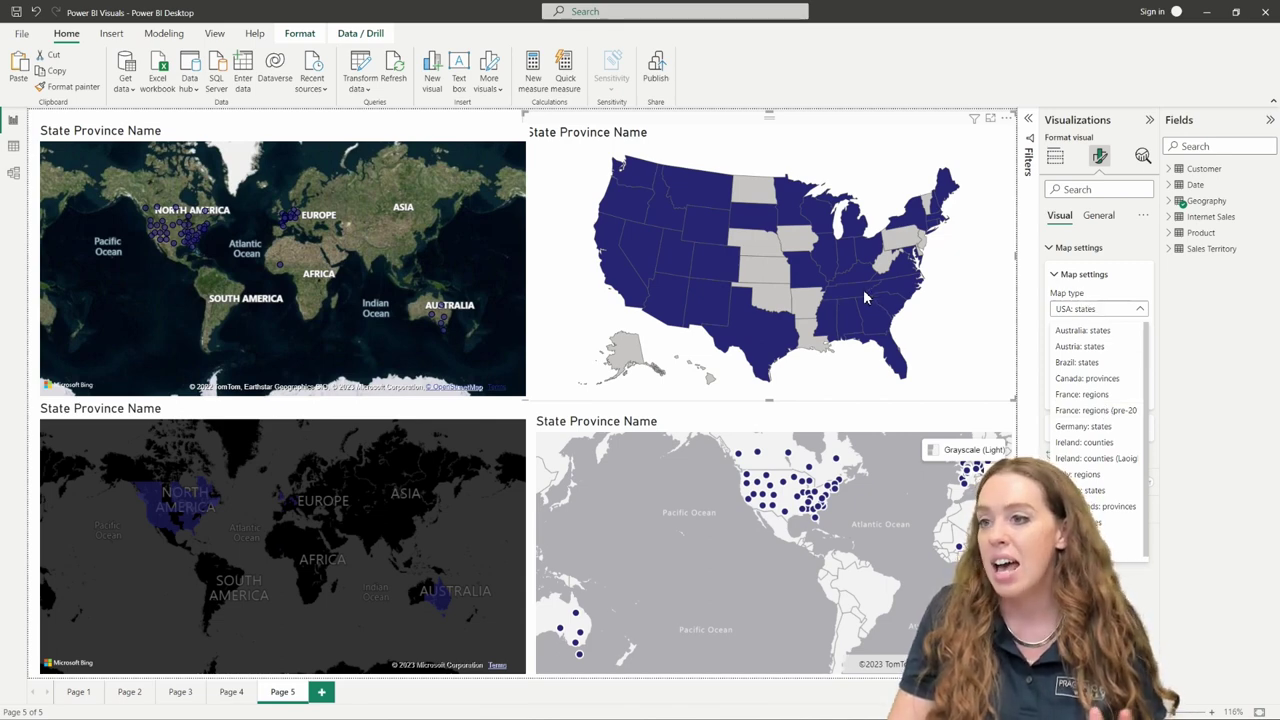
click(1098, 331)
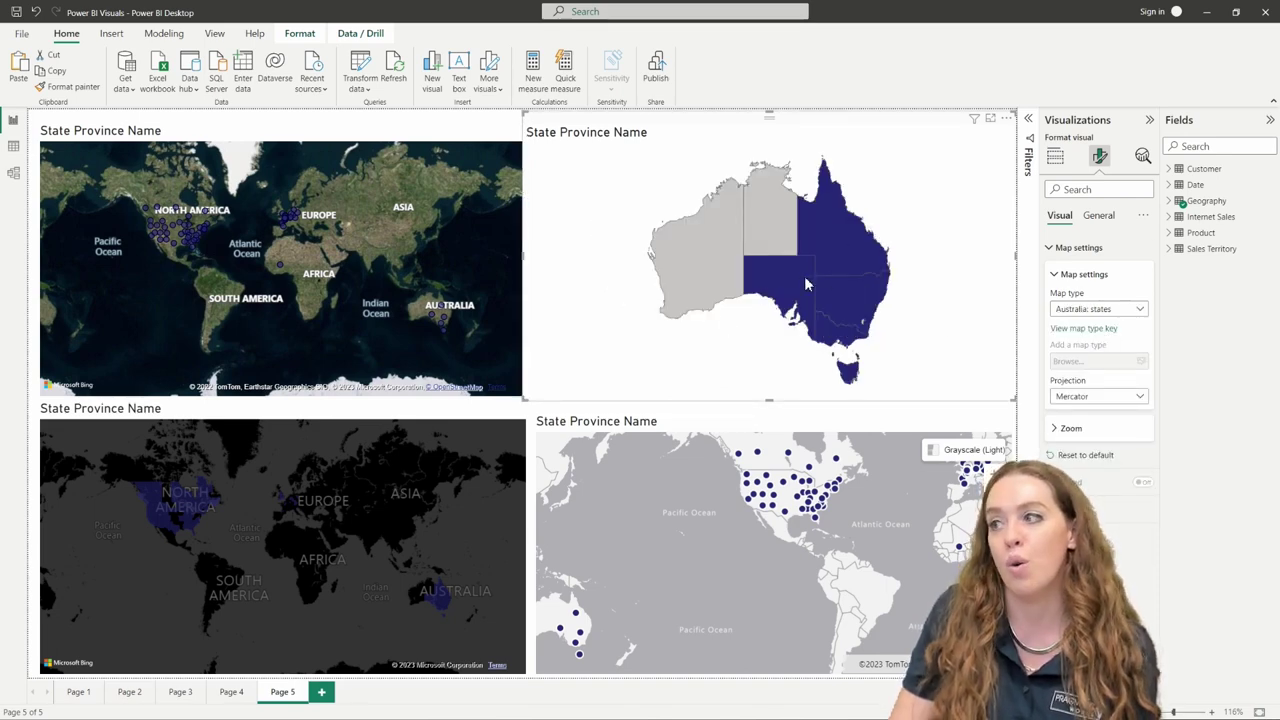
Try the Custom map type on the shape map and return its map type to USA: states
click(1098, 310)
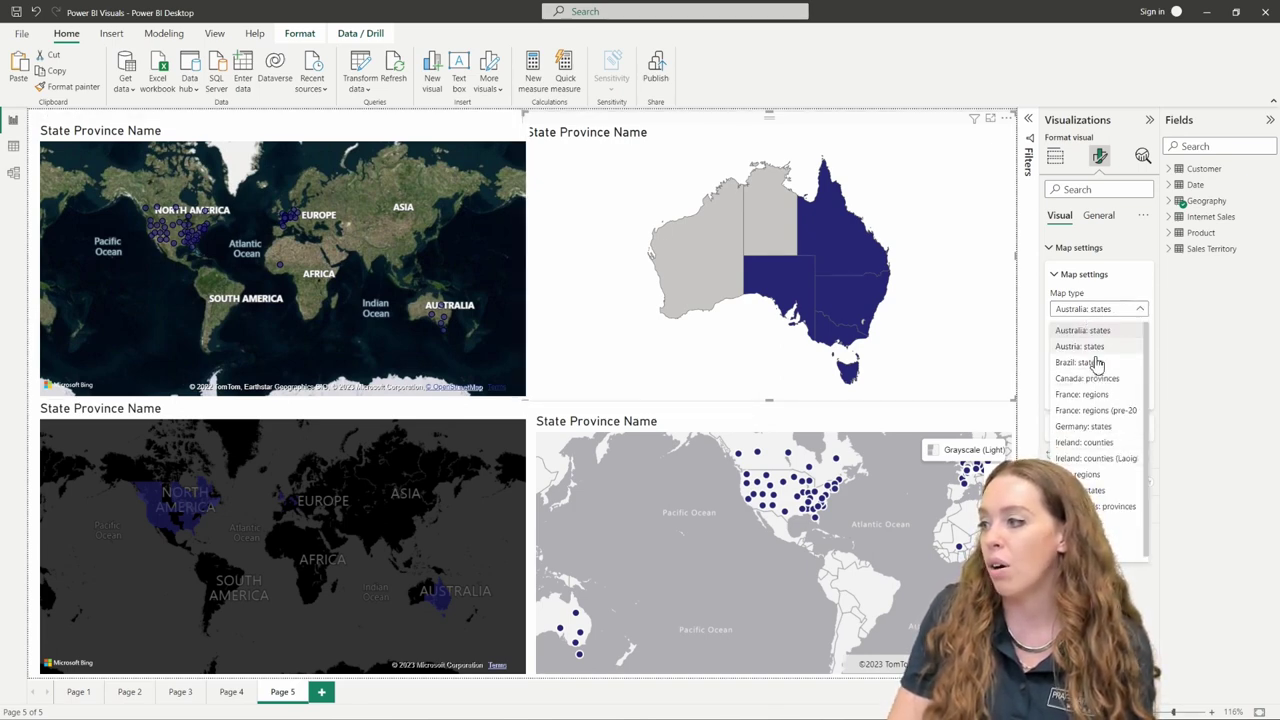
click(1090, 538)
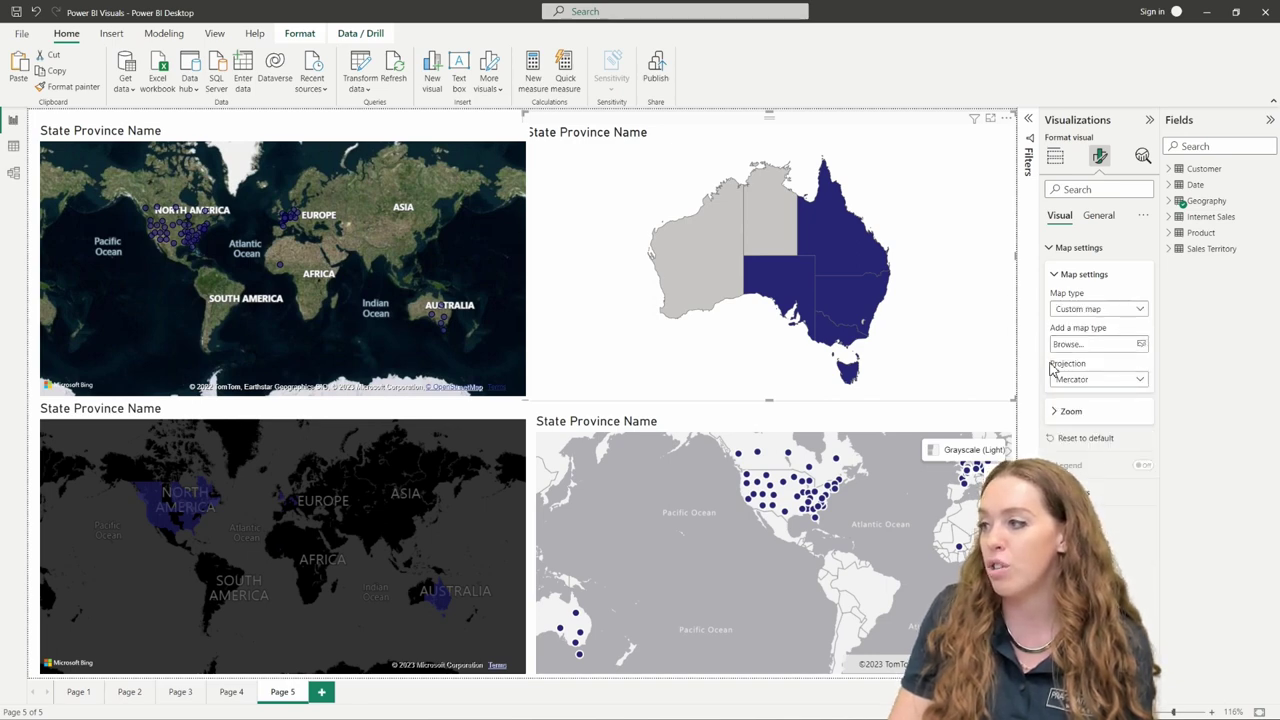
click(1100, 312)
click(1085, 522)
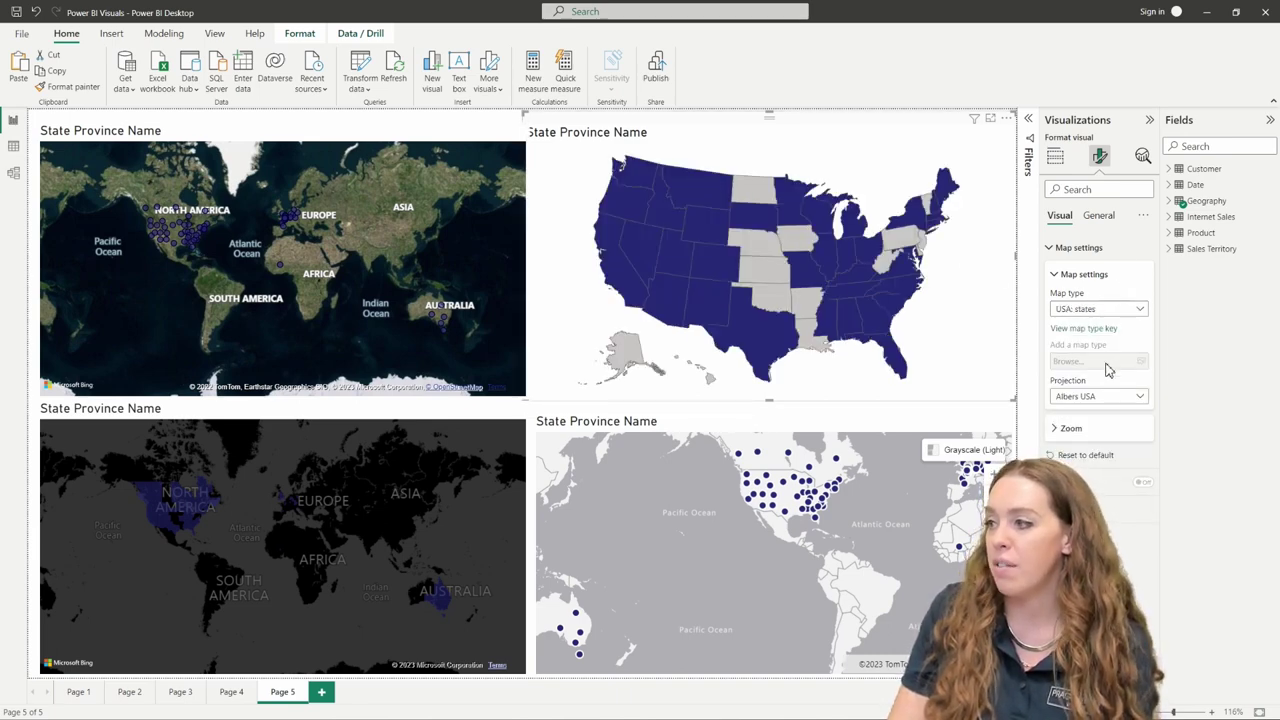
Examine the shape map's fill color options, and the Azure map's fields and formatting categories
click(1052, 252)
click(1046, 303)
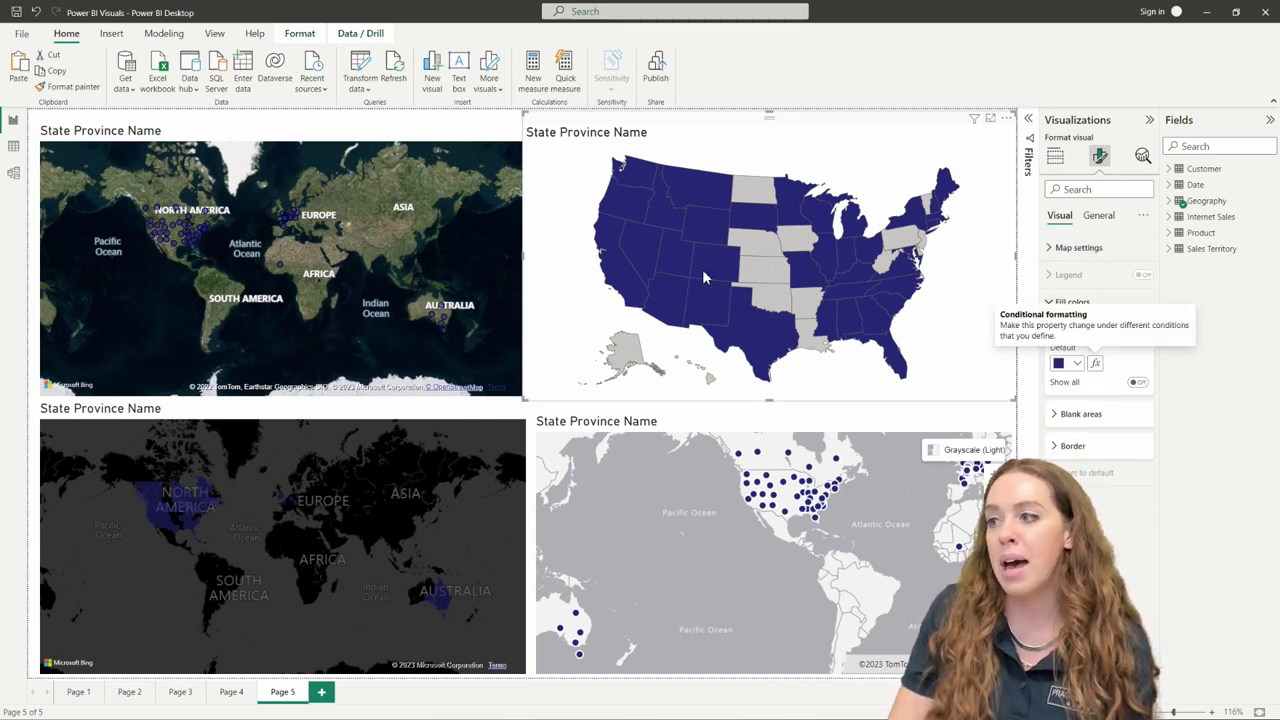
click(842, 435)
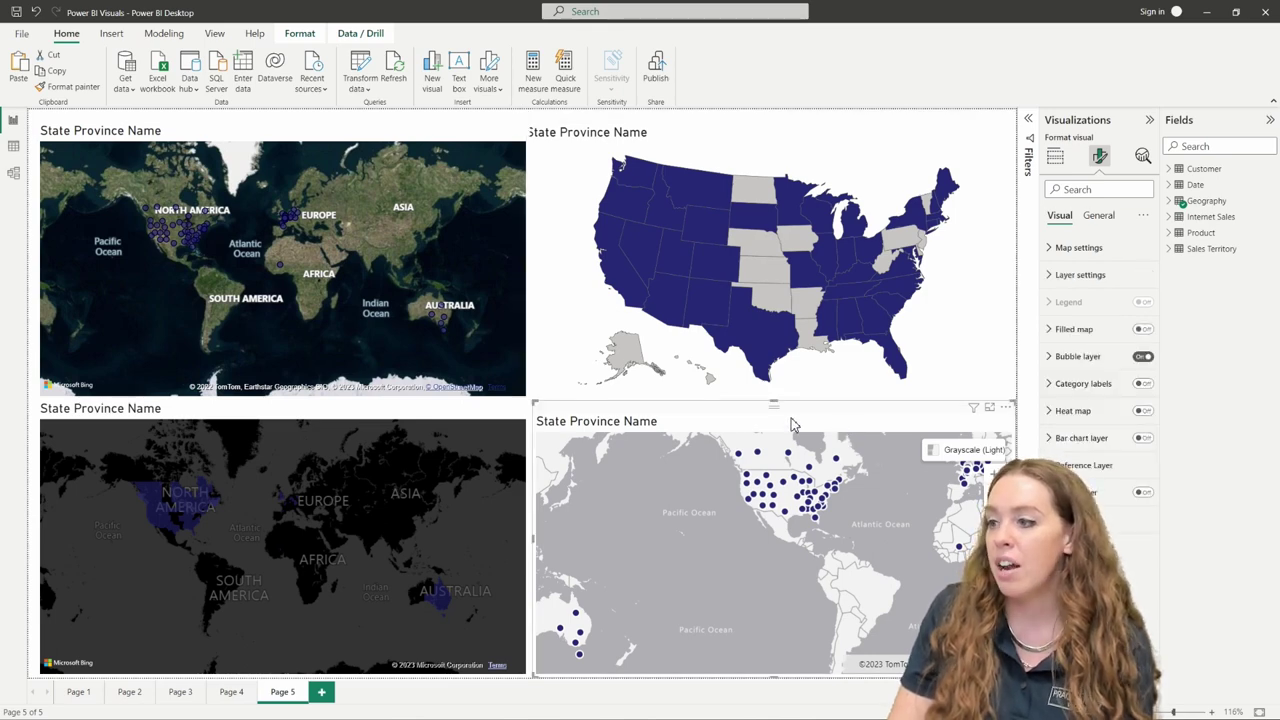
click(1055, 156)
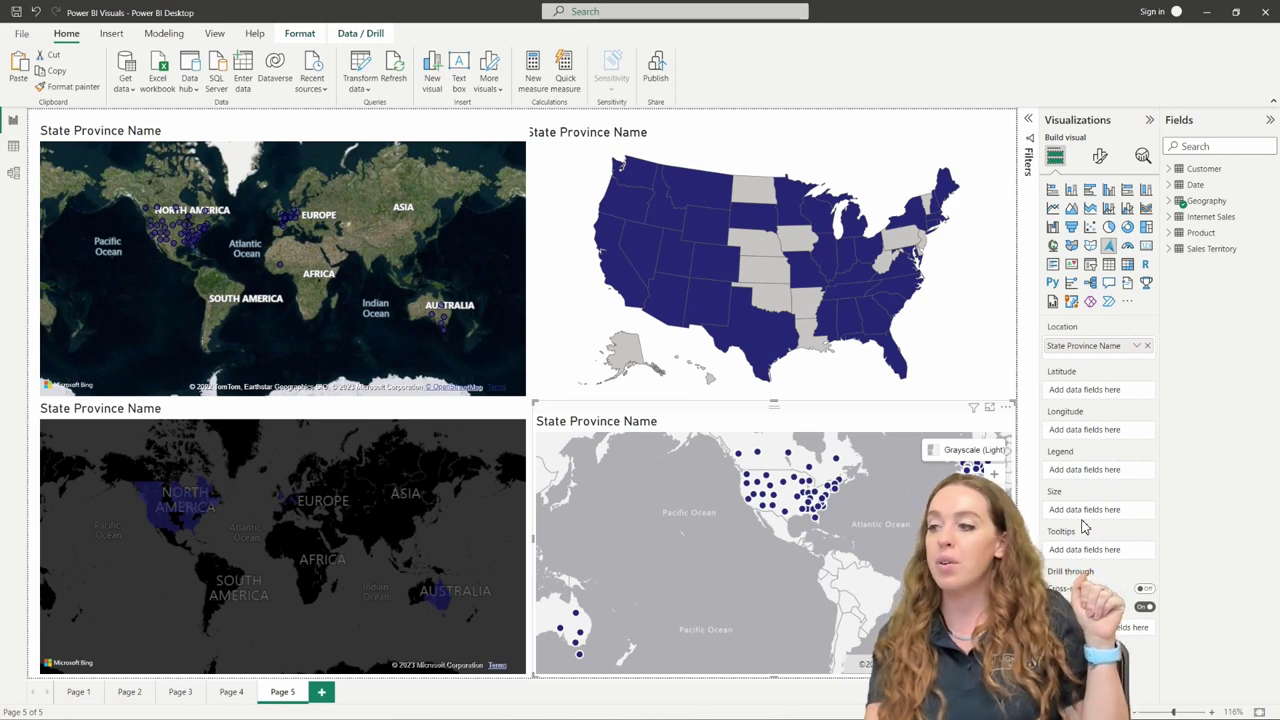
click(1099, 165)
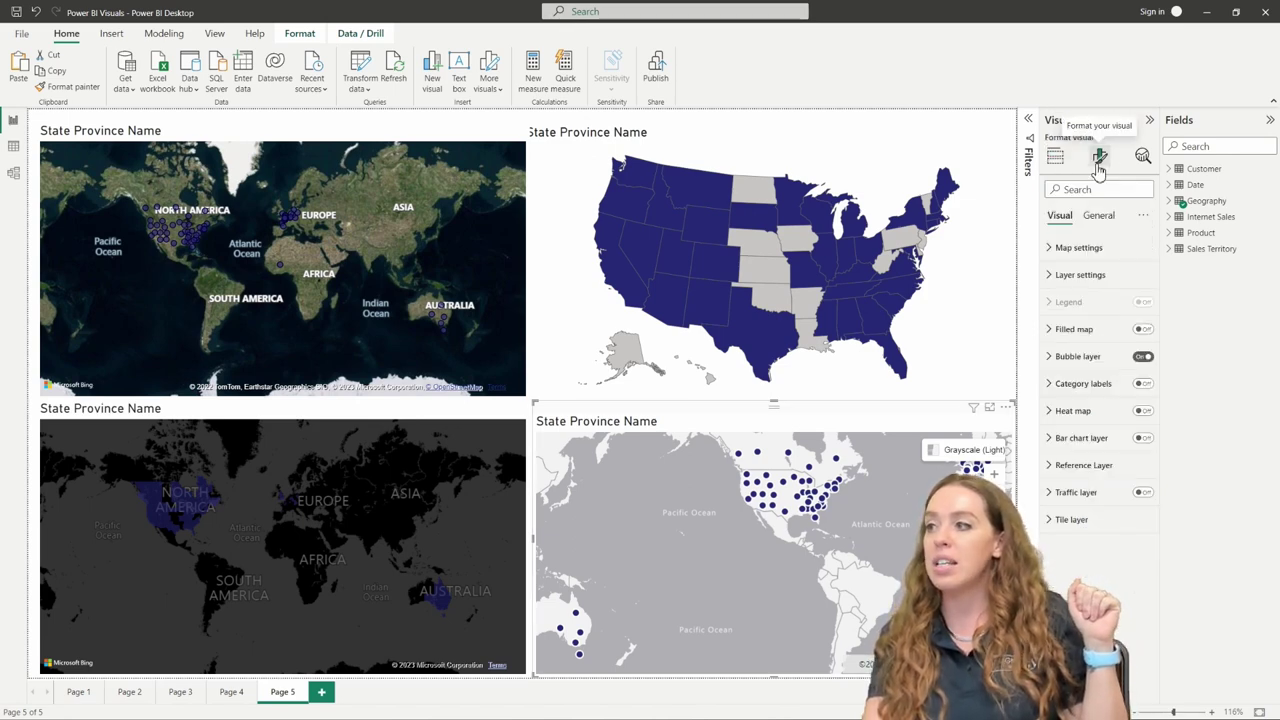
Set the Azure map's style to Night in its map settings
click(1050, 248)
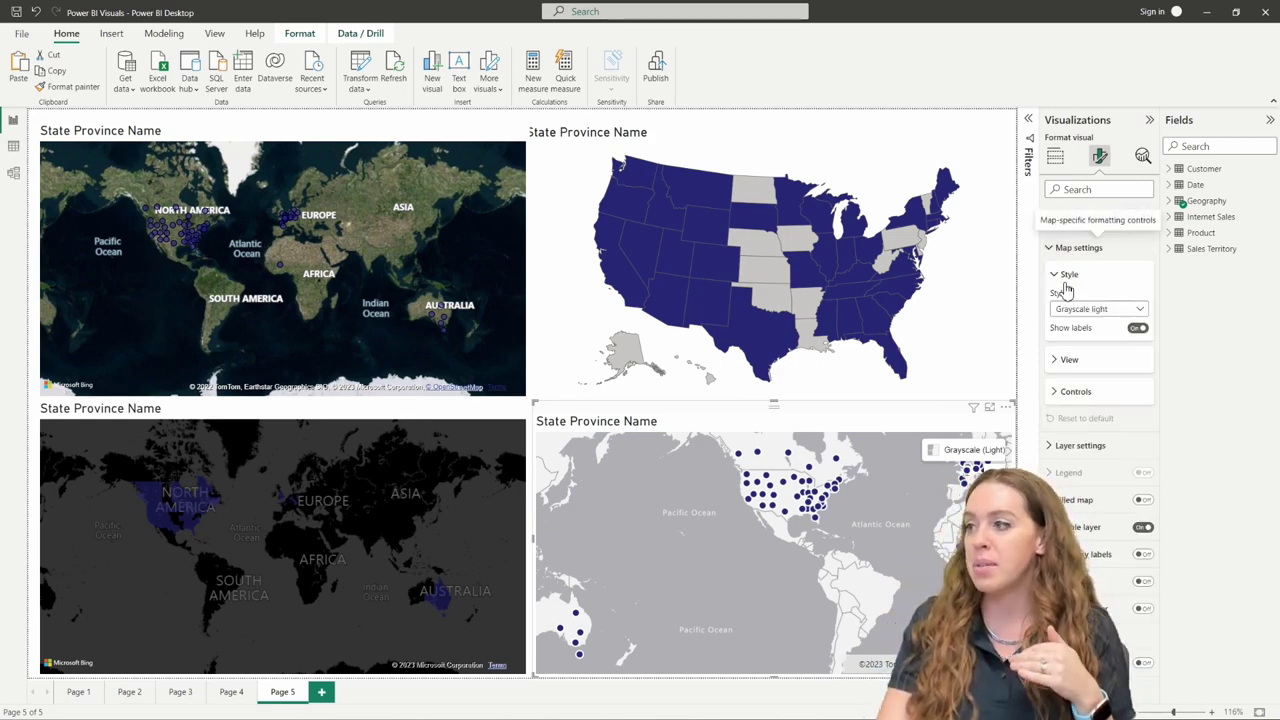
click(1095, 308)
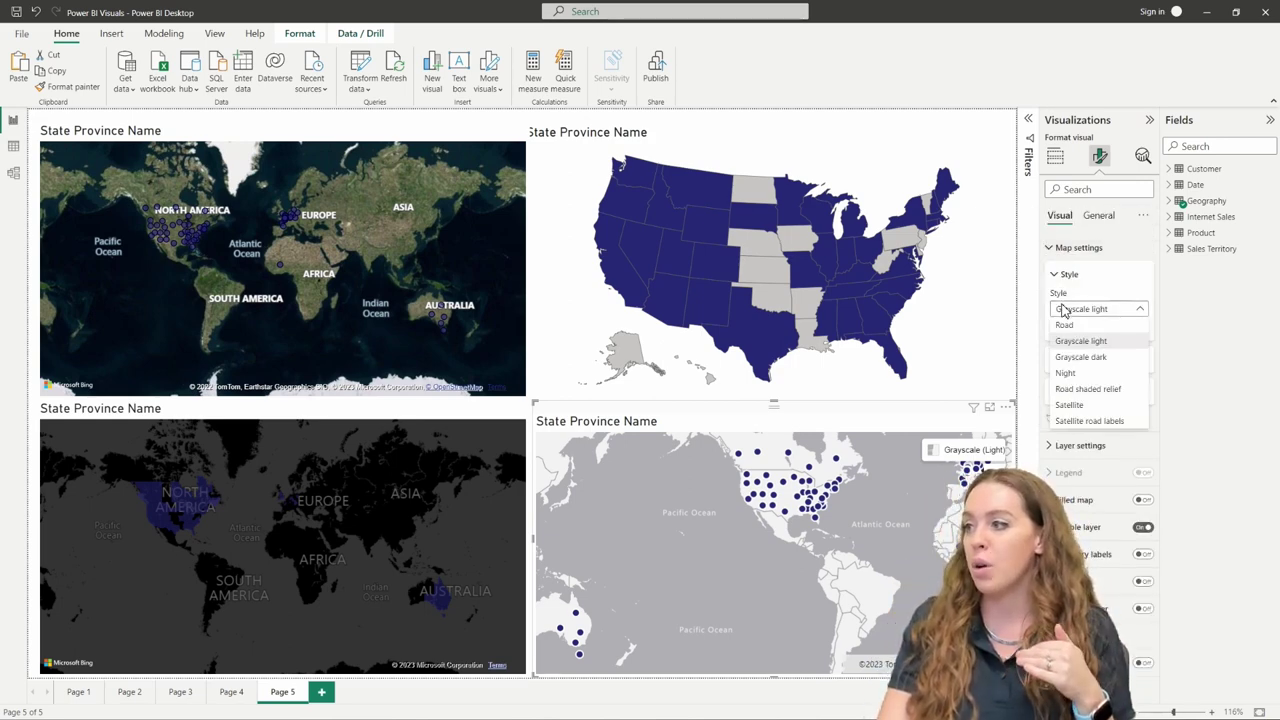
click(1088, 373)
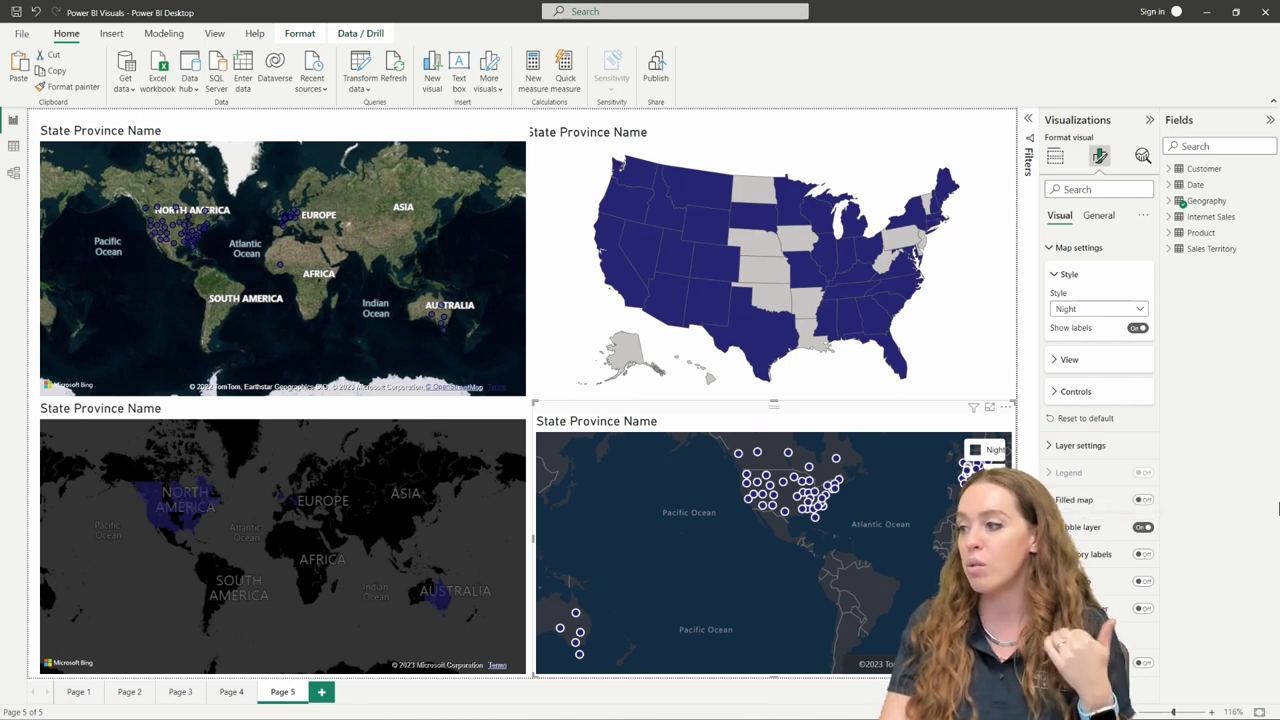
Turn on the Azure map's filled map layer and turn off its bubble layer, ending on the visual's fields
click(1141, 500)
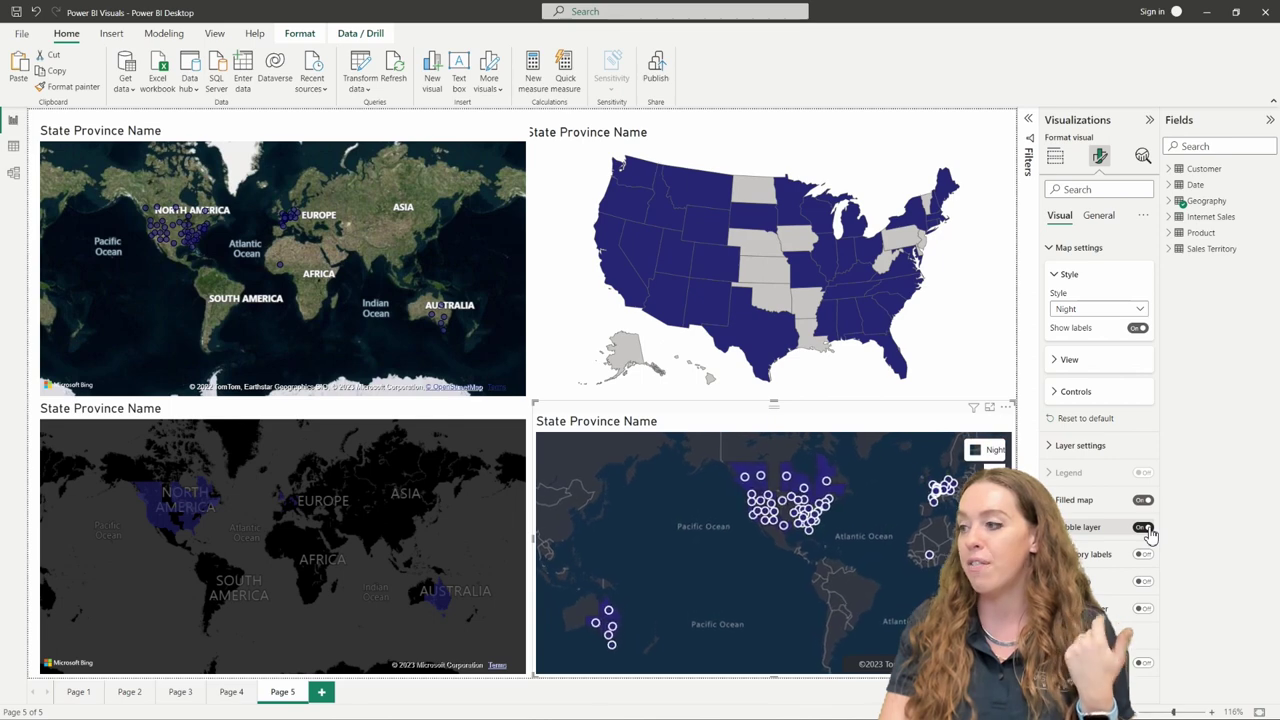
click(1144, 528)
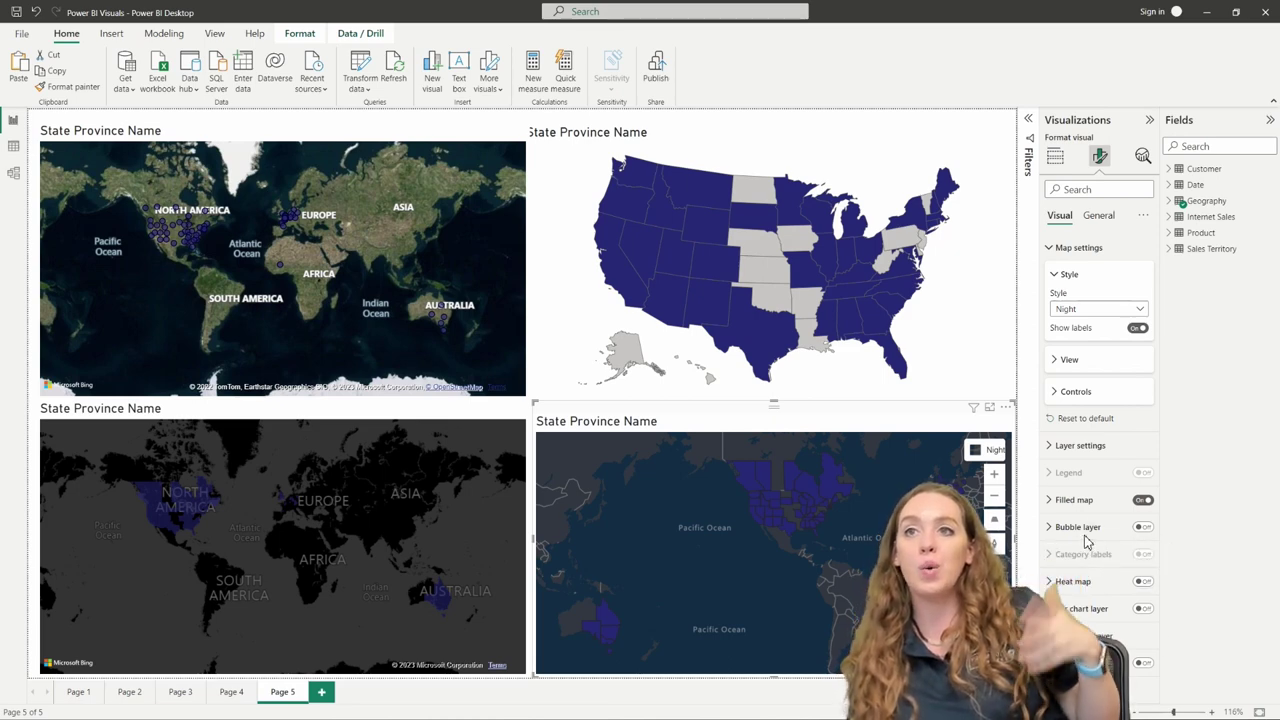
click(1057, 157)
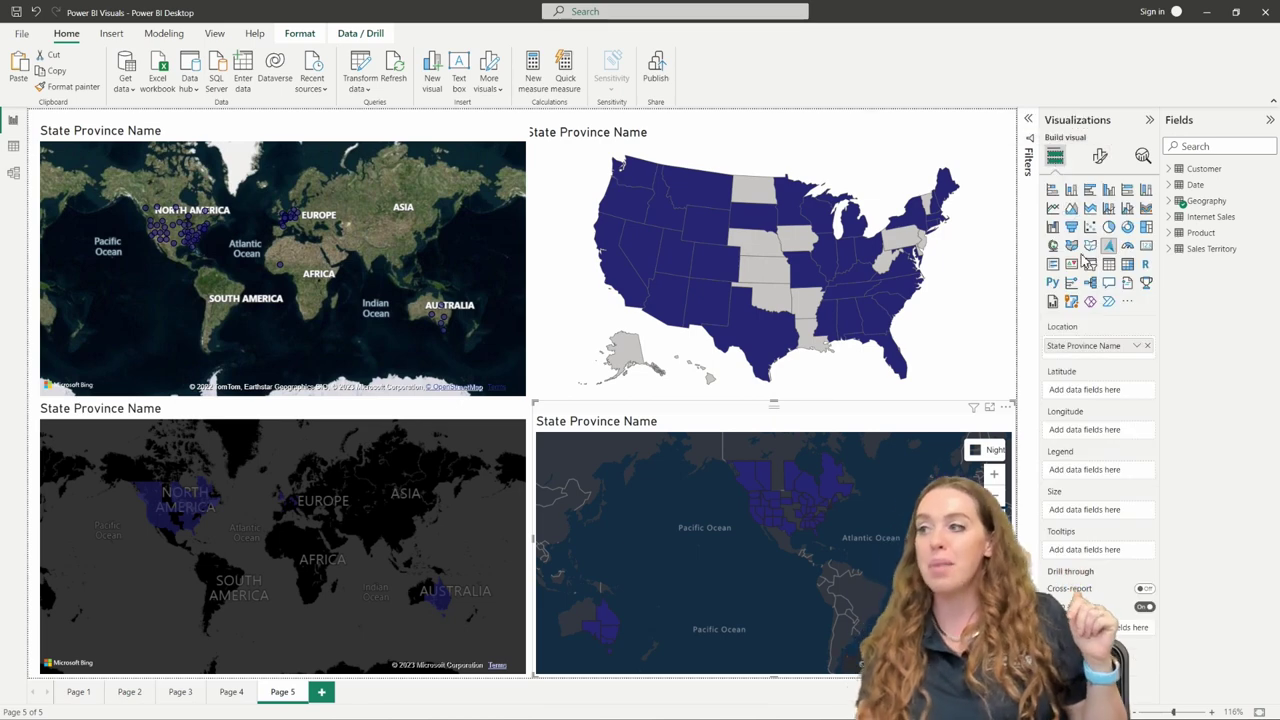